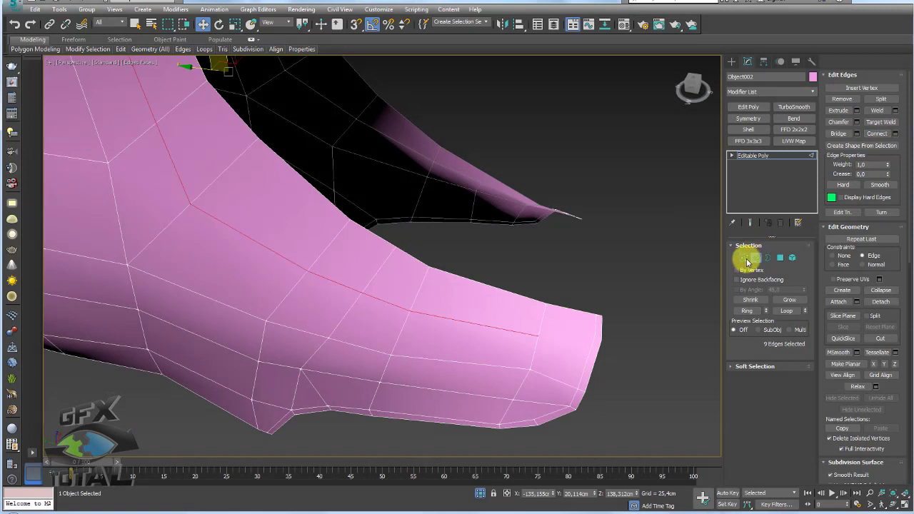
# - Connect the two selected toe vertices with a new edge in Vertex mode
pyautogui.click(745, 258)
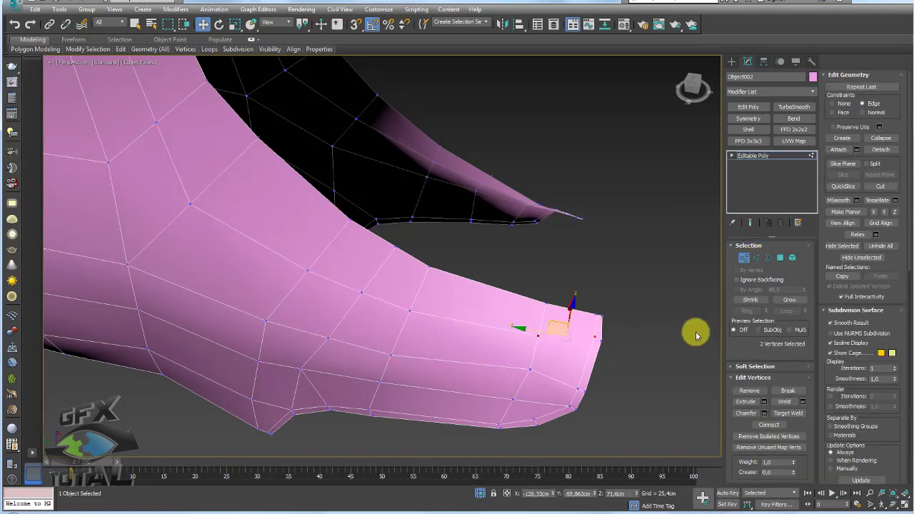
pyautogui.click(768, 425)
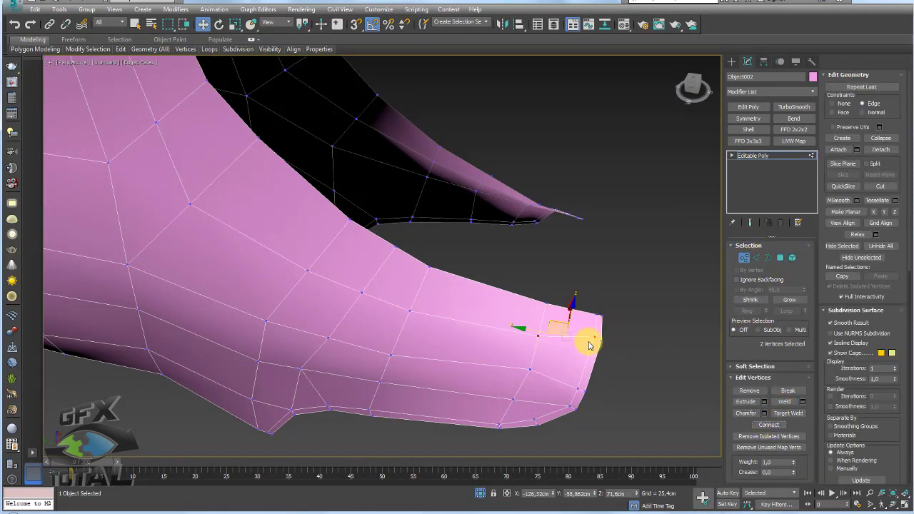
pyautogui.moveTo(628, 353)
pyautogui.keyDown('alt'); pyautogui.mouseDown(button='middle')
pyautogui.moveTo(547, 351)
pyautogui.moveTo(540, 333)
pyautogui.moveTo(622, 351)
pyautogui.moveTo(617, 368)
pyautogui.moveTo(651, 357)
pyautogui.mouseUp(button='middle'); pyautogui.keyUp('alt')
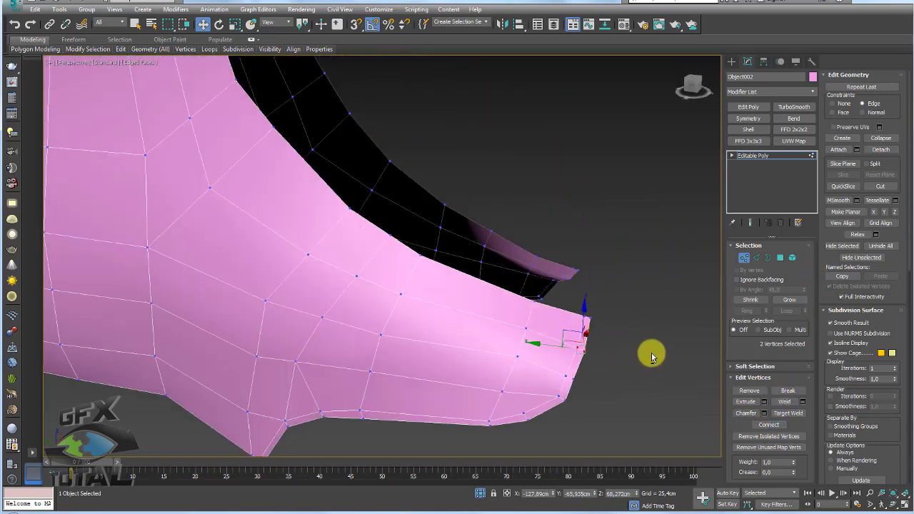
# - Box-select the vertices at the toe tip of the boot
pyautogui.moveTo(551, 394)
pyautogui.keyDown('alt'); pyautogui.mouseDown(button='middle')
pyautogui.moveTo(545, 418)
pyautogui.moveTo(490, 418)
pyautogui.moveTo(557, 402)
pyautogui.mouseUp(button='middle'); pyautogui.keyUp('alt')
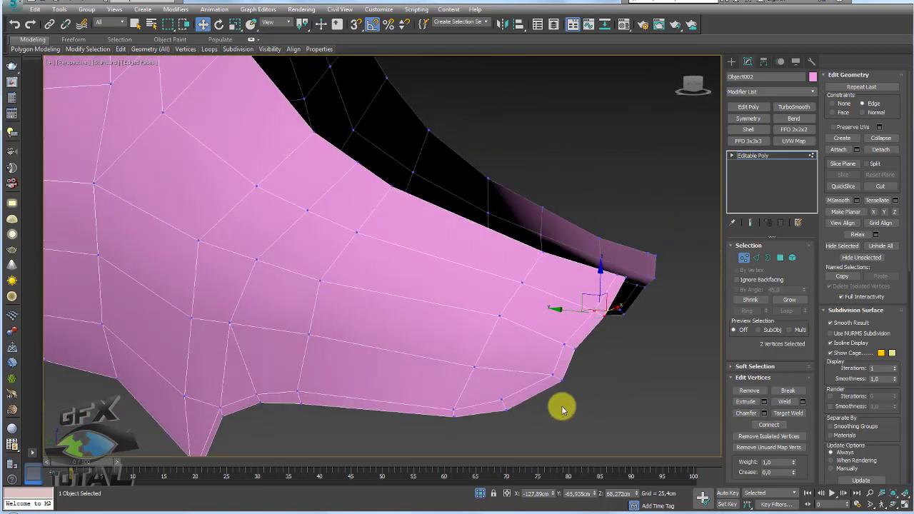
pyautogui.moveTo(584, 394); pyautogui.dragTo(531, 369)
pyautogui.keyDown('alt'); pyautogui.moveTo(531, 369); pyautogui.dragTo(536, 374, button='middle'); pyautogui.keyUp('alt')
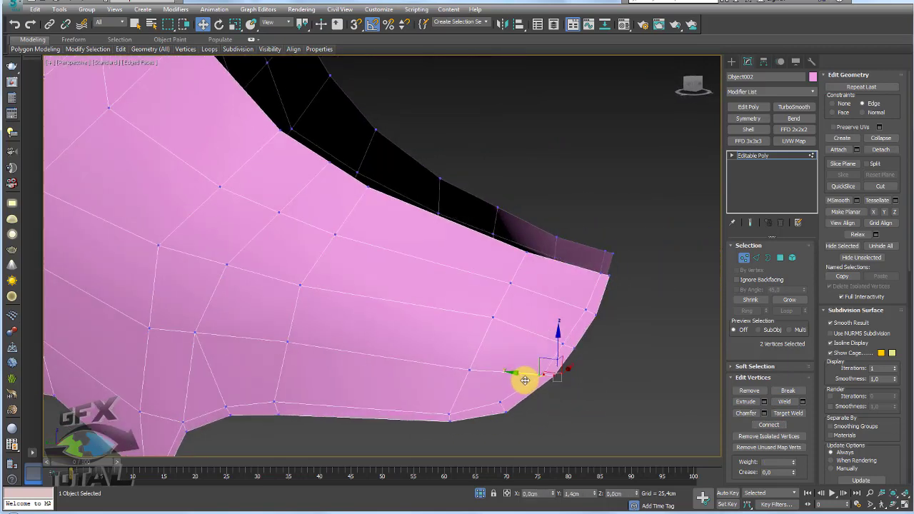
pyautogui.moveTo(551, 351)
pyautogui.keyDown('alt'); pyautogui.mouseDown(button='middle')
pyautogui.moveTo(416, 373)
pyautogui.moveTo(457, 336)
pyautogui.moveTo(440, 364)
pyautogui.mouseUp(button='middle'); pyautogui.keyUp('alt')
# - Cut a first line of edges from the lower edge by the sole notch up to the top edge
pyautogui.scroll(3, 503, 355)
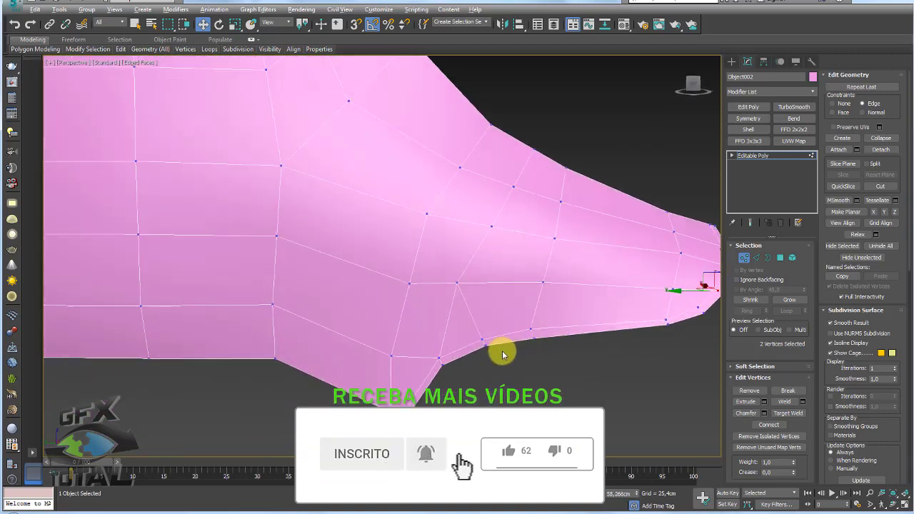
pyautogui.moveTo(503, 355)
pyautogui.keyDown('alt'); pyautogui.mouseDown(button='middle')
pyautogui.moveTo(465, 378)
pyautogui.moveTo(480, 326)
pyautogui.mouseUp(button='middle'); pyautogui.keyUp('alt')
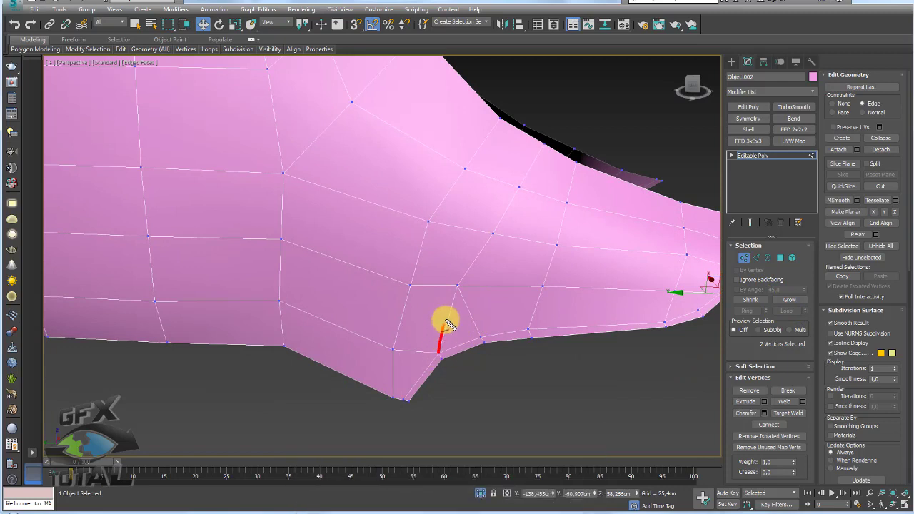
pyautogui.moveTo(468, 310); pyautogui.dragTo(465, 348)
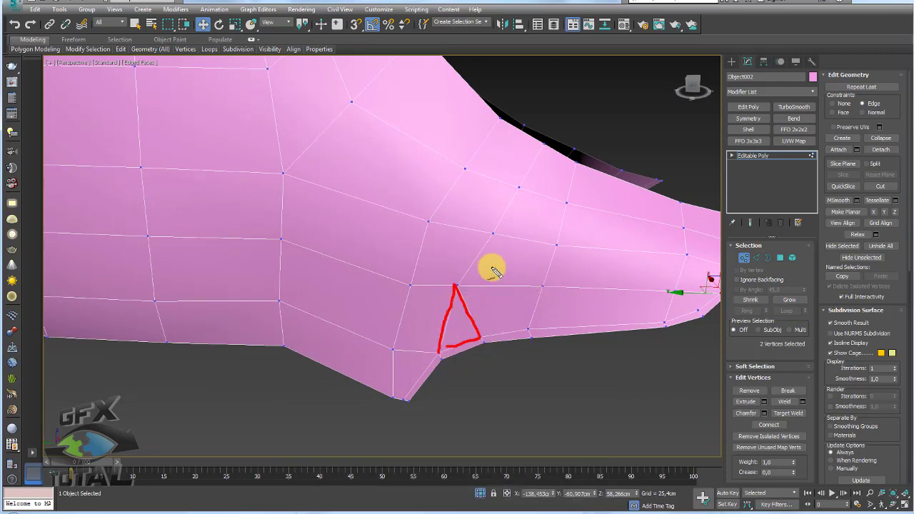
pyautogui.press('Escape')
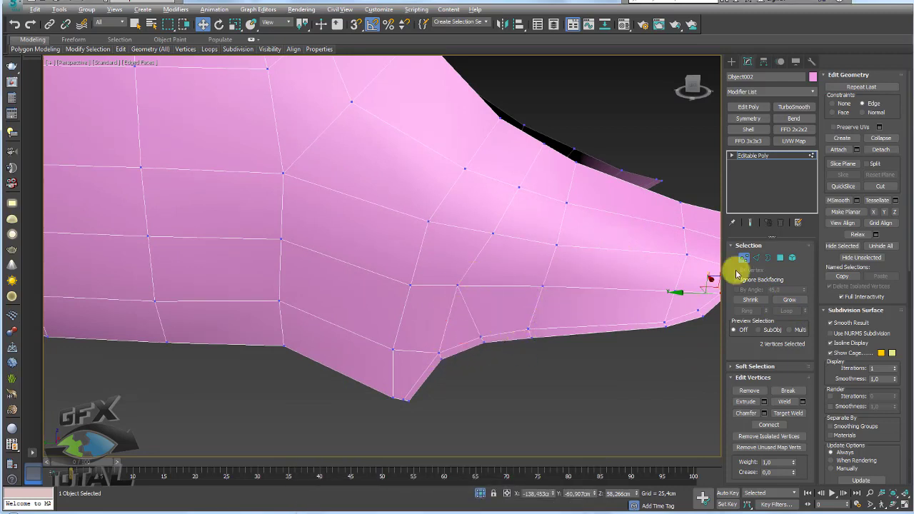
pyautogui.hotkey('alt', 'c')
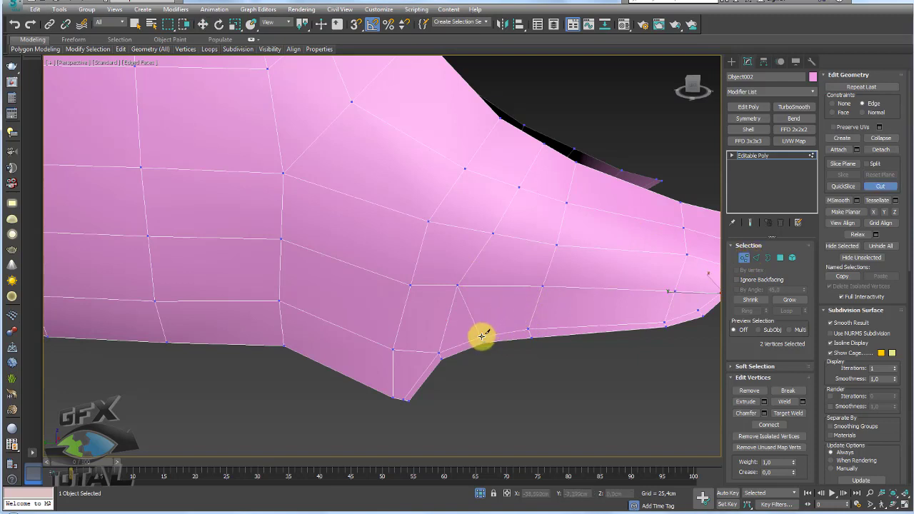
pyautogui.click(481, 335)
pyautogui.click(491, 286)
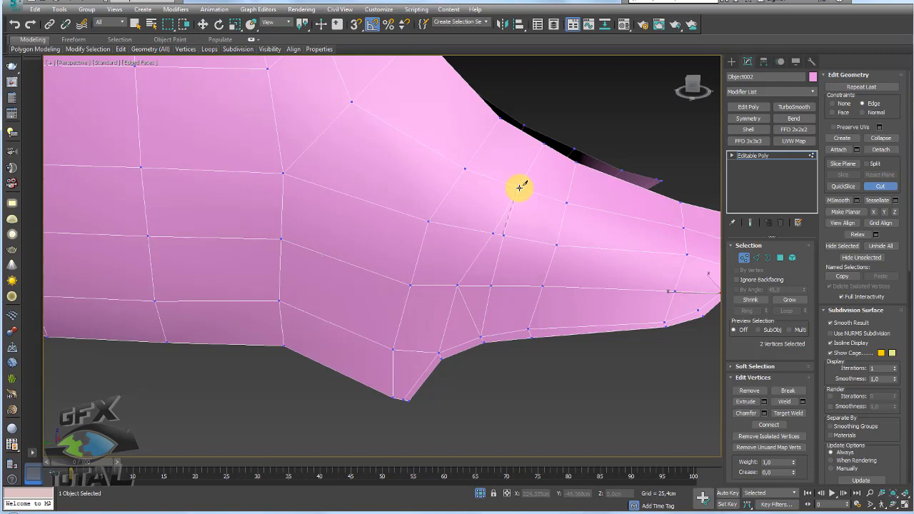
pyautogui.click(457, 285)
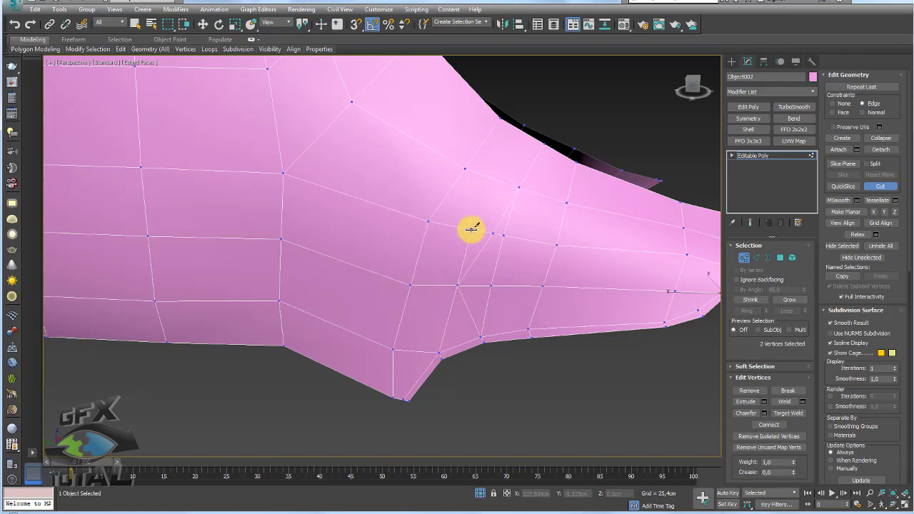
pyautogui.click(471, 229)
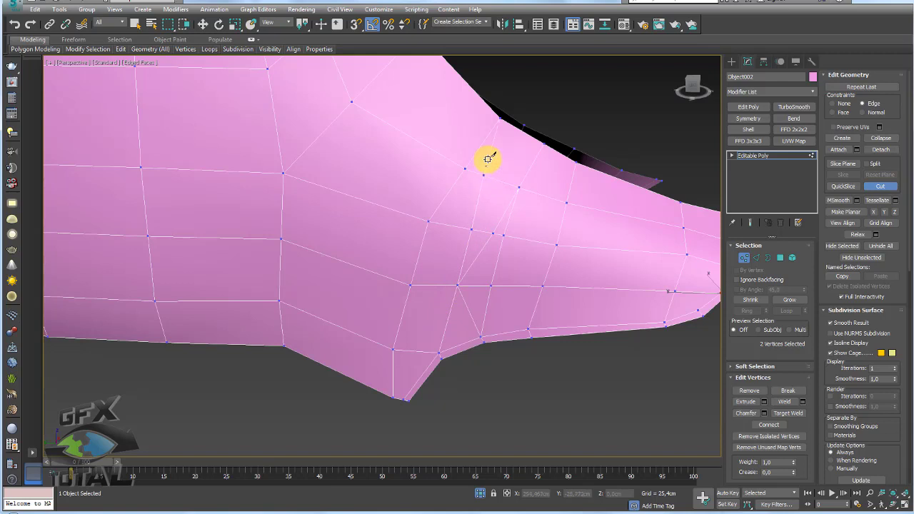
# - Cut a second line of edges up the toe side from the lower edge to the top
pyautogui.click(393, 347)
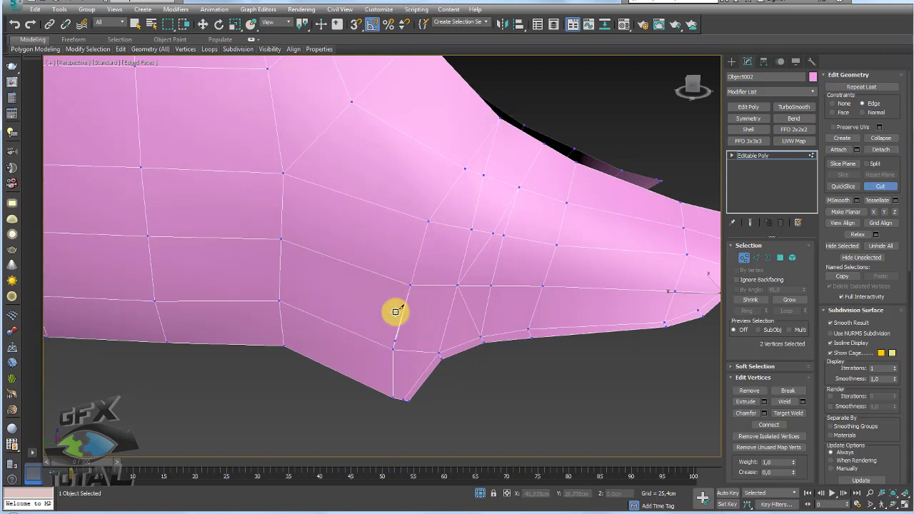
pyautogui.click(386, 276)
pyautogui.click(389, 208)
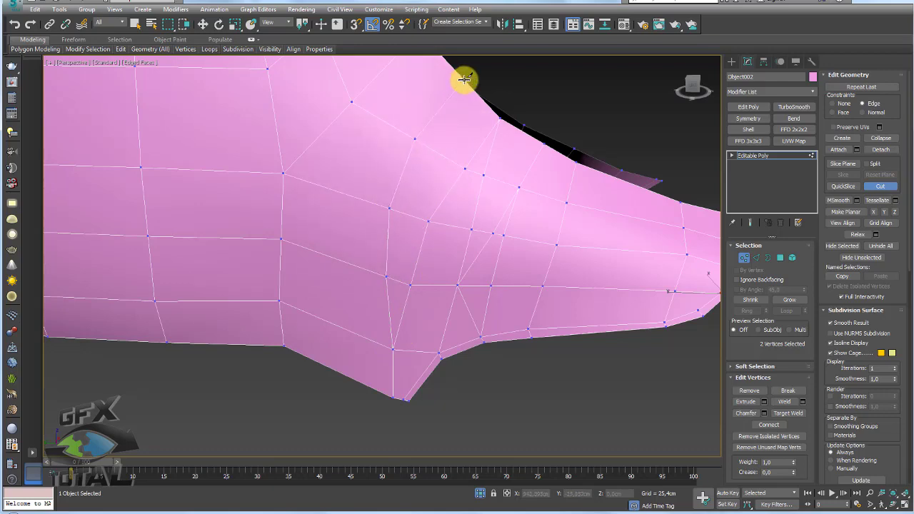
# - Select the edge loop down the boot's side plus one extra edge and remove them
pyautogui.click(757, 257)
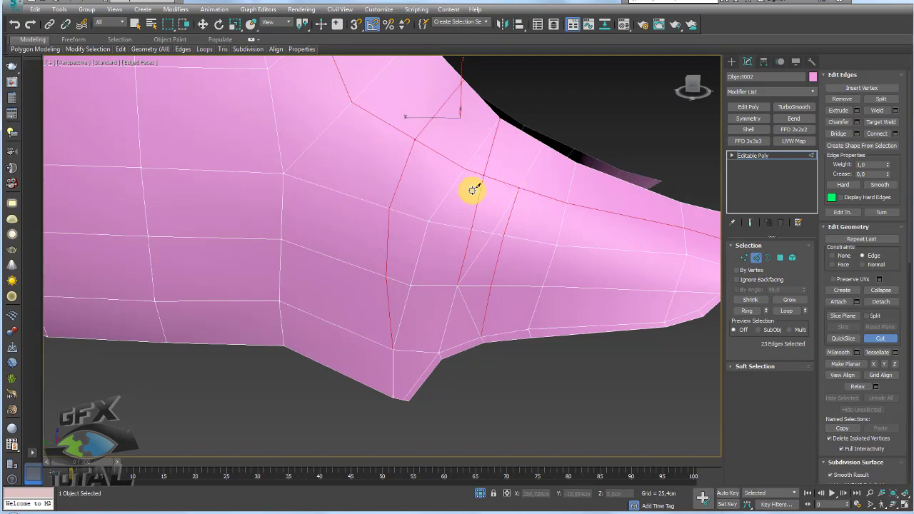
pyautogui.click(445, 184)
pyautogui.doubleClick(478, 148)
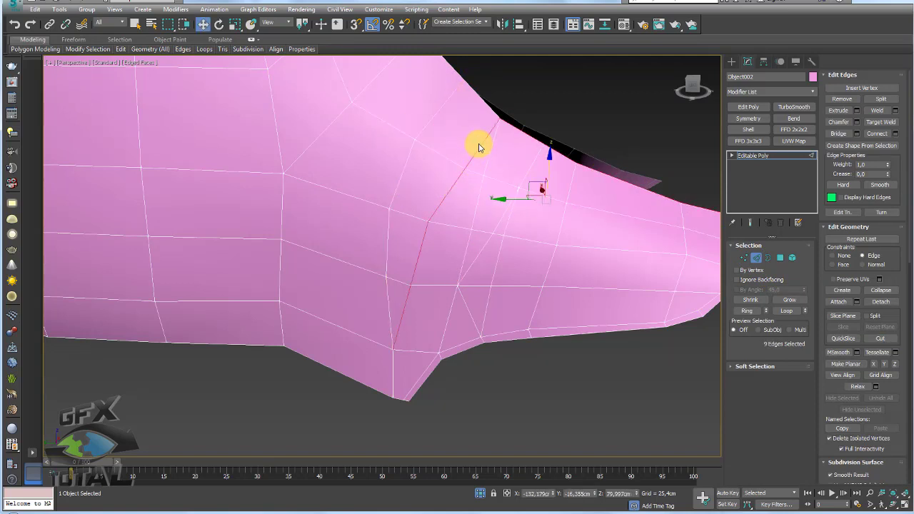
pyautogui.keyDown('ctrl'); pyautogui.click(503, 214); pyautogui.keyUp('ctrl')
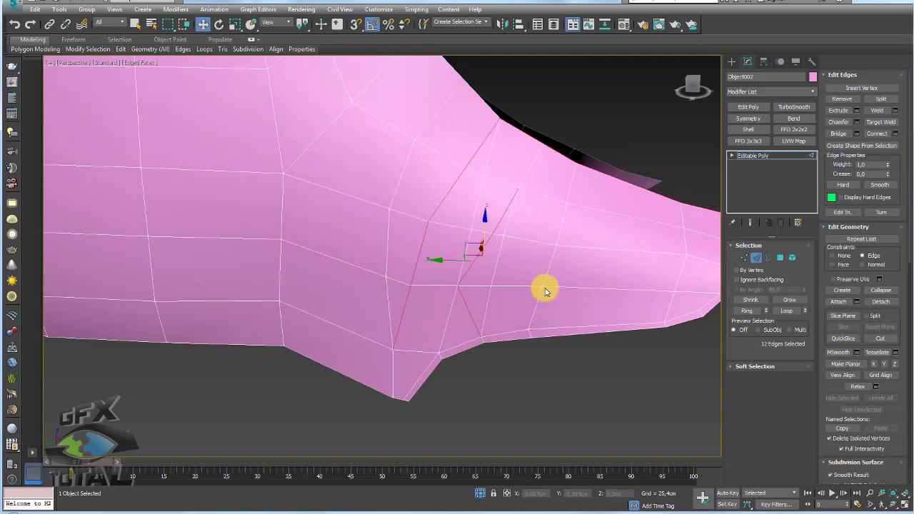
pyautogui.click(837, 100)
# - Nudge an edge on the foot's side into place and select a nearby vertex
pyautogui.scroll(-3, 531, 240)
pyautogui.scroll(-2, 546, 336)
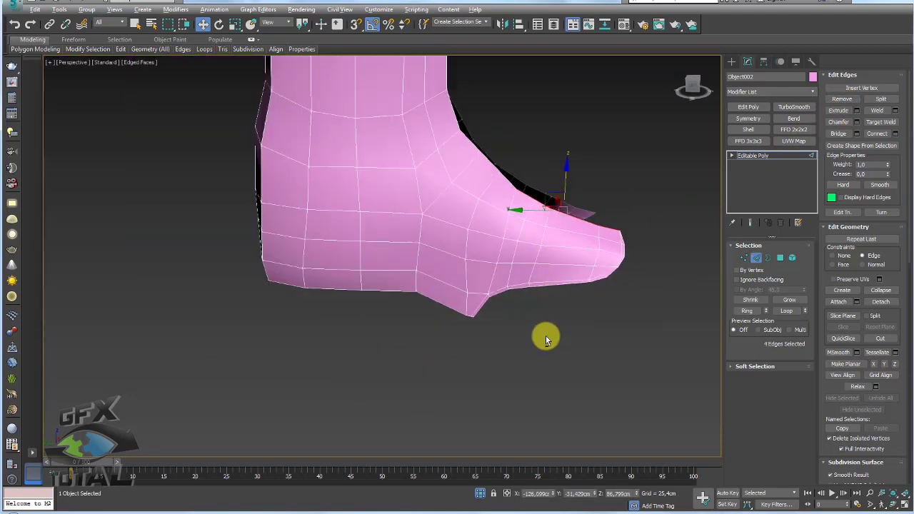
pyautogui.keyDown('alt'); pyautogui.moveTo(546, 336); pyautogui.dragTo(618, 325, button='middle'); pyautogui.keyUp('alt')
pyautogui.click(502, 258)
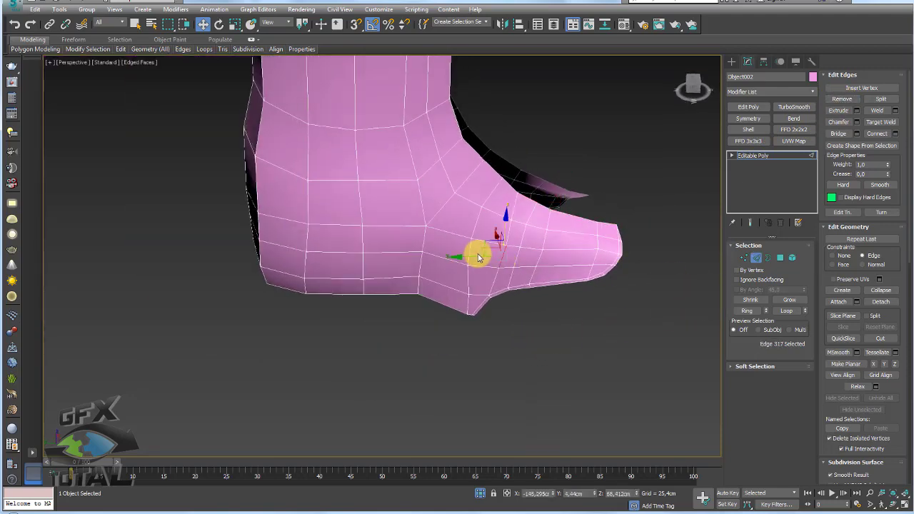
pyautogui.moveTo(465, 257); pyautogui.dragTo(505, 230)
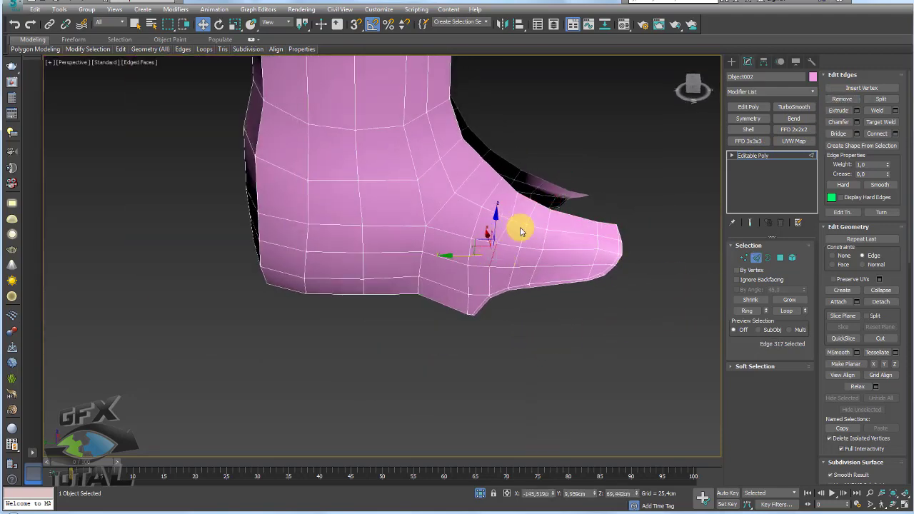
pyautogui.click(744, 258)
pyautogui.click(509, 219)
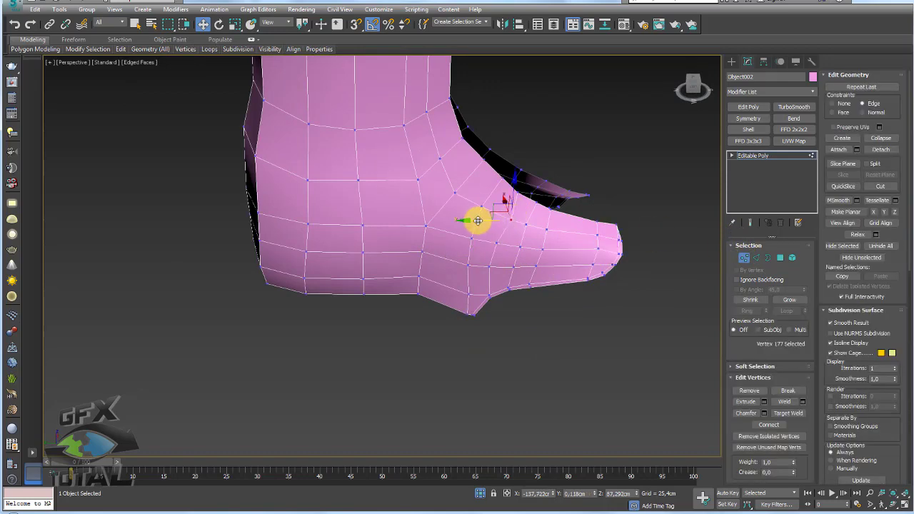
pyautogui.moveTo(472, 222)
pyautogui.keyDown('alt'); pyautogui.mouseDown(button='middle')
pyautogui.moveTo(578, 280)
pyautogui.moveTo(582, 300)
pyautogui.mouseUp(button='middle'); pyautogui.keyUp('alt')
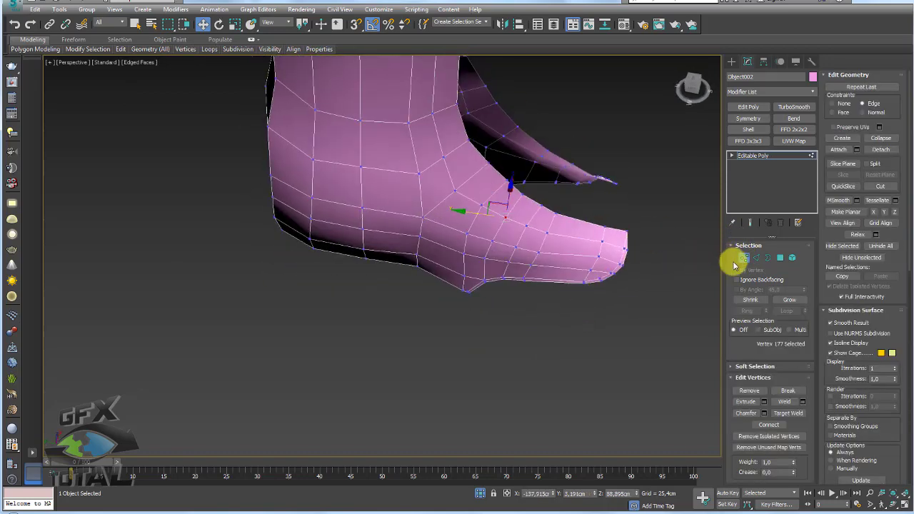
# - Ring-select a toe edge and Connect it to add a new edge loop around the toe
pyautogui.press('2')
pyautogui.click(560, 279)
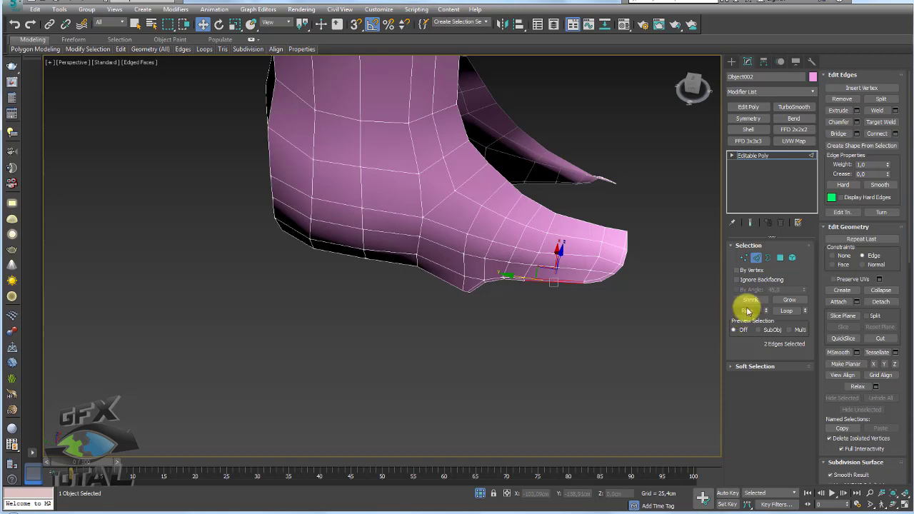
pyautogui.click(747, 311)
pyautogui.click(873, 137)
pyautogui.moveTo(589, 309)
pyautogui.keyDown('alt'); pyautogui.mouseDown(button='middle')
pyautogui.moveTo(627, 279)
pyautogui.moveTo(532, 357)
pyautogui.mouseUp(button='middle'); pyautogui.keyUp('alt')
pyautogui.click(750, 157)
pyautogui.moveTo(566, 246)
pyautogui.keyDown('alt'); pyautogui.mouseDown(button='middle')
pyautogui.moveTo(533, 271)
pyautogui.moveTo(597, 207)
pyautogui.moveTo(651, 208)
pyautogui.moveTo(646, 224)
pyautogui.mouseUp(button='middle'); pyautogui.keyUp('alt')
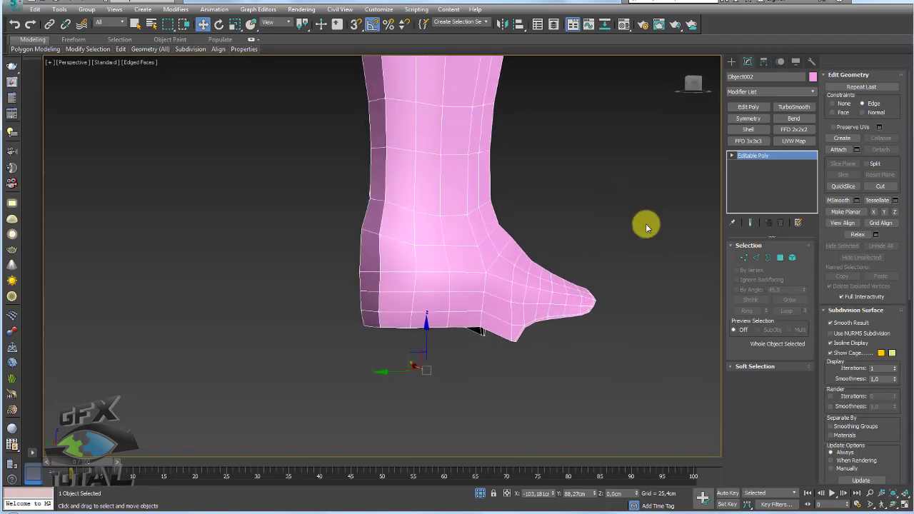
# - Select the boot's open border, convert it to polygons, invert the selection, and exit polygon level
pyautogui.click(766, 258)
pyautogui.click(593, 302)
pyautogui.keyDown('alt'); pyautogui.moveTo(419, 217); pyautogui.dragTo(415, 260, button='middle'); pyautogui.keyUp('alt')
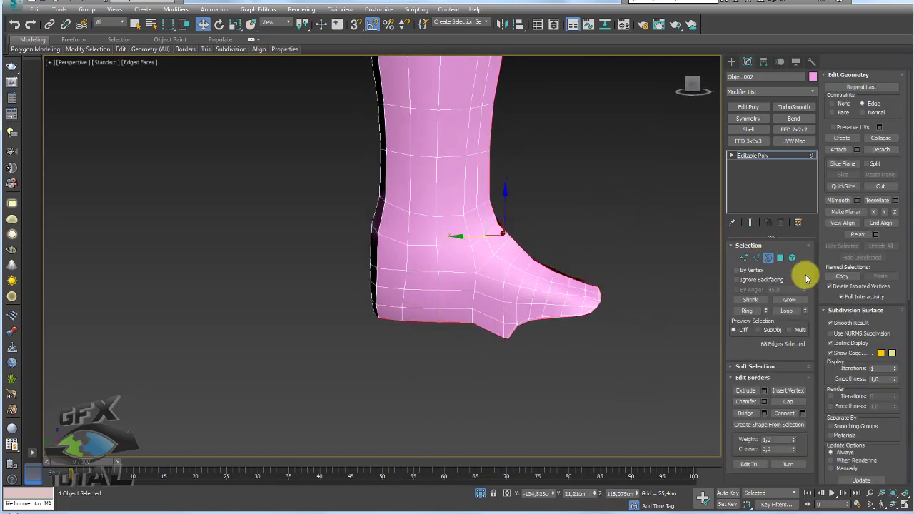
pyautogui.keyDown('alt'); pyautogui.moveTo(613, 317); pyautogui.dragTo(775, 262, button='middle'); pyautogui.keyUp('alt')
pyautogui.keyDown('ctrl'); pyautogui.click(780, 258); pyautogui.keyUp('ctrl')
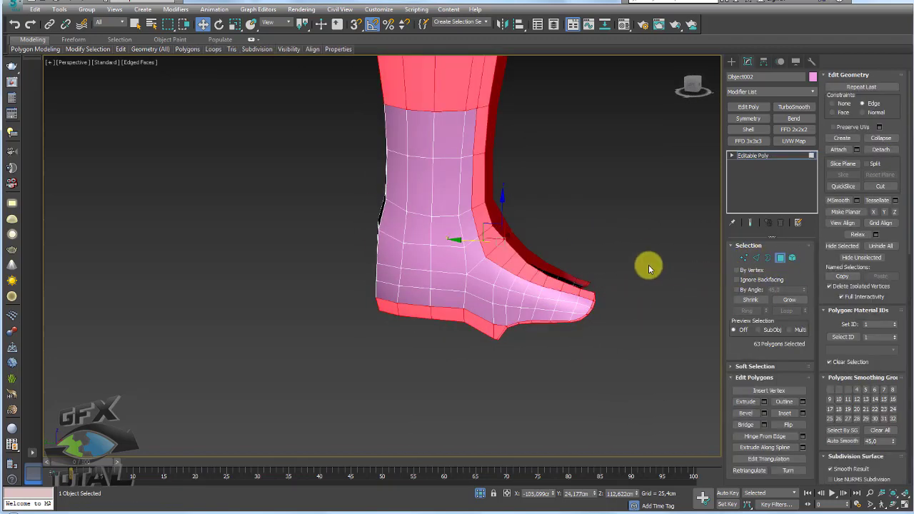
pyautogui.hotkey('ctrl', 'i')
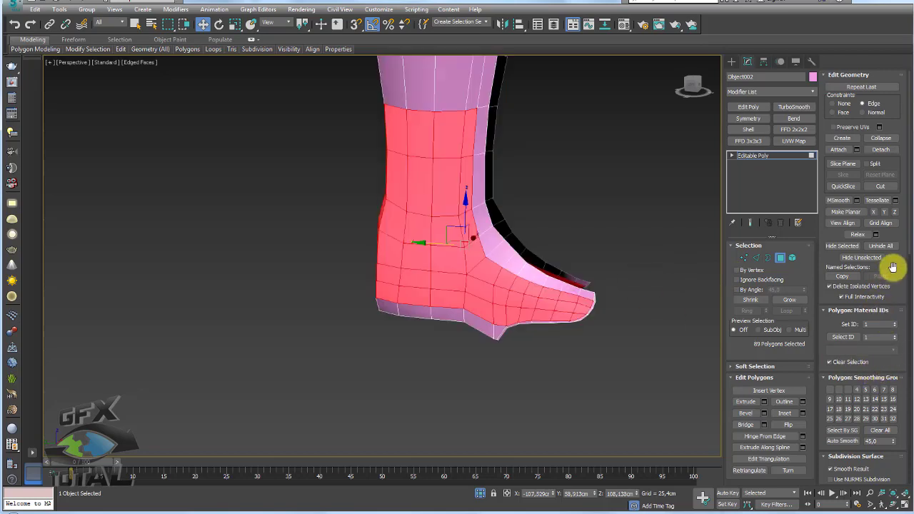
pyautogui.moveTo(637, 318)
pyautogui.keyDown('alt'); pyautogui.mouseDown(button='middle')
pyautogui.moveTo(624, 312)
pyautogui.moveTo(718, 310)
pyautogui.mouseUp(button='middle'); pyautogui.keyUp('alt')
pyautogui.keyDown('alt'); pyautogui.moveTo(448, 172); pyautogui.dragTo(471, 213, button='middle'); pyautogui.keyUp('alt')
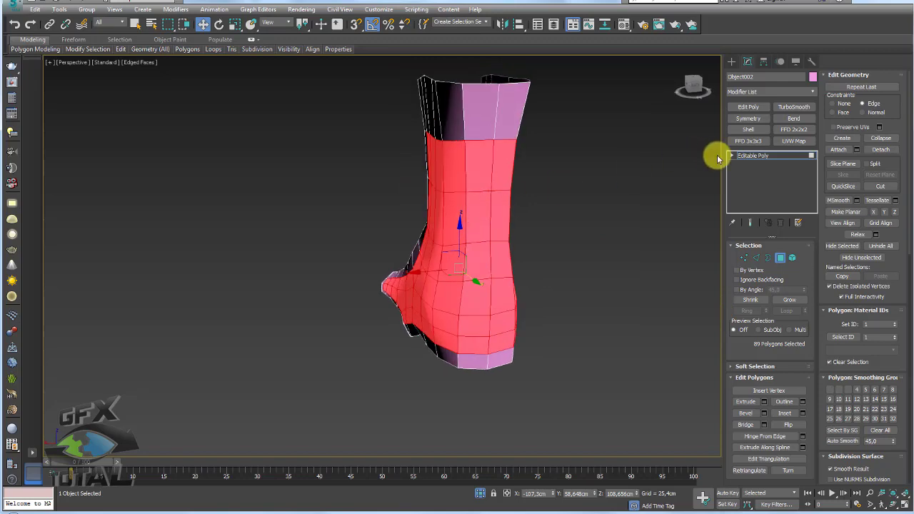
pyautogui.click(754, 155)
pyautogui.moveTo(561, 192)
pyautogui.keyDown('alt'); pyautogui.mouseDown(button='middle')
pyautogui.moveTo(516, 223)
pyautogui.moveTo(503, 253)
pyautogui.mouseUp(button='middle'); pyautogui.keyUp('alt')
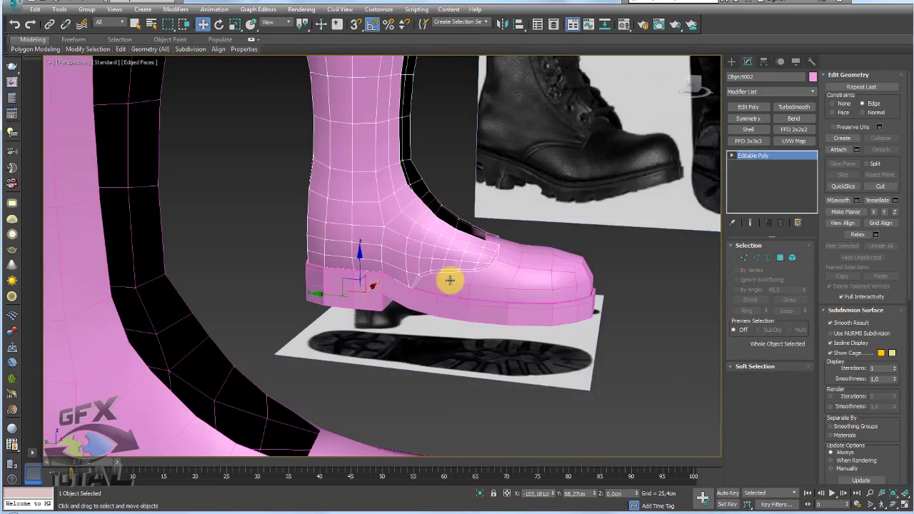
# - Select the edges along the toe cap seam of Object002
pyautogui.scroll(3, 480, 288)
pyautogui.keyDown('alt'); pyautogui.moveTo(557, 265); pyautogui.dragTo(515, 237, button='middle'); pyautogui.keyUp('alt')
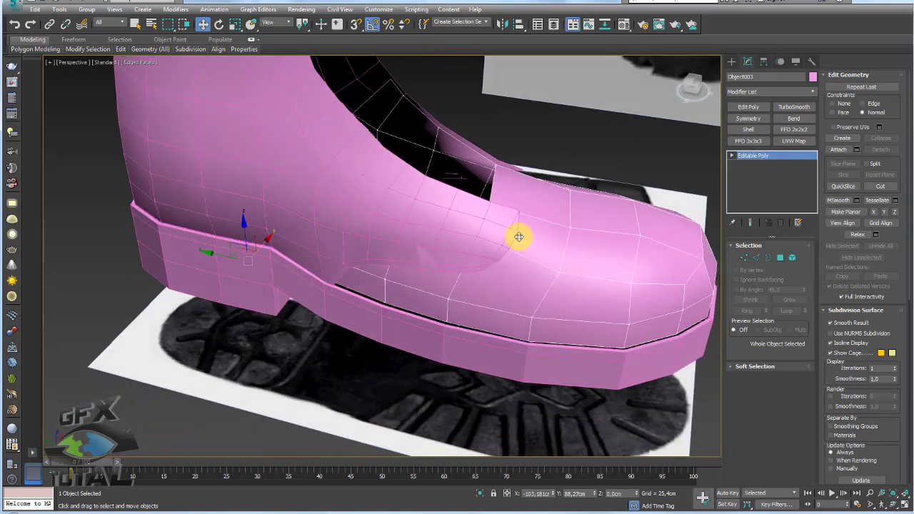
pyautogui.scroll(3, 514, 236)
pyautogui.click(757, 258)
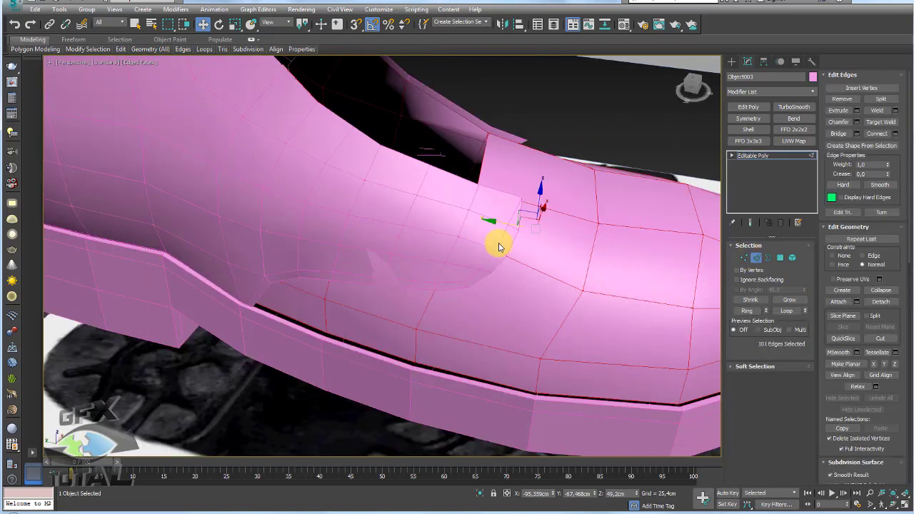
pyautogui.click(475, 229)
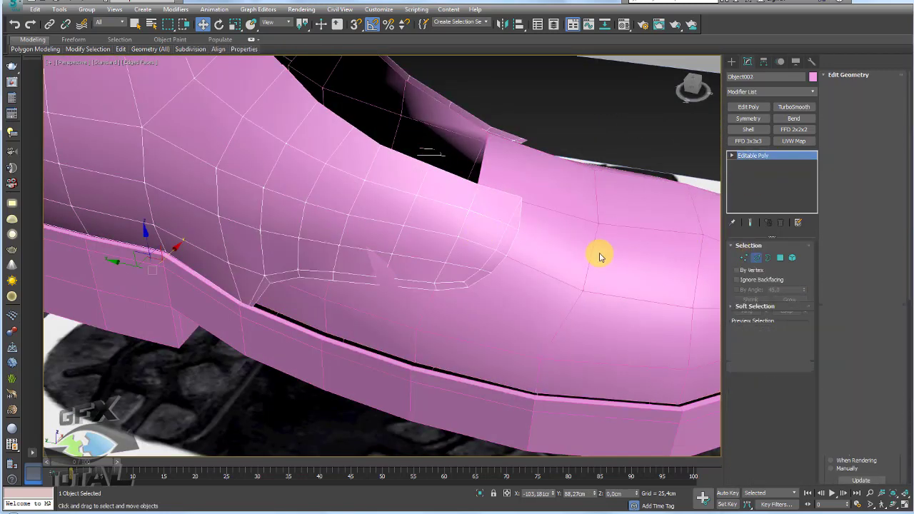
pyautogui.scroll(2, 503, 246)
pyautogui.click(480, 257)
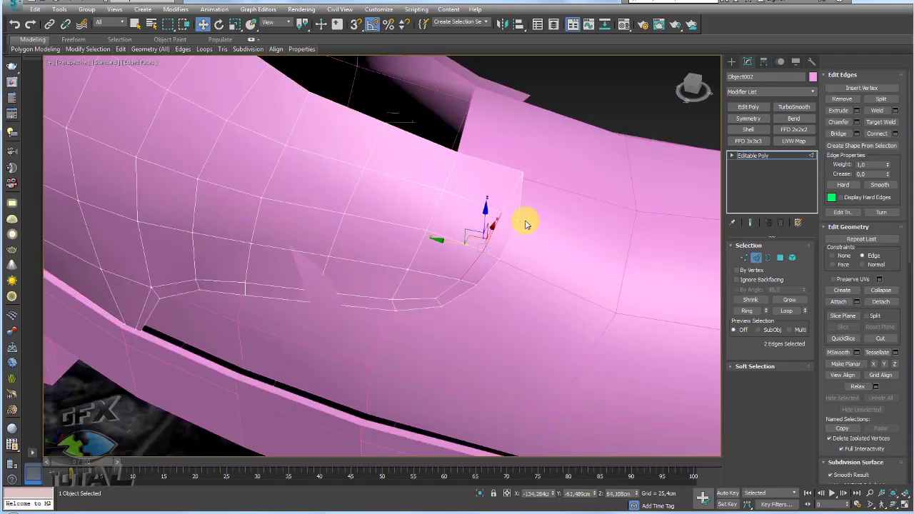
pyautogui.moveTo(527, 220)
pyautogui.keyDown('alt'); pyautogui.mouseDown(button='middle')
pyautogui.moveTo(498, 253)
pyautogui.moveTo(529, 242)
pyautogui.mouseUp(button='middle'); pyautogui.keyUp('alt')
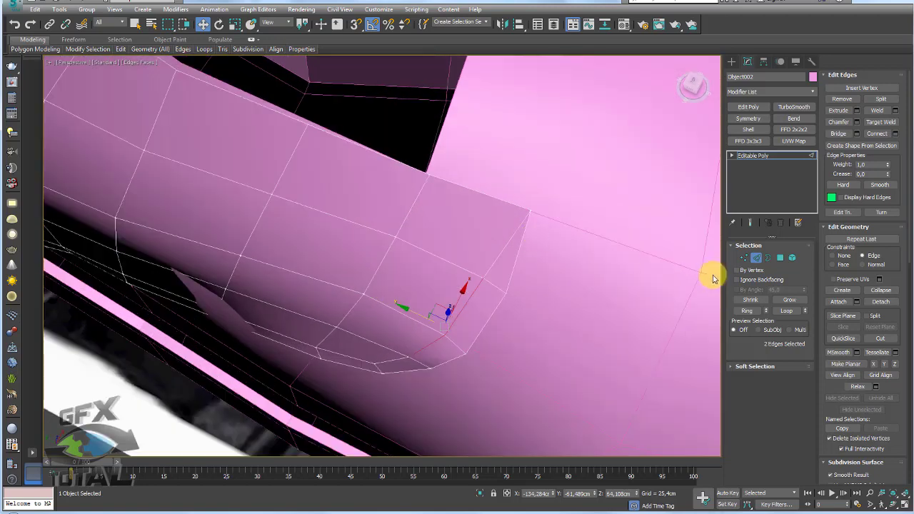
# - Cut a new edge across the seam and remove the leftover edge
pyautogui.click(744, 257)
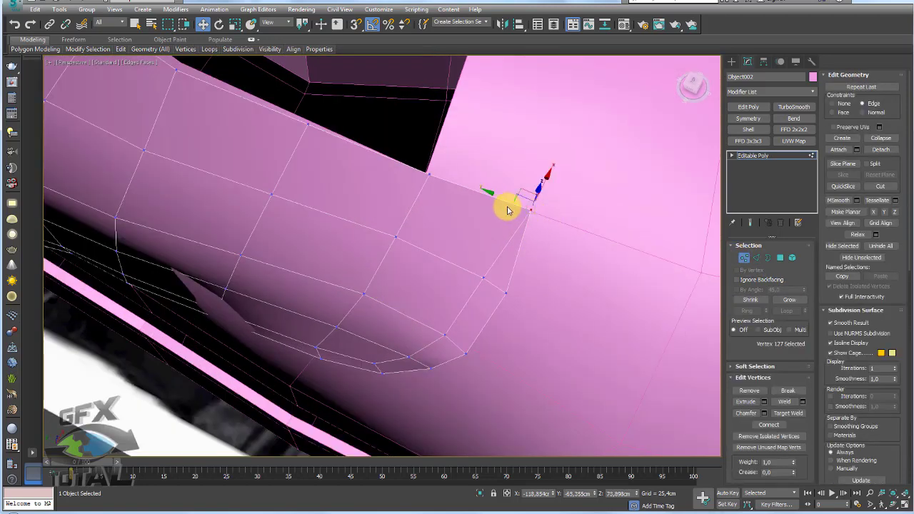
pyautogui.keyDown('alt'); pyautogui.moveTo(541, 265); pyautogui.dragTo(508, 250, button='middle'); pyautogui.keyUp('alt')
pyautogui.press('F3')
pyautogui.press('F3')
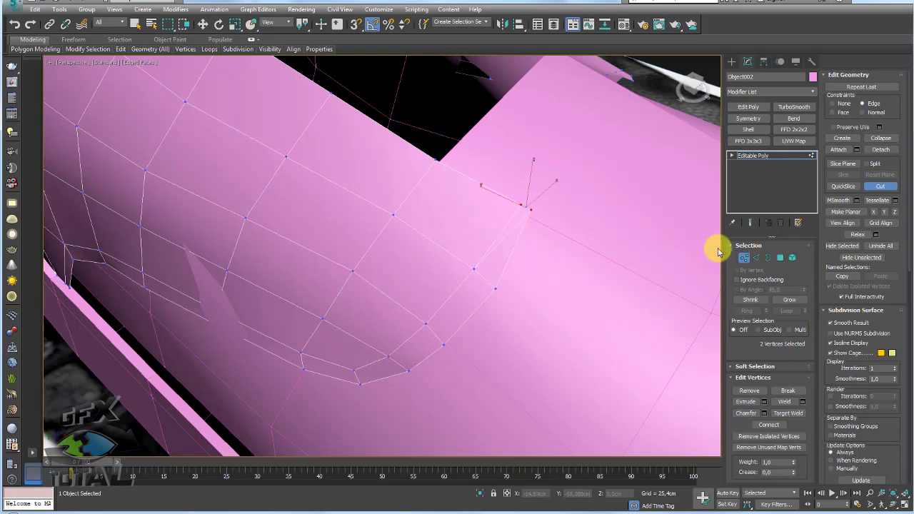
pyautogui.click(757, 257)
pyautogui.rightClick(509, 233)
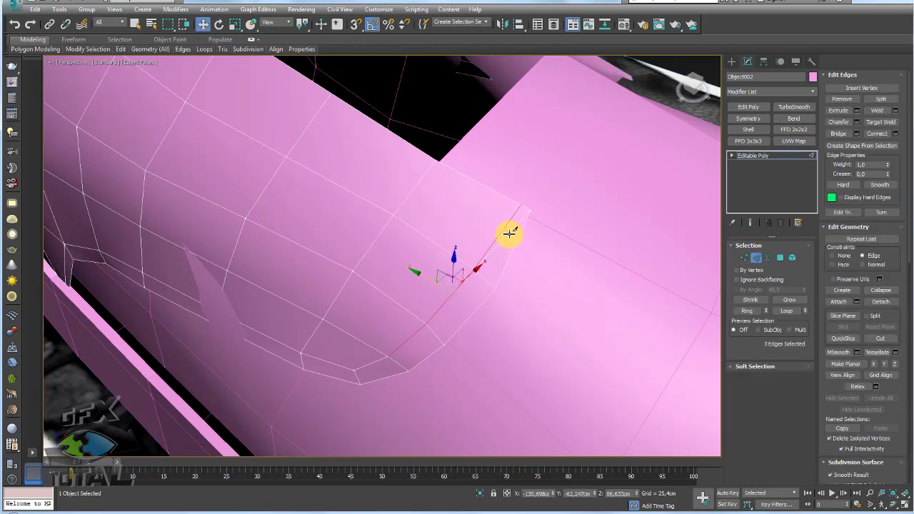
pyautogui.rightClick(506, 233)
pyautogui.click(515, 240)
pyautogui.click(514, 232)
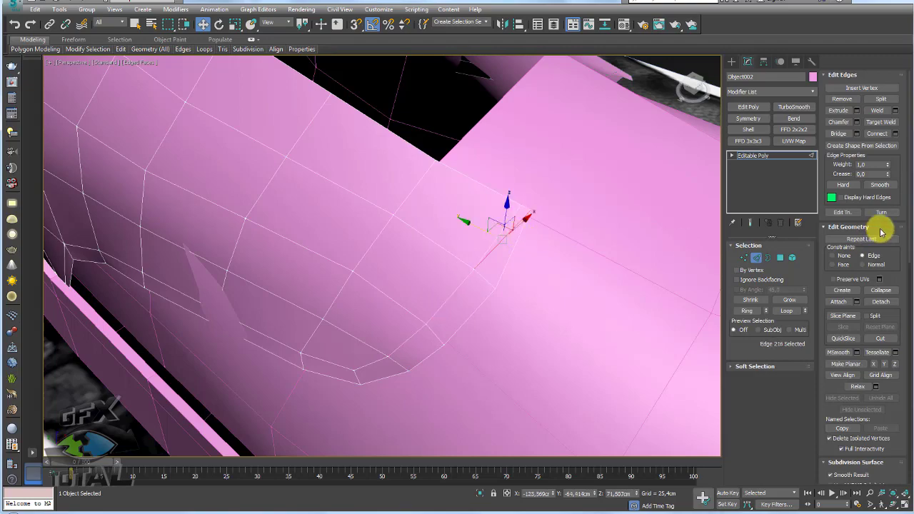
pyautogui.click(845, 100)
# - With Constraints set to None, move the seam-corner vertex toward the sole
pyautogui.scroll(-5, 520, 286)
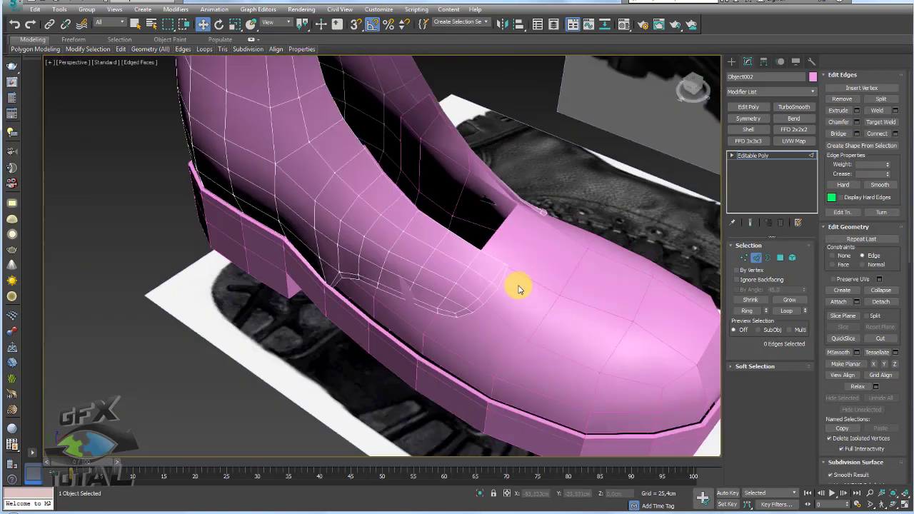
pyautogui.moveTo(520, 285)
pyautogui.keyDown('alt'); pyautogui.mouseDown(button='middle')
pyautogui.moveTo(490, 298)
pyautogui.moveTo(190, 294)
pyautogui.moveTo(343, 282)
pyautogui.mouseUp(button='middle'); pyautogui.keyUp('alt')
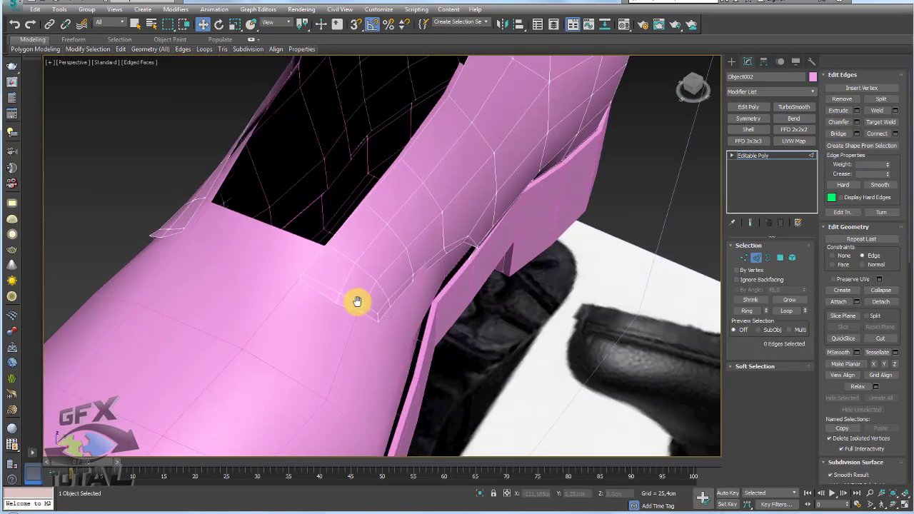
pyautogui.scroll(3, 357, 303)
pyautogui.scroll(3, 374, 271)
pyautogui.scroll(2, 345, 260)
pyautogui.scroll(2, 374, 247)
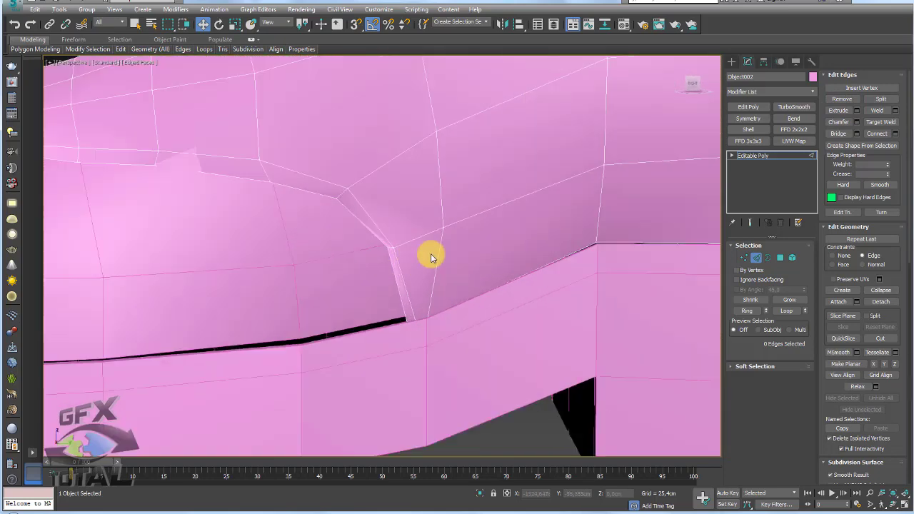
pyautogui.click(743, 258)
pyautogui.click(388, 247)
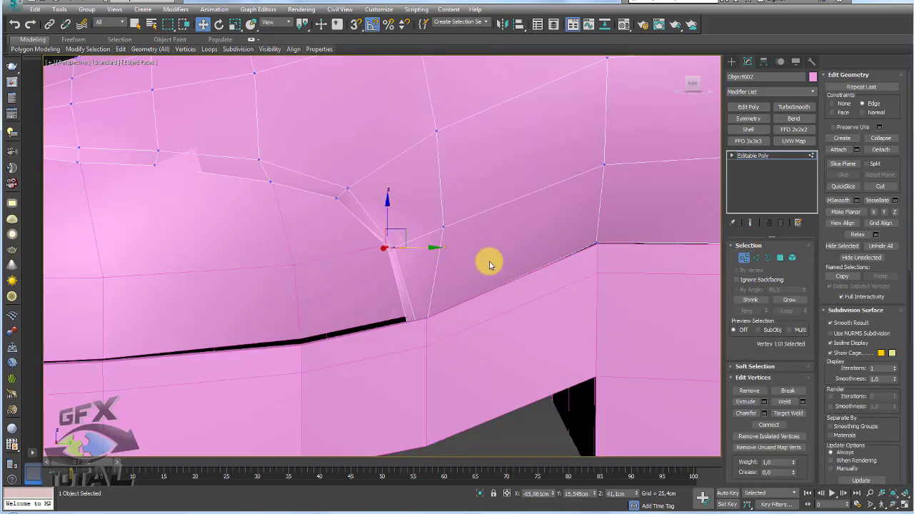
pyautogui.scroll(-1, 891, 265)
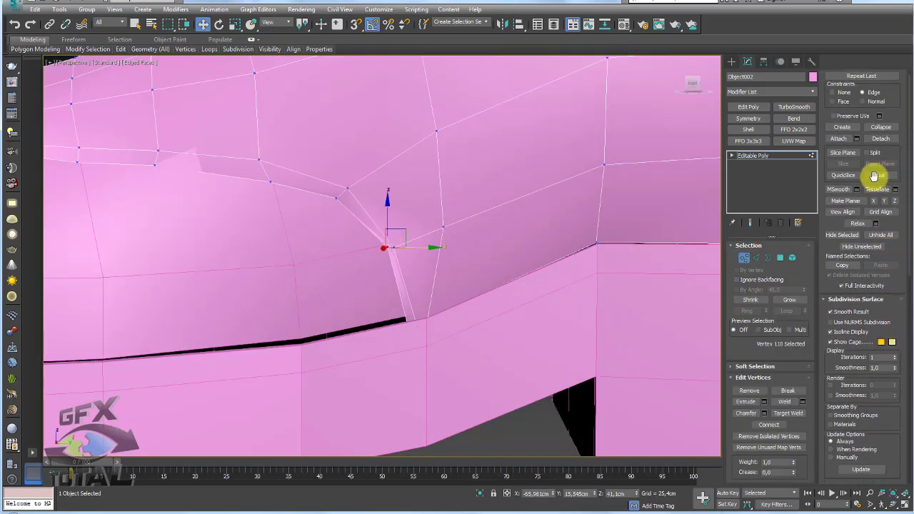
pyautogui.click(832, 92)
pyautogui.keyDown('alt'); pyautogui.moveTo(438, 208); pyautogui.dragTo(403, 230, button='middle'); pyautogui.keyUp('alt')
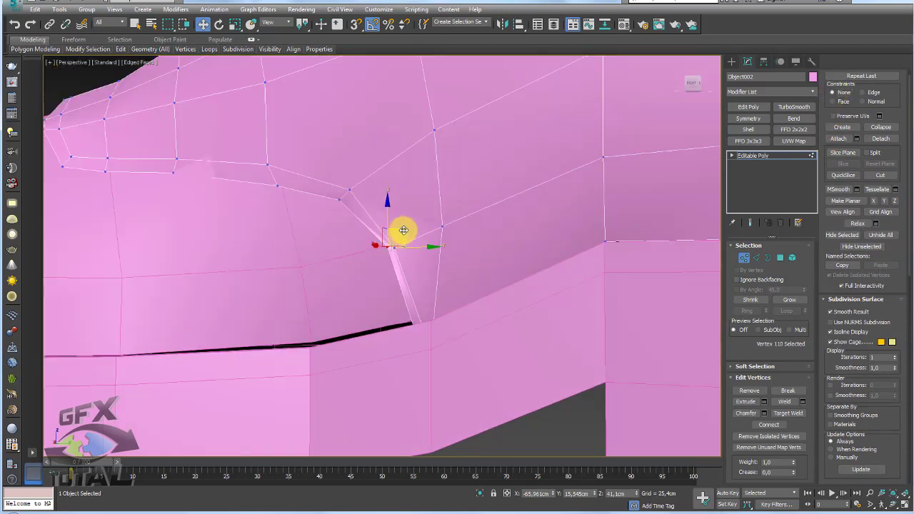
pyautogui.moveTo(404, 230); pyautogui.dragTo(405, 234)
# - Move the next seam vertex to smooth the curve and select the far-end vertex
pyautogui.scroll(-3, 357, 232)
pyautogui.keyDown('alt'); pyautogui.moveTo(316, 229); pyautogui.dragTo(337, 204, button='middle'); pyautogui.keyUp('alt')
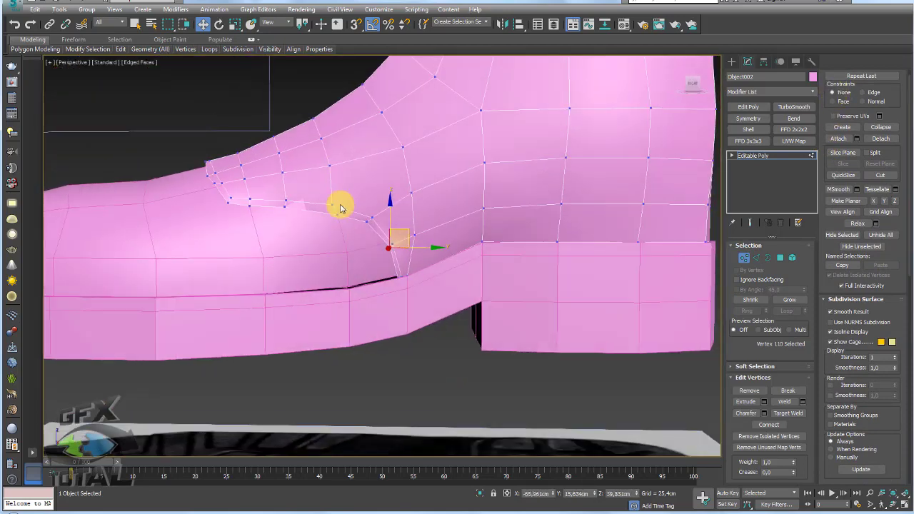
pyautogui.scroll(3, 335, 211)
pyautogui.click(337, 217)
pyautogui.scroll(3, 337, 216)
pyautogui.moveTo(347, 207)
pyautogui.mouseDown()
pyautogui.moveTo(323, 187)
pyautogui.moveTo(181, 201)
pyautogui.mouseUp()
pyautogui.click(162, 178)
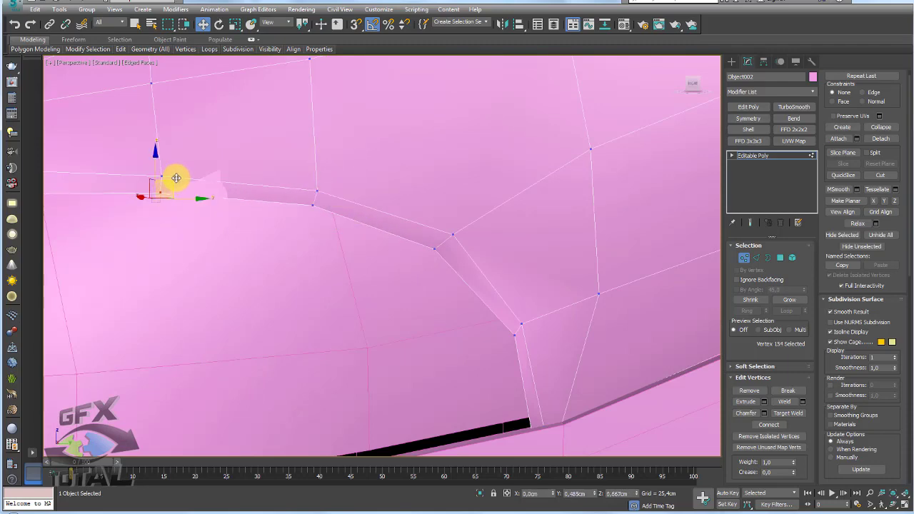
pyautogui.scroll(-4, 286, 200)
pyautogui.keyDown('alt'); pyautogui.moveTo(348, 207); pyautogui.dragTo(551, 229, button='middle'); pyautogui.keyUp('alt')
pyautogui.click(761, 155)
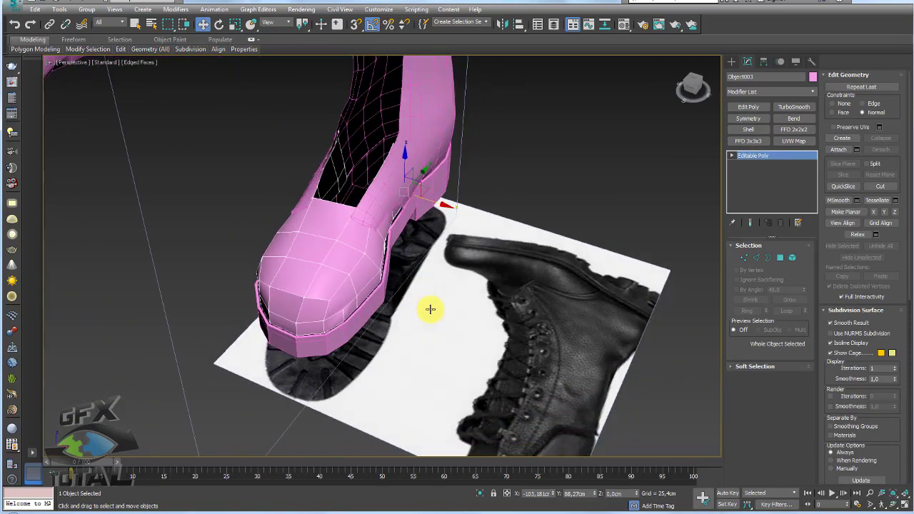
# - Select the toe cap piece in Element mode
pyautogui.moveTo(431, 309)
pyautogui.keyDown('alt'); pyautogui.mouseDown(button='middle')
pyautogui.moveTo(524, 312)
pyautogui.moveTo(565, 326)
pyautogui.moveTo(418, 225)
pyautogui.moveTo(435, 256)
pyautogui.mouseUp(button='middle'); pyautogui.keyUp('alt')
pyautogui.scroll(2, 400, 230)
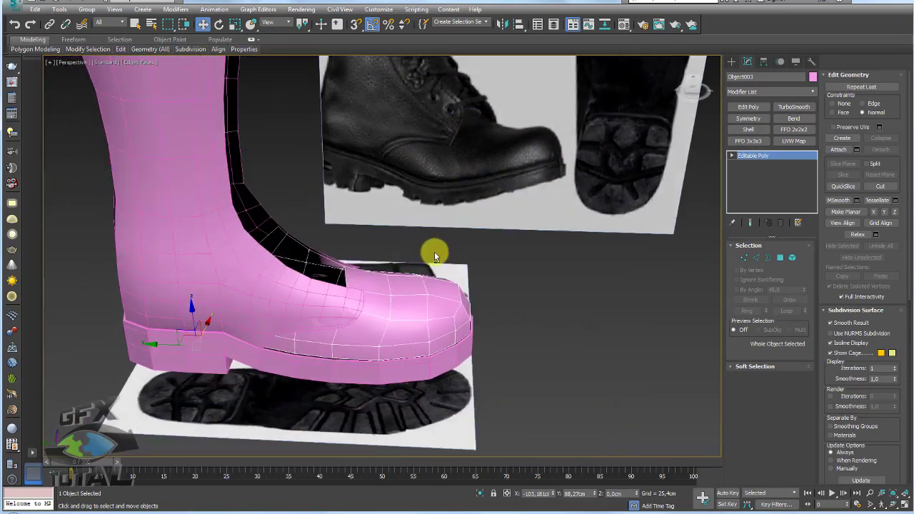
pyautogui.scroll(2, 422, 296)
pyautogui.scroll(1, 419, 292)
pyautogui.scroll(1, 419, 292)
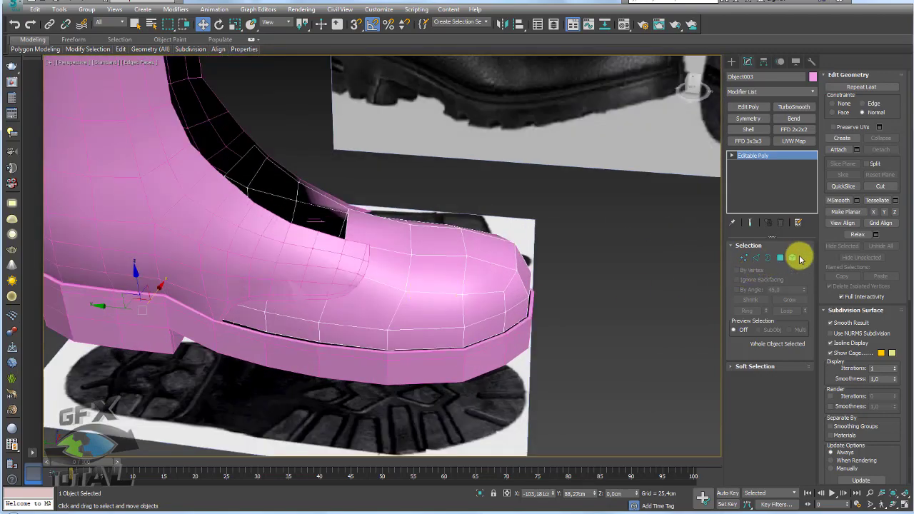
pyautogui.click(799, 258)
pyautogui.keyDown('ctrl'); pyautogui.click(443, 300); pyautogui.keyUp('ctrl')
pyautogui.keyDown('alt'); pyautogui.moveTo(607, 339); pyautogui.dragTo(602, 329, button='middle'); pyautogui.keyUp('alt')
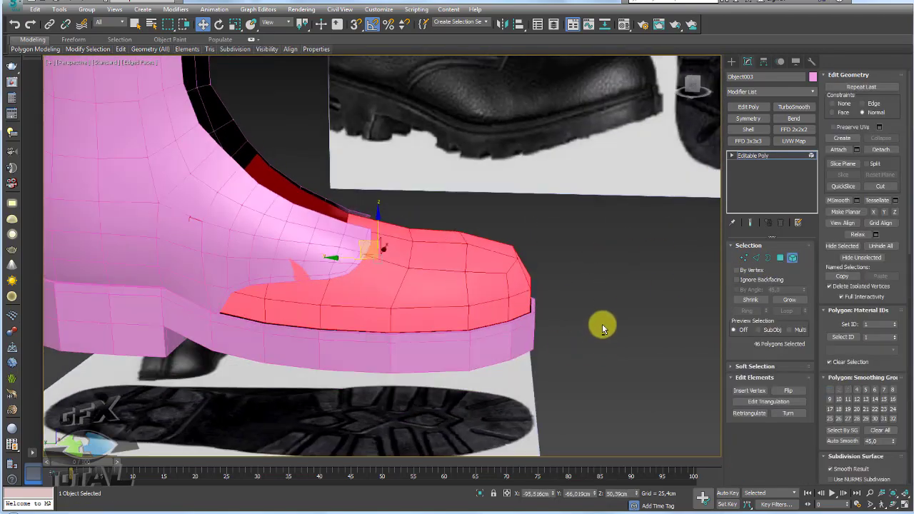
pyautogui.moveTo(363, 288)
pyautogui.keyDown('alt'); pyautogui.mouseDown(button='middle')
pyautogui.moveTo(473, 288)
pyautogui.moveTo(465, 295)
pyautogui.mouseUp(button='middle'); pyautogui.keyUp('alt')
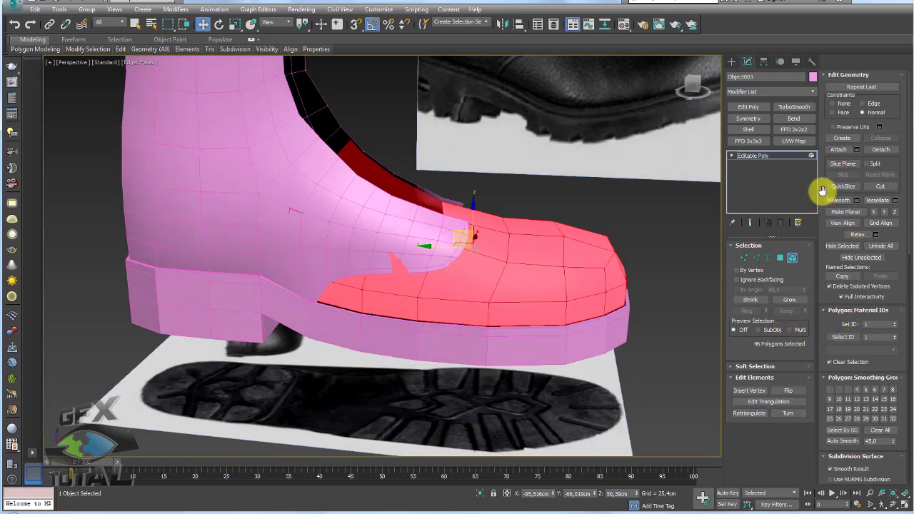
# - Isolate the 46 toe polygons and inset them by 1.505cm
pyautogui.click(780, 257)
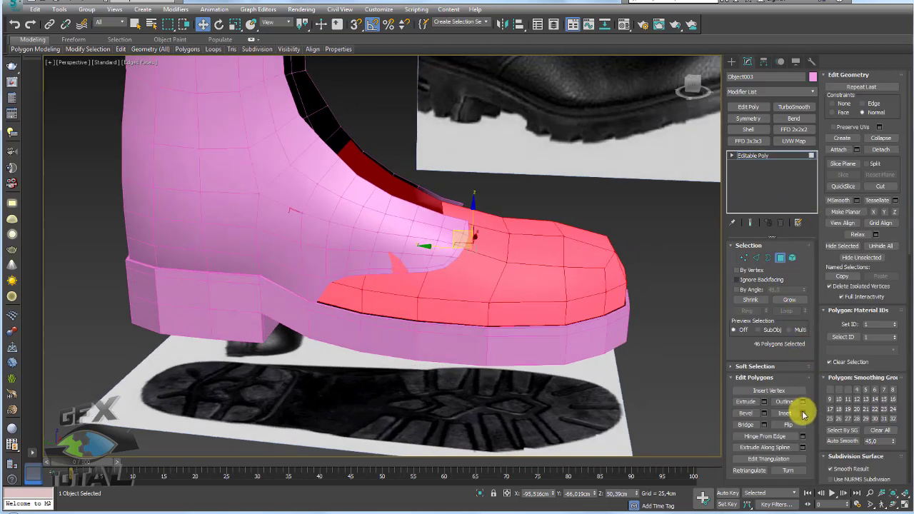
pyautogui.click(803, 412)
pyautogui.keyDown('alt'); pyautogui.moveTo(468, 298); pyautogui.dragTo(510, 305, button='middle'); pyautogui.keyUp('alt')
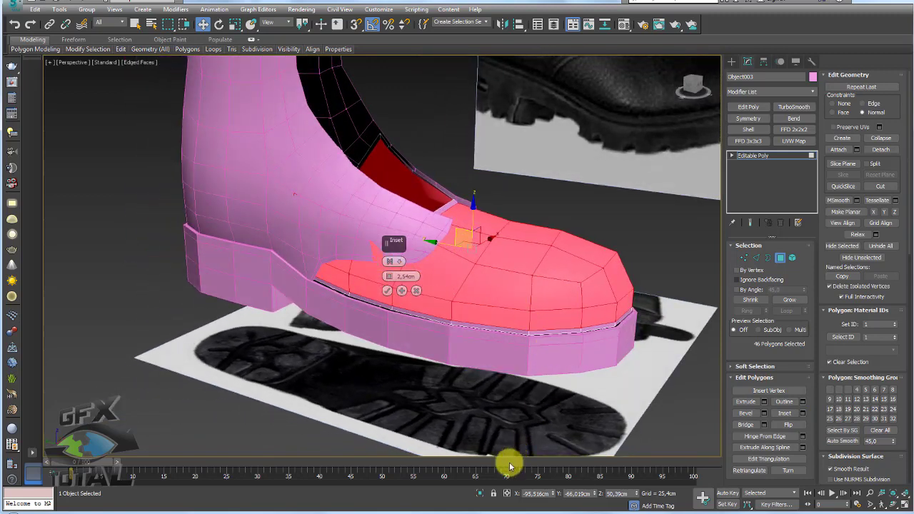
pyautogui.click(484, 494)
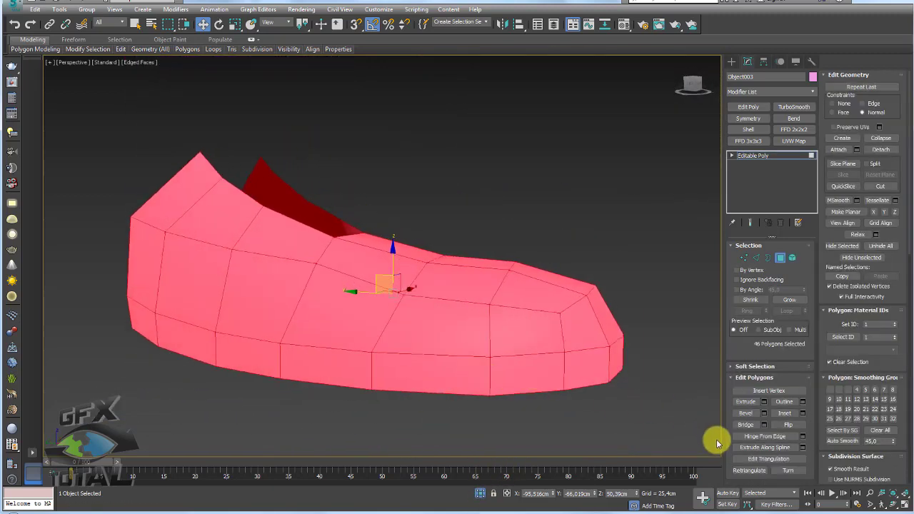
pyautogui.click(804, 417)
pyautogui.moveTo(545, 372)
pyautogui.keyDown('alt'); pyautogui.mouseDown(button='middle')
pyautogui.moveTo(569, 371)
pyautogui.moveTo(452, 401)
pyautogui.moveTo(359, 380)
pyautogui.moveTo(355, 367)
pyautogui.moveTo(378, 347)
pyautogui.mouseUp(button='middle'); pyautogui.keyUp('alt')
pyautogui.moveTo(390, 278); pyautogui.dragTo(388, 276)
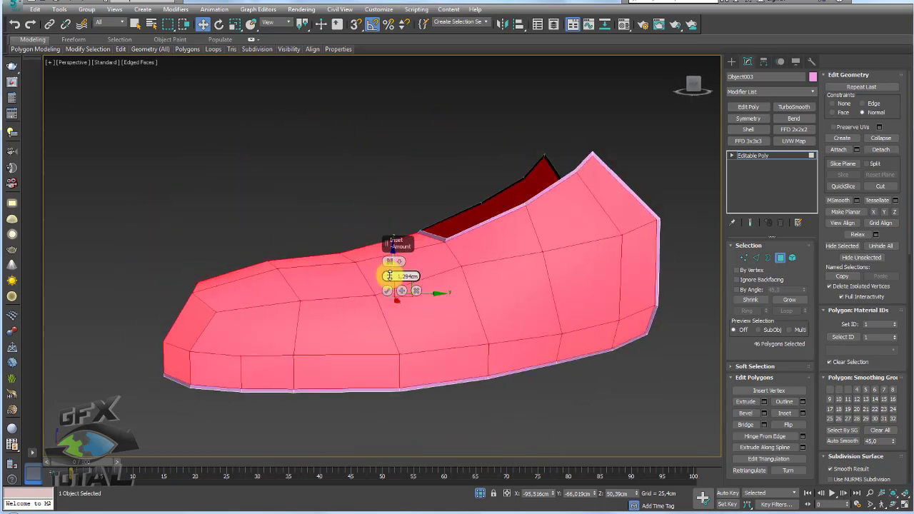
pyautogui.click(390, 291)
# - Cut a new edge at the upper's lower corner and remove the extra corner edge
pyautogui.click(757, 156)
pyautogui.moveTo(665, 183)
pyautogui.keyDown('alt'); pyautogui.mouseDown(button='middle')
pyautogui.moveTo(562, 173)
pyautogui.moveTo(577, 157)
pyautogui.moveTo(593, 164)
pyautogui.moveTo(595, 269)
pyautogui.moveTo(459, 288)
pyautogui.moveTo(684, 260)
pyautogui.mouseUp(button='middle'); pyautogui.keyUp('alt')
pyautogui.scroll(5, 588, 171)
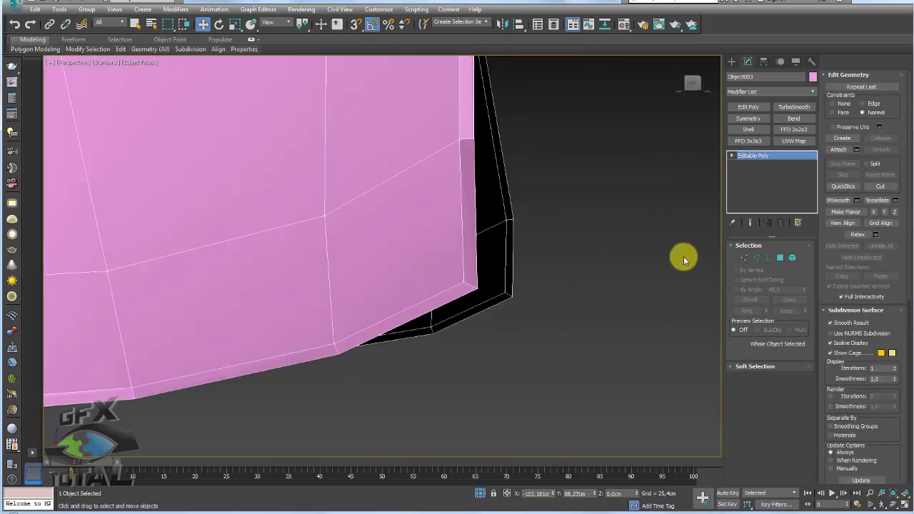
pyautogui.click(745, 258)
pyautogui.hotkey('alt', 'c')
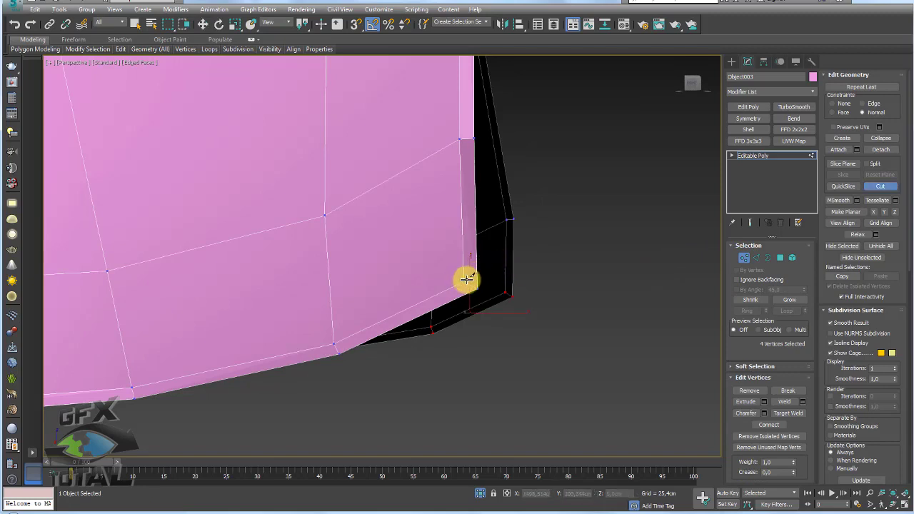
pyautogui.click(467, 292)
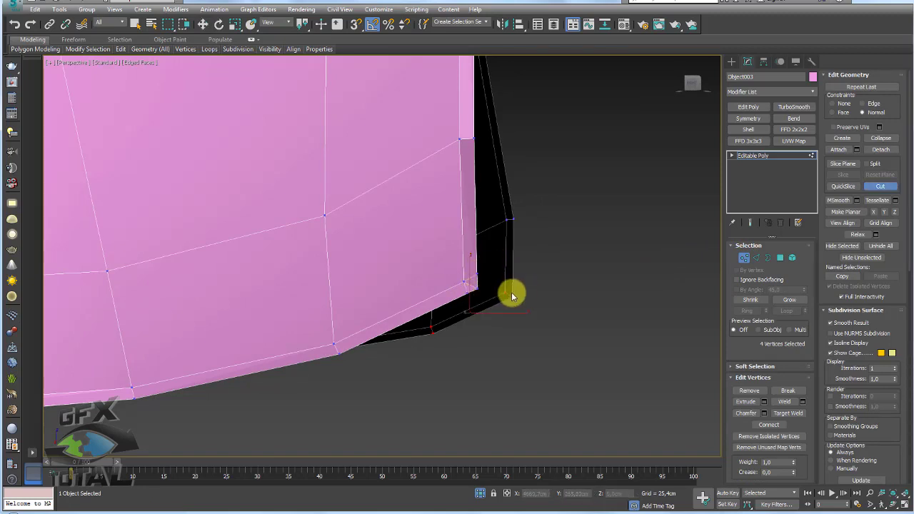
pyautogui.click(756, 258)
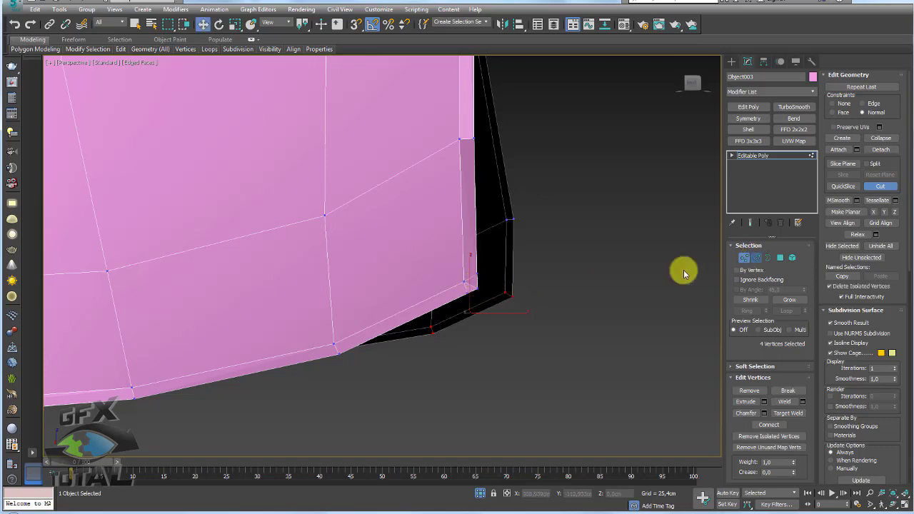
pyautogui.click(472, 286)
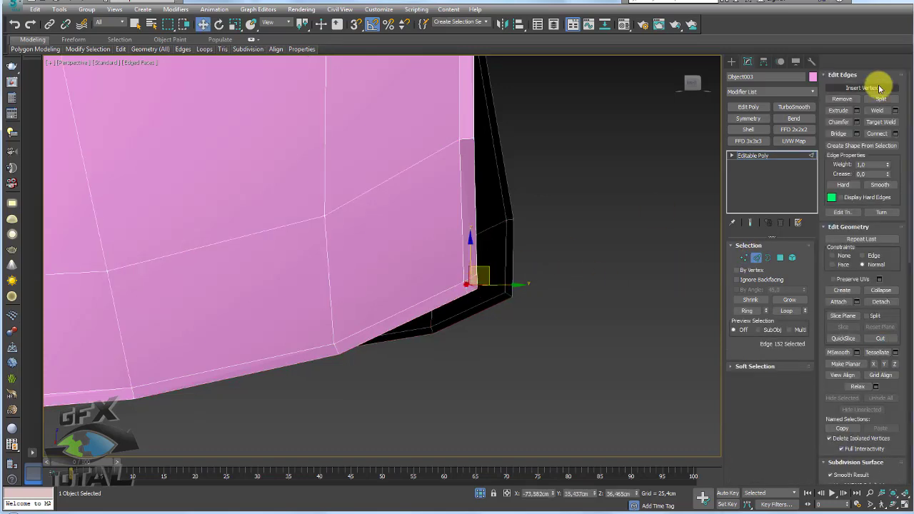
pyautogui.click(841, 99)
# - On the shoe's other side, cut at the corner and remove the two corner edges
pyautogui.scroll(-3, 550, 269)
pyautogui.moveTo(571, 274)
pyautogui.keyDown('alt'); pyautogui.mouseDown(button='middle')
pyautogui.moveTo(418, 296)
pyautogui.moveTo(510, 292)
pyautogui.mouseUp(button='middle'); pyautogui.keyUp('alt')
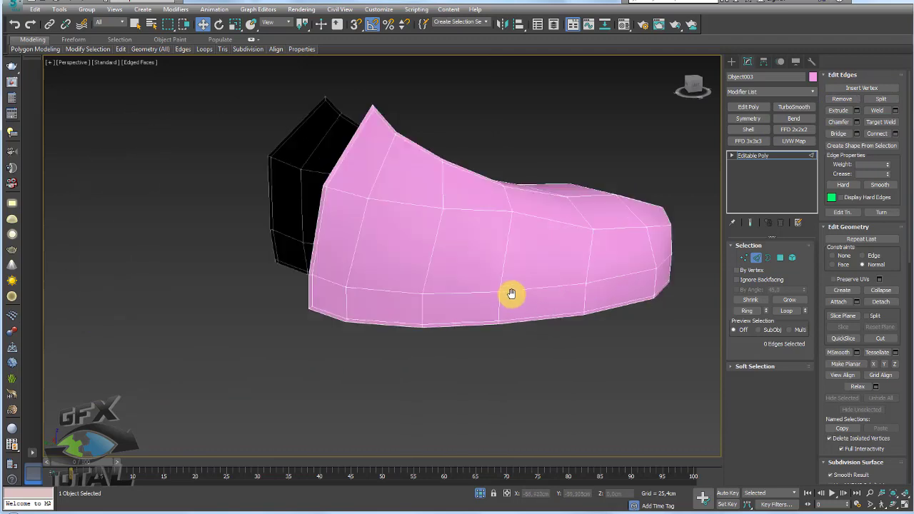
pyautogui.scroll(5, 406, 300)
pyautogui.press('1')
pyautogui.scroll(2, 349, 289)
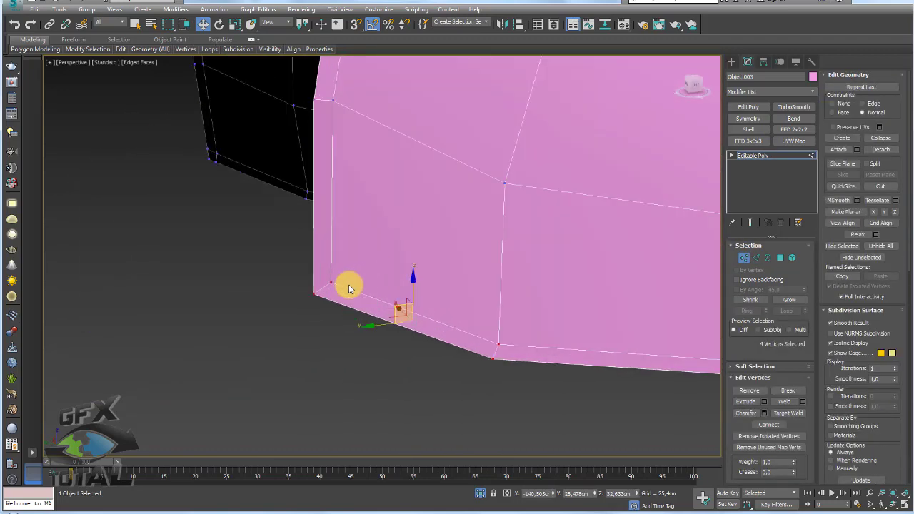
pyautogui.hotkey('alt', 'c')
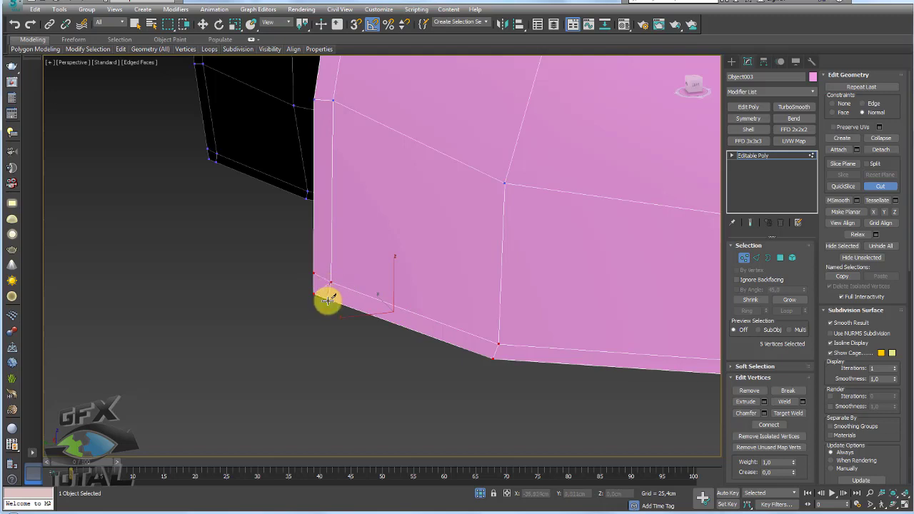
pyautogui.click(757, 257)
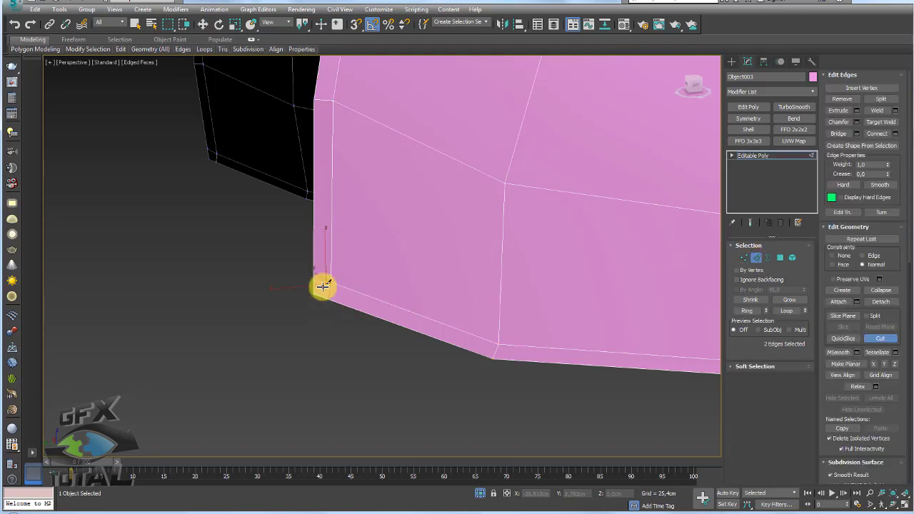
pyautogui.press('w')
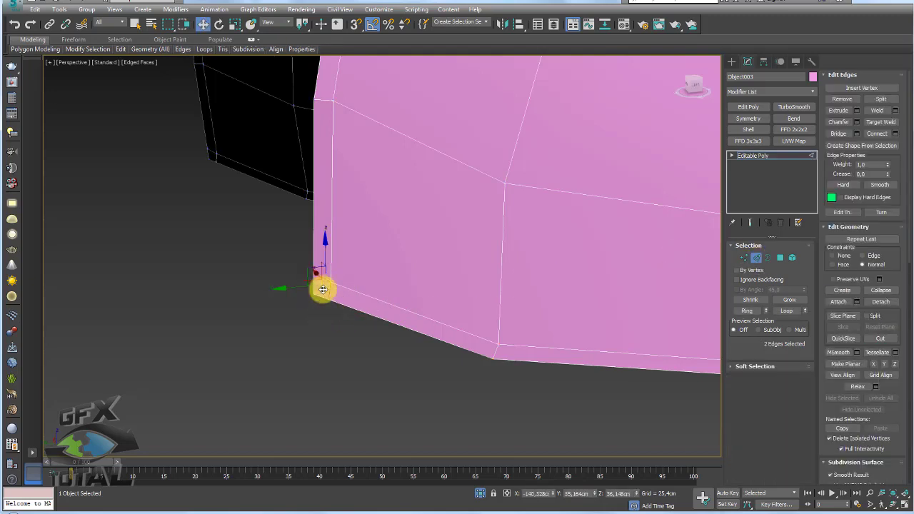
pyautogui.click(829, 100)
# - Select the edge at the upper's peak and cut new edges there to open a slit
pyautogui.moveTo(458, 182)
pyautogui.keyDown('alt'); pyautogui.mouseDown(button='middle')
pyautogui.moveTo(382, 304)
pyautogui.moveTo(472, 175)
pyautogui.moveTo(351, 139)
pyautogui.moveTo(358, 130)
pyautogui.moveTo(355, 190)
pyautogui.mouseUp(button='middle'); pyautogui.keyUp('alt')
pyautogui.click(355, 187)
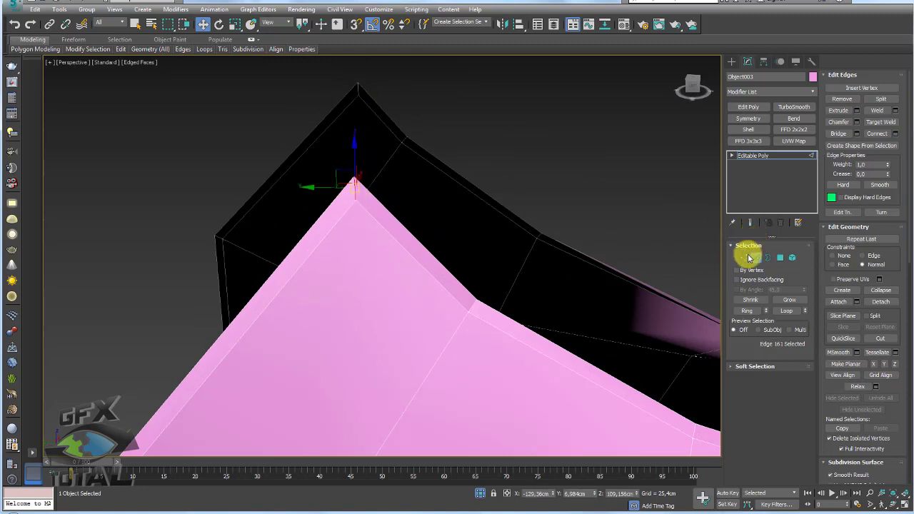
pyautogui.click(744, 258)
pyautogui.hotkey('alt', 'c')
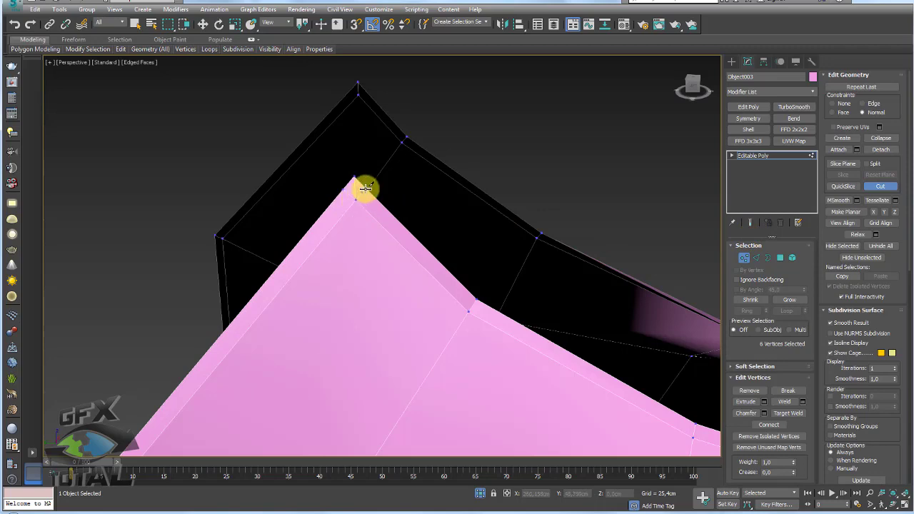
pyautogui.moveTo(360, 92)
pyautogui.keyDown('alt'); pyautogui.mouseDown(button='middle')
pyautogui.moveTo(567, 178)
pyautogui.moveTo(407, 271)
pyautogui.mouseUp(button='middle'); pyautogui.keyUp('alt')
pyautogui.scroll(5, 518, 198)
pyautogui.scroll(1, 512, 170)
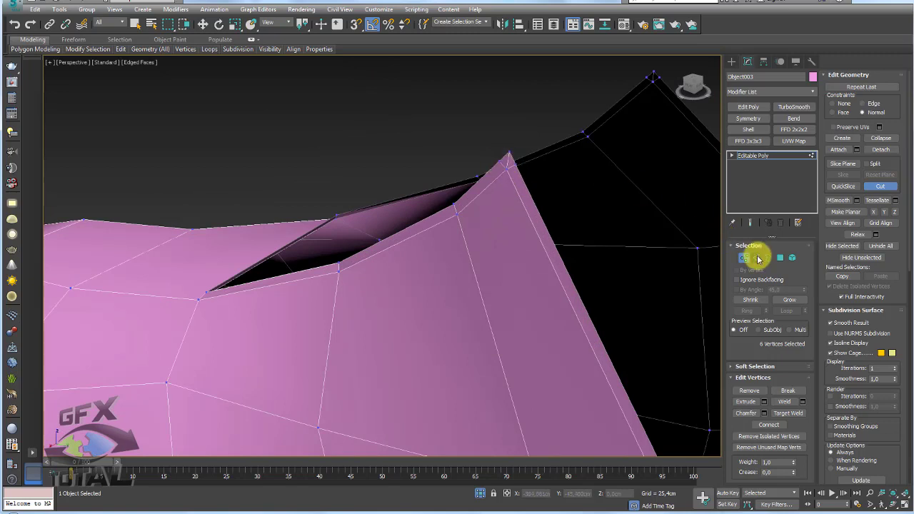
# - Select the edges at the pink upper's peak in Edge mode and switch to Move
pyautogui.click(756, 258)
pyautogui.rightClick(505, 158)
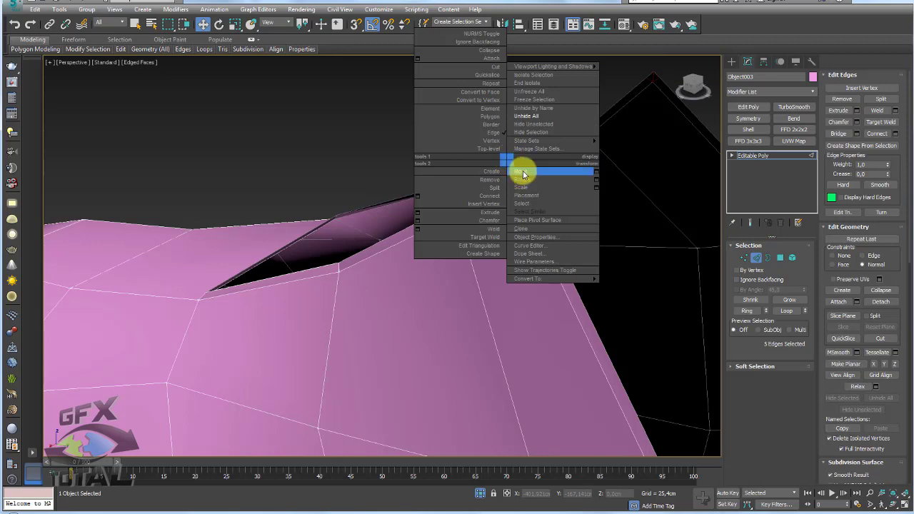
pyautogui.click(516, 170)
pyautogui.scroll(-2, 555, 163)
pyautogui.moveTo(555, 164)
pyautogui.keyDown('alt'); pyautogui.mouseDown(button='middle')
pyautogui.moveTo(538, 176)
pyautogui.moveTo(545, 250)
pyautogui.mouseUp(button='middle'); pyautogui.keyUp('alt')
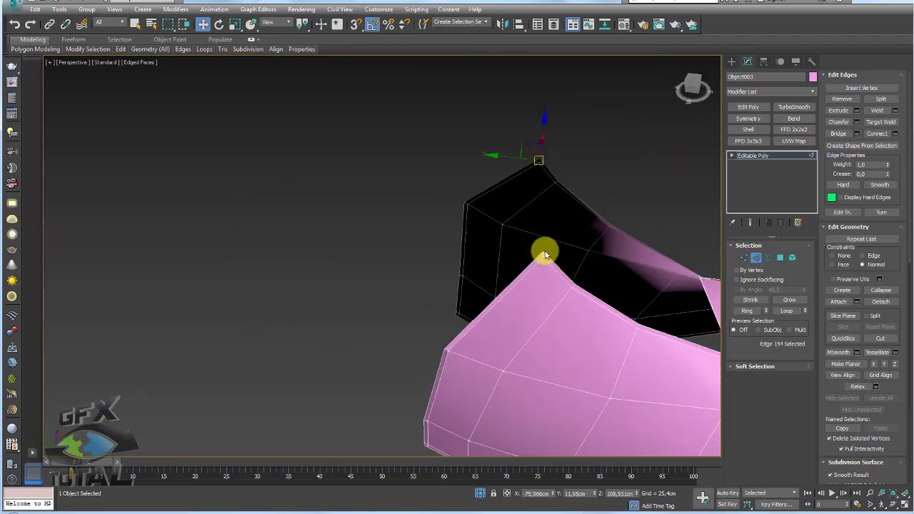
pyautogui.scroll(3, 539, 257)
pyautogui.scroll(-2, 529, 265)
# - Remove the peak edges to open the V notch, then orbit out to check the shoe
pyautogui.click(842, 99)
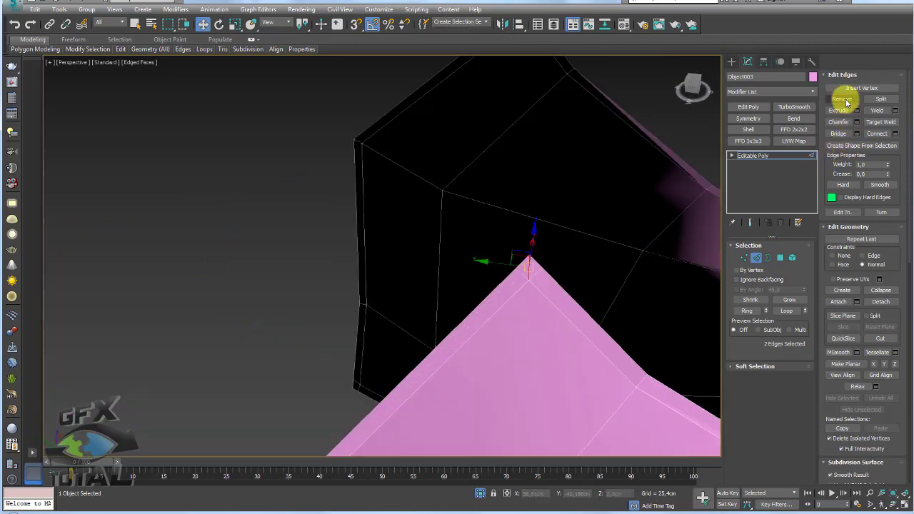
pyautogui.keyDown('alt'); pyautogui.moveTo(535, 235); pyautogui.dragTo(484, 207, button='middle'); pyautogui.keyUp('alt')
pyautogui.scroll(-3, 537, 253)
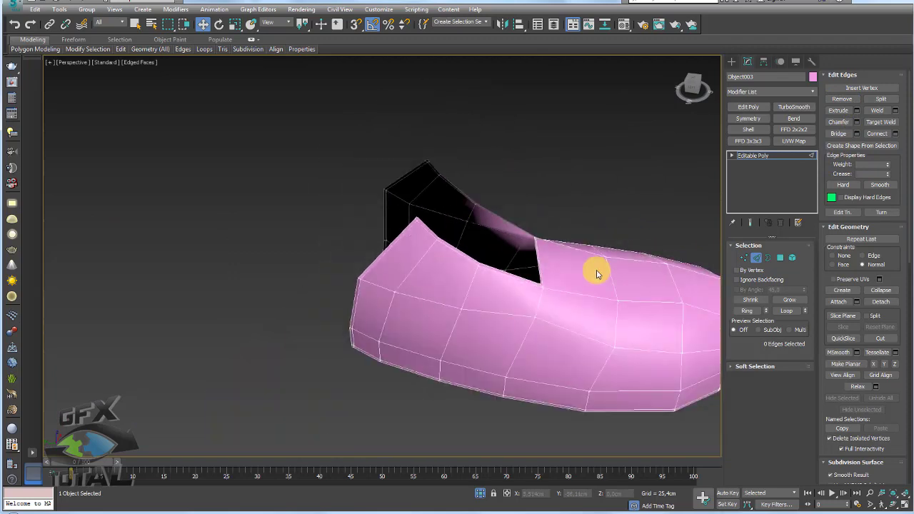
pyautogui.moveTo(598, 269)
pyautogui.keyDown('alt'); pyautogui.mouseDown(button='middle')
pyautogui.moveTo(586, 278)
pyautogui.moveTo(516, 259)
pyautogui.mouseUp(button='middle'); pyautogui.keyUp('alt')
pyautogui.scroll(3, 518, 272)
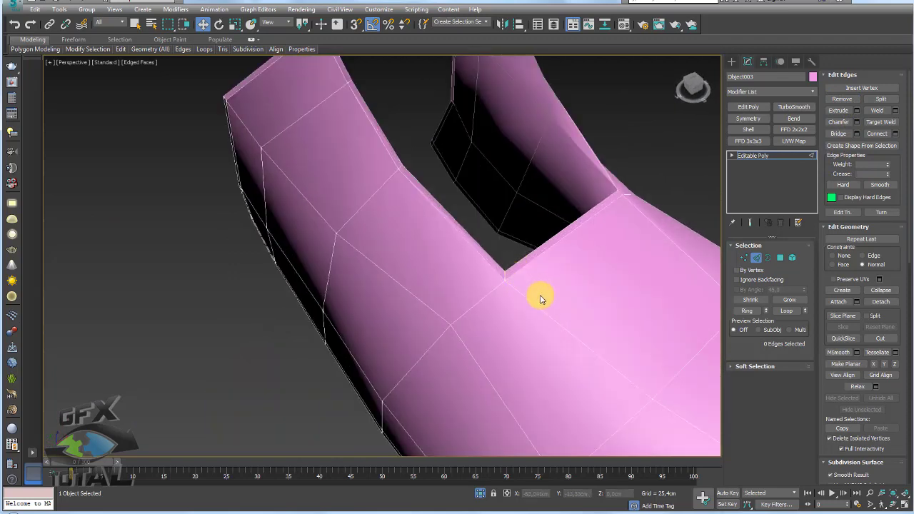
pyautogui.scroll(-2, 540, 299)
pyautogui.keyDown('alt'); pyautogui.moveTo(541, 306); pyautogui.dragTo(520, 267, button='middle'); pyautogui.keyUp('alt')
pyautogui.scroll(-3, 521, 267)
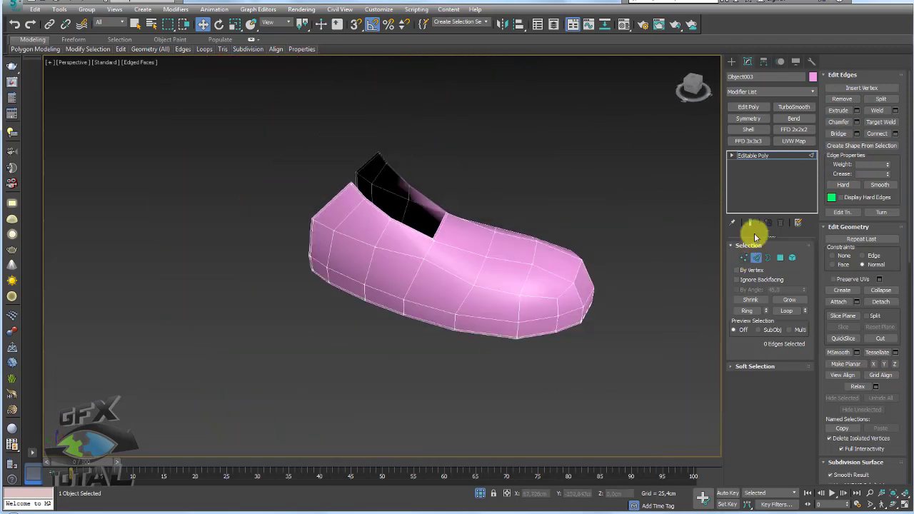
pyautogui.click(760, 160)
pyautogui.moveTo(571, 286)
pyautogui.keyDown('alt'); pyautogui.mouseDown(button='middle')
pyautogui.moveTo(543, 279)
pyautogui.moveTo(569, 378)
pyautogui.moveTo(402, 329)
pyautogui.moveTo(447, 274)
pyautogui.moveTo(524, 298)
pyautogui.mouseUp(button='middle'); pyautogui.keyUp('alt')
# - Add a TurboSmooth modifier at 1 iteration to the boot shaft Object002
pyautogui.click(794, 106)
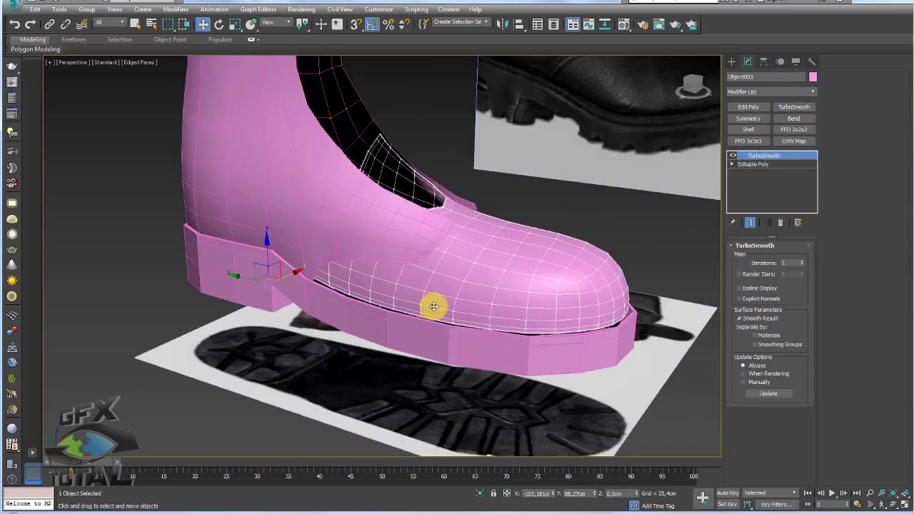
pyautogui.scroll(3, 433, 302)
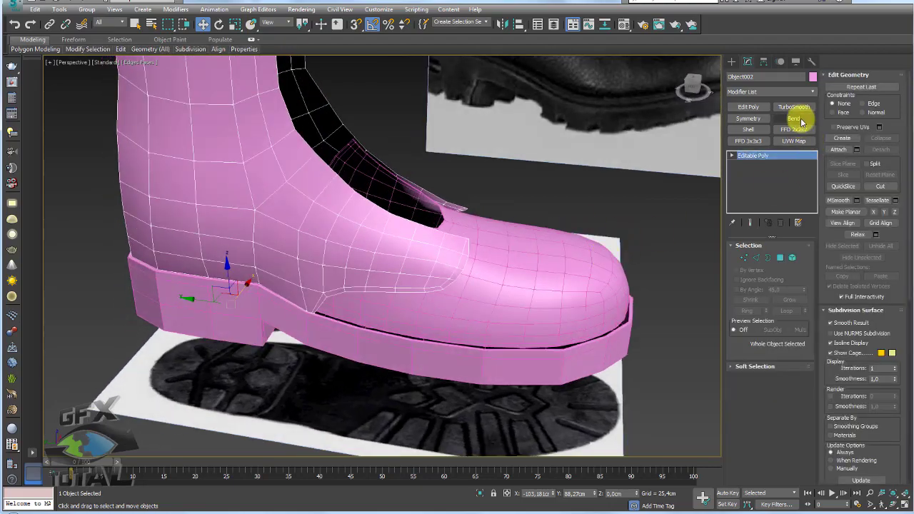
pyautogui.click(794, 107)
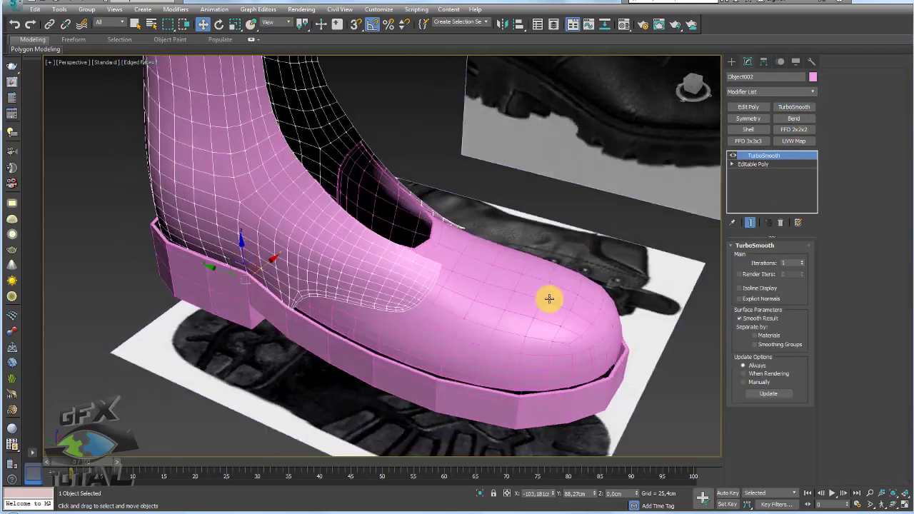
pyautogui.moveTo(549, 299)
pyautogui.keyDown('alt'); pyautogui.mouseDown(button='middle')
pyautogui.moveTo(498, 308)
pyautogui.moveTo(550, 312)
pyautogui.moveTo(596, 278)
pyautogui.moveTo(621, 276)
pyautogui.moveTo(398, 251)
pyautogui.moveTo(535, 276)
pyautogui.moveTo(403, 239)
pyautogui.mouseUp(button='middle'); pyautogui.keyUp('alt')
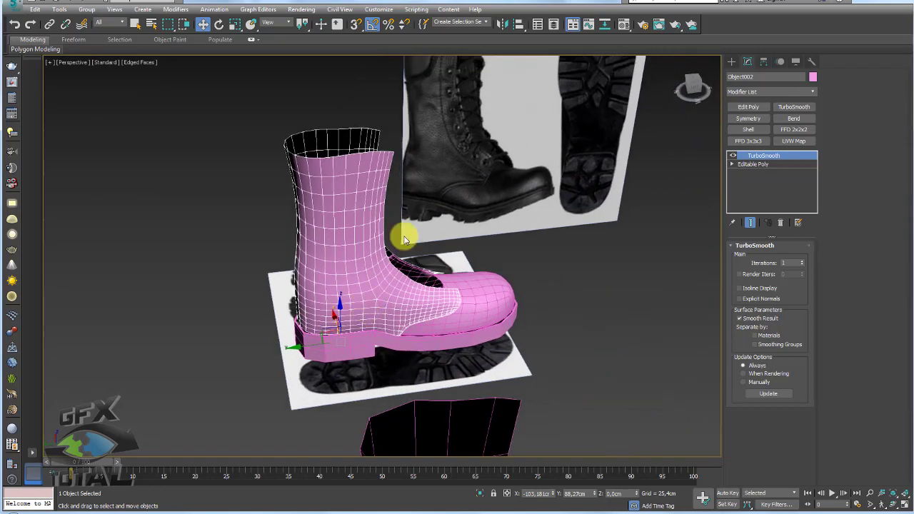
# - Compare the smoothed boot against the reference photo planes, then return to its Editable Poly level
pyautogui.scroll(3, 435, 251)
pyautogui.scroll(3, 417, 257)
pyautogui.scroll(3, 405, 248)
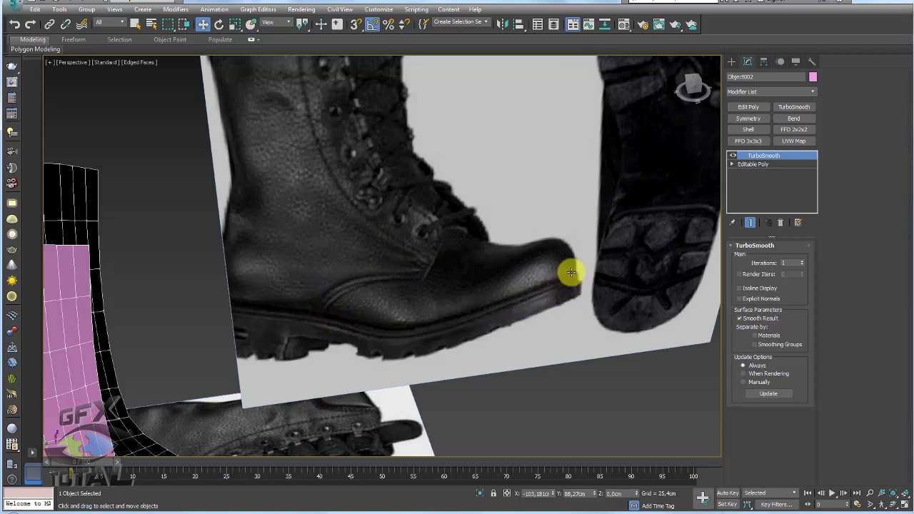
pyautogui.scroll(-1, 427, 294)
pyautogui.scroll(-6, 450, 271)
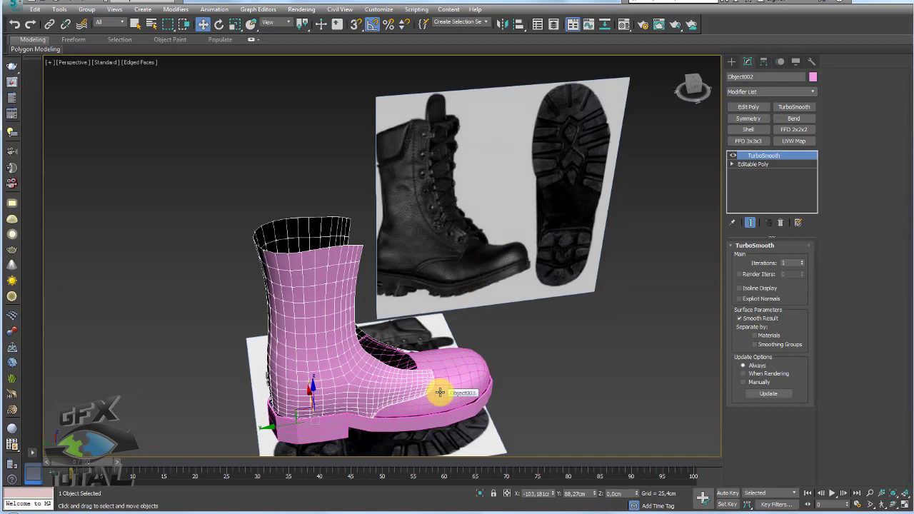
pyautogui.moveTo(367, 286)
pyautogui.keyDown('alt'); pyautogui.mouseDown(button='middle')
pyautogui.moveTo(394, 290)
pyautogui.moveTo(335, 276)
pyautogui.moveTo(363, 206)
pyautogui.mouseUp(button='middle'); pyautogui.keyUp('alt')
pyautogui.scroll(2, 384, 297)
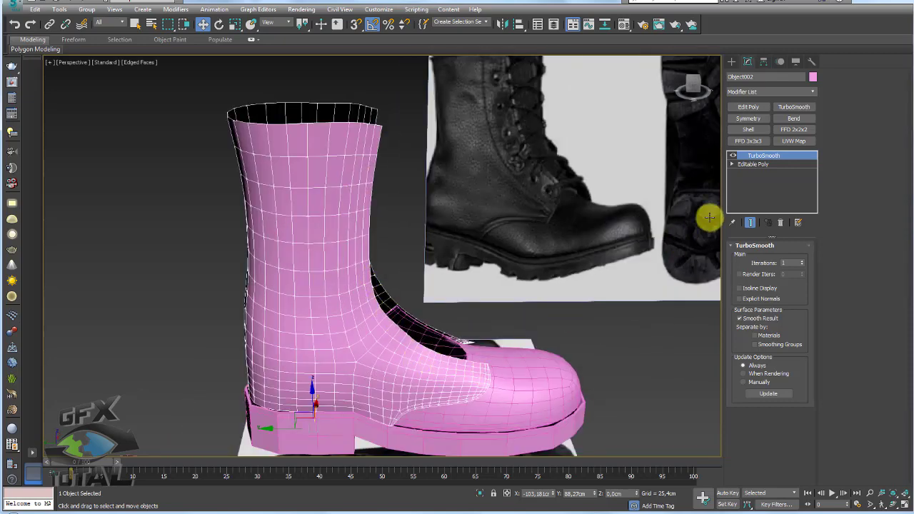
pyautogui.click(755, 163)
pyautogui.moveTo(653, 229)
pyautogui.keyDown('alt'); pyautogui.mouseDown(button='middle')
pyautogui.moveTo(524, 336)
pyautogui.moveTo(483, 313)
pyautogui.moveTo(503, 288)
pyautogui.mouseUp(button='middle'); pyautogui.keyUp('alt')
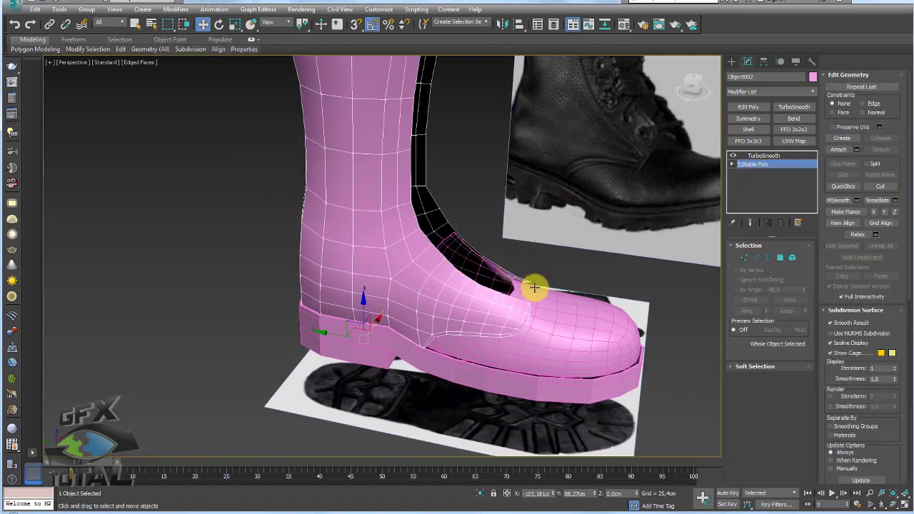
# - Cut a new edge across the tongue opening's corner with the Alt+C Cut tool
pyautogui.scroll(1, 508, 296)
pyautogui.scroll(2, 459, 367)
pyautogui.scroll(2, 500, 373)
pyautogui.scroll(2, 502, 319)
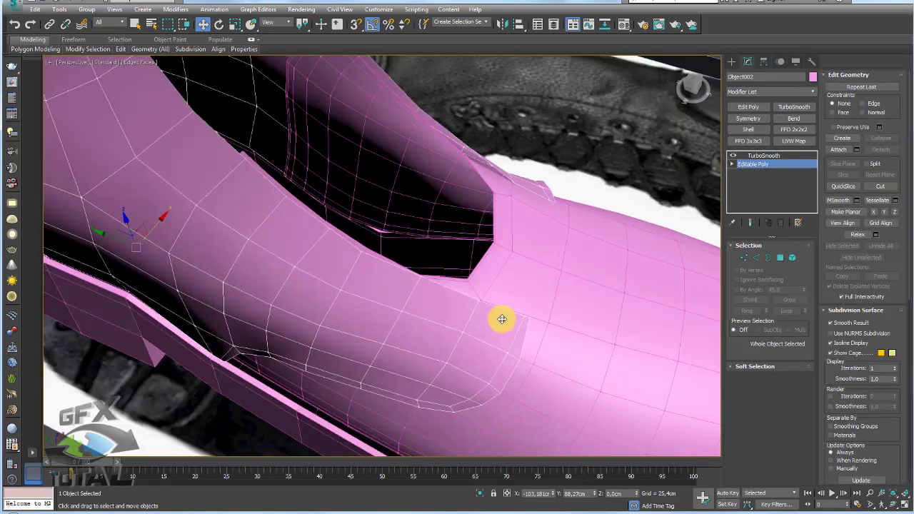
pyautogui.click(744, 258)
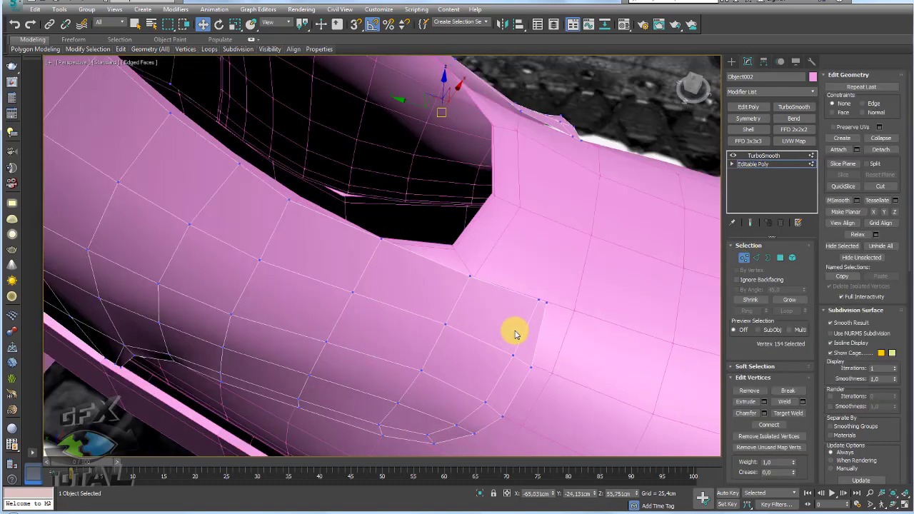
pyautogui.hotkey('alt', 'c')
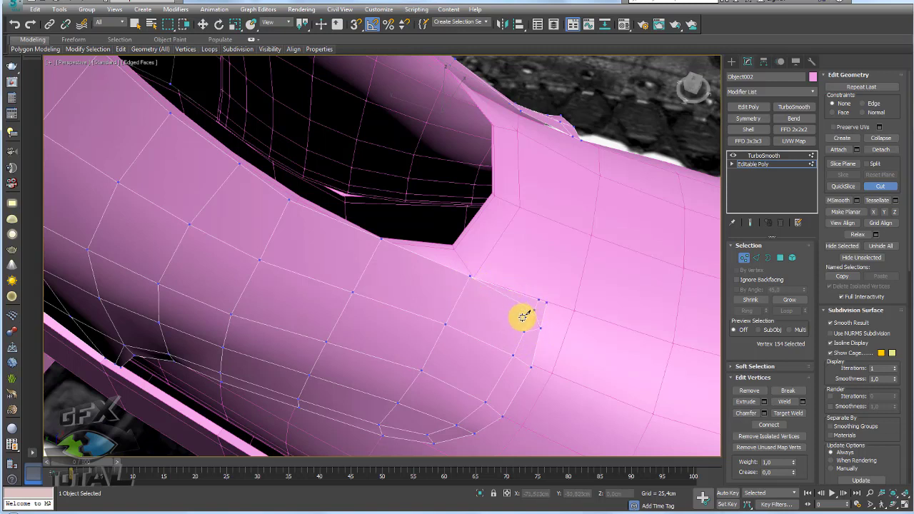
pyautogui.click(525, 331)
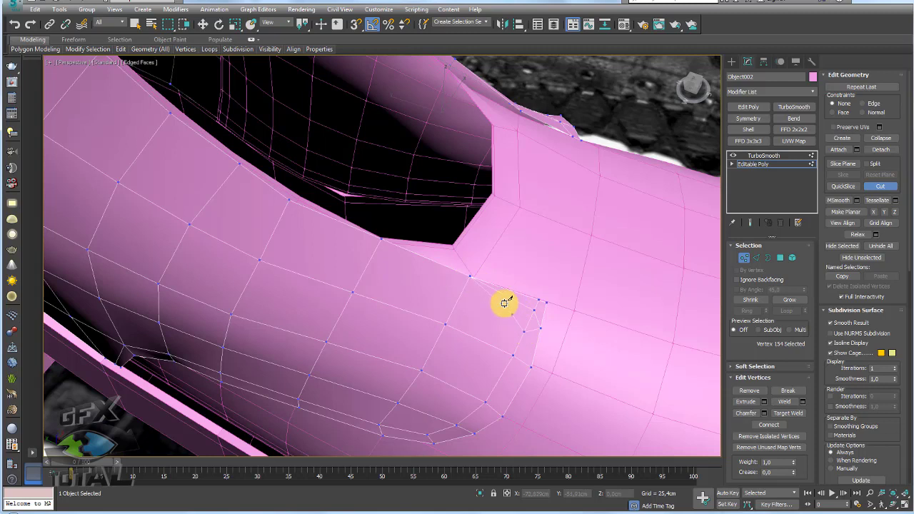
pyautogui.click(465, 286)
pyautogui.press('w')
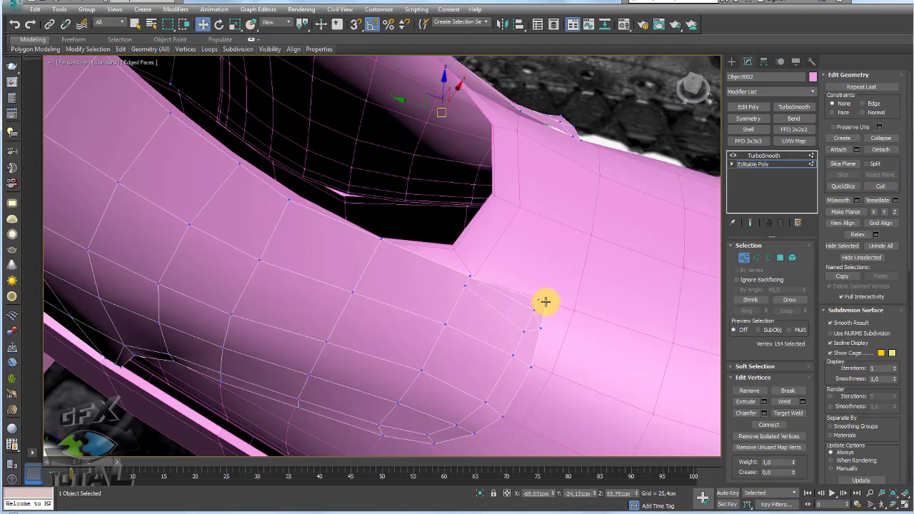
# - Select the new corner vertex and raise it slightly in Z
pyautogui.click(540, 317)
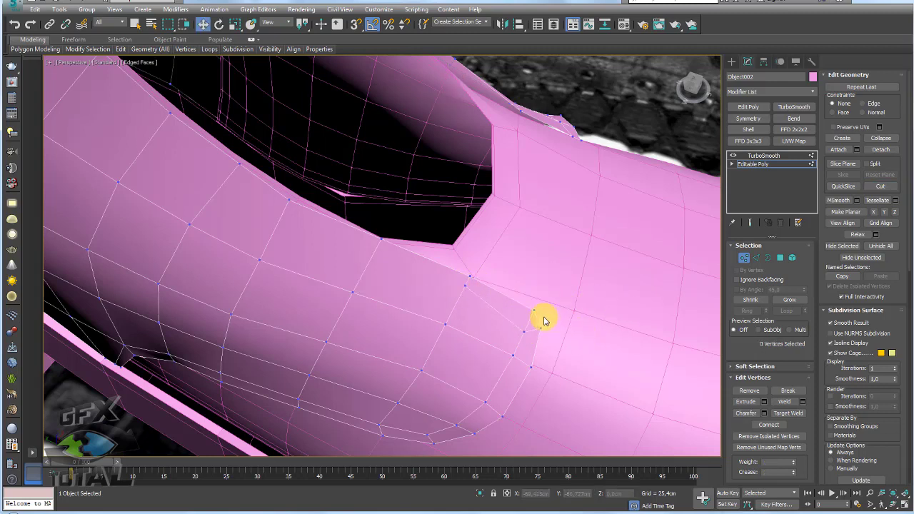
pyautogui.scroll(2, 539, 300)
pyautogui.scroll(2, 536, 286)
pyautogui.click(756, 257)
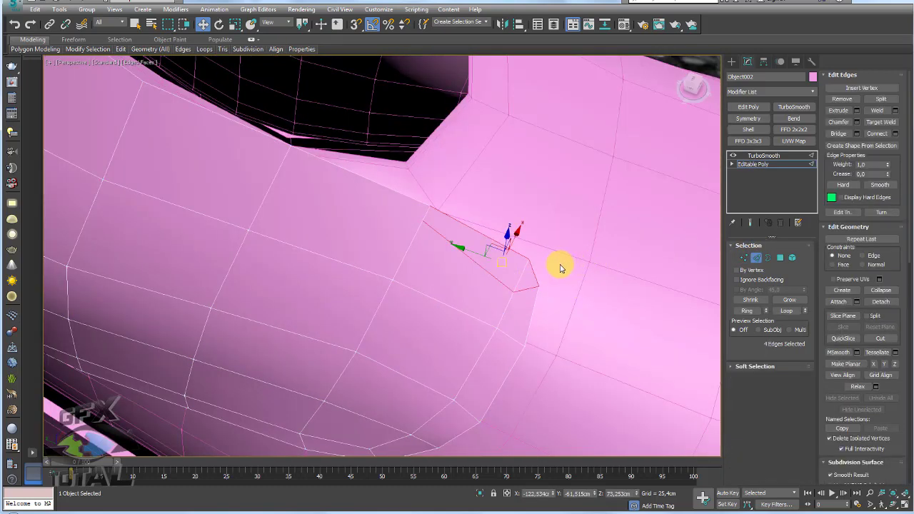
pyautogui.click(596, 277)
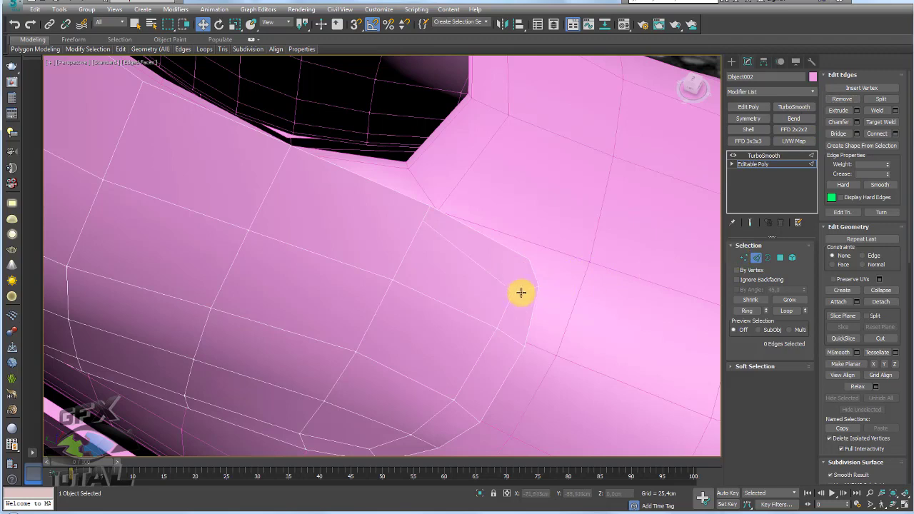
pyautogui.click(743, 259)
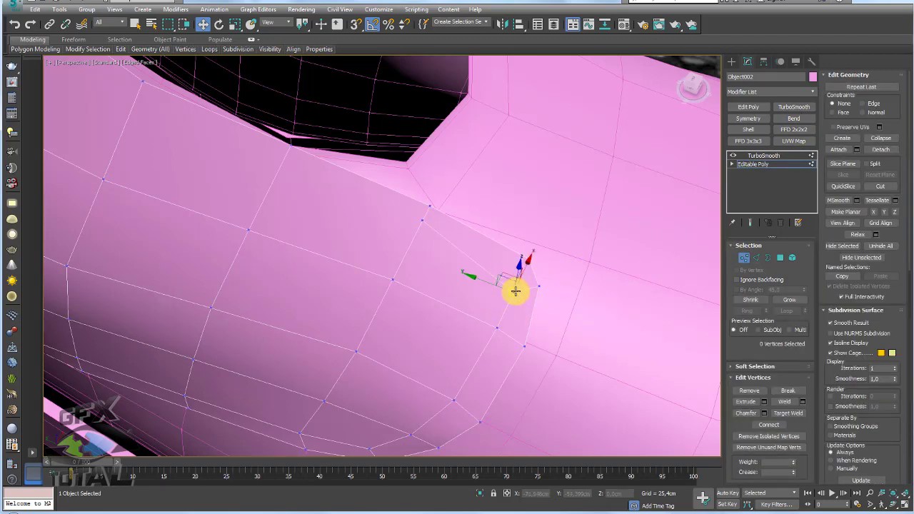
pyautogui.click(507, 282)
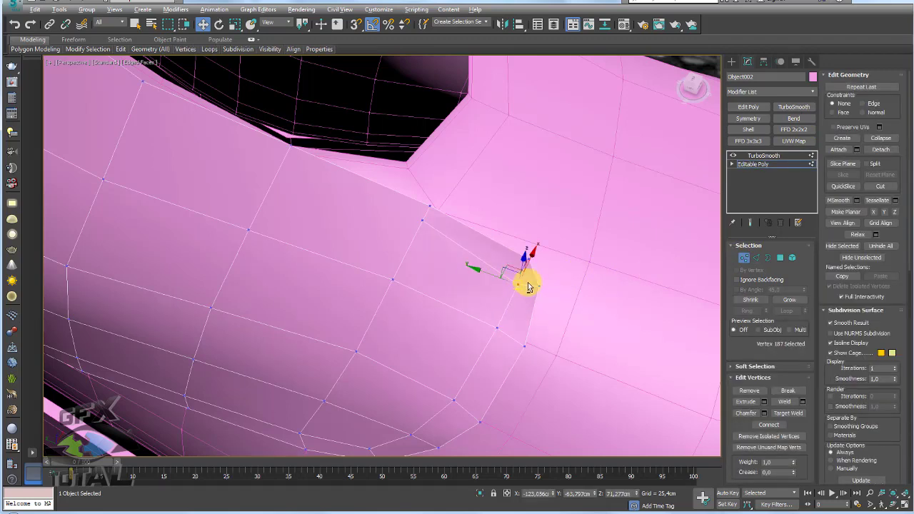
pyautogui.keyDown('alt'); pyautogui.moveTo(526, 279); pyautogui.dragTo(517, 260, button='middle'); pyautogui.keyUp('alt')
pyautogui.moveTo(517, 260); pyautogui.dragTo(519, 250)
pyautogui.scroll(-3, 527, 278)
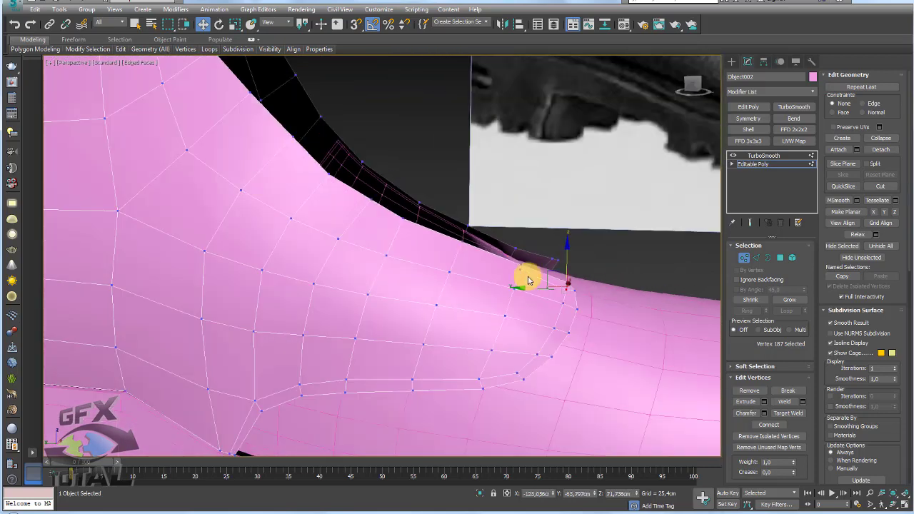
pyautogui.keyDown('alt'); pyautogui.moveTo(526, 278); pyautogui.dragTo(618, 267, button='middle'); pyautogui.keyUp('alt')
pyautogui.click(757, 258)
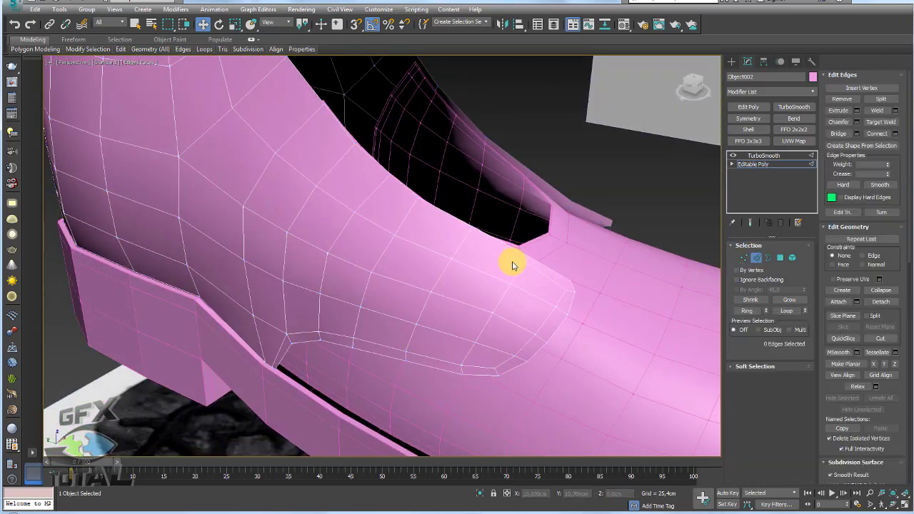
# - Add an edge loop through the shaft's edge ring with Connect at Slide -56
pyautogui.click(466, 237)
pyautogui.keyDown('alt'); pyautogui.moveTo(466, 237); pyautogui.dragTo(757, 302, button='middle'); pyautogui.keyUp('alt')
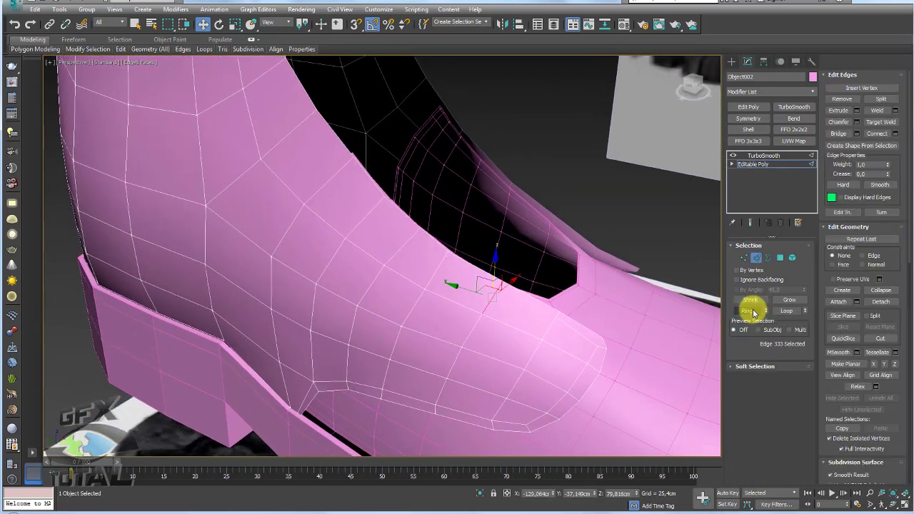
pyautogui.click(751, 311)
pyautogui.click(895, 133)
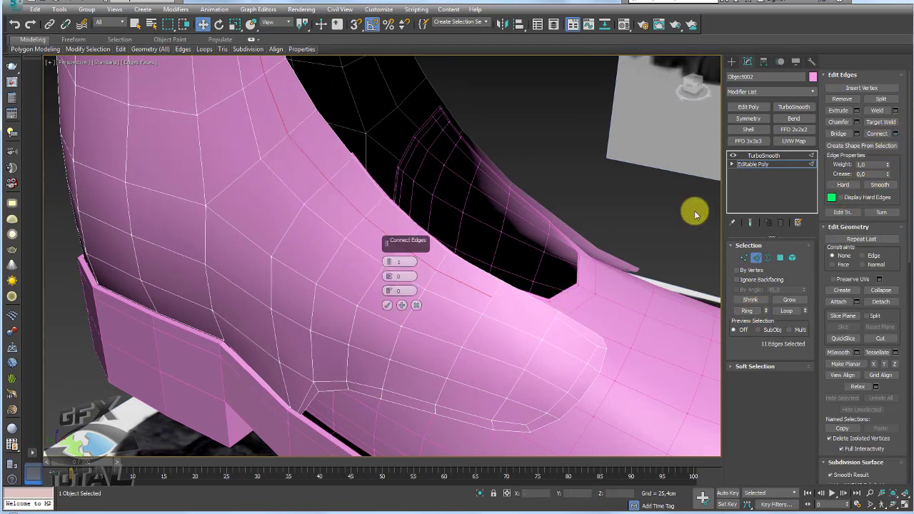
pyautogui.moveTo(392, 293)
pyautogui.mouseDown()
pyautogui.moveTo(405, 435)
pyautogui.moveTo(400, 363)
pyautogui.mouseUp()
pyautogui.click(388, 306)
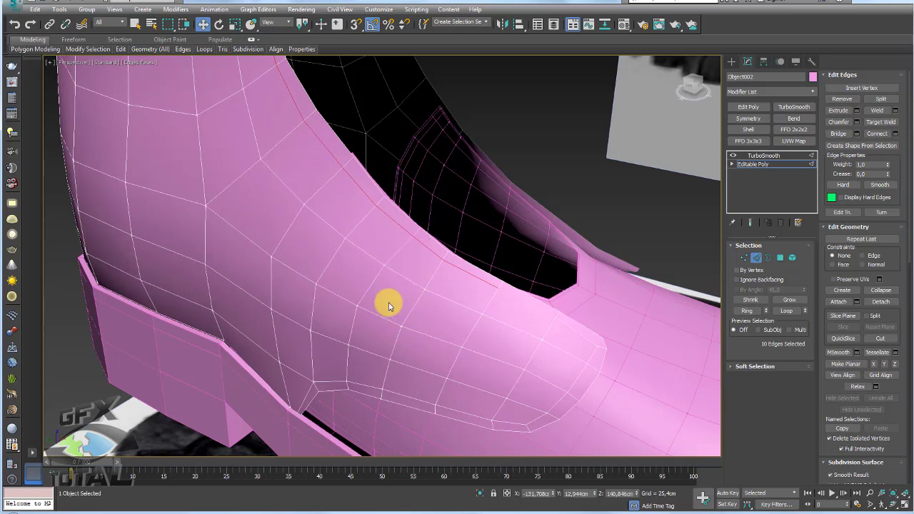
pyautogui.keyDown('alt'); pyautogui.moveTo(388, 302); pyautogui.dragTo(459, 380, button='middle'); pyautogui.keyUp('alt')
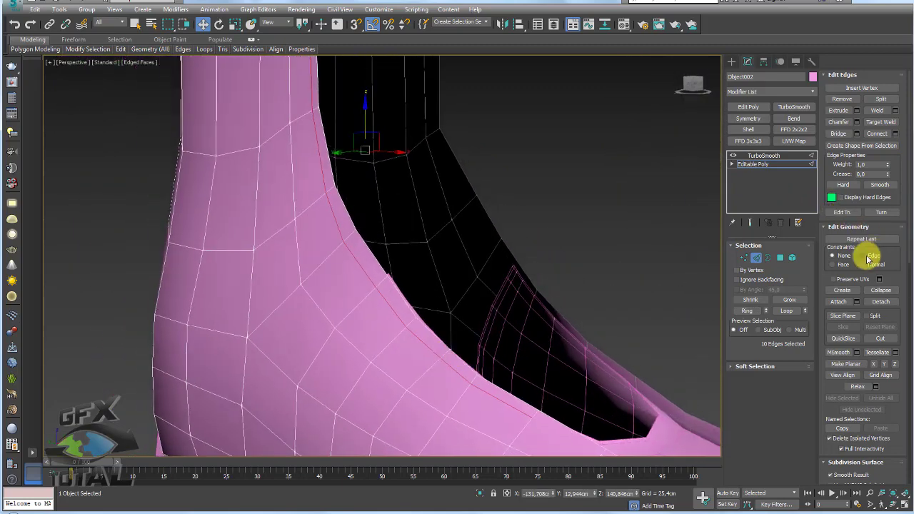
# - Push the new loop into the mesh, deselect its top edges, and nudge the rest along X
pyautogui.moveTo(396, 153)
pyautogui.mouseDown()
pyautogui.moveTo(406, 149)
pyautogui.moveTo(403, 156)
pyautogui.mouseUp()
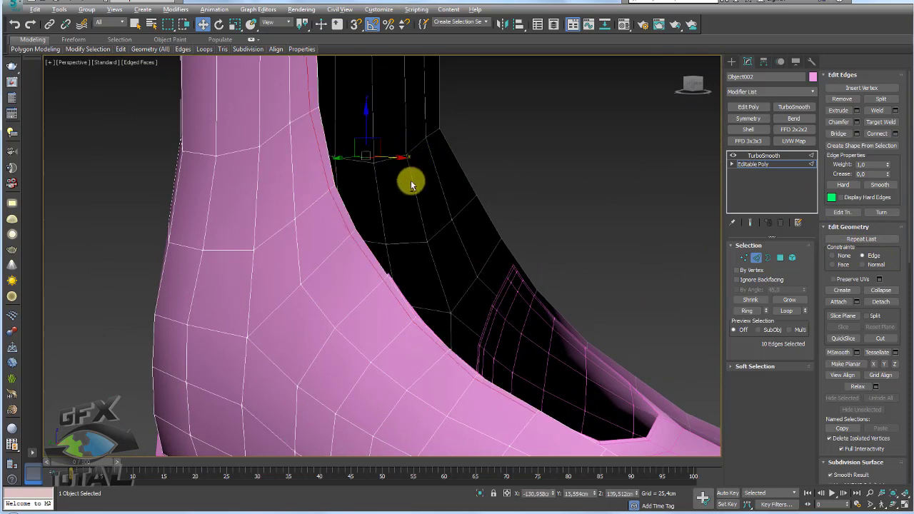
pyautogui.scroll(-5, 448, 210)
pyautogui.scroll(3, 424, 359)
pyautogui.scroll(-1, 425, 356)
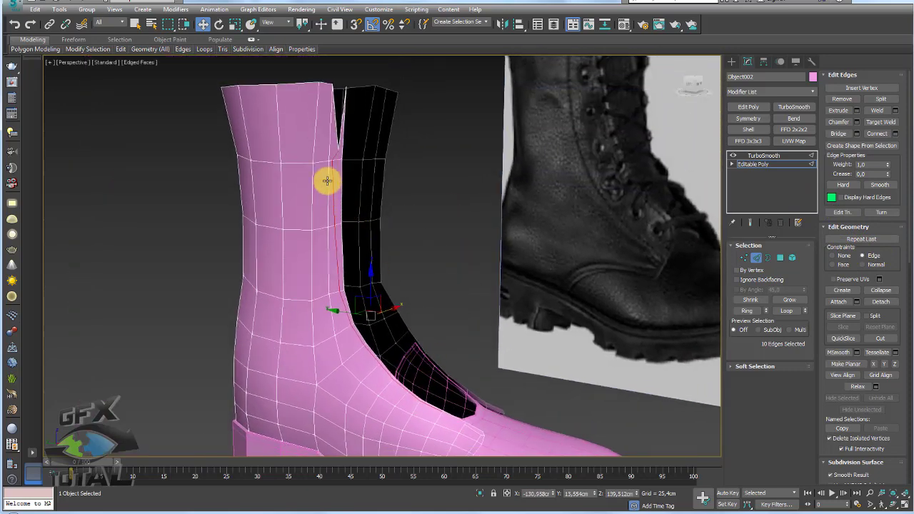
pyautogui.keyDown('alt'); pyautogui.click(350, 112); pyautogui.keyUp('alt')
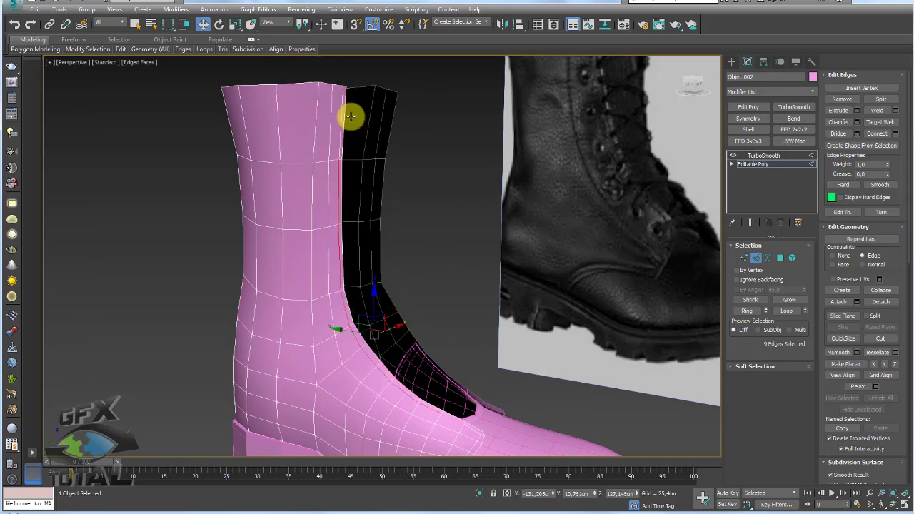
pyautogui.moveTo(351, 112)
pyautogui.keyDown('alt'); pyautogui.mouseDown(button='middle')
pyautogui.moveTo(419, 351)
pyautogui.moveTo(403, 184)
pyautogui.mouseUp(button='middle'); pyautogui.keyUp('alt')
pyautogui.scroll(2, 410, 217)
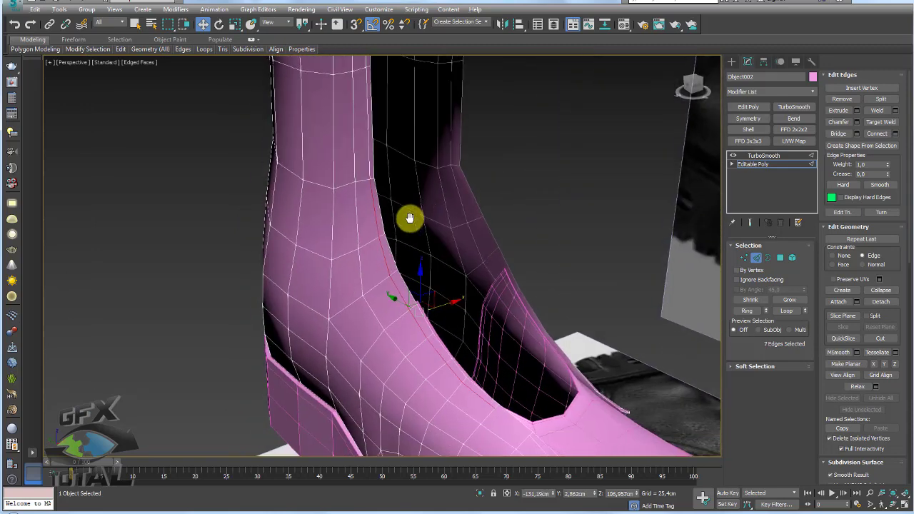
pyautogui.scroll(2, 422, 250)
pyautogui.keyDown('alt'); pyautogui.click(325, 170); pyautogui.keyUp('alt')
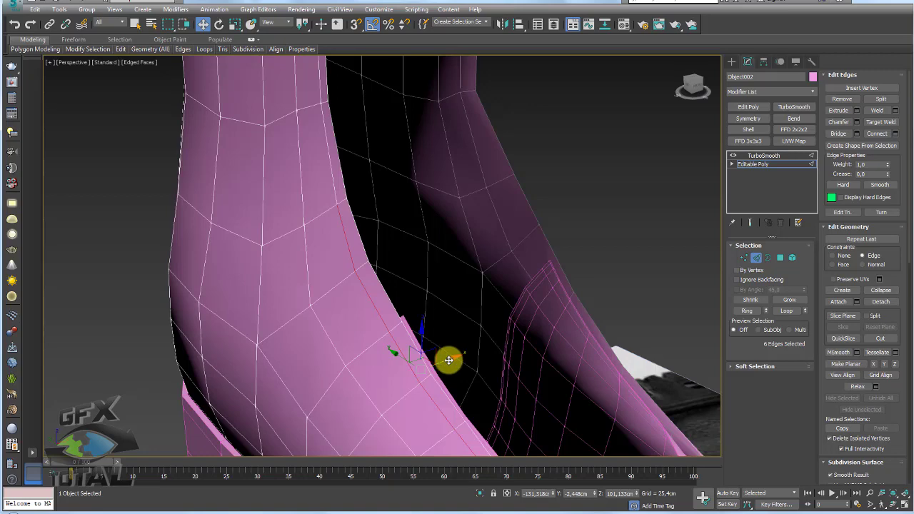
pyautogui.moveTo(448, 360); pyautogui.dragTo(460, 352)
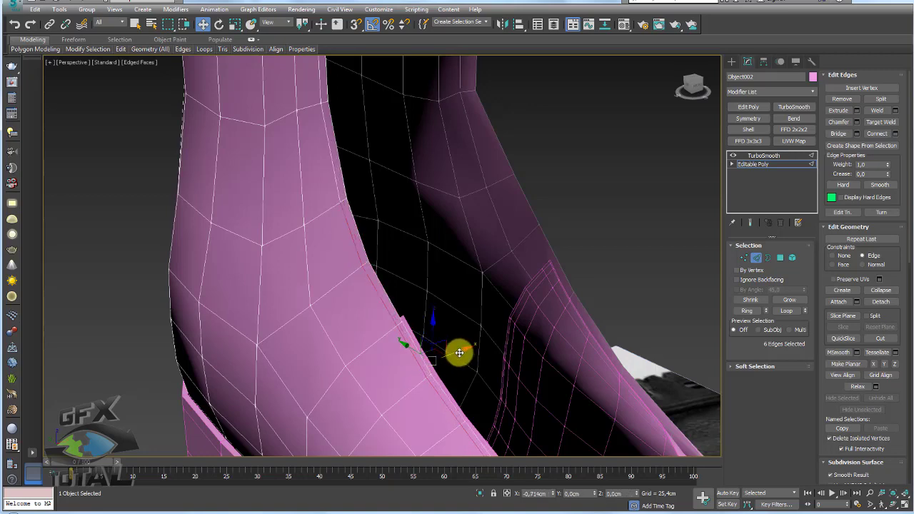
pyautogui.moveTo(476, 384)
pyautogui.keyDown('alt'); pyautogui.mouseDown(button='middle')
pyautogui.moveTo(419, 281)
pyautogui.moveTo(600, 335)
pyautogui.mouseUp(button='middle'); pyautogui.keyUp('alt')
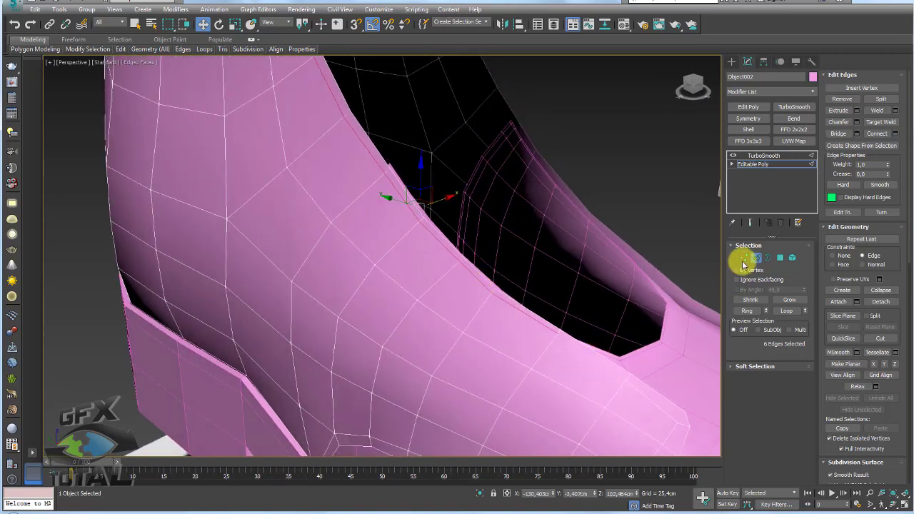
pyautogui.click(744, 258)
pyautogui.moveTo(686, 315)
pyautogui.keyDown('alt'); pyautogui.mouseDown(button='middle')
pyautogui.moveTo(622, 347)
pyautogui.moveTo(631, 379)
pyautogui.mouseUp(button='middle'); pyautogui.keyUp('alt')
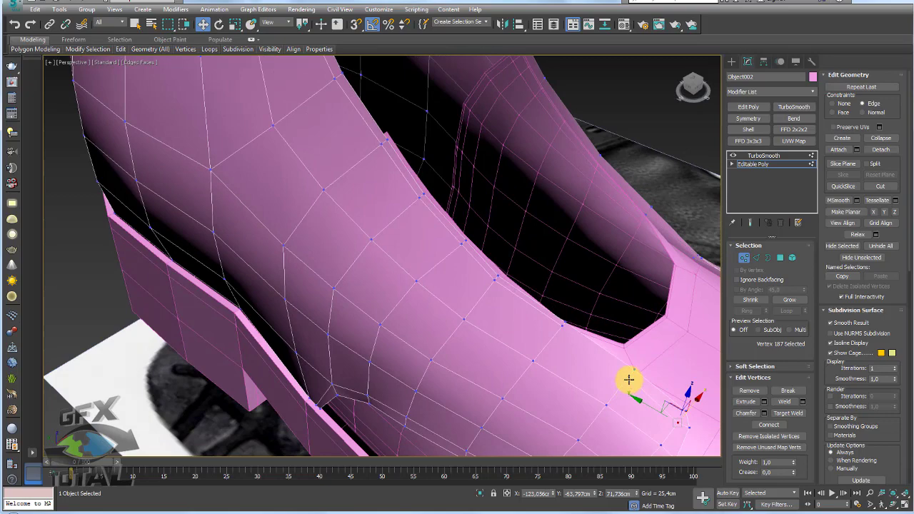
# - Select two vertices at the tongue opening's base corner and cut a short connecting edge between them
pyautogui.keyDown('ctrl'); pyautogui.click(560, 327); pyautogui.keyUp('ctrl')
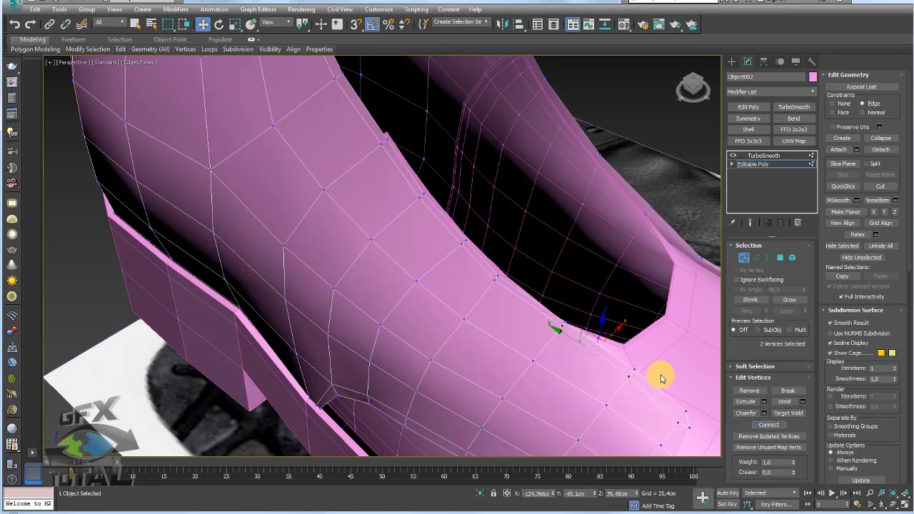
pyautogui.scroll(-3, 660, 374)
pyautogui.keyDown('alt'); pyautogui.moveTo(659, 373); pyautogui.dragTo(611, 317, button='middle'); pyautogui.keyUp('alt')
pyautogui.scroll(3, 610, 316)
pyautogui.keyDown('alt'); pyautogui.moveTo(504, 313); pyautogui.dragTo(495, 288, button='middle'); pyautogui.keyUp('alt')
pyautogui.scroll(2, 496, 287)
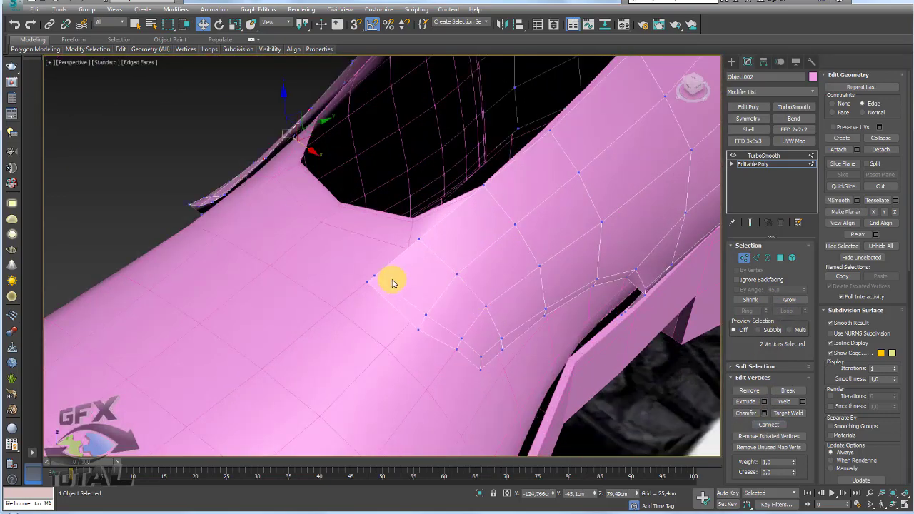
pyautogui.keyDown('alt'); pyautogui.moveTo(398, 269); pyautogui.dragTo(378, 292, button='middle'); pyautogui.keyUp('alt')
pyautogui.hotkey('alt', 'c')
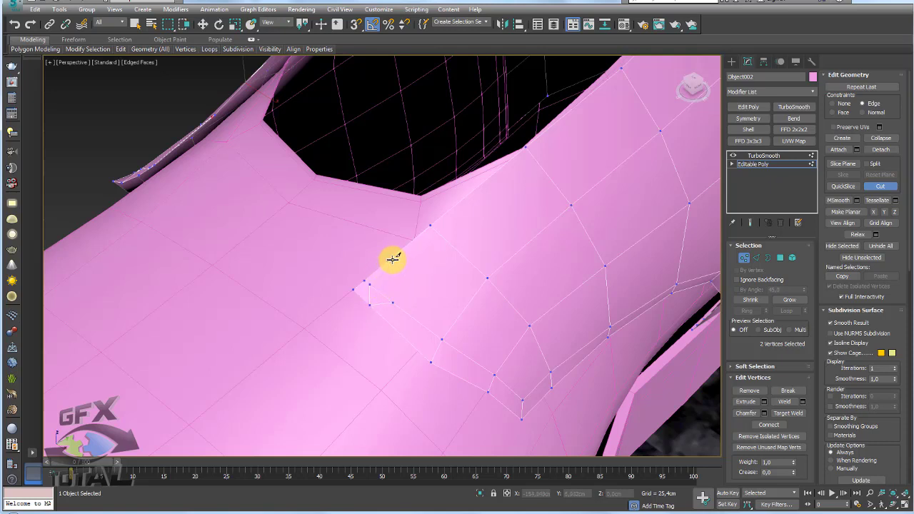
pyautogui.rightClick(366, 285)
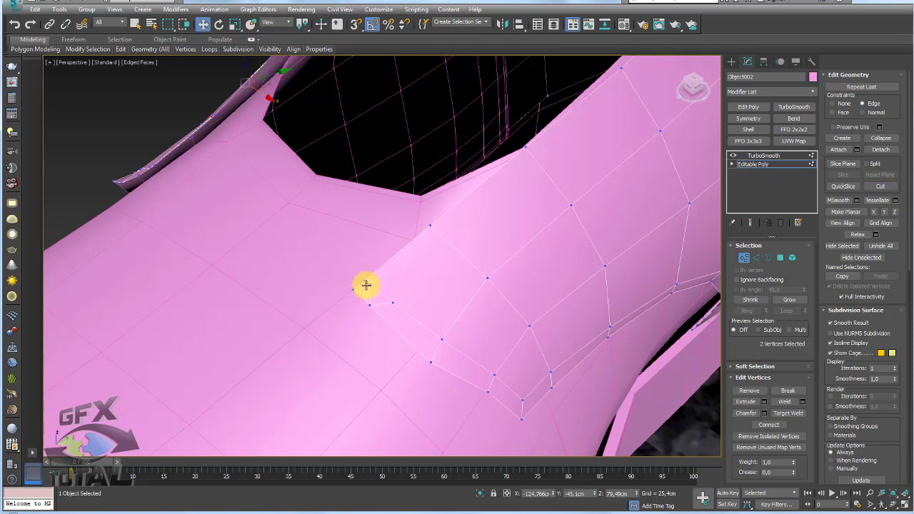
pyautogui.click(355, 290)
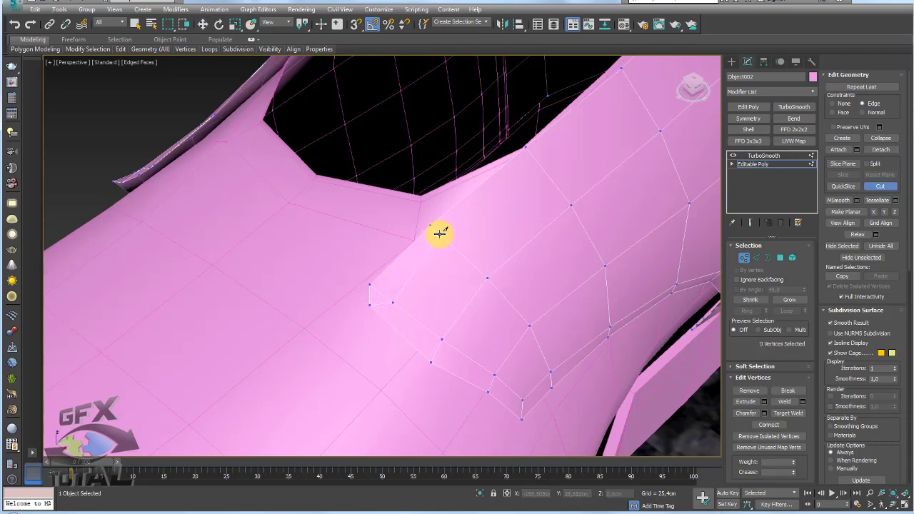
# - Inspect edges and a vertex on the boot's instep, then clear both selections
pyautogui.click(757, 258)
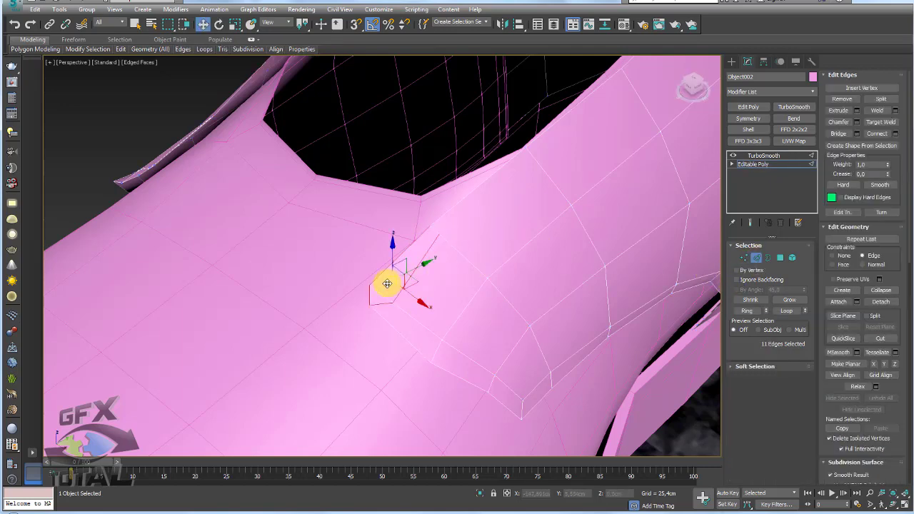
pyautogui.rightClick(379, 286)
pyautogui.click(393, 294)
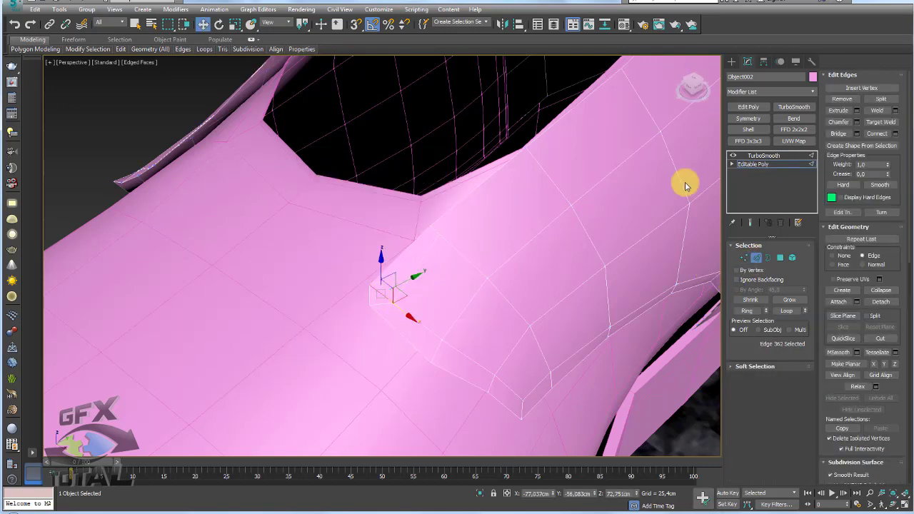
pyautogui.click(454, 314)
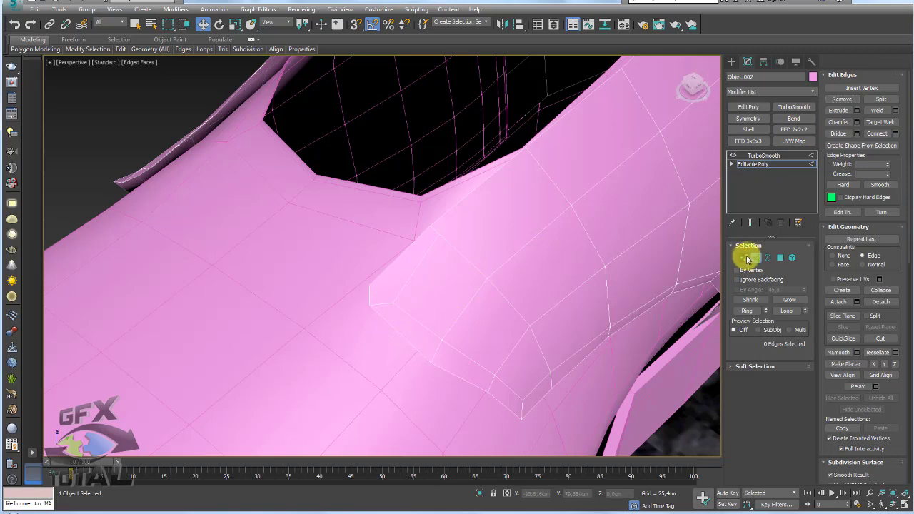
pyautogui.click(745, 258)
pyautogui.click(368, 283)
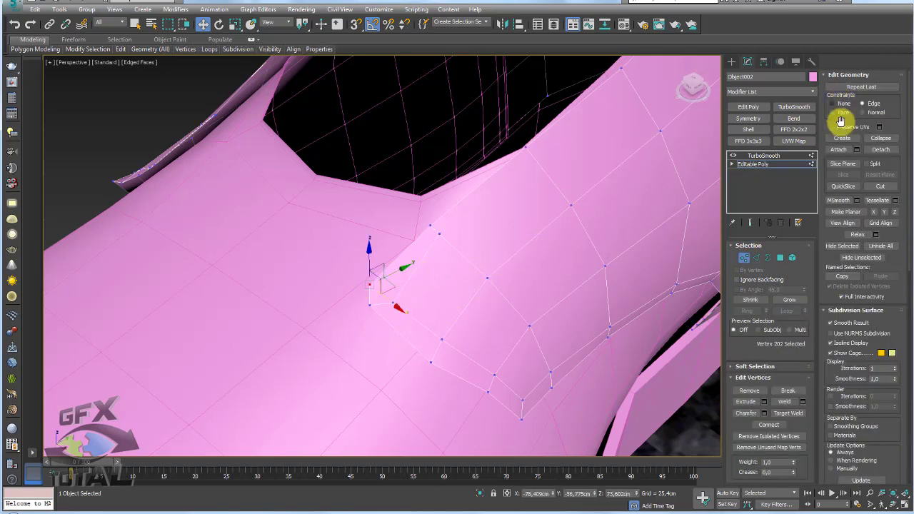
pyautogui.click(594, 343)
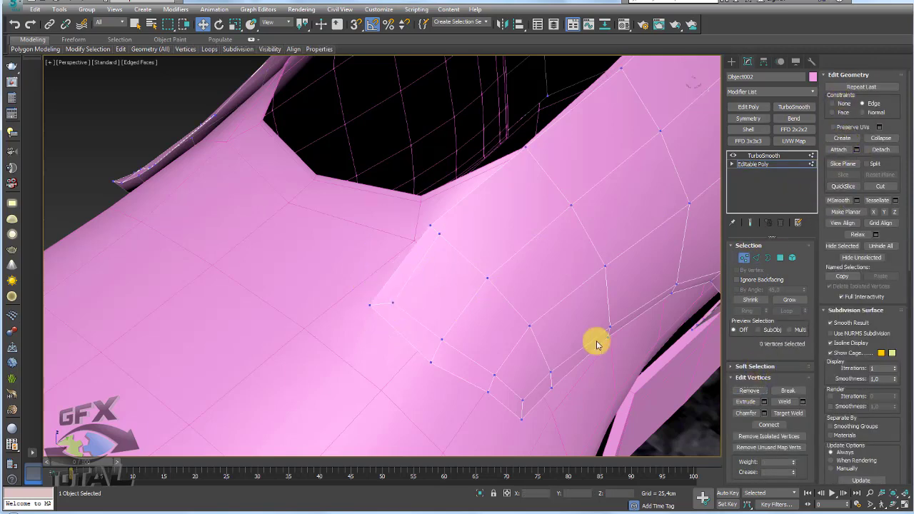
pyautogui.moveTo(594, 343)
pyautogui.keyDown('alt'); pyautogui.mouseDown(button='middle')
pyautogui.moveTo(424, 278)
pyautogui.moveTo(462, 270)
pyautogui.moveTo(514, 285)
pyautogui.mouseUp(button='middle'); pyautogui.keyUp('alt')
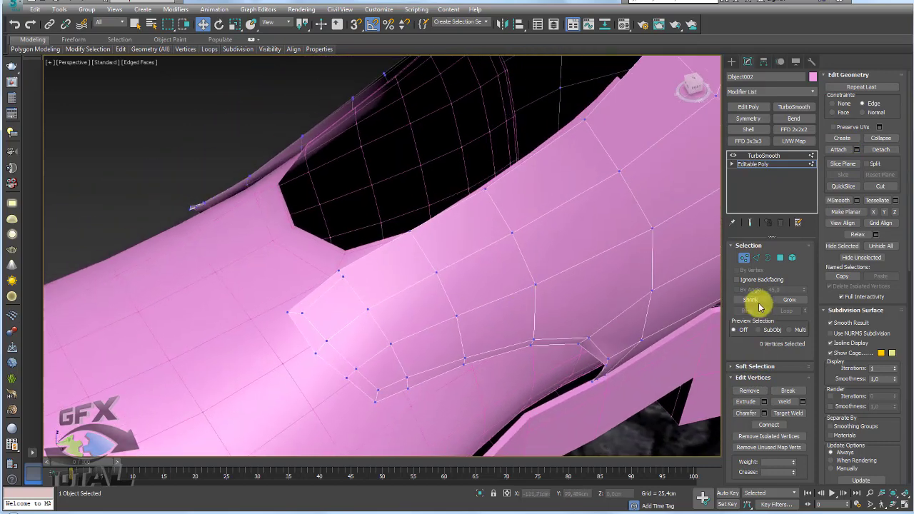
# - Connect the instep's edge ring with a new edge loop slid to one side (Slide -64)
pyautogui.click(756, 257)
pyautogui.click(421, 245)
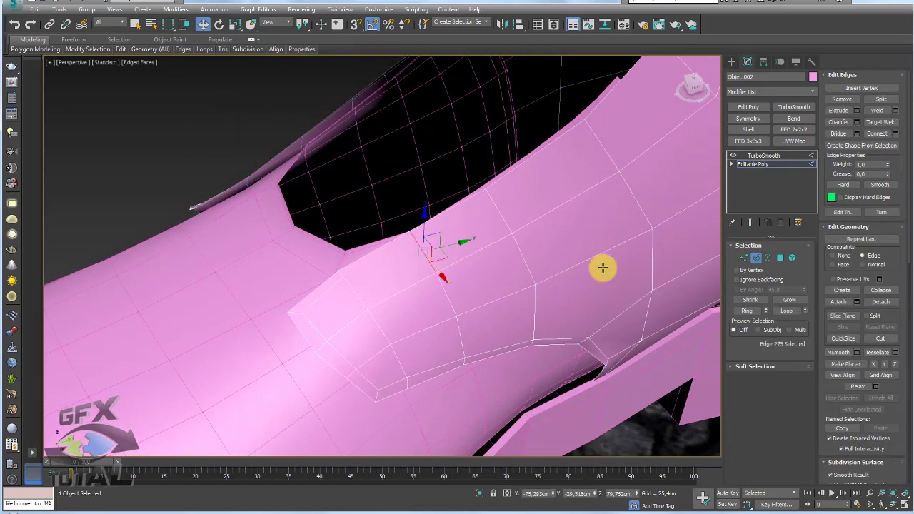
pyautogui.click(748, 311)
pyautogui.click(893, 133)
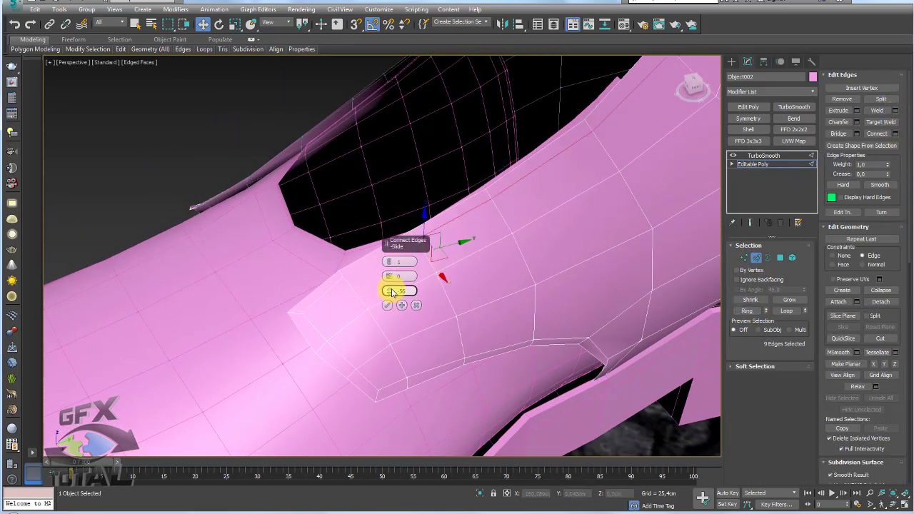
pyautogui.moveTo(391, 292); pyautogui.dragTo(396, 311)
pyautogui.click(388, 306)
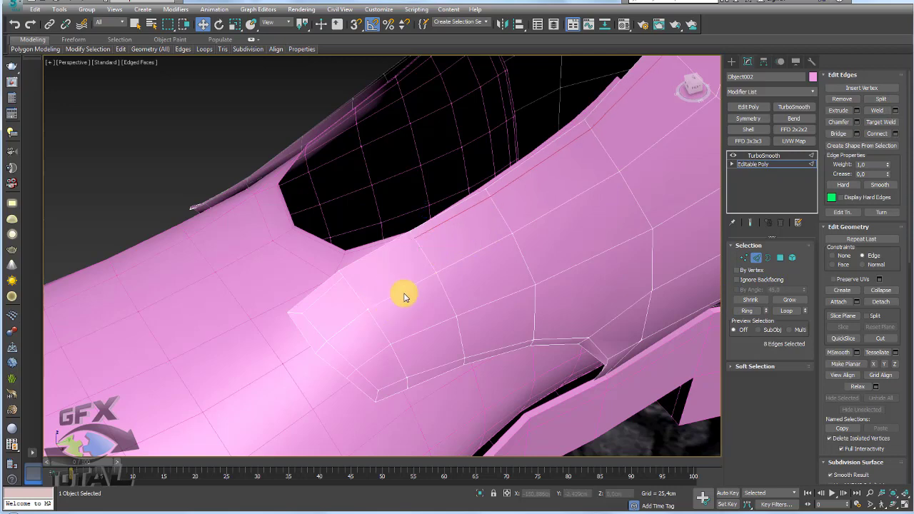
pyautogui.moveTo(405, 292)
pyautogui.keyDown('alt'); pyautogui.mouseDown(button='middle')
pyautogui.moveTo(527, 245)
pyautogui.moveTo(555, 183)
pyautogui.moveTo(559, 240)
pyautogui.mouseUp(button='middle'); pyautogui.keyUp('alt')
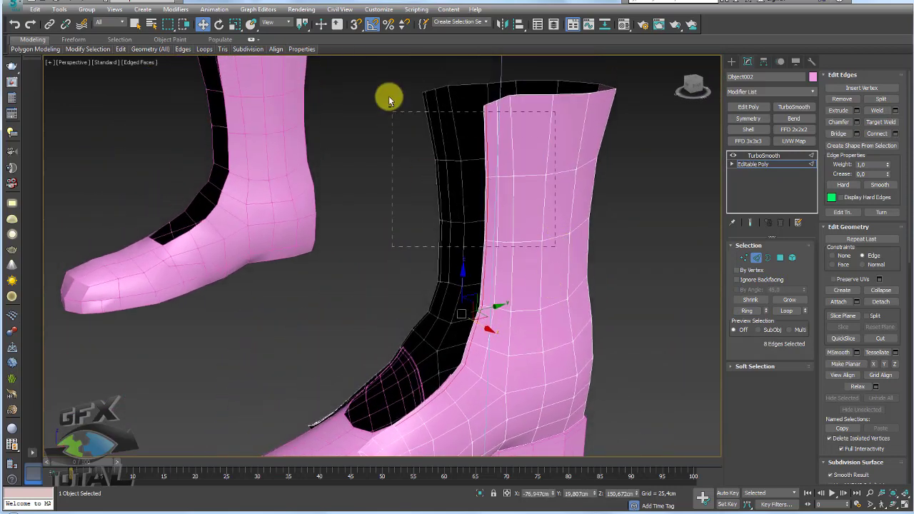
# - Trim the edge selection to 3 edges beside the lace opening and nudge them slightly along X
pyautogui.moveTo(556, 246); pyautogui.dragTo(388, 100)
pyautogui.scroll(3, 518, 260)
pyautogui.scroll(3, 506, 281)
pyautogui.moveTo(506, 282)
pyautogui.keyDown('alt'); pyautogui.mouseDown(button='middle')
pyautogui.moveTo(410, 190)
pyautogui.moveTo(496, 260)
pyautogui.mouseUp(button='middle'); pyautogui.keyUp('alt')
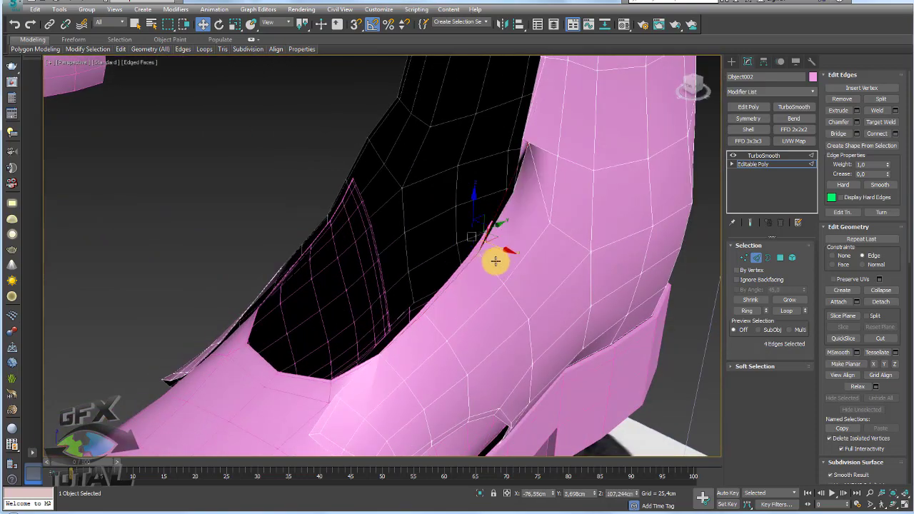
pyautogui.moveTo(555, 167)
pyautogui.keyDown('alt'); pyautogui.mouseDown(button='middle')
pyautogui.moveTo(563, 261)
pyautogui.moveTo(590, 224)
pyautogui.moveTo(510, 263)
pyautogui.mouseUp(button='middle'); pyautogui.keyUp('alt')
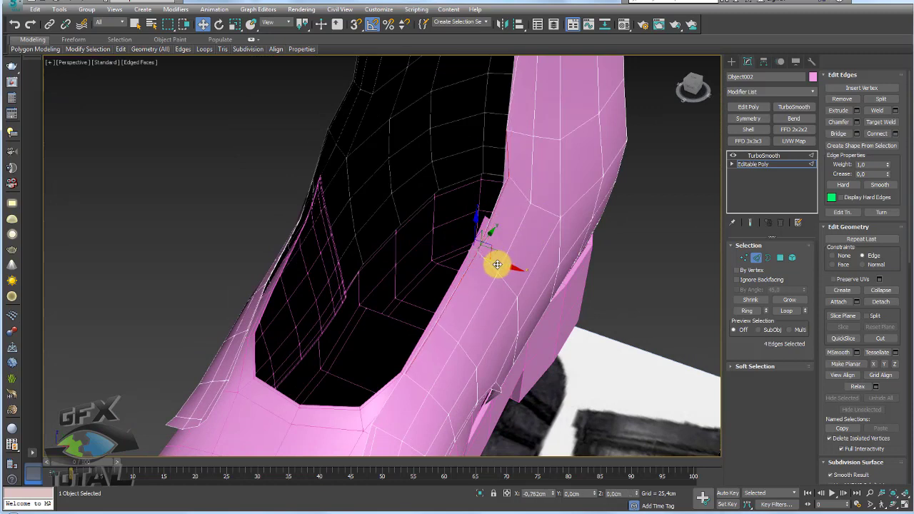
pyautogui.keyDown('alt'); pyautogui.click(484, 139); pyautogui.keyUp('alt')
pyautogui.moveTo(493, 297); pyautogui.dragTo(488, 298)
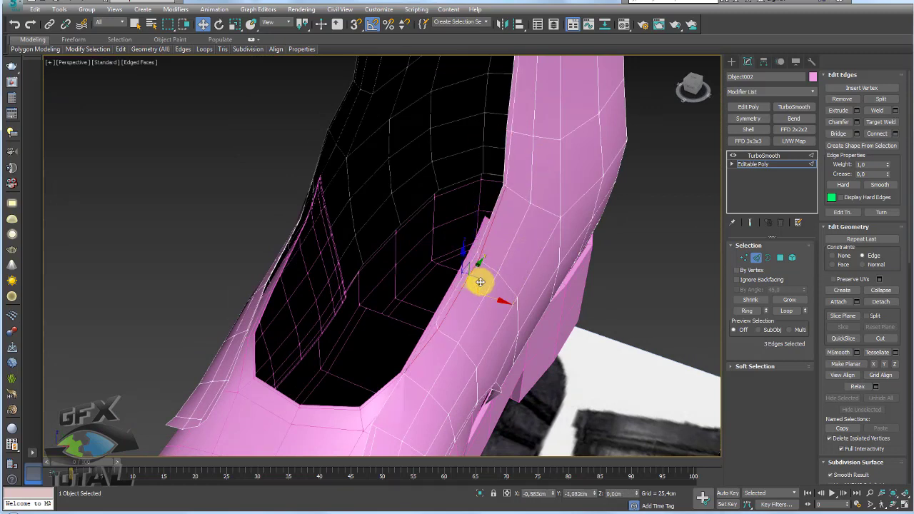
pyautogui.moveTo(476, 283)
pyautogui.mouseDown()
pyautogui.moveTo(478, 291)
pyautogui.moveTo(477, 280)
pyautogui.mouseUp()
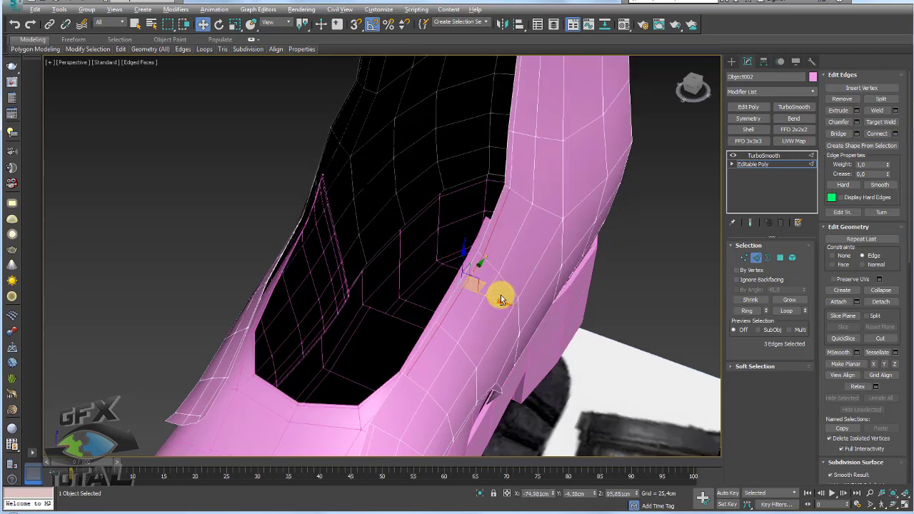
pyautogui.moveTo(496, 292)
pyautogui.keyDown('alt'); pyautogui.mouseDown(button='middle')
pyautogui.moveTo(516, 218)
pyautogui.moveTo(444, 306)
pyautogui.mouseUp(button='middle'); pyautogui.keyUp('alt')
# - Pick two vertices beside the instep opening, then view the boot at its TurboSmooth level
pyautogui.click(745, 258)
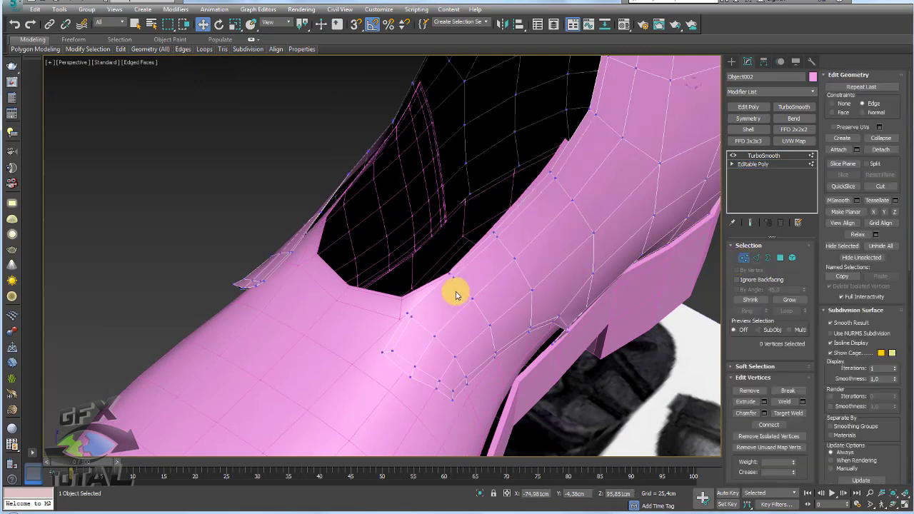
pyautogui.click(457, 266)
pyautogui.keyDown('ctrl'); pyautogui.click(413, 316); pyautogui.keyUp('ctrl')
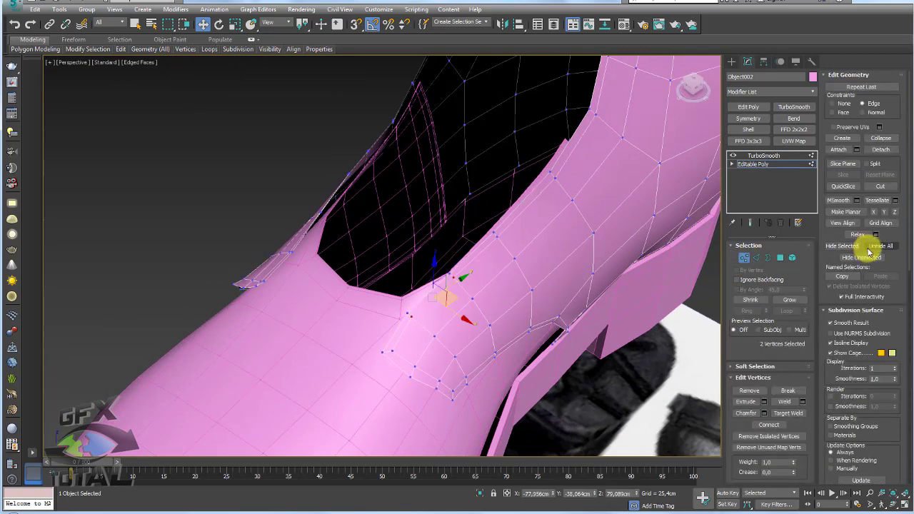
pyautogui.click(761, 155)
pyautogui.scroll(-5, 475, 215)
pyautogui.scroll(-2, 471, 212)
pyautogui.moveTo(472, 212)
pyautogui.keyDown('alt'); pyautogui.mouseDown(button='middle')
pyautogui.moveTo(429, 229)
pyautogui.moveTo(523, 223)
pyautogui.mouseUp(button='middle'); pyautogui.keyUp('alt')
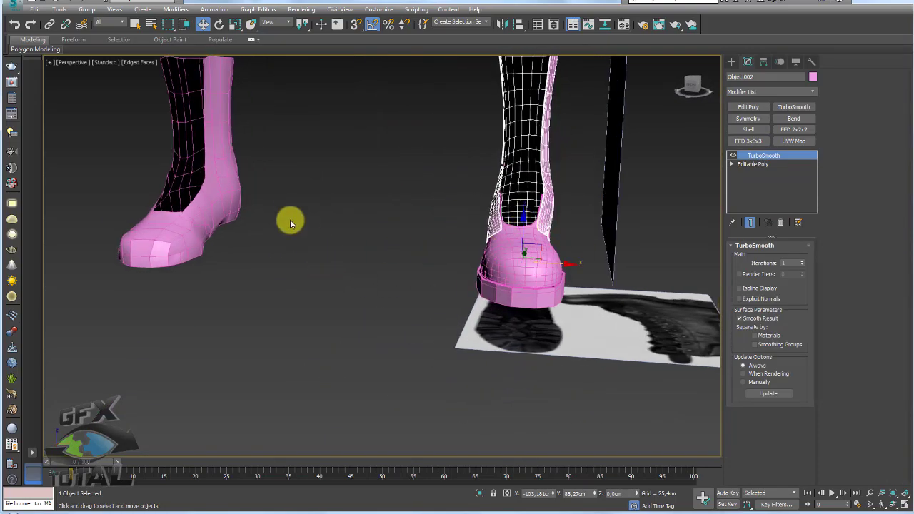
# - Select the left boot Object001 and bridge the border edge loops of its black front gap
pyautogui.moveTo(290, 222)
pyautogui.keyDown('alt'); pyautogui.mouseDown(button='middle')
pyautogui.moveTo(388, 286)
pyautogui.moveTo(484, 304)
pyautogui.mouseUp(button='middle'); pyautogui.keyUp('alt')
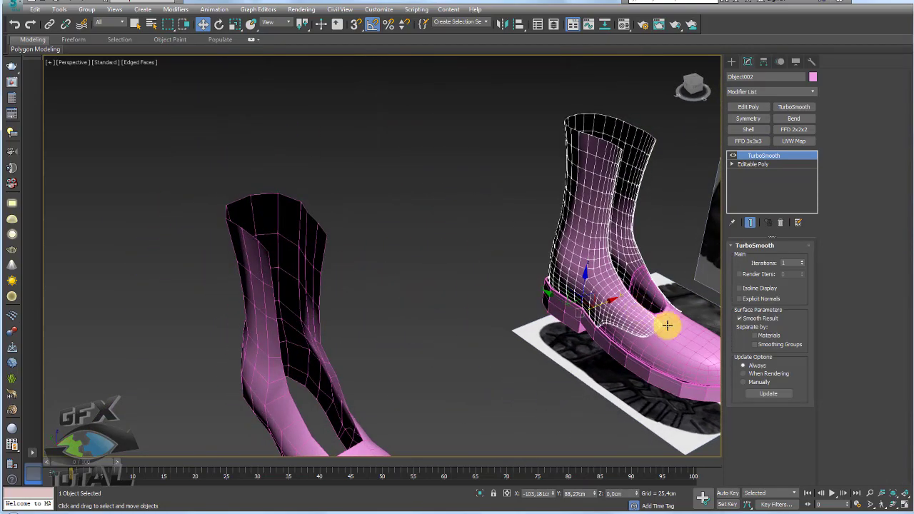
pyautogui.click(313, 361)
pyautogui.keyDown('alt'); pyautogui.moveTo(327, 363); pyautogui.dragTo(377, 317, button='middle'); pyautogui.keyUp('alt')
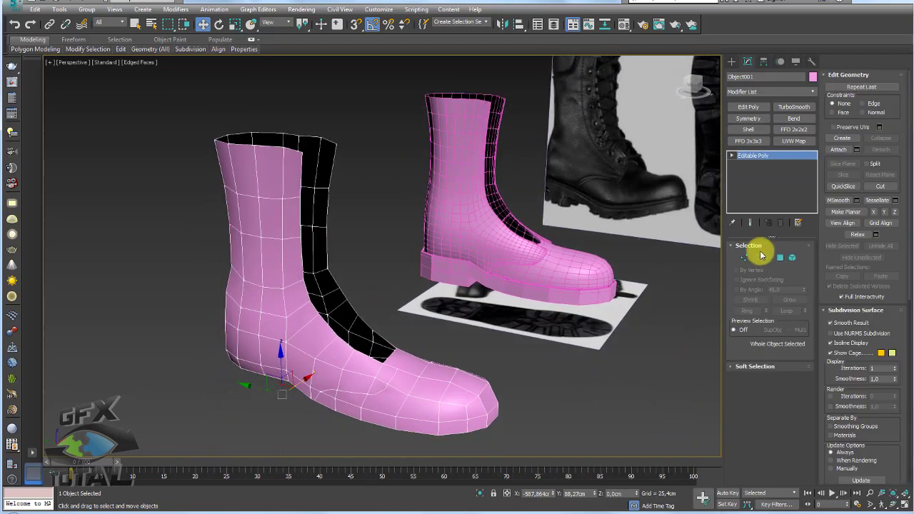
pyautogui.click(757, 257)
pyautogui.doubleClick(327, 206)
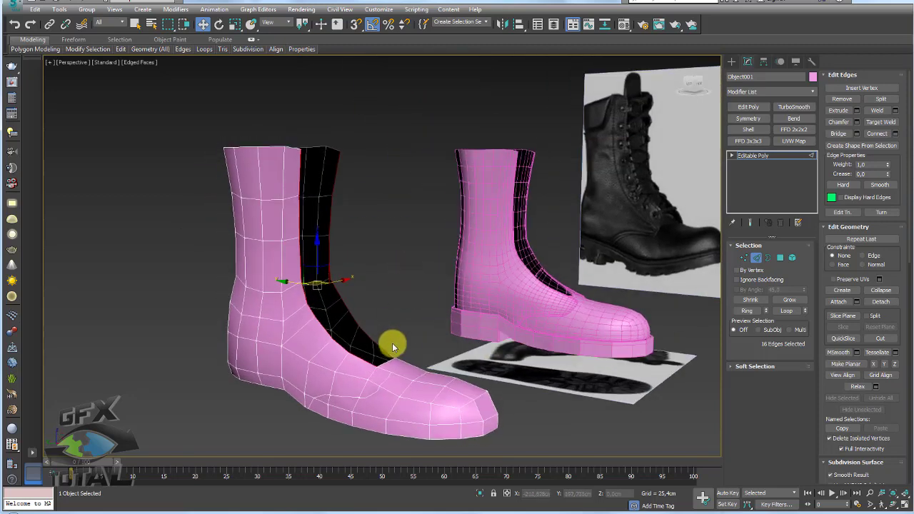
pyautogui.keyDown('alt'); pyautogui.moveTo(392, 348); pyautogui.dragTo(659, 240, button='middle'); pyautogui.keyUp('alt')
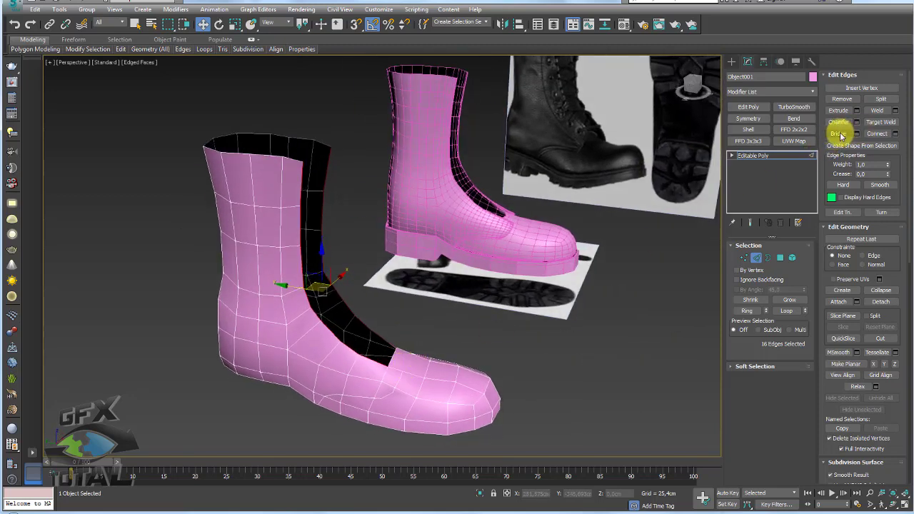
pyautogui.click(837, 134)
pyautogui.keyDown('alt'); pyautogui.moveTo(465, 254); pyautogui.dragTo(714, 266, button='middle'); pyautogui.keyUp('alt')
pyautogui.keyDown('ctrl'); pyautogui.click(781, 259); pyautogui.keyUp('ctrl')
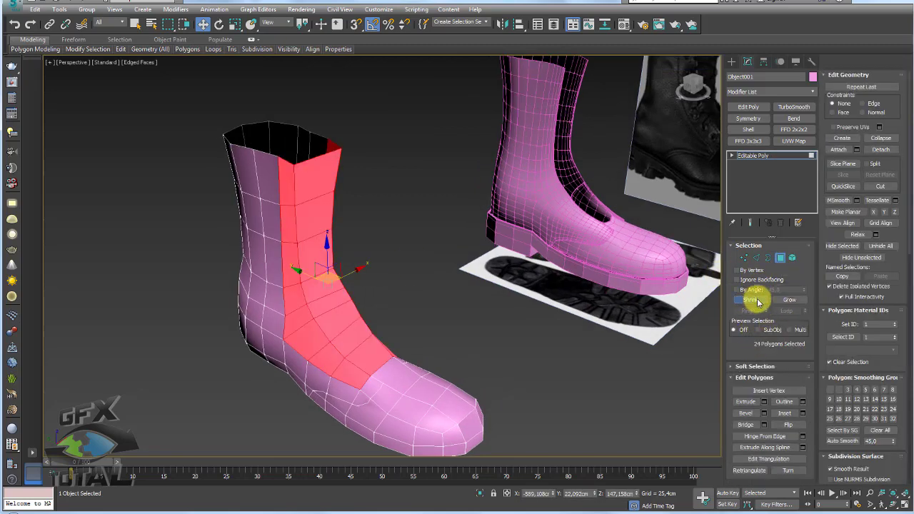
# - Shrink the face selection to the front strip, detach it as Object004, and open its colour swatch
pyautogui.click(750, 300)
pyautogui.keyDown('alt'); pyautogui.moveTo(515, 307); pyautogui.dragTo(431, 337, button='middle'); pyautogui.keyUp('alt')
pyautogui.moveTo(374, 343)
pyautogui.keyDown('alt'); pyautogui.mouseDown(button='middle')
pyautogui.moveTo(532, 344)
pyautogui.moveTo(436, 333)
pyautogui.moveTo(440, 348)
pyautogui.moveTo(492, 307)
pyautogui.mouseUp(button='middle'); pyautogui.keyUp('alt')
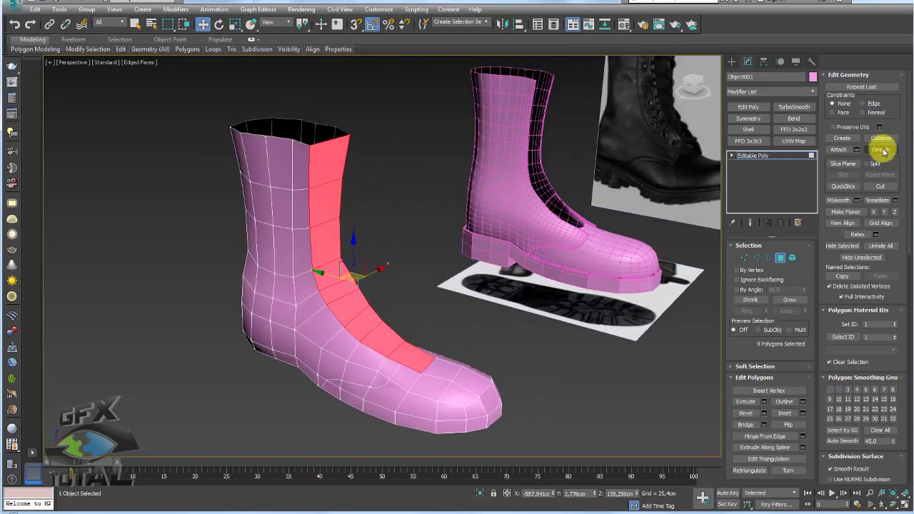
pyautogui.click(882, 150)
pyautogui.click(483, 256)
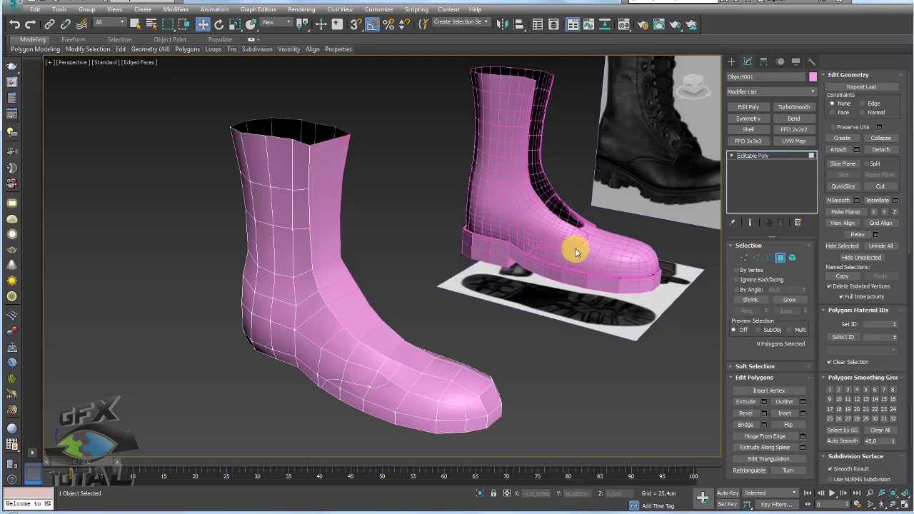
pyautogui.click(753, 155)
pyautogui.scroll(2, 316, 205)
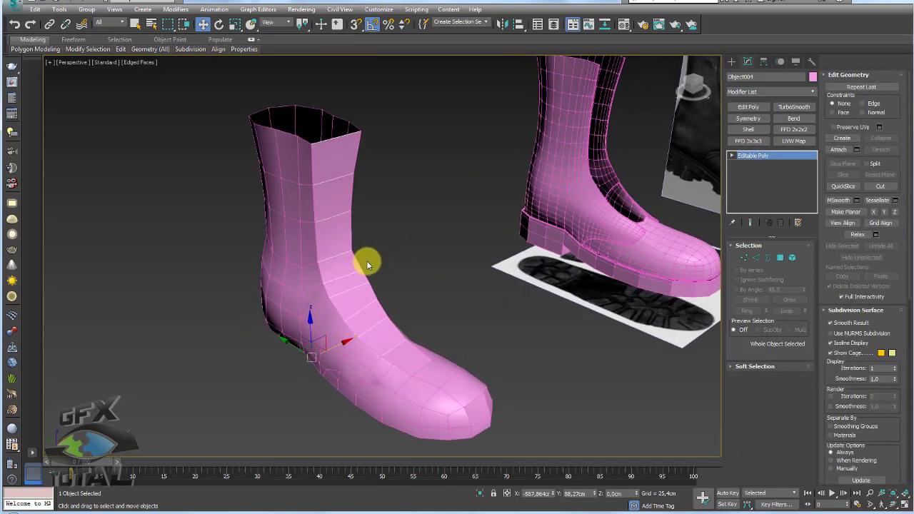
pyautogui.click(813, 76)
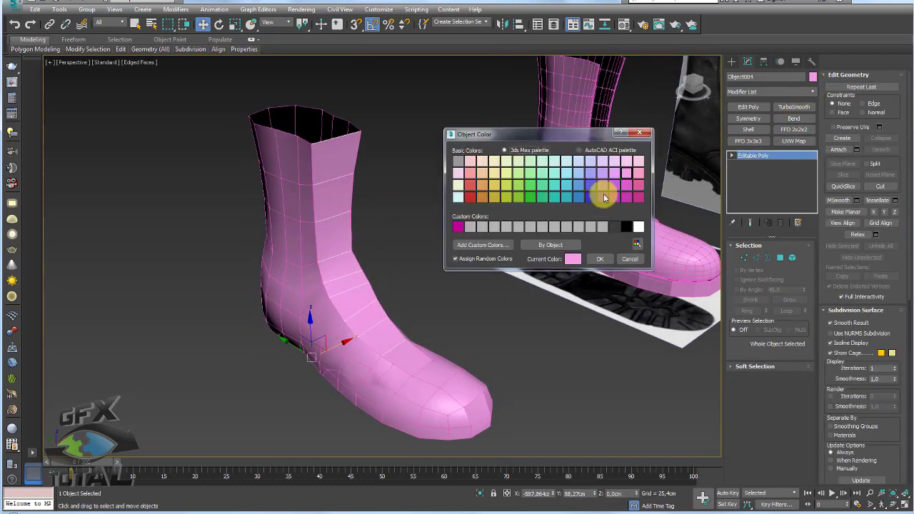
# - Colour Object004 dark blue and align it into the right boot's front opening as the tongue
pyautogui.click(597, 257)
pyautogui.moveTo(619, 262); pyautogui.dragTo(476, 283, button='middle')
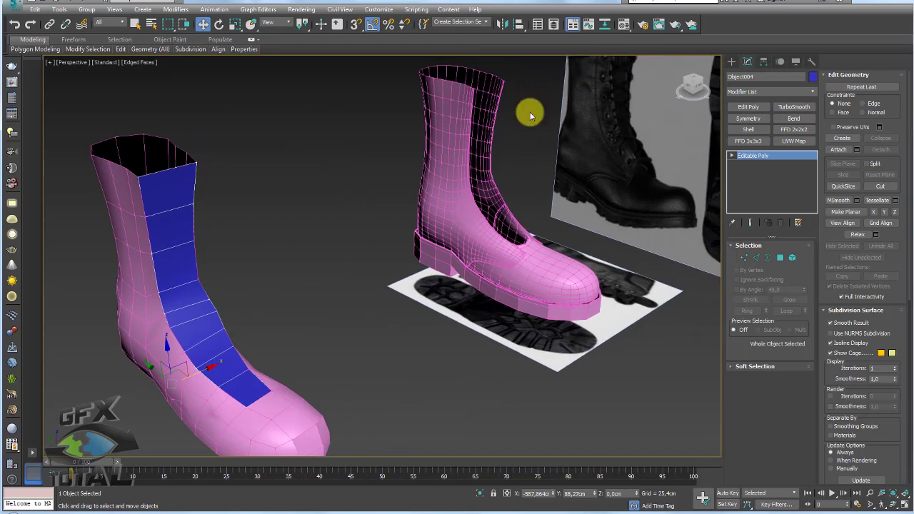
pyautogui.click(519, 25)
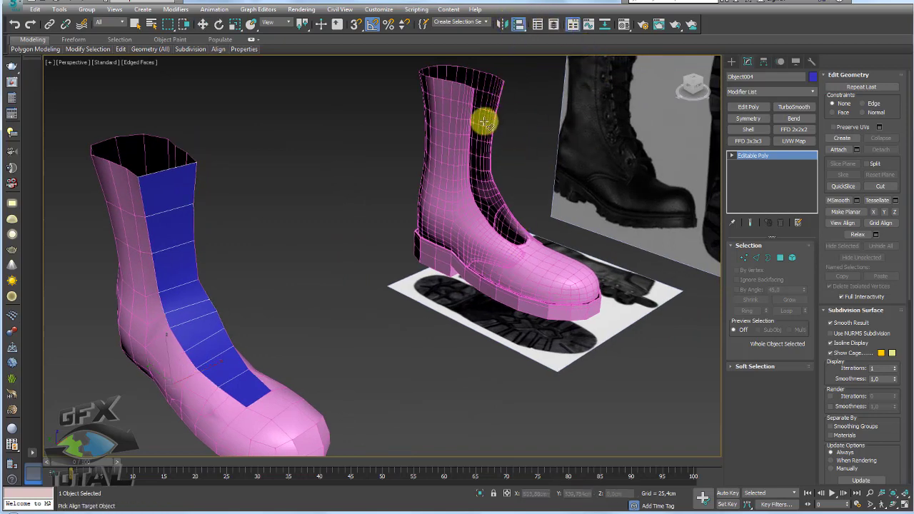
pyautogui.click(484, 118)
pyautogui.click(592, 332)
pyautogui.scroll(2, 490, 229)
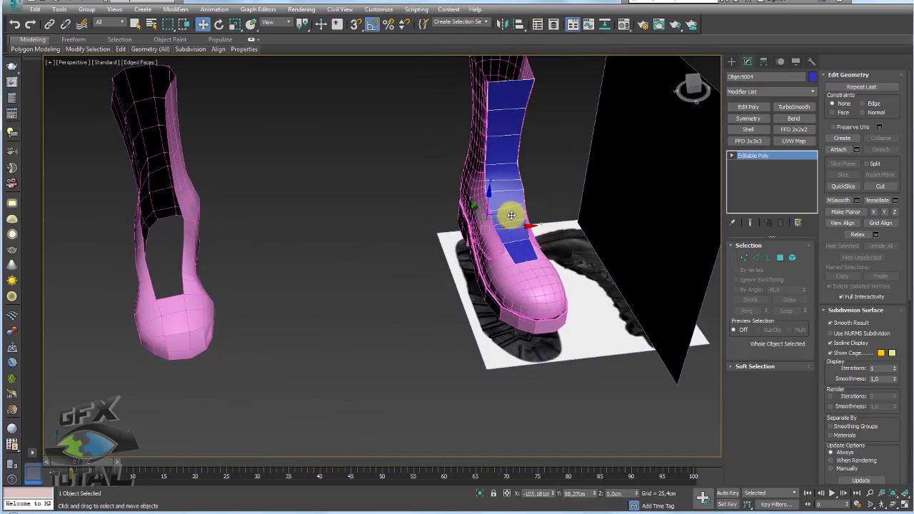
pyautogui.scroll(3, 510, 210)
pyautogui.scroll(3, 505, 229)
pyautogui.scroll(-3, 485, 226)
pyautogui.scroll(-3, 528, 222)
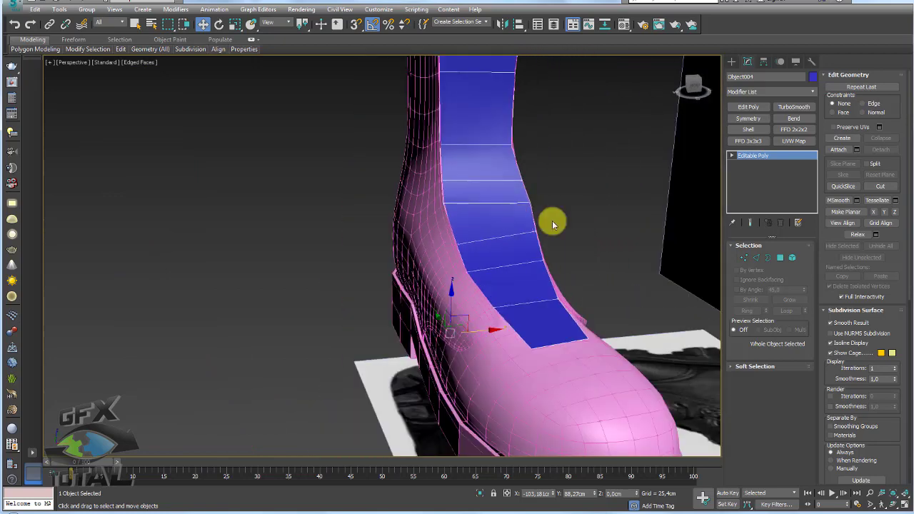
# - Connect the ring of tongue edges with 2 new edge loops pinched to 45
pyautogui.click(757, 257)
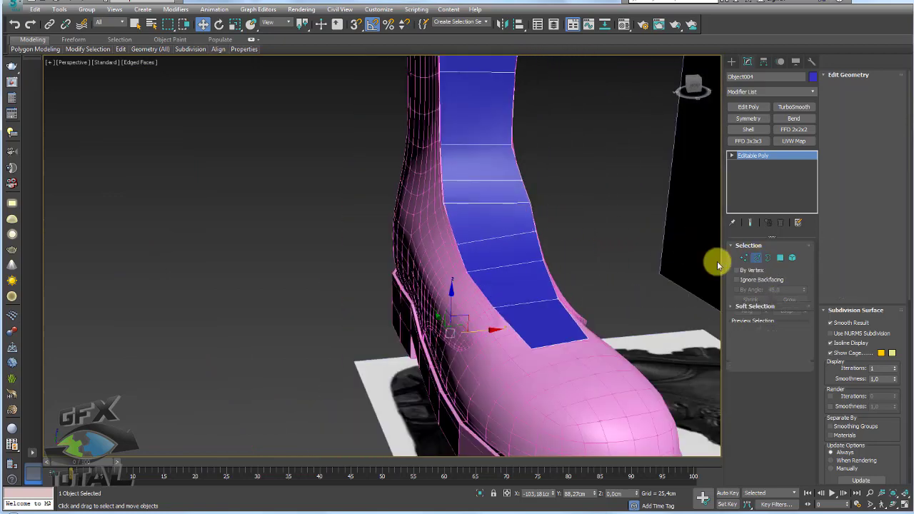
pyautogui.click(554, 345)
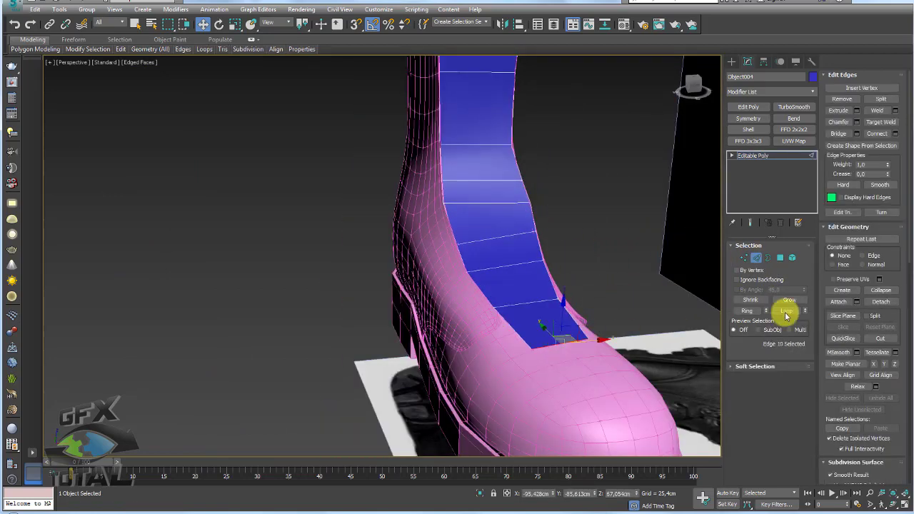
pyautogui.click(896, 135)
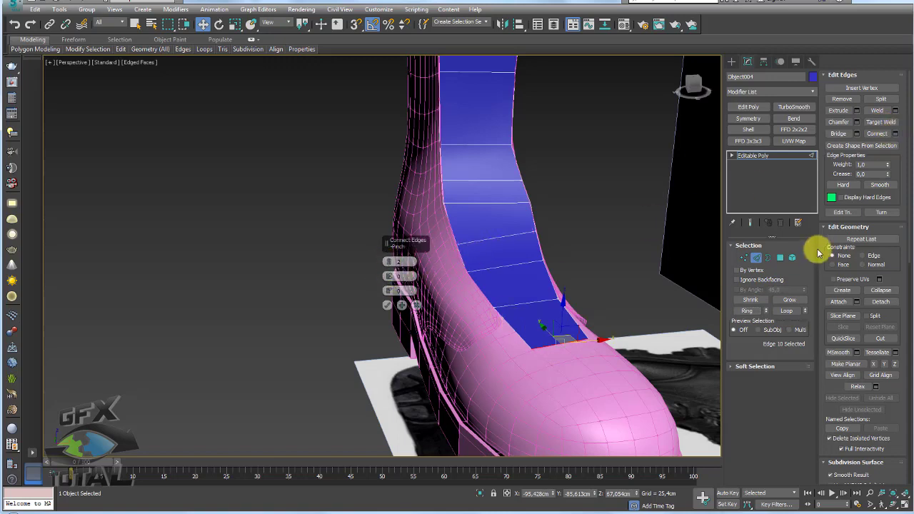
pyautogui.click(531, 302)
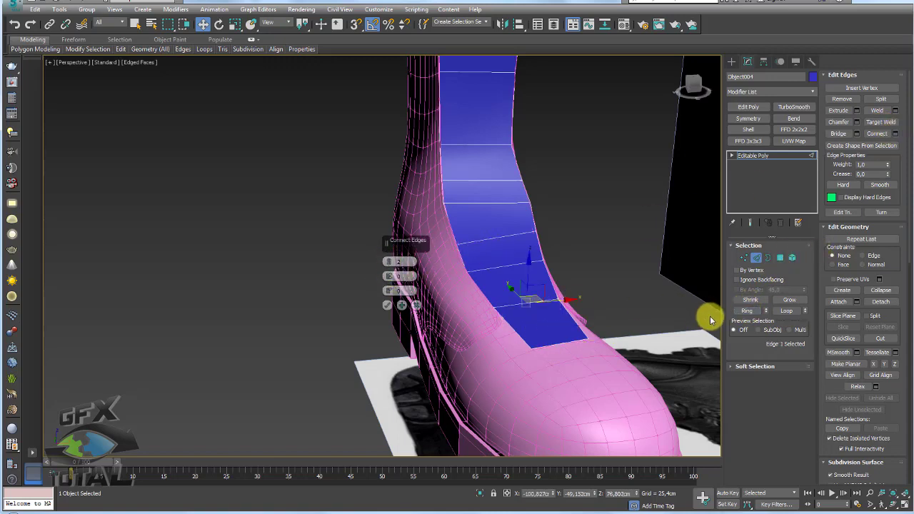
pyautogui.click(749, 313)
pyautogui.moveTo(665, 245)
pyautogui.keyDown('alt'); pyautogui.mouseDown(button='middle')
pyautogui.moveTo(555, 336)
pyautogui.moveTo(645, 302)
pyautogui.moveTo(578, 236)
pyautogui.mouseUp(button='middle'); pyautogui.keyUp('alt')
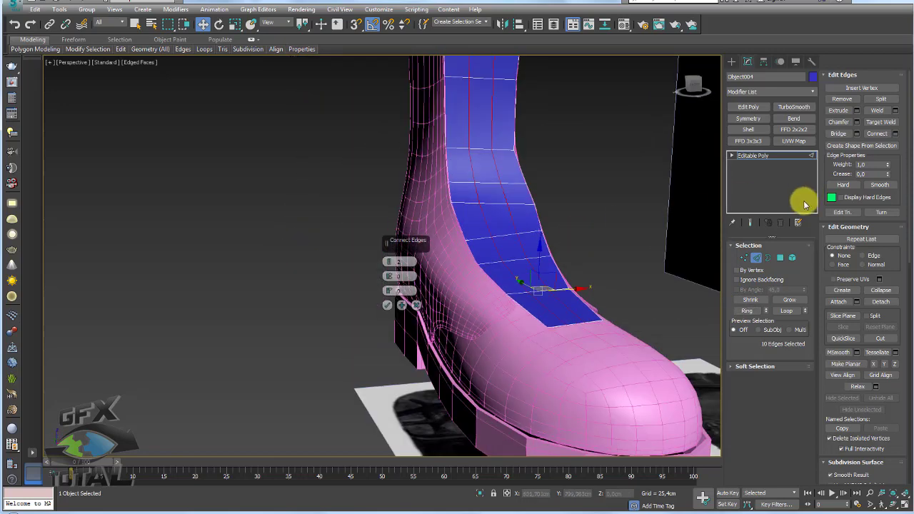
pyautogui.moveTo(389, 276); pyautogui.dragTo(385, 183)
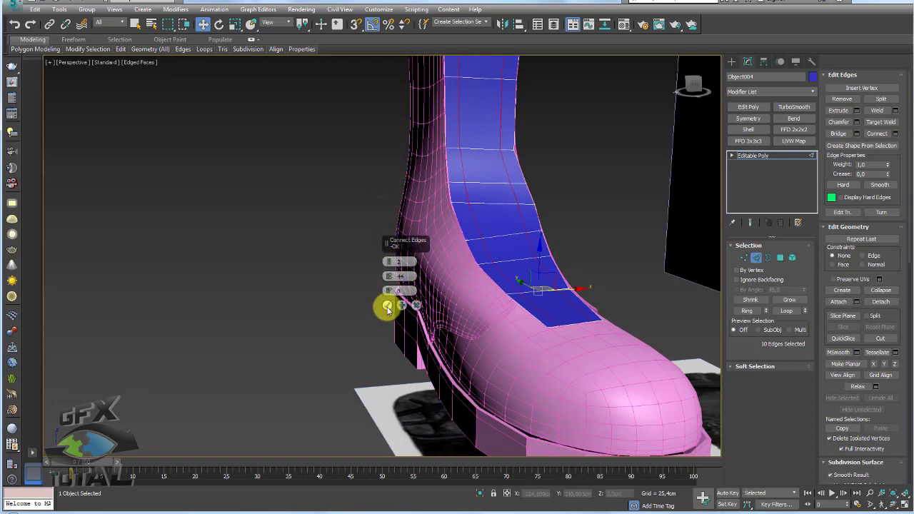
pyautogui.click(387, 305)
# - Push the new loop outward along the surface normals, then select the whole tongue element
pyautogui.moveTo(384, 307)
pyautogui.keyDown('alt'); pyautogui.mouseDown(button='middle')
pyautogui.moveTo(474, 265)
pyautogui.moveTo(511, 384)
pyautogui.mouseUp(button='middle'); pyautogui.keyUp('alt')
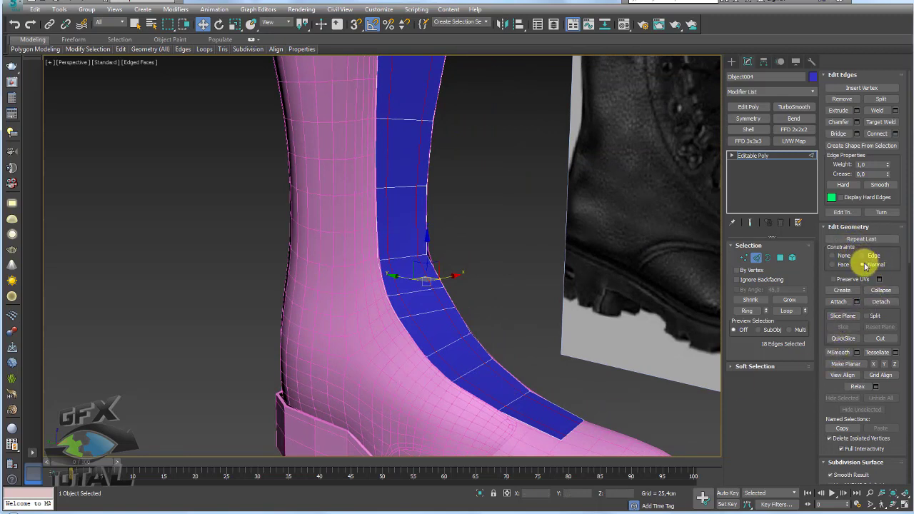
pyautogui.click(863, 265)
pyautogui.moveTo(431, 255); pyautogui.dragTo(439, 236)
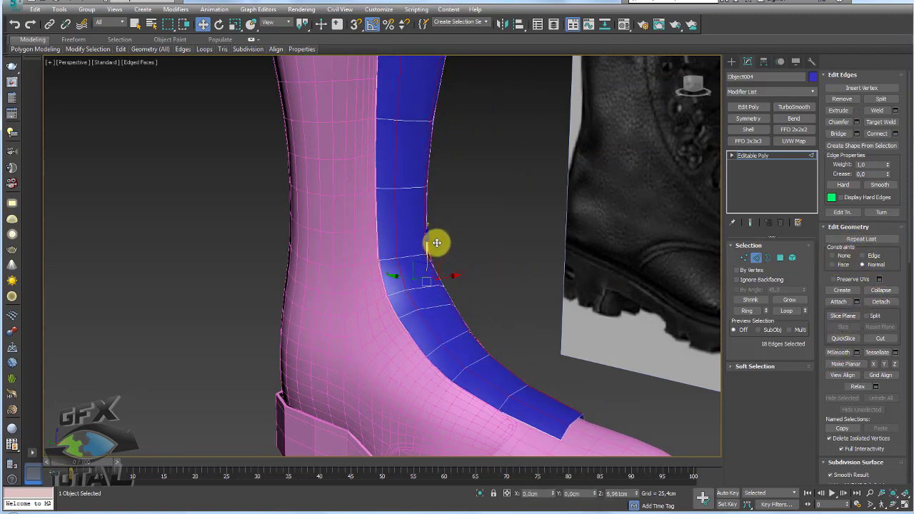
pyautogui.scroll(-5, 432, 264)
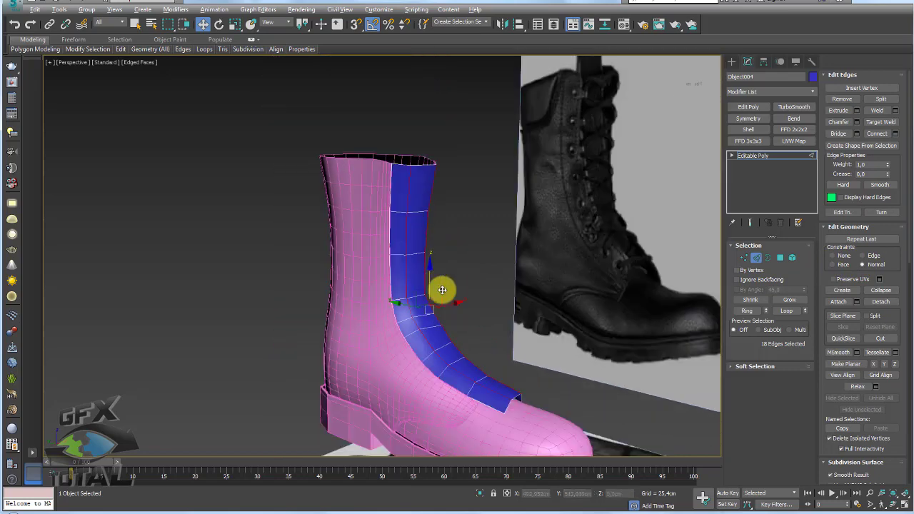
pyautogui.click(757, 156)
pyautogui.keyDown('alt'); pyautogui.moveTo(581, 241); pyautogui.dragTo(550, 282, button='middle'); pyautogui.keyUp('alt')
pyautogui.click(793, 257)
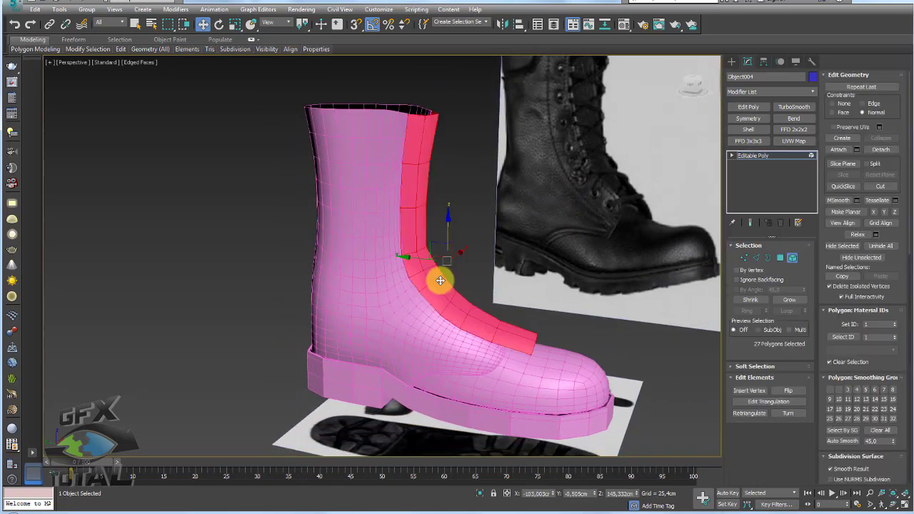
# - With constraints set to None, tuck the tongue piece slightly inside the boot
pyautogui.keyDown('alt'); pyautogui.moveTo(434, 280); pyautogui.dragTo(445, 280, button='middle'); pyautogui.keyUp('alt')
pyautogui.moveTo(443, 252); pyautogui.dragTo(431, 247)
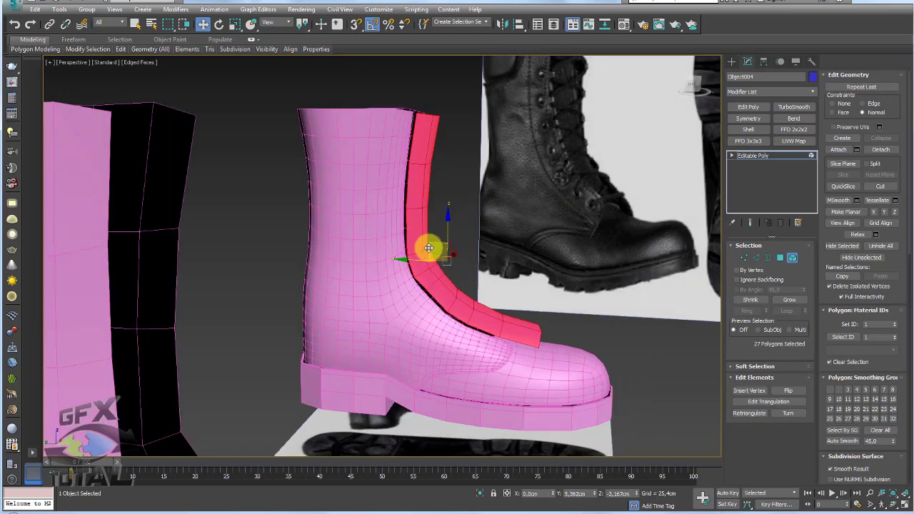
pyautogui.hotkey('ctrl', 'z')
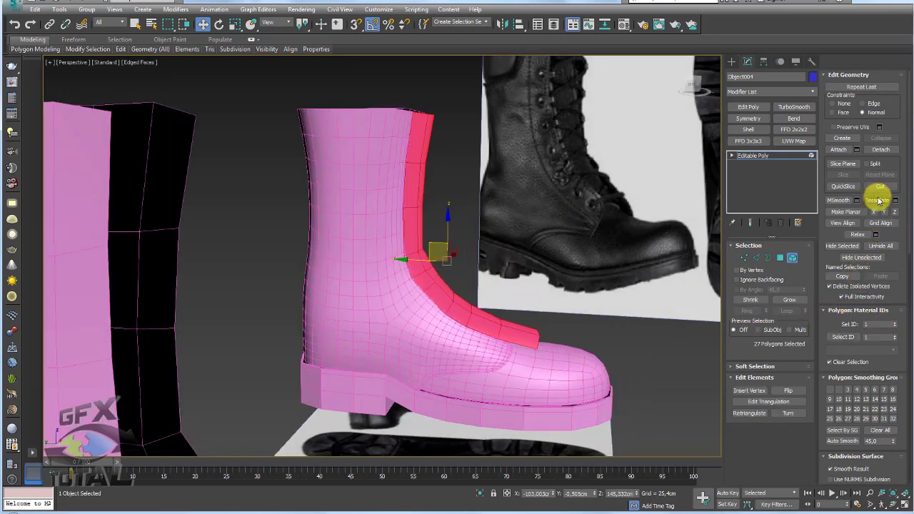
pyautogui.click(841, 104)
pyautogui.scroll(2, 430, 258)
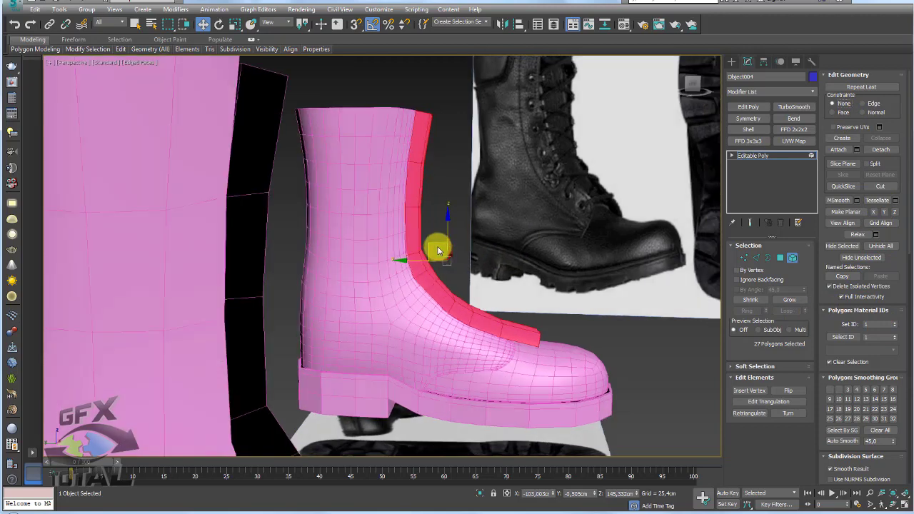
pyautogui.moveTo(435, 245); pyautogui.dragTo(420, 248)
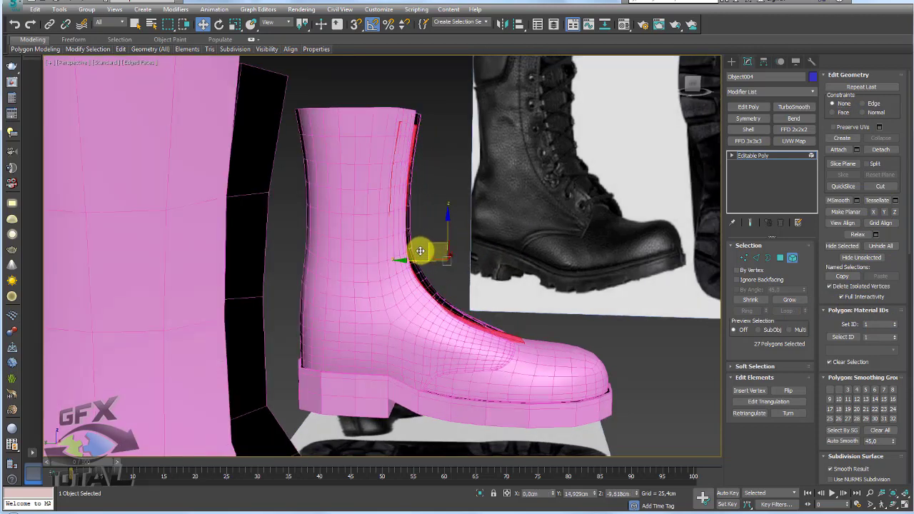
# - Add an FFD 3x3x3 lattice modifier around the tongue
pyautogui.moveTo(420, 246)
pyautogui.keyDown('alt'); pyautogui.mouseDown(button='middle')
pyautogui.moveTo(490, 310)
pyautogui.moveTo(472, 293)
pyautogui.mouseUp(button='middle'); pyautogui.keyUp('alt')
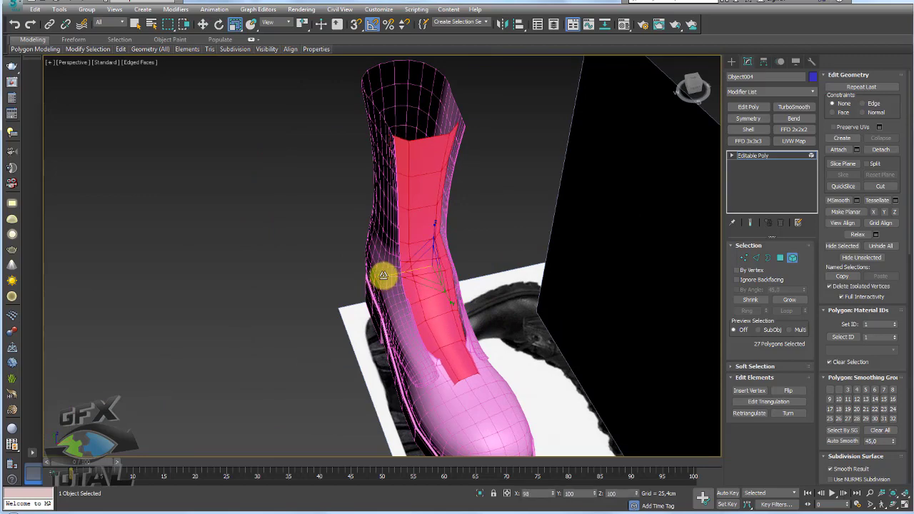
pyautogui.moveTo(382, 271)
pyautogui.keyDown('alt'); pyautogui.mouseDown(button='middle')
pyautogui.moveTo(439, 239)
pyautogui.moveTo(524, 316)
pyautogui.mouseUp(button='middle'); pyautogui.keyUp('alt')
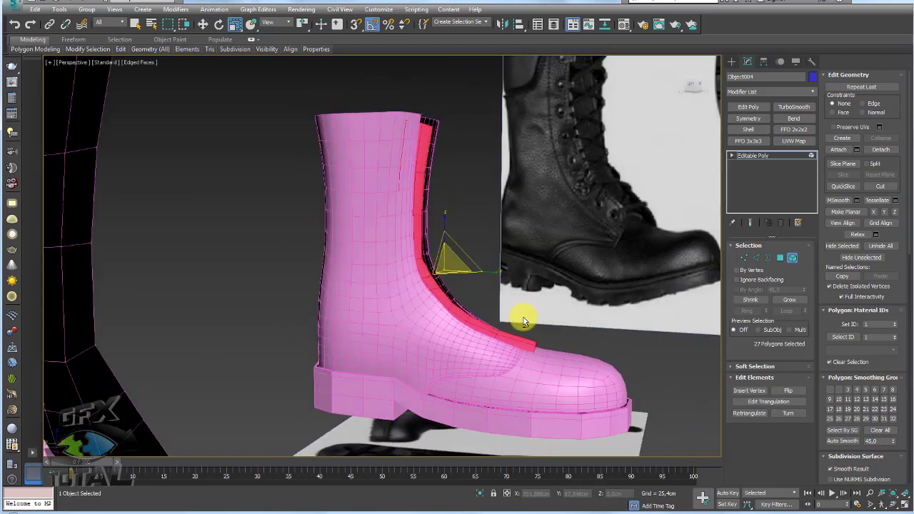
pyautogui.click(750, 141)
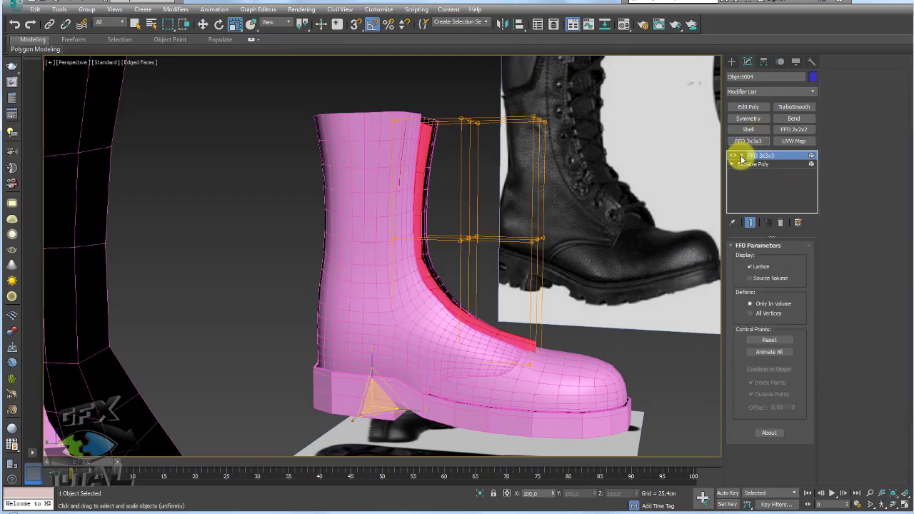
# - Raise the top row of FFD control points and pull them outward to flare the tongue
pyautogui.click(742, 156)
pyautogui.click(769, 163)
pyautogui.scroll(2, 604, 360)
pyautogui.scroll(3, 531, 373)
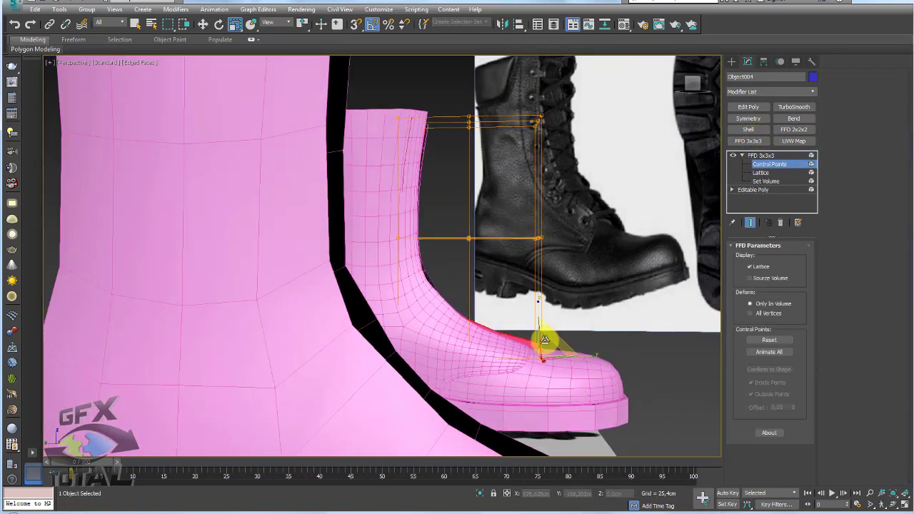
pyautogui.scroll(-3, 545, 340)
pyautogui.press('w')
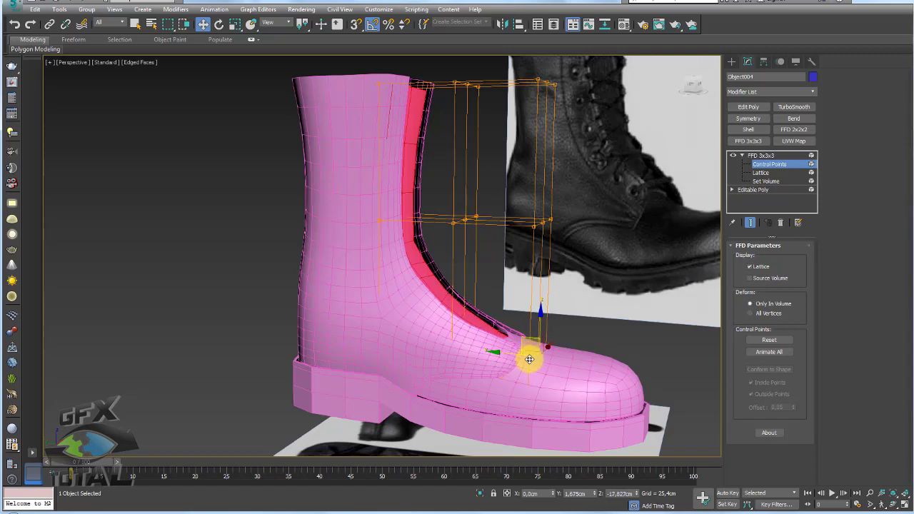
pyautogui.moveTo(531, 358)
pyautogui.keyDown('alt'); pyautogui.mouseDown(button='middle')
pyautogui.moveTo(527, 372)
pyautogui.moveTo(576, 347)
pyautogui.moveTo(544, 346)
pyautogui.moveTo(567, 225)
pyautogui.moveTo(586, 262)
pyautogui.mouseUp(button='middle'); pyautogui.keyUp('alt')
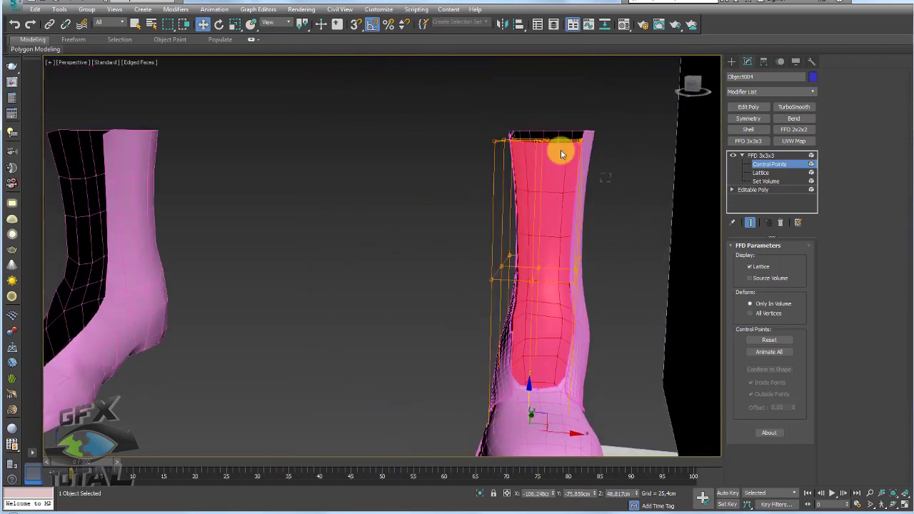
pyautogui.moveTo(560, 147); pyautogui.dragTo(530, 129)
pyautogui.keyDown('alt'); pyautogui.moveTo(530, 128); pyautogui.dragTo(550, 166, button='middle'); pyautogui.keyUp('alt')
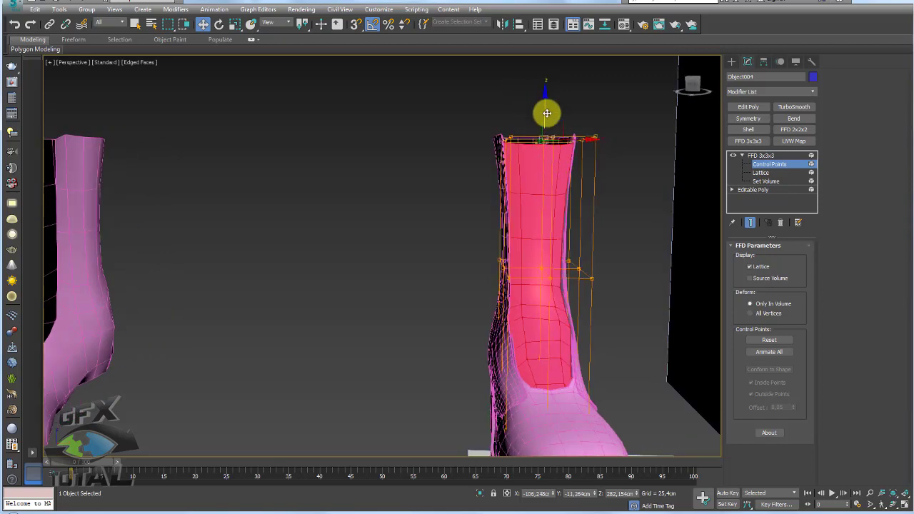
pyautogui.moveTo(546, 113)
pyautogui.mouseDown()
pyautogui.moveTo(545, 73)
pyautogui.moveTo(547, 100)
pyautogui.mouseUp()
pyautogui.keyDown('alt'); pyautogui.moveTo(547, 100); pyautogui.dragTo(598, 144, button='middle'); pyautogui.keyUp('alt')
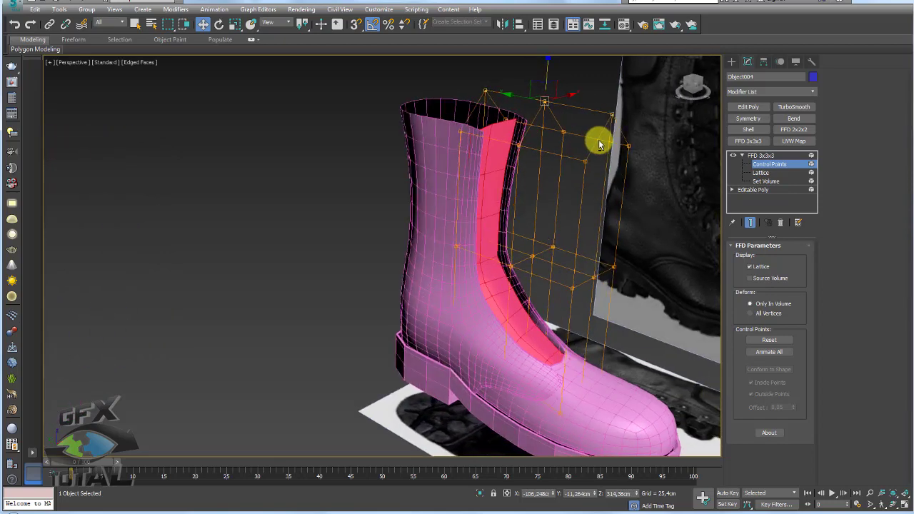
pyautogui.moveTo(540, 86)
pyautogui.mouseDown()
pyautogui.moveTo(575, 51)
pyautogui.moveTo(551, 102)
pyautogui.mouseUp()
pyautogui.moveTo(550, 102)
pyautogui.keyDown('alt'); pyautogui.mouseDown(button='middle')
pyautogui.moveTo(574, 138)
pyautogui.moveTo(571, 159)
pyautogui.moveTo(590, 164)
pyautogui.moveTo(550, 267)
pyautogui.moveTo(530, 274)
pyautogui.moveTo(541, 202)
pyautogui.moveTo(567, 139)
pyautogui.moveTo(569, 196)
pyautogui.moveTo(825, 112)
pyautogui.mouseUp(button='middle'); pyautogui.keyUp('alt')
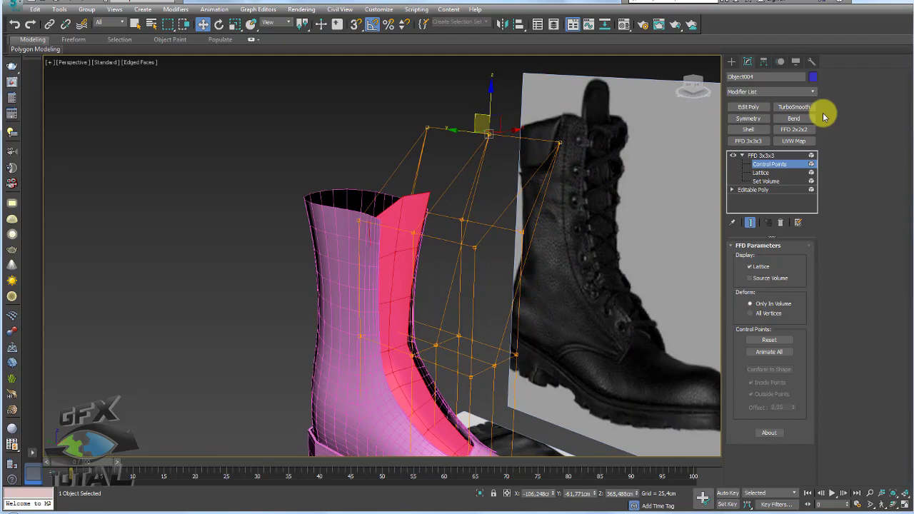
# - Add an Edit Poly modifier above the lattice and select the boot shaft Object002
pyautogui.click(759, 106)
pyautogui.moveTo(540, 208)
pyautogui.keyDown('alt'); pyautogui.mouseDown(button='middle')
pyautogui.moveTo(453, 190)
pyautogui.moveTo(433, 253)
pyautogui.moveTo(508, 257)
pyautogui.moveTo(438, 302)
pyautogui.moveTo(483, 333)
pyautogui.moveTo(387, 239)
pyautogui.mouseUp(button='middle'); pyautogui.keyUp('alt')
pyautogui.scroll(2, 438, 302)
pyautogui.click(473, 352)
pyautogui.click(381, 229)
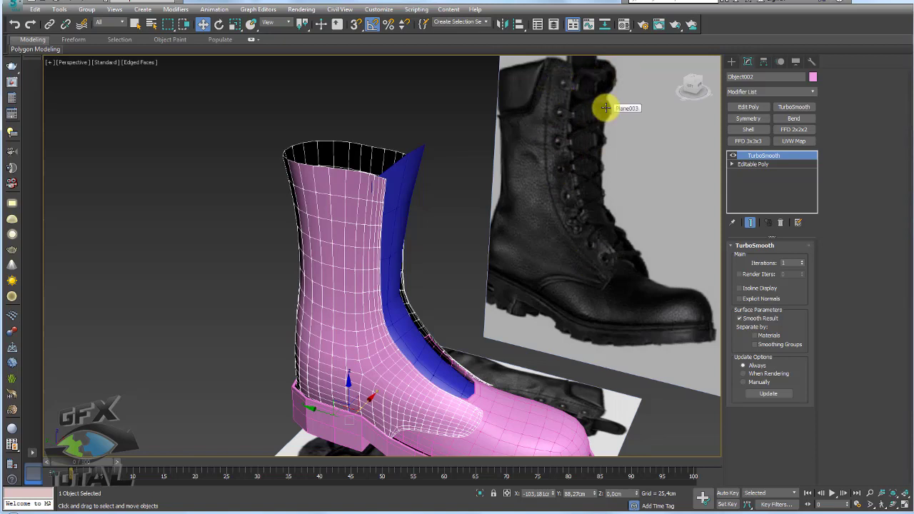
# - Turn off the TurboSmooth viewport preview on the boot shaft
pyautogui.click(733, 154)
pyautogui.moveTo(466, 328)
pyautogui.mouseDown(button='middle')
pyautogui.moveTo(399, 250)
pyautogui.moveTo(404, 270)
pyautogui.mouseUp(button='middle')
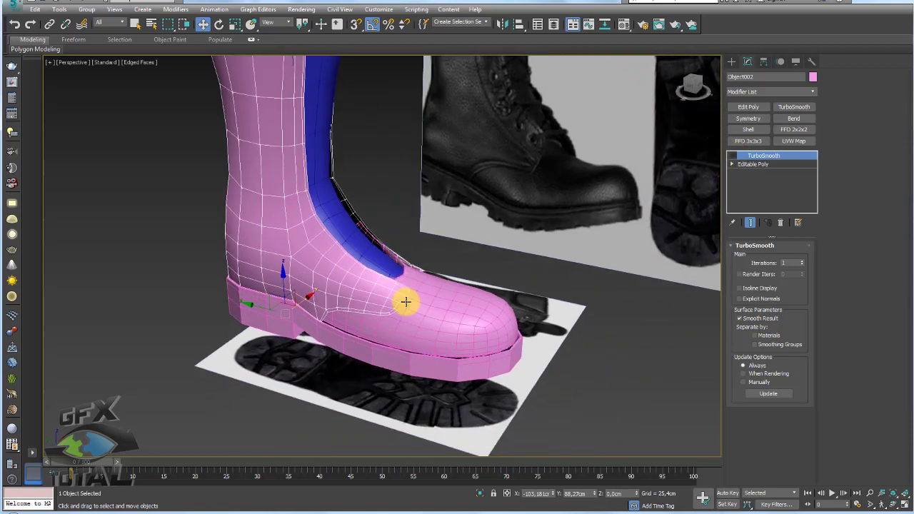
pyautogui.moveTo(405, 302); pyautogui.dragTo(456, 343, button='middle')
pyautogui.click(511, 407)
pyautogui.scroll(3, 465, 292)
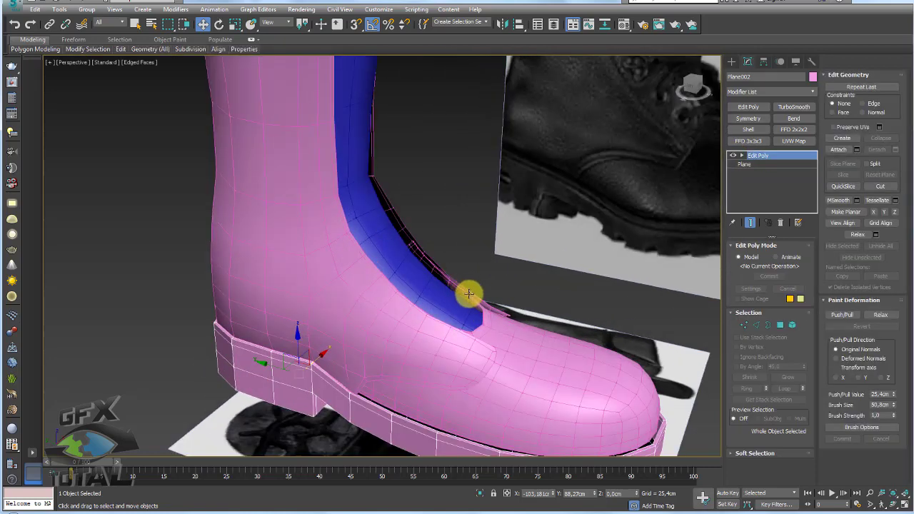
pyautogui.moveTo(531, 321)
pyautogui.keyDown('alt'); pyautogui.mouseDown(button='middle')
pyautogui.moveTo(432, 260)
pyautogui.moveTo(398, 260)
pyautogui.moveTo(453, 192)
pyautogui.moveTo(486, 183)
pyautogui.mouseUp(button='middle'); pyautogui.keyUp('alt')
pyautogui.keyDown('alt'); pyautogui.moveTo(703, 171); pyautogui.dragTo(535, 207, button='middle'); pyautogui.keyUp('alt')
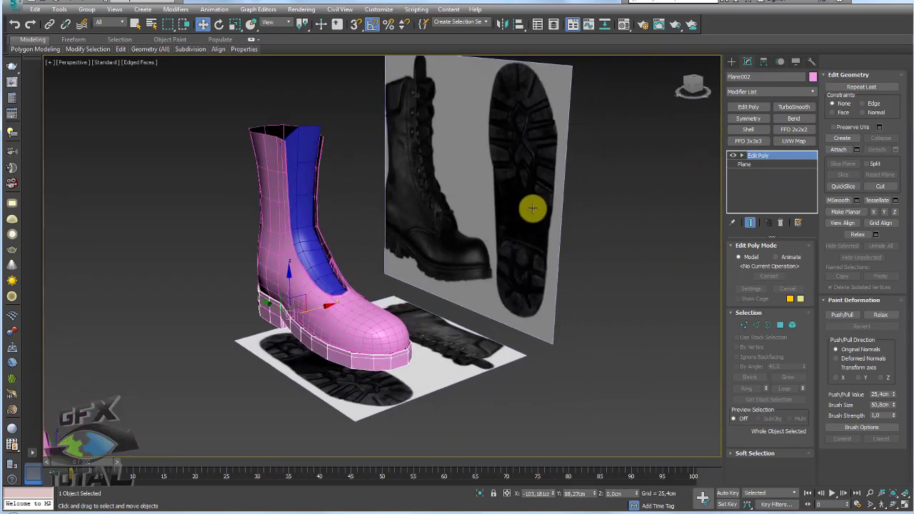
# - Isolate the blue tongue Object004 and show the Create panel's primitive list
pyautogui.click(302, 196)
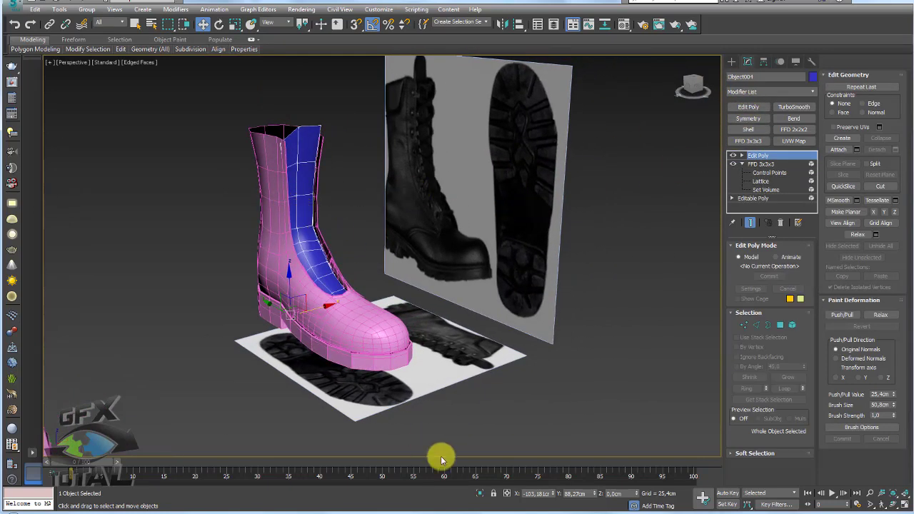
pyautogui.click(480, 492)
pyautogui.keyDown('alt'); pyautogui.moveTo(405, 356); pyautogui.dragTo(361, 355, button='middle'); pyautogui.keyUp('alt')
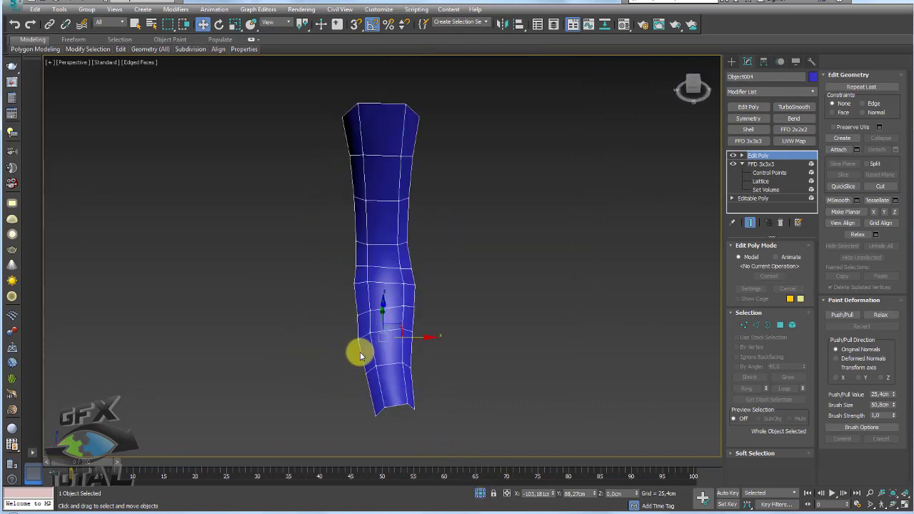
pyautogui.click(730, 63)
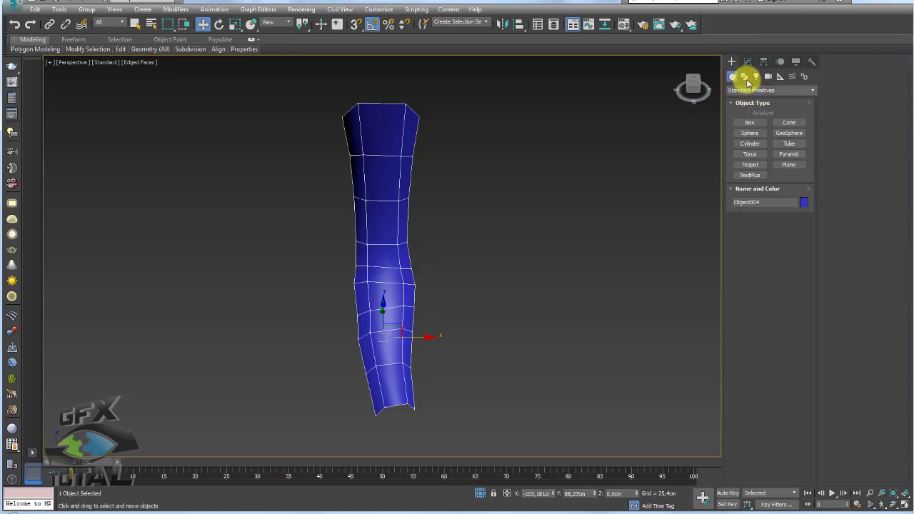
# - Start the Line tool with Corner drag type in a zoomed Front view of the tube
pyautogui.click(744, 76)
pyautogui.click(750, 130)
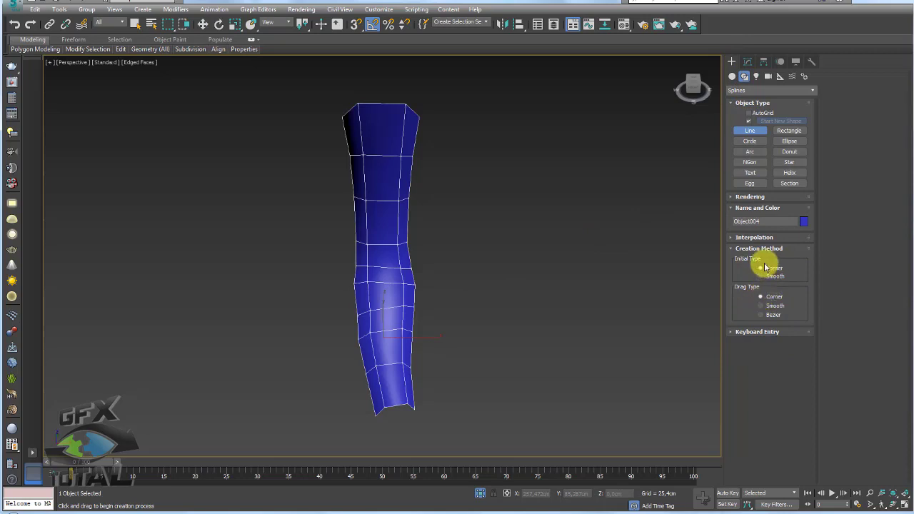
pyautogui.click(760, 297)
pyautogui.moveTo(395, 326); pyautogui.dragTo(404, 320, button='middle')
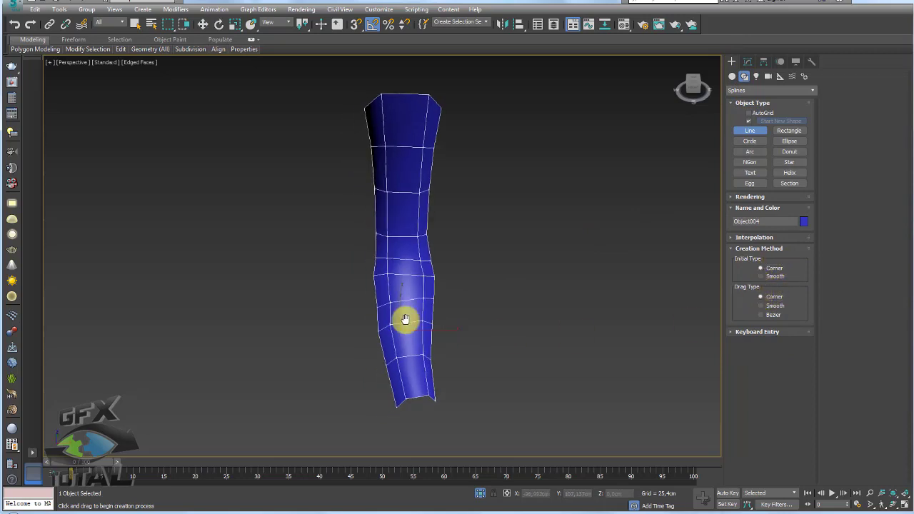
pyautogui.press('f')
pyautogui.moveTo(428, 265); pyautogui.dragTo(438, 343, button='middle')
pyautogui.scroll(2, 389, 208)
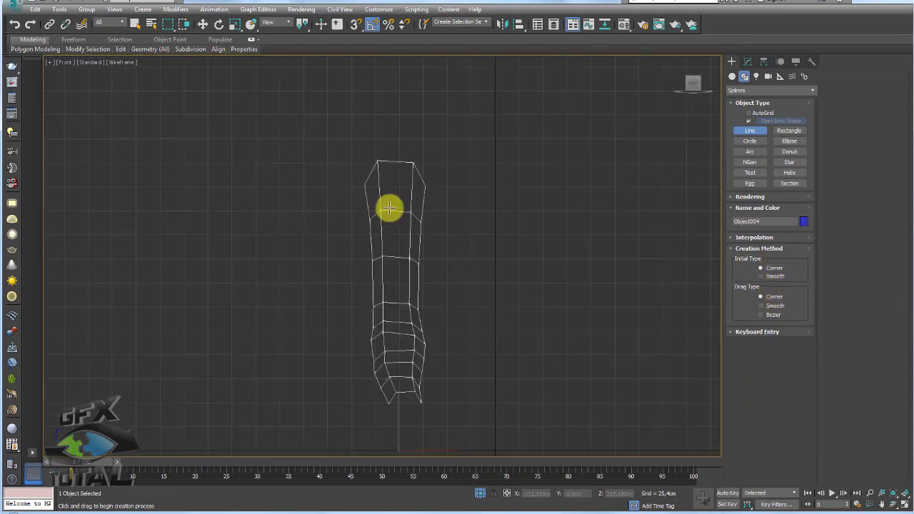
pyautogui.scroll(1, 385, 200)
pyautogui.scroll(1, 377, 197)
pyautogui.scroll(1, 357, 186)
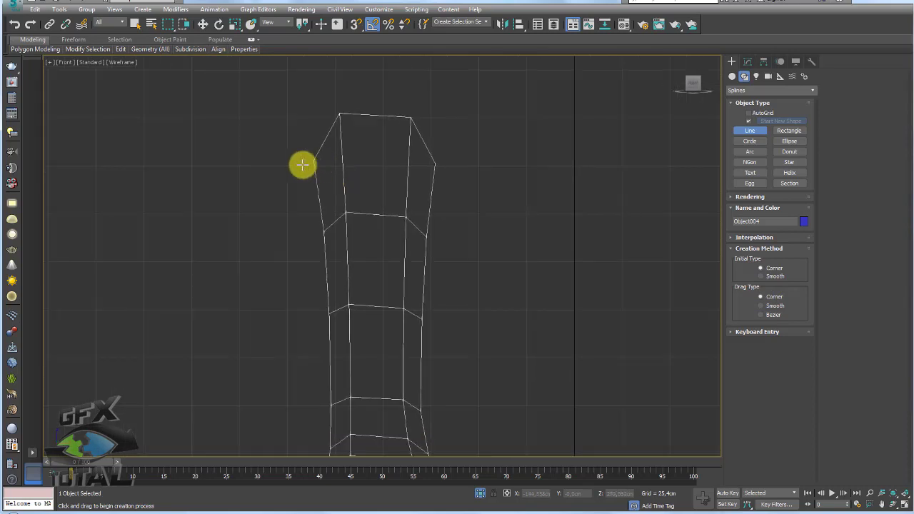
# - Place the lace line's first seven zigzag points down the upper part of the tube
pyautogui.click(303, 165)
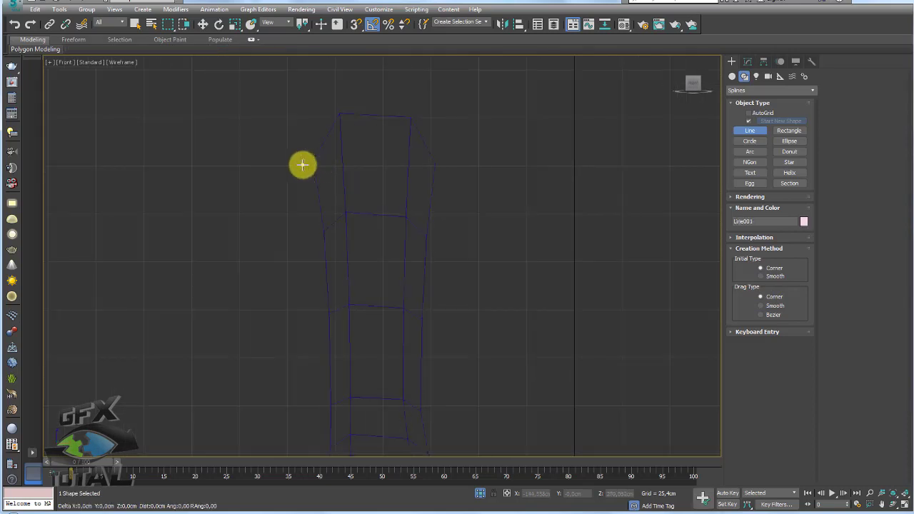
pyautogui.click(441, 215)
pyautogui.click(310, 260)
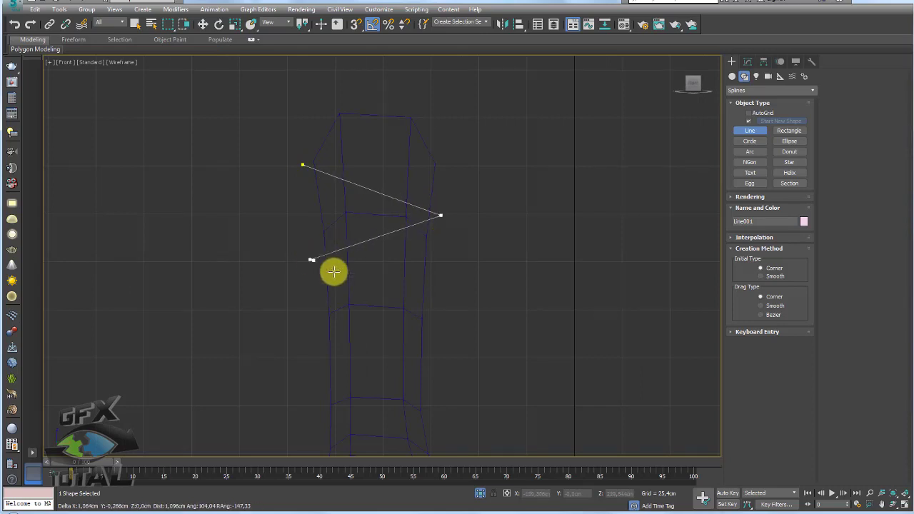
pyautogui.click(437, 307)
pyautogui.click(317, 335)
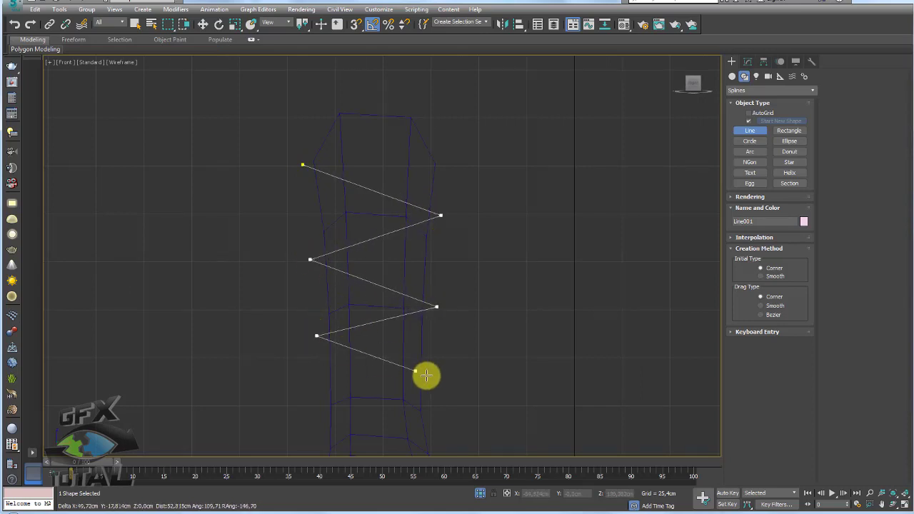
pyautogui.click(433, 366)
pyautogui.click(316, 396)
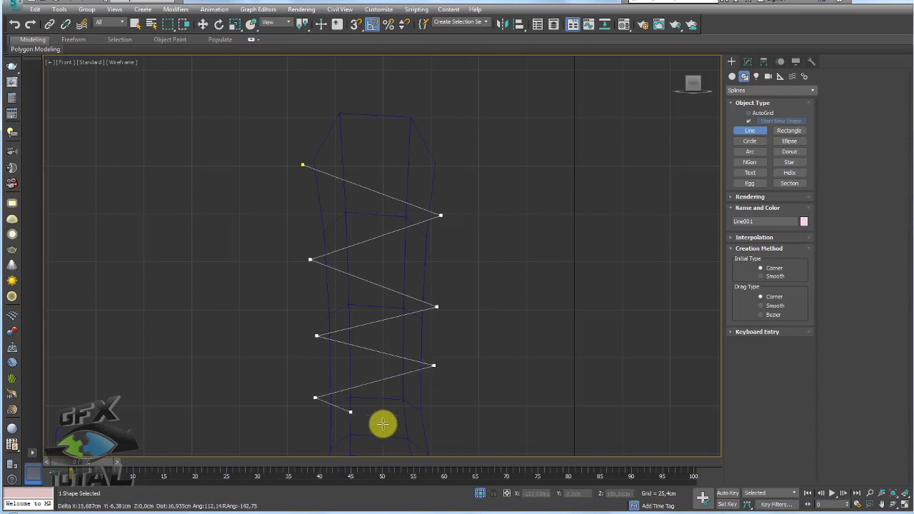
# - Continue the zigzag down to the tube's bottom and finish the line
pyautogui.moveTo(379, 423); pyautogui.dragTo(428, 217, button='middle')
pyautogui.click(470, 220)
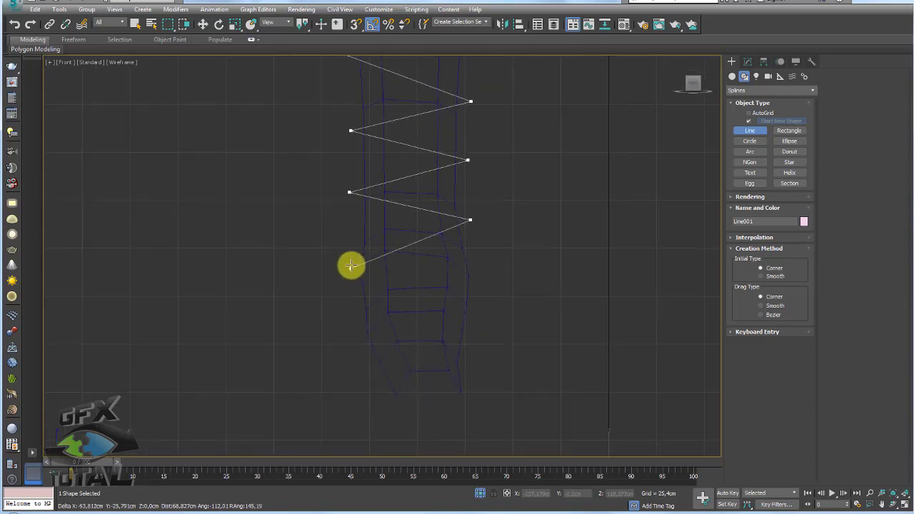
pyautogui.click(348, 253)
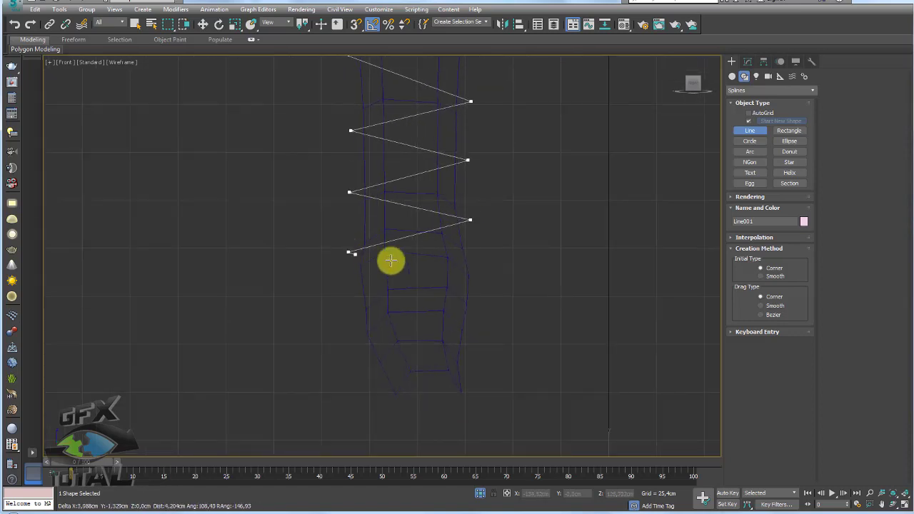
pyautogui.click(483, 278)
pyautogui.click(347, 314)
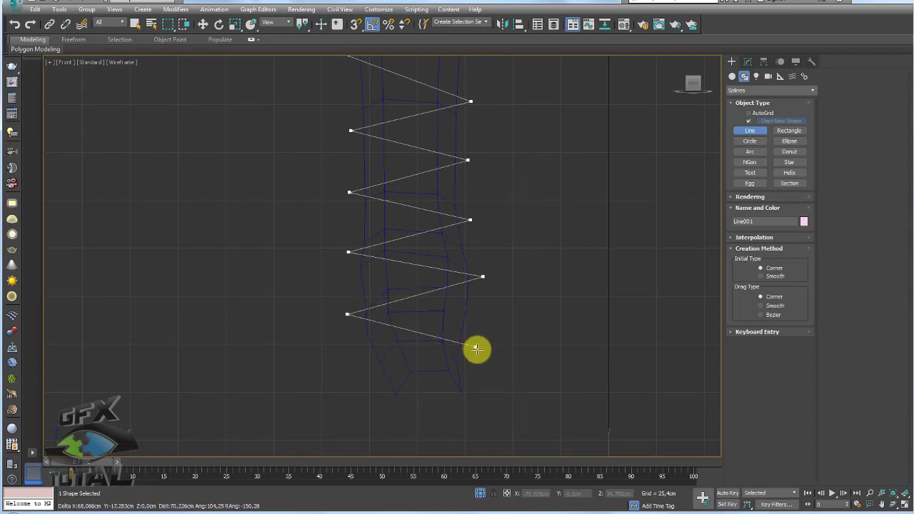
pyautogui.click(480, 350)
pyautogui.click(350, 383)
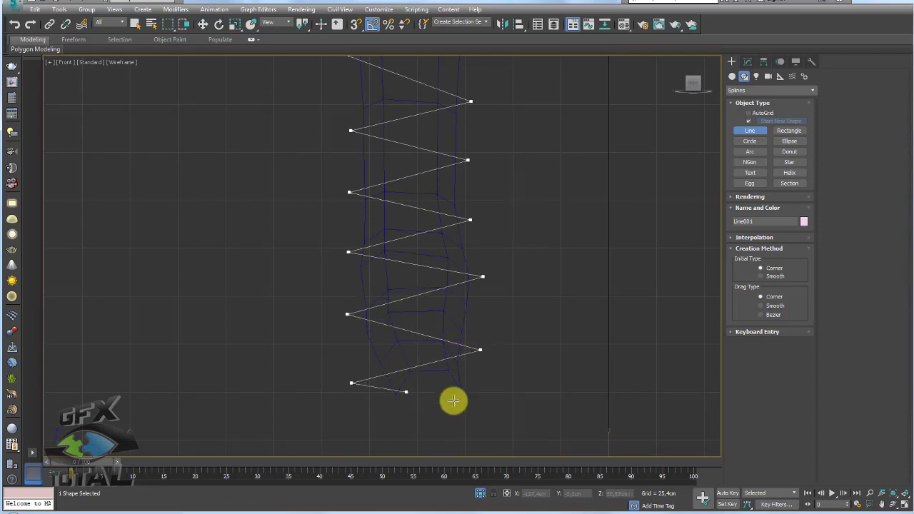
pyautogui.click(482, 422)
pyautogui.press('i')
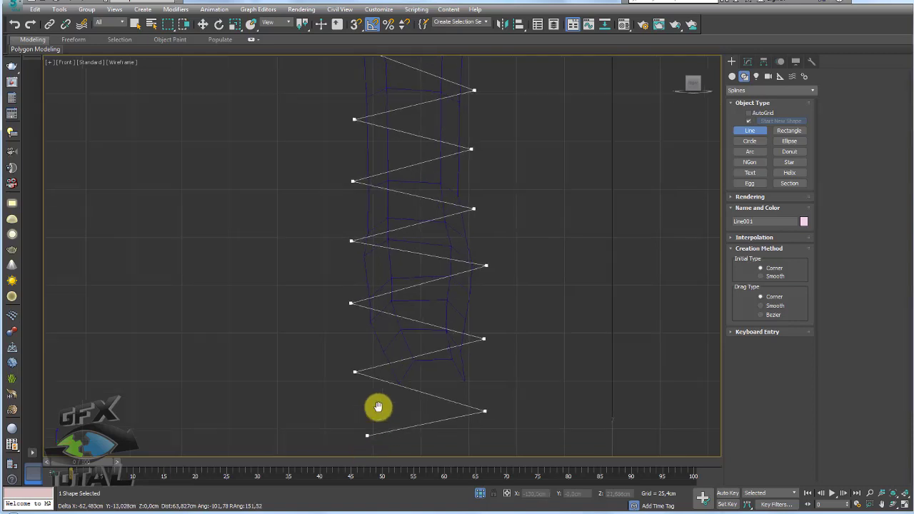
pyautogui.click(381, 343)
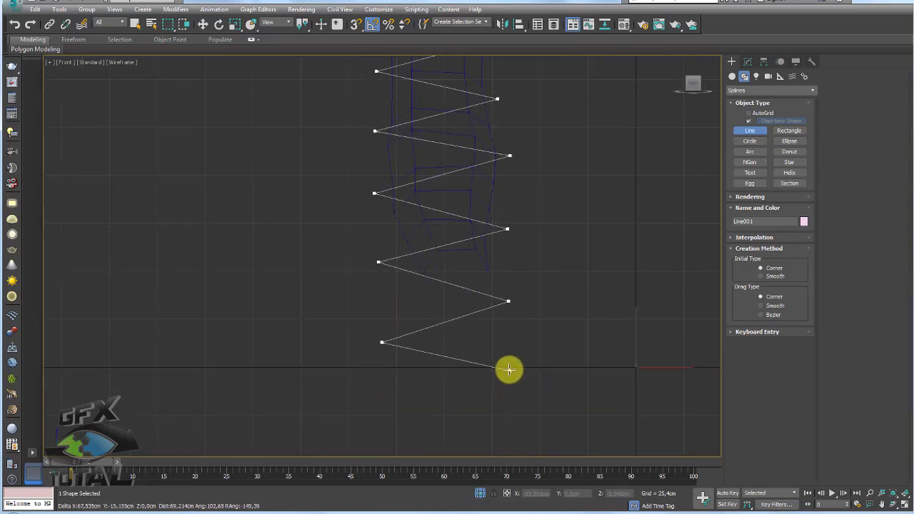
pyautogui.click(508, 374)
pyautogui.rightClick(509, 374)
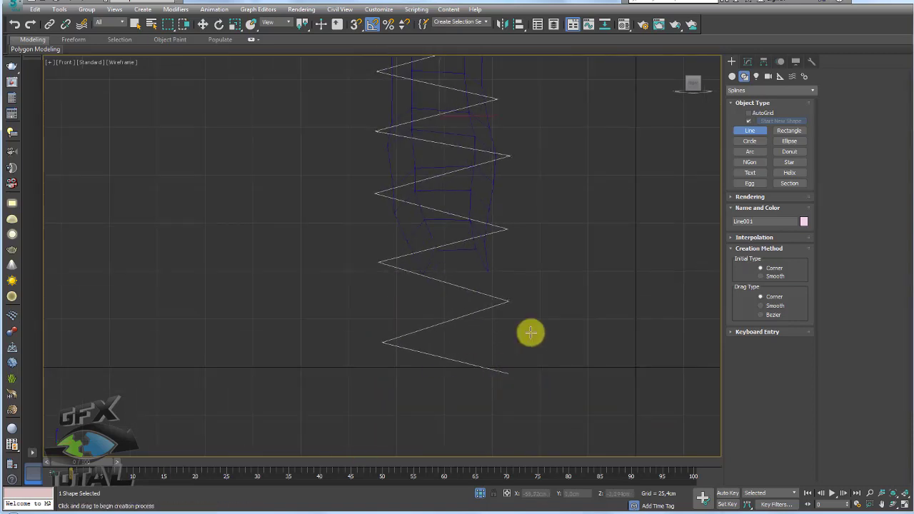
# - Return to the shaded Perspective view to inspect the new lace line
pyautogui.scroll(-3, 528, 331)
pyautogui.press('p')
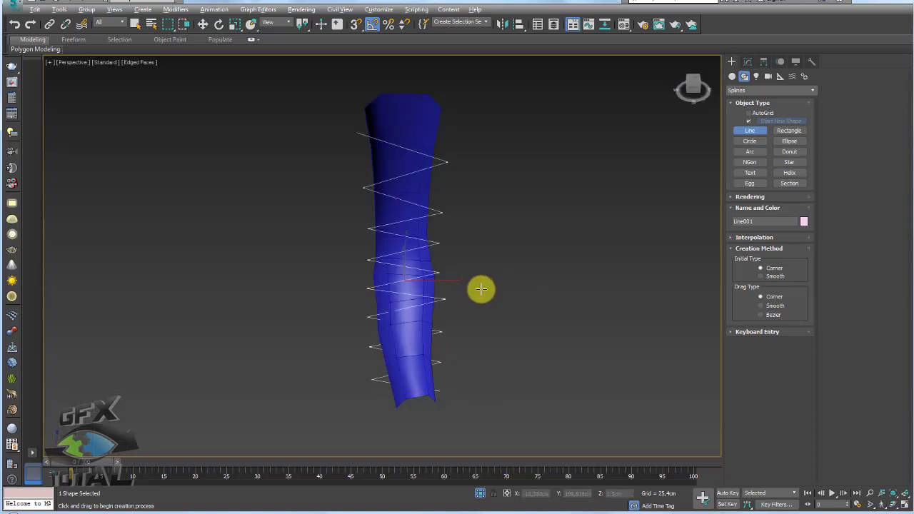
pyautogui.keyDown('alt'); pyautogui.moveTo(481, 288); pyautogui.dragTo(484, 304, button='middle'); pyautogui.keyUp('alt')
pyautogui.press('w')
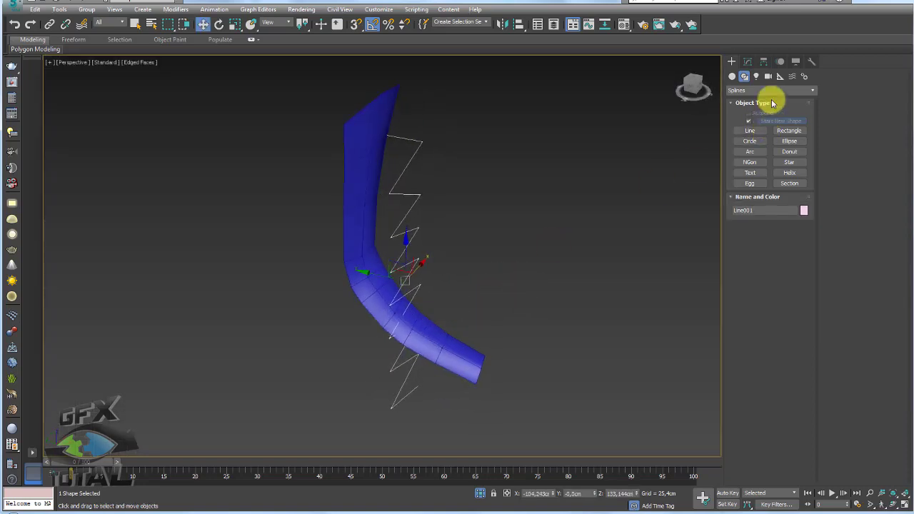
pyautogui.click(748, 62)
# - Add a Bend modifier to the lace line and set its bend axis to Y
pyautogui.click(793, 119)
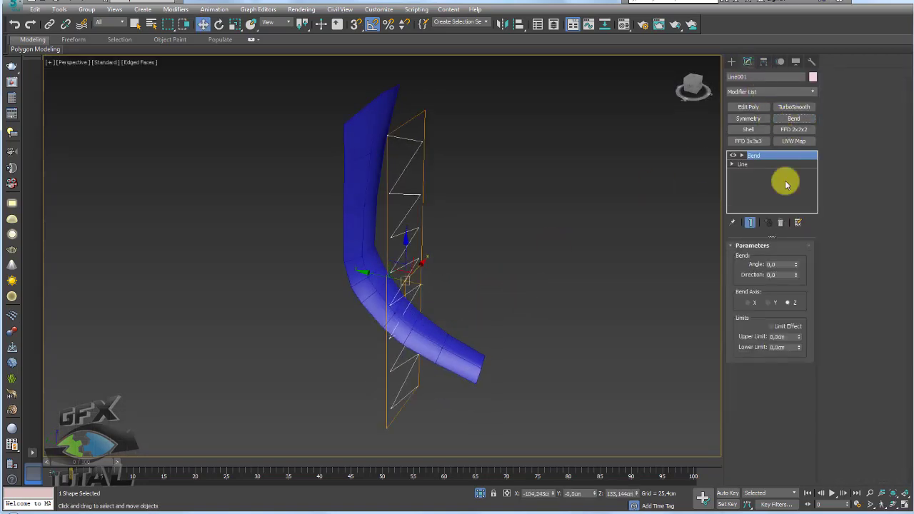
pyautogui.click(763, 300)
pyautogui.moveTo(793, 274); pyautogui.dragTo(792, 231)
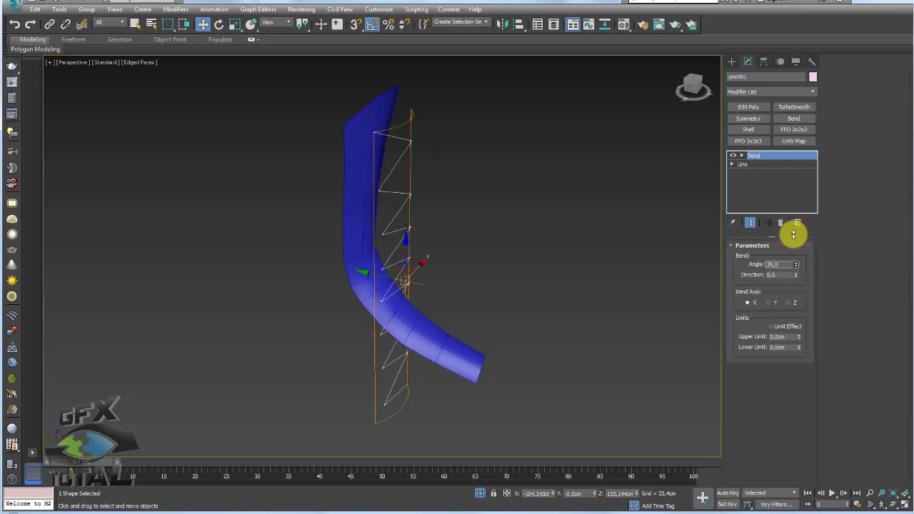
pyautogui.click(776, 302)
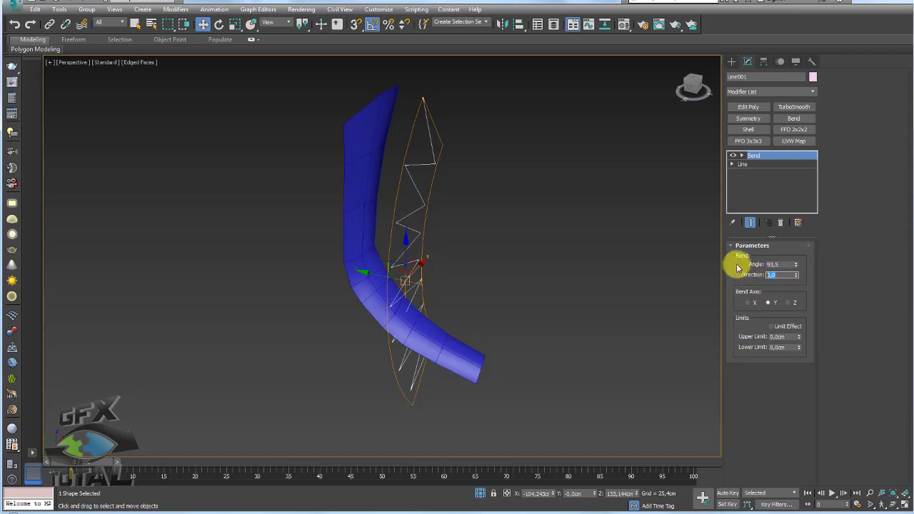
pyautogui.write('90')
pyautogui.moveTo(797, 265); pyautogui.dragTo(794, 253)
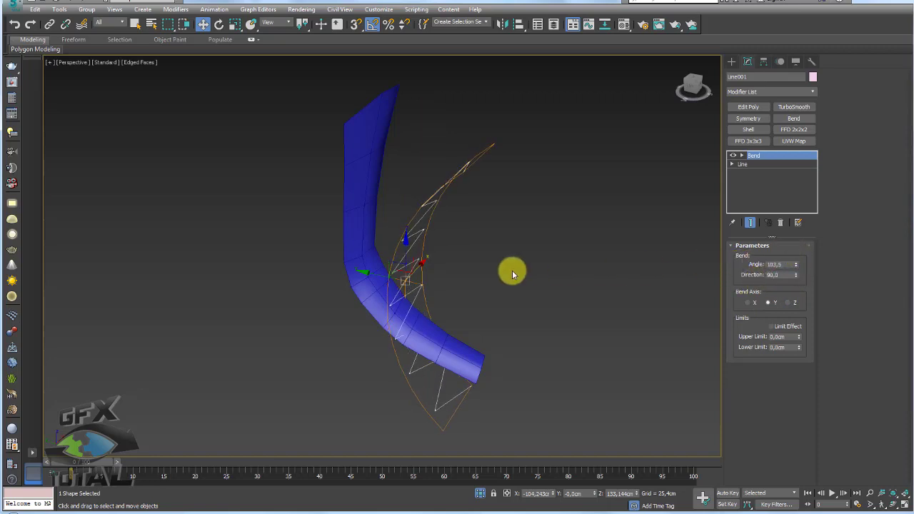
# - Rotate and move the lace onto the tube, raising the bend angle to about 125
pyautogui.press('e')
pyautogui.moveTo(433, 261)
pyautogui.mouseDown()
pyautogui.moveTo(410, 249)
pyautogui.moveTo(425, 249)
pyautogui.mouseUp()
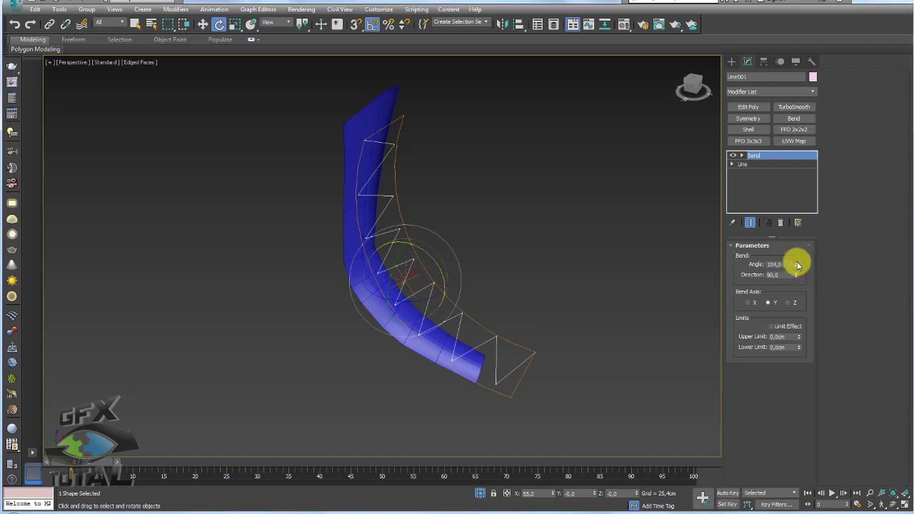
pyautogui.moveTo(798, 266); pyautogui.dragTo(798, 263)
pyautogui.keyDown('alt'); pyautogui.moveTo(545, 303); pyautogui.dragTo(496, 282, button='middle'); pyautogui.keyUp('alt')
pyautogui.press('w')
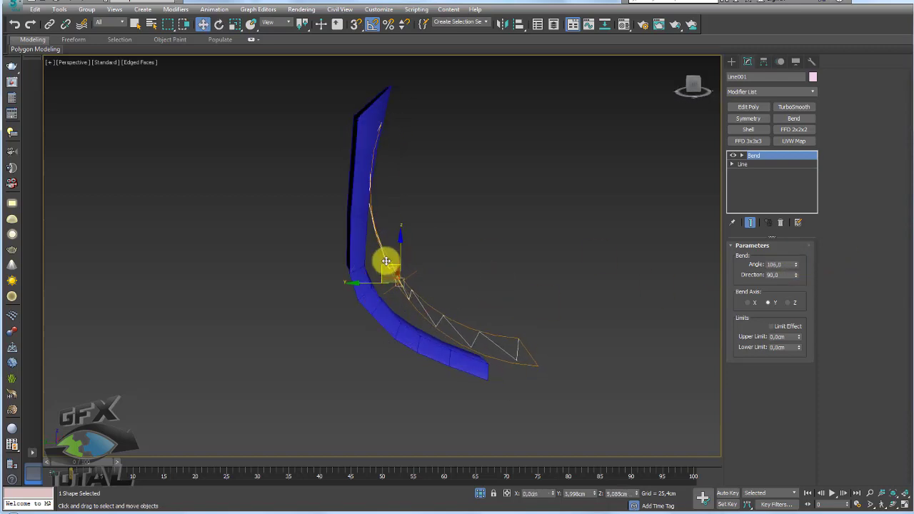
pyautogui.moveTo(385, 261); pyautogui.dragTo(398, 261)
pyautogui.moveTo(798, 265); pyautogui.dragTo(793, 245)
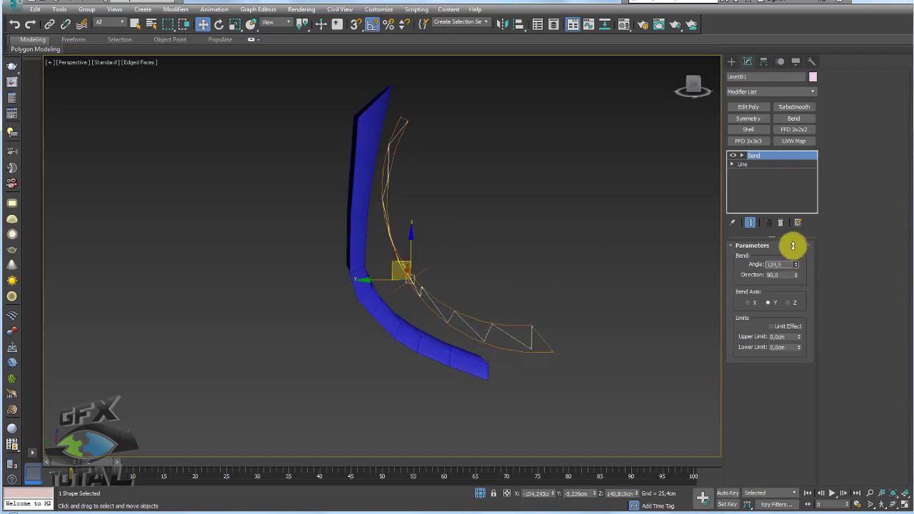
pyautogui.keyDown('alt'); pyautogui.moveTo(557, 289); pyautogui.dragTo(527, 286, button='middle'); pyautogui.keyUp('alt')
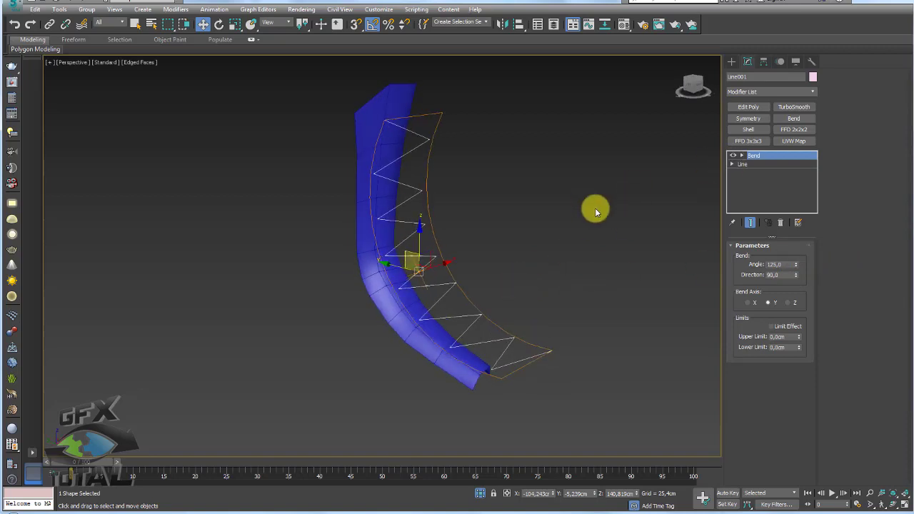
pyautogui.click(768, 163)
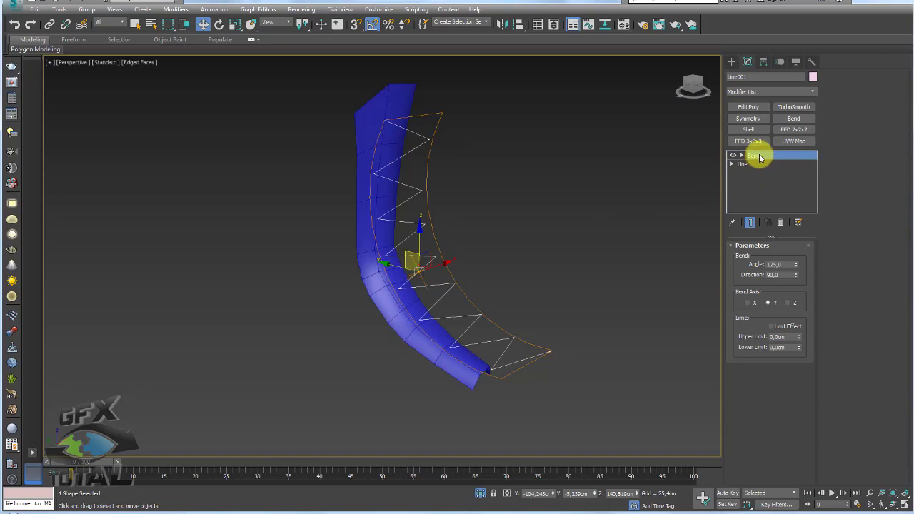
pyautogui.rightClick(427, 246)
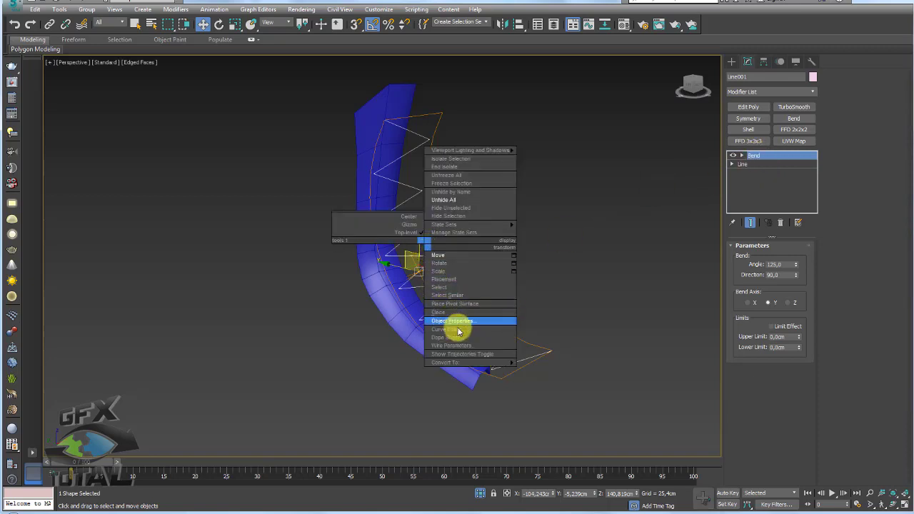
# - Collapse the lace to an editable spline, mirror a copy Line002, and exit isolation
pyautogui.click(553, 362)
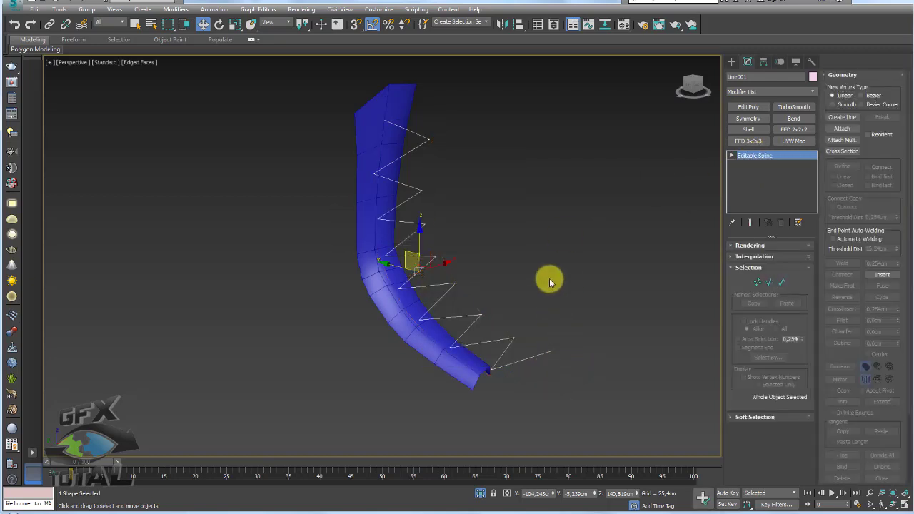
pyautogui.moveTo(518, 277)
pyautogui.keyDown('alt'); pyautogui.mouseDown(button='middle')
pyautogui.moveTo(493, 298)
pyautogui.moveTo(541, 163)
pyautogui.mouseUp(button='middle'); pyautogui.keyUp('alt')
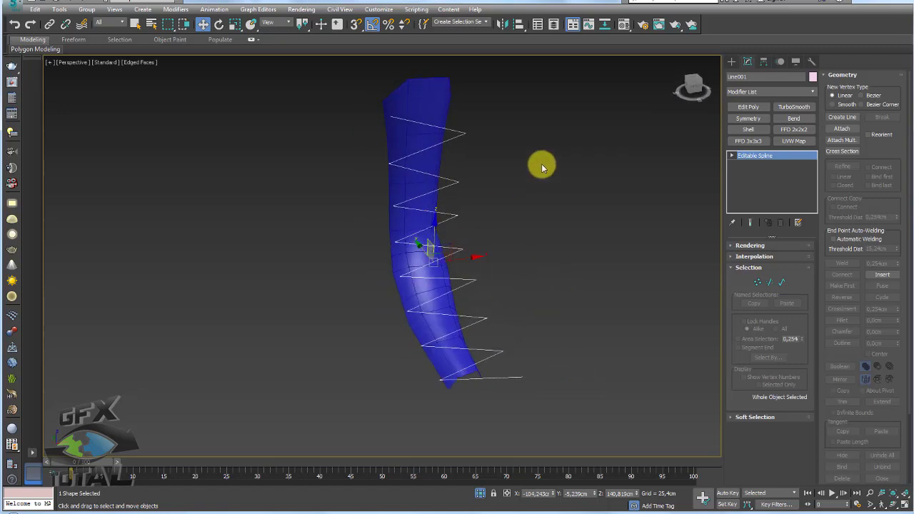
pyautogui.click(505, 26)
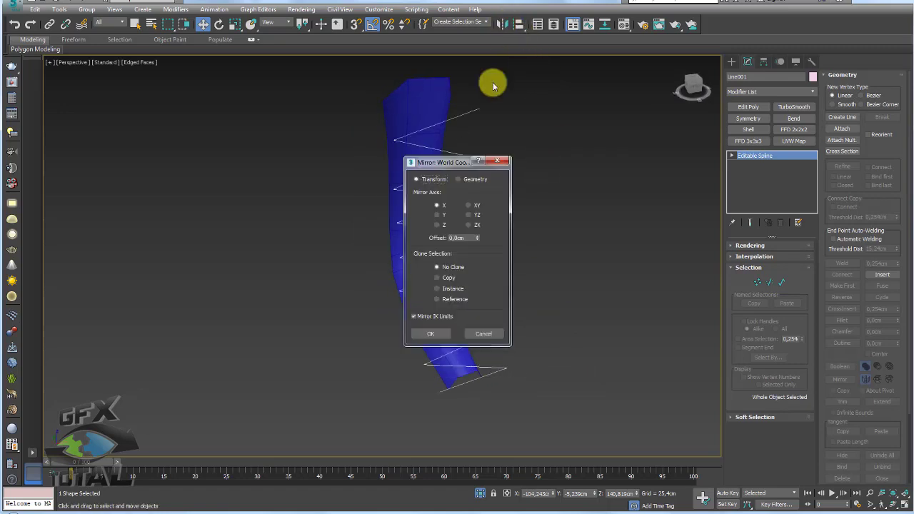
pyautogui.click(430, 334)
pyautogui.moveTo(491, 308)
pyautogui.keyDown('alt'); pyautogui.mouseDown(button='middle')
pyautogui.moveTo(447, 303)
pyautogui.moveTo(519, 352)
pyautogui.moveTo(551, 288)
pyautogui.mouseUp(button='middle'); pyautogui.keyUp('alt')
pyautogui.keyDown('alt'); pyautogui.moveTo(573, 349); pyautogui.dragTo(495, 300, button='middle'); pyautogui.keyUp('alt')
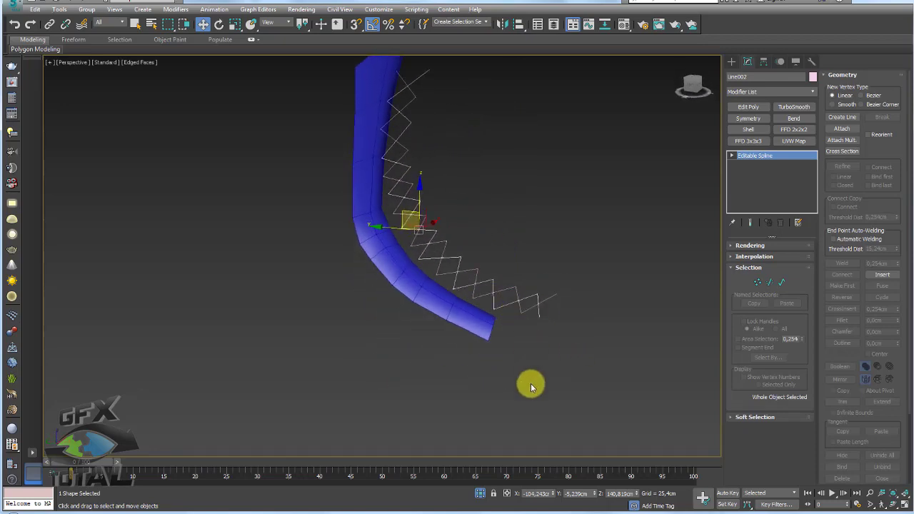
pyautogui.click(481, 494)
# - Select both lace splines and move them down along the tongue
pyautogui.scroll(1, 400, 276)
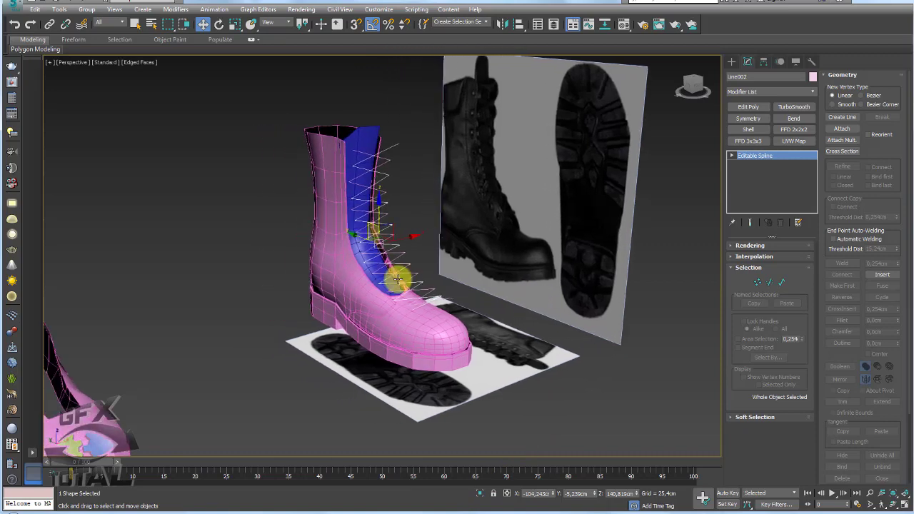
pyautogui.scroll(4, 402, 273)
pyautogui.keyDown('ctrl'); pyautogui.click(445, 225); pyautogui.keyUp('ctrl')
pyautogui.moveTo(445, 225)
pyautogui.keyDown('alt'); pyautogui.mouseDown(button='middle')
pyautogui.moveTo(482, 210)
pyautogui.moveTo(410, 150)
pyautogui.mouseUp(button='middle'); pyautogui.keyUp('alt')
pyautogui.moveTo(415, 155); pyautogui.dragTo(393, 171)
pyautogui.keyDown('alt'); pyautogui.moveTo(393, 171); pyautogui.dragTo(408, 210, button='middle'); pyautogui.keyUp('alt')
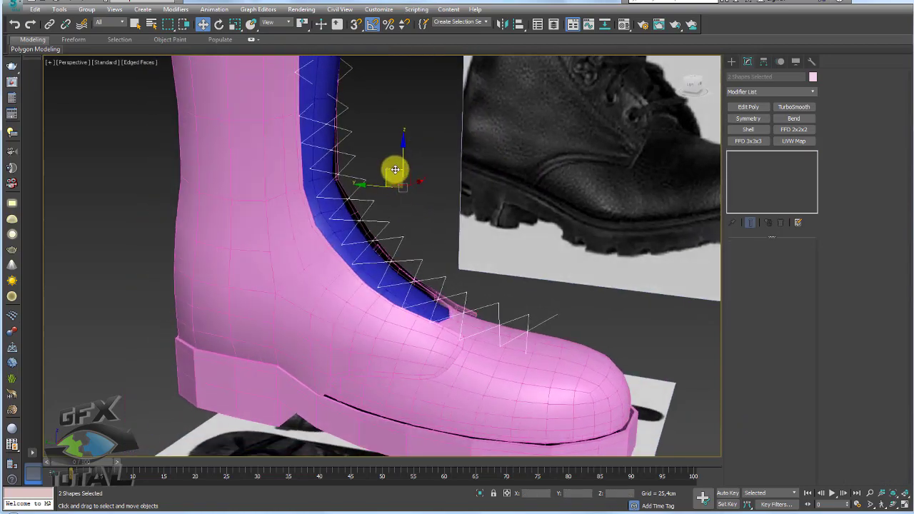
pyautogui.moveTo(516, 313)
pyautogui.keyDown('alt'); pyautogui.mouseDown(button='middle')
pyautogui.moveTo(490, 320)
pyautogui.moveTo(445, 300)
pyautogui.moveTo(479, 306)
pyautogui.mouseUp(button='middle'); pyautogui.keyUp('alt')
pyautogui.scroll(-5, 472, 307)
pyautogui.scroll(2, 471, 307)
pyautogui.scroll(2, 469, 299)
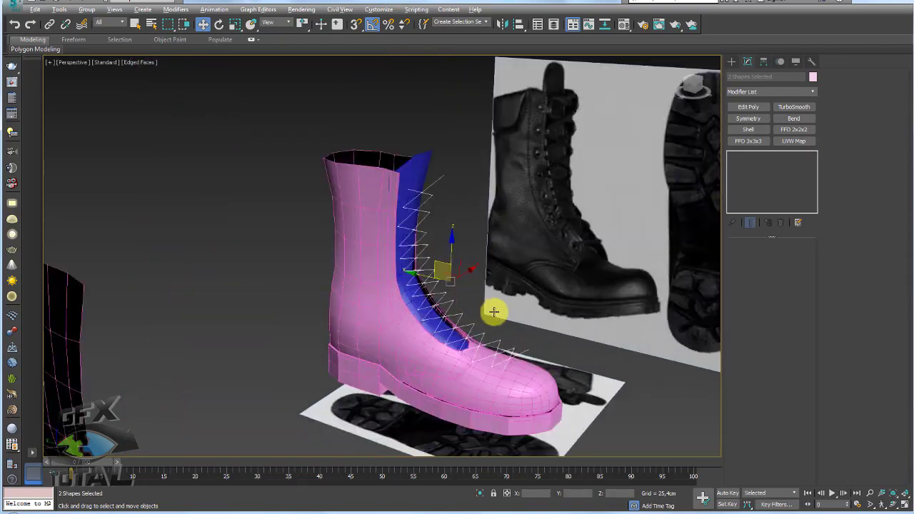
pyautogui.scroll(2, 493, 310)
pyautogui.keyDown('alt'); pyautogui.moveTo(498, 345); pyautogui.dragTo(486, 361, button='middle'); pyautogui.keyUp('alt')
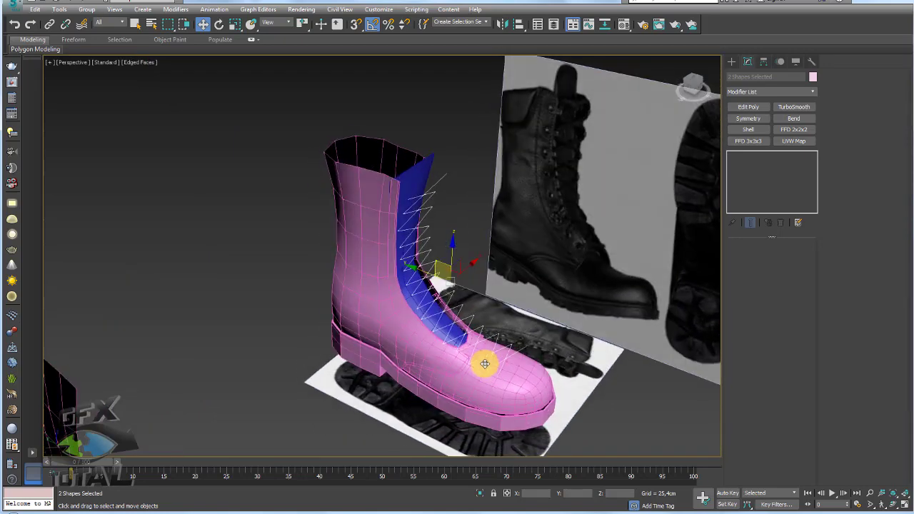
pyautogui.scroll(2, 473, 298)
pyautogui.scroll(1, 470, 288)
# - Inspect the lace spline's vertices at Vertex level near the toe and instep
pyautogui.click(545, 290)
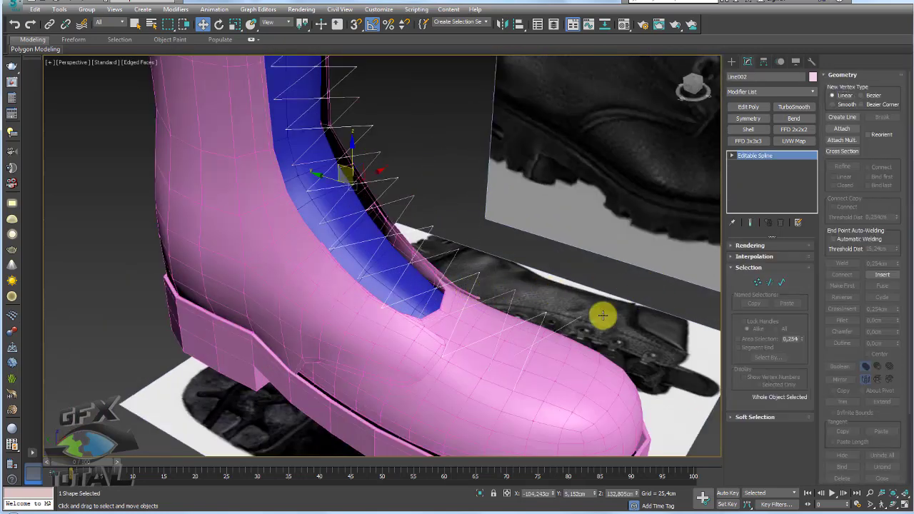
pyautogui.click(758, 282)
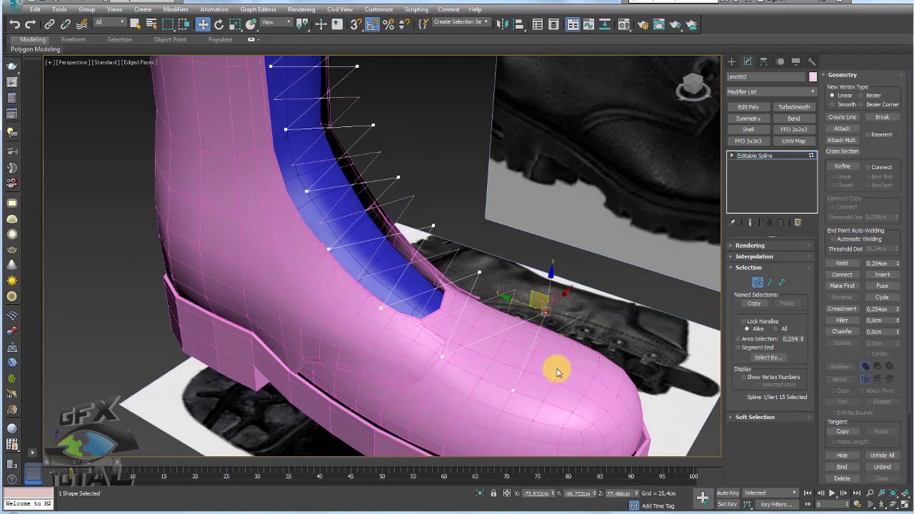
pyautogui.click(518, 386)
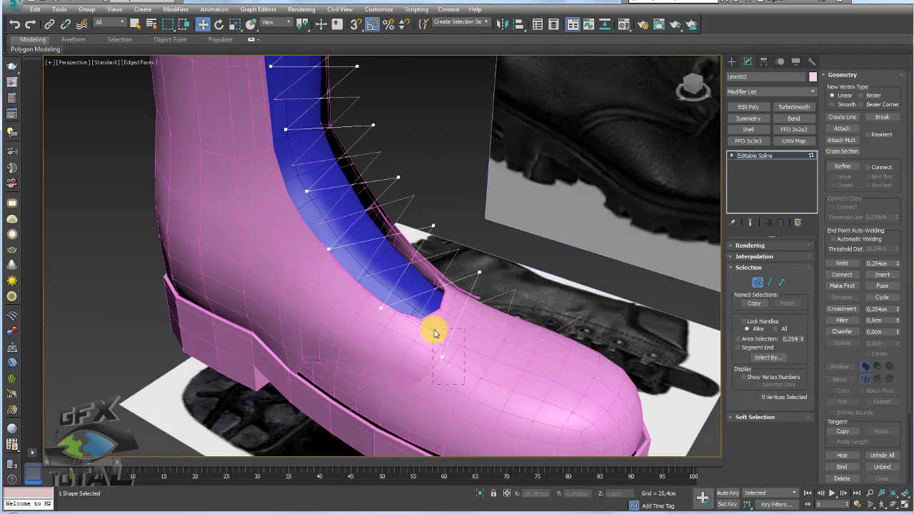
pyautogui.moveTo(435, 333); pyautogui.dragTo(438, 333)
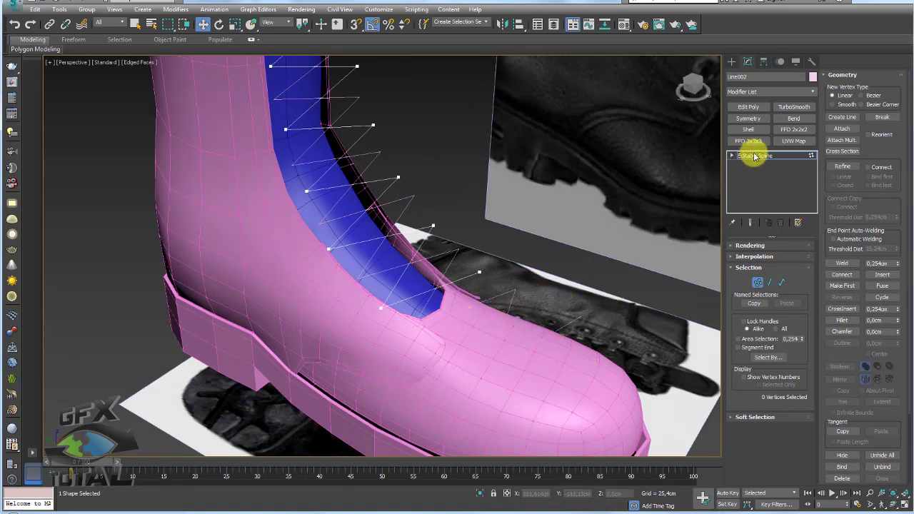
pyautogui.click(756, 157)
pyautogui.click(757, 284)
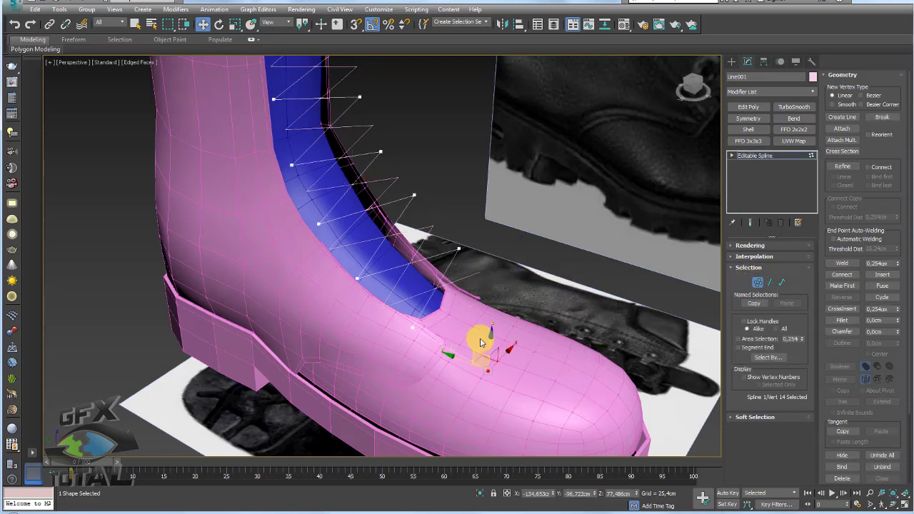
pyautogui.click(756, 155)
pyautogui.scroll(-6, 425, 257)
pyautogui.scroll(3, 430, 264)
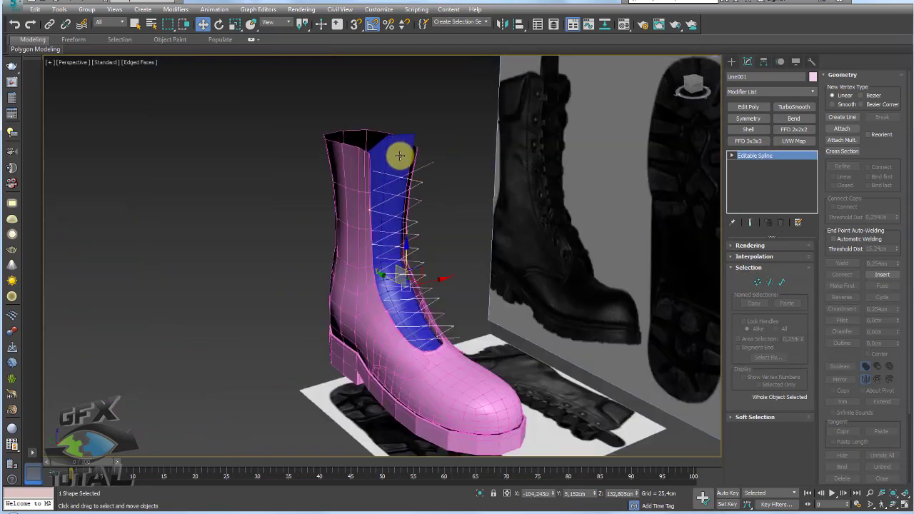
pyautogui.scroll(3, 398, 181)
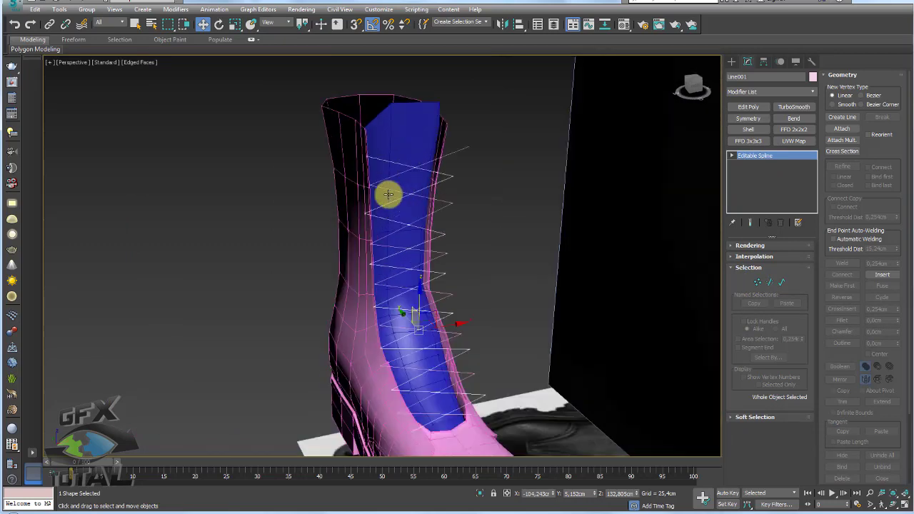
pyautogui.moveTo(388, 194)
pyautogui.keyDown('alt'); pyautogui.mouseDown(button='middle')
pyautogui.moveTo(423, 195)
pyautogui.moveTo(433, 178)
pyautogui.mouseUp(button='middle'); pyautogui.keyUp('alt')
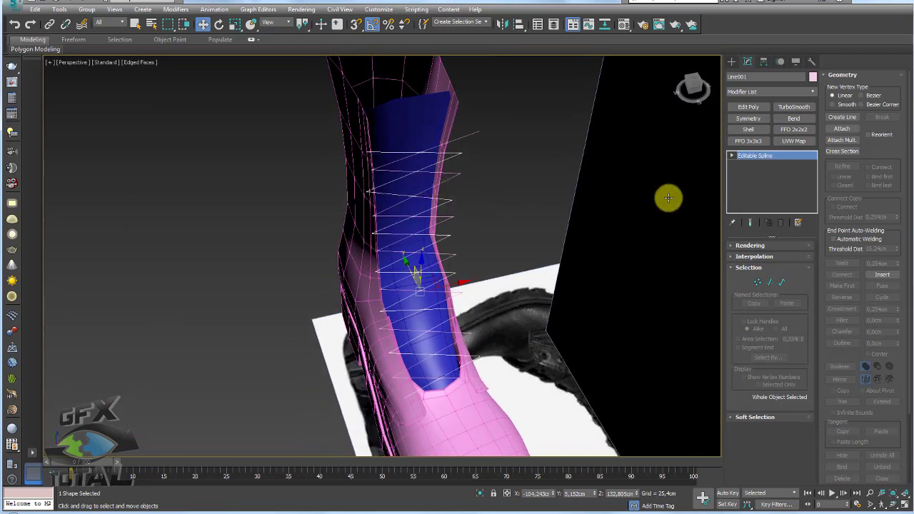
pyautogui.click(757, 282)
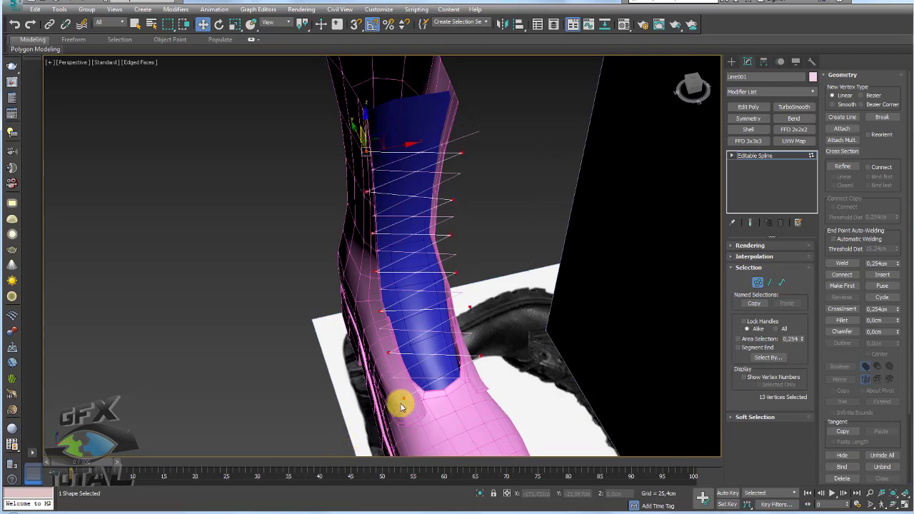
pyautogui.keyDown('alt'); pyautogui.moveTo(398, 402); pyautogui.dragTo(596, 216, button='middle'); pyautogui.keyUp('alt')
pyautogui.click(755, 155)
pyautogui.keyDown('alt'); pyautogui.moveTo(468, 213); pyautogui.dragTo(504, 196, button='middle'); pyautogui.keyUp('alt')
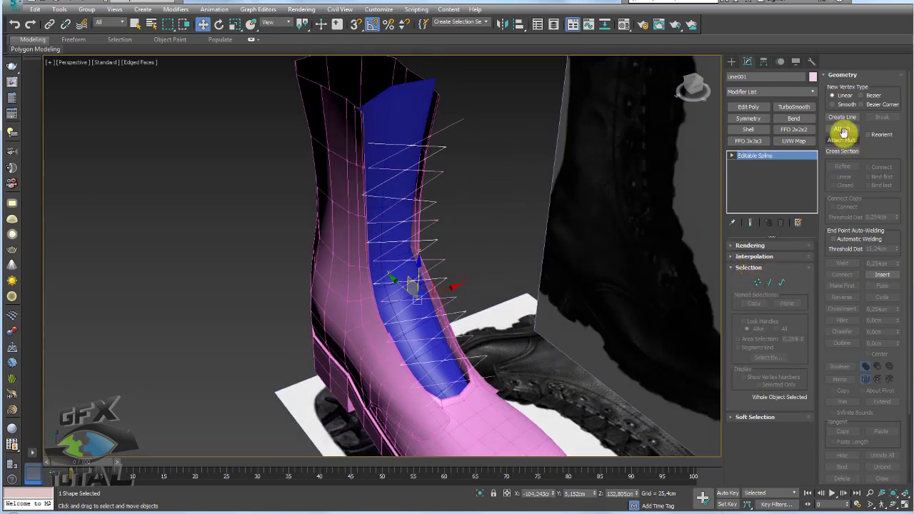
# - Attach the Line002 lace spline to Line001 and add a Spline IK Control modifier
pyautogui.click(843, 132)
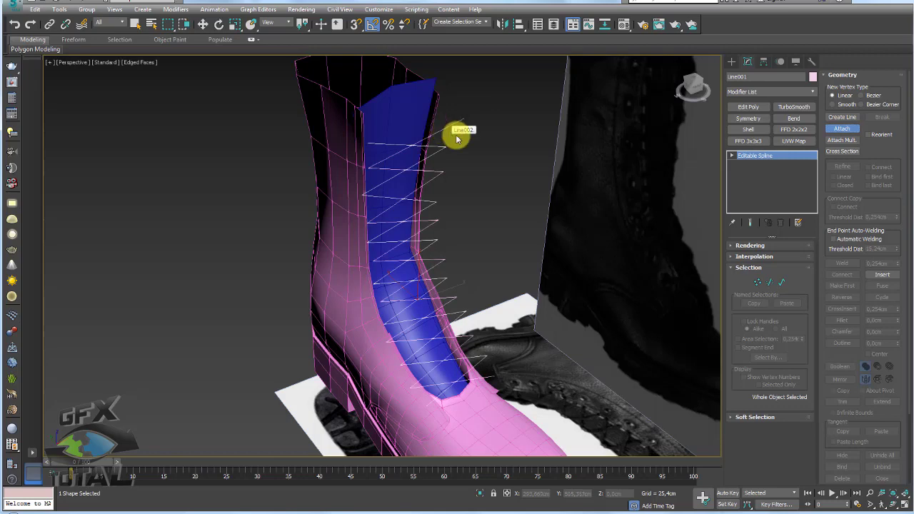
pyautogui.click(457, 139)
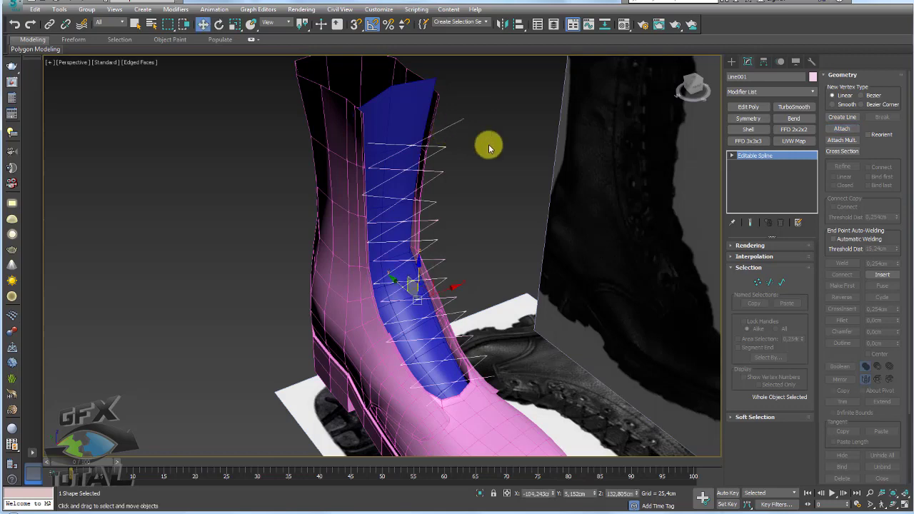
pyautogui.click(812, 92)
pyautogui.moveTo(813, 104); pyautogui.dragTo(812, 289)
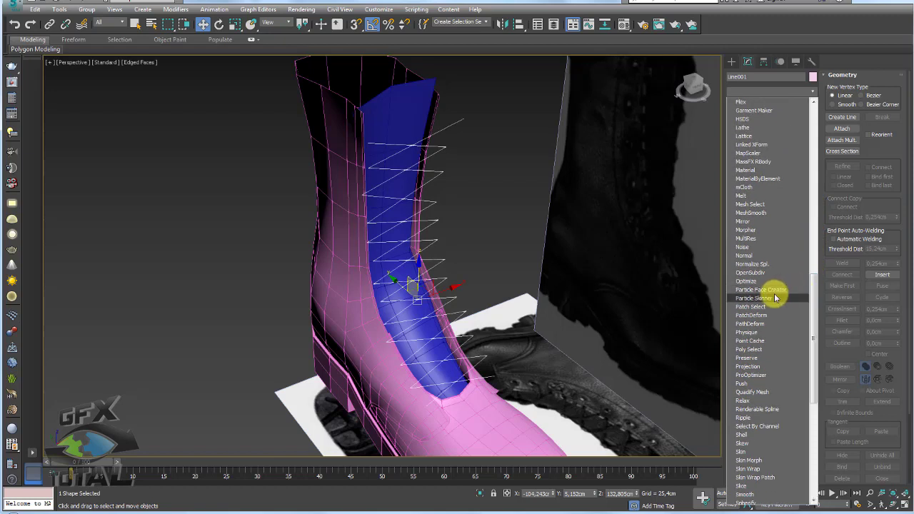
pyautogui.scroll(-11, 770, 300)
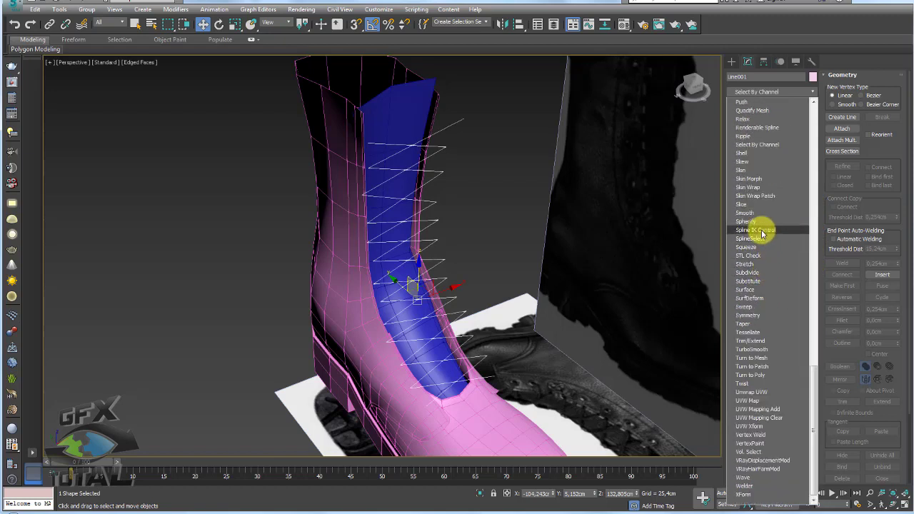
pyautogui.click(763, 234)
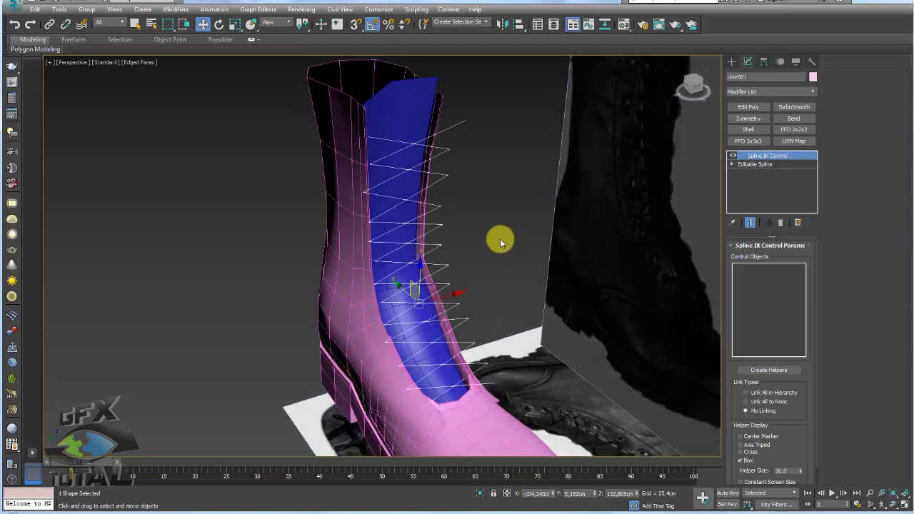
# - Set Spline IK Control to No Linking, create helpers on every knot, and check them
pyautogui.scroll(-1, 779, 371)
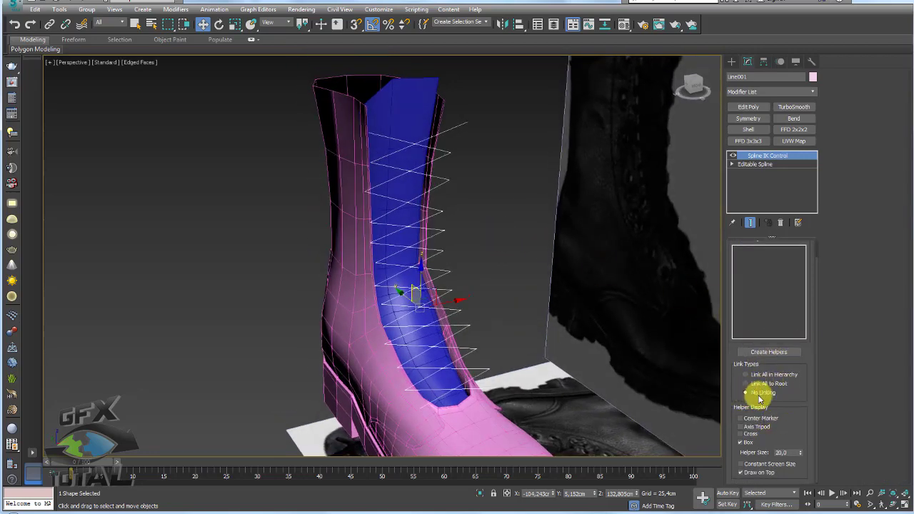
pyautogui.click(759, 393)
pyautogui.click(769, 352)
pyautogui.moveTo(450, 200)
pyautogui.keyDown('alt'); pyautogui.mouseDown(button='middle')
pyautogui.moveTo(439, 201)
pyautogui.moveTo(462, 194)
pyautogui.mouseUp(button='middle'); pyautogui.keyUp('alt')
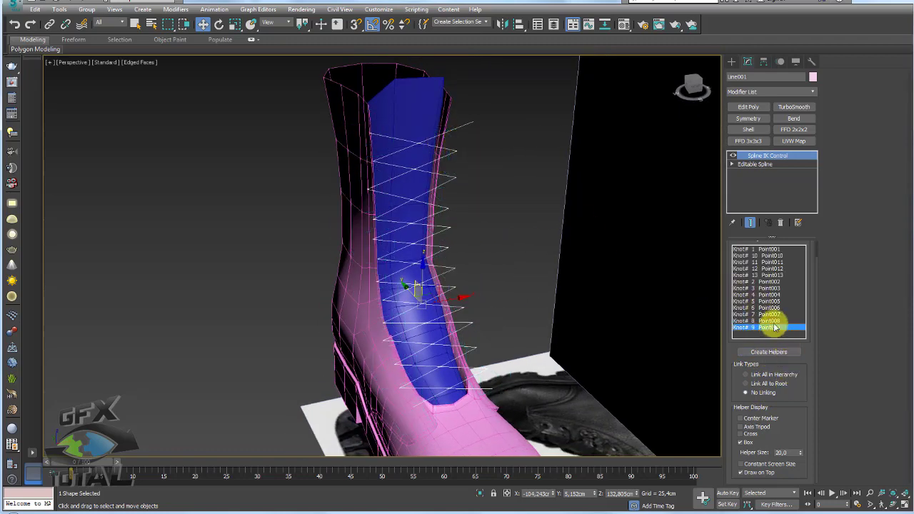
pyautogui.click(765, 250)
pyautogui.keyDown('alt'); pyautogui.moveTo(543, 300); pyautogui.dragTo(521, 286, button='middle'); pyautogui.keyUp('alt')
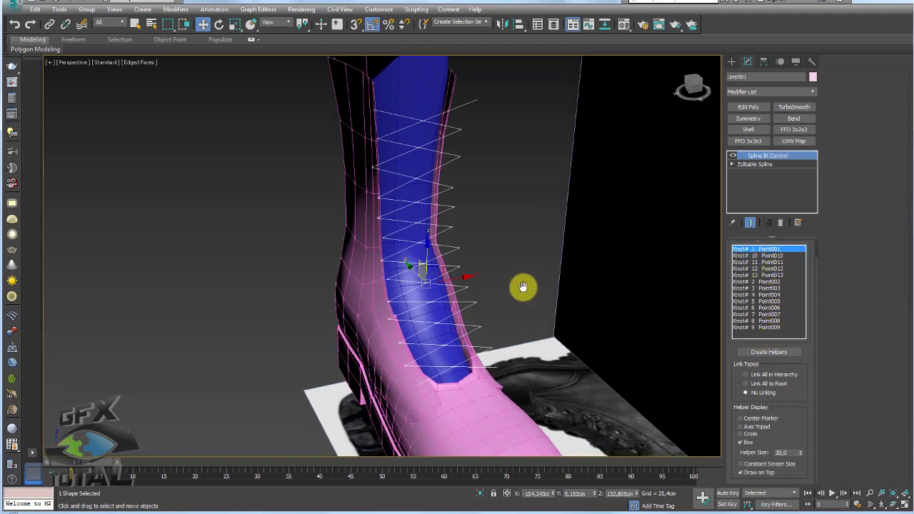
# - Remove and reapply Spline IK Control, then edit the Helper Size value to 8
pyautogui.hotkey('ctrl', 'z')
pyautogui.keyDown('alt'); pyautogui.moveTo(513, 245); pyautogui.dragTo(776, 160, button='middle'); pyautogui.keyUp('alt')
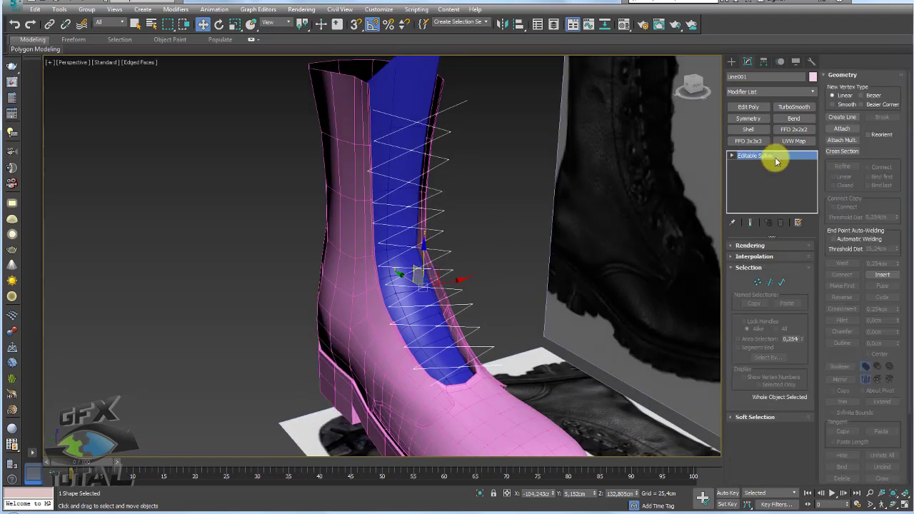
pyautogui.click(812, 93)
pyautogui.moveTo(811, 112); pyautogui.dragTo(807, 465)
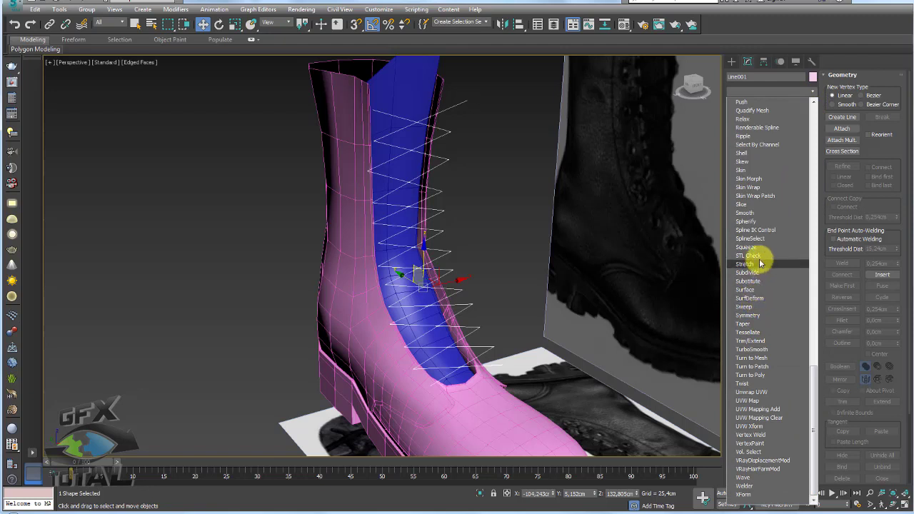
pyautogui.click(761, 231)
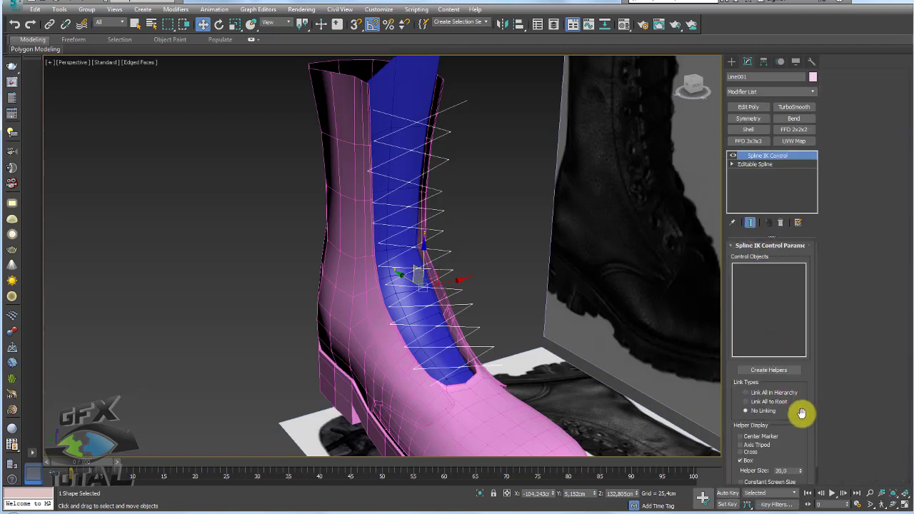
pyautogui.doubleClick(798, 452)
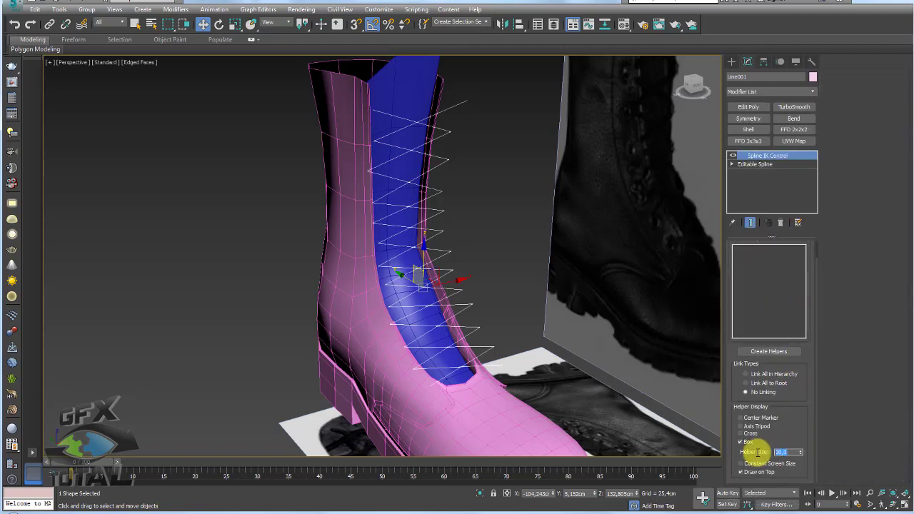
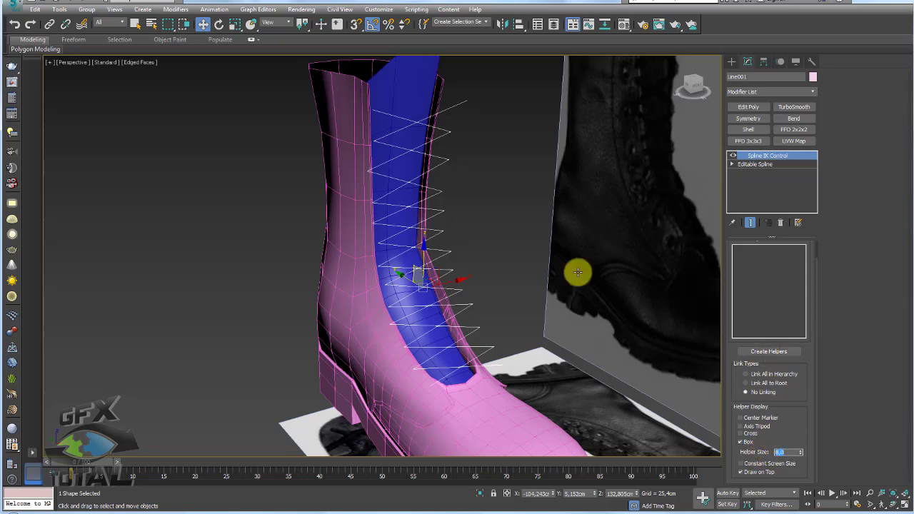
# - Create point helpers at all 13 knots of the lace spline with Spline IK Control
pyautogui.click(769, 352)
pyautogui.moveTo(483, 224)
pyautogui.keyDown('alt'); pyautogui.mouseDown(button='middle')
pyautogui.moveTo(431, 249)
pyautogui.moveTo(445, 230)
pyautogui.moveTo(471, 231)
pyautogui.moveTo(461, 245)
pyautogui.moveTo(445, 219)
pyautogui.mouseUp(button='middle'); pyautogui.keyUp('alt')
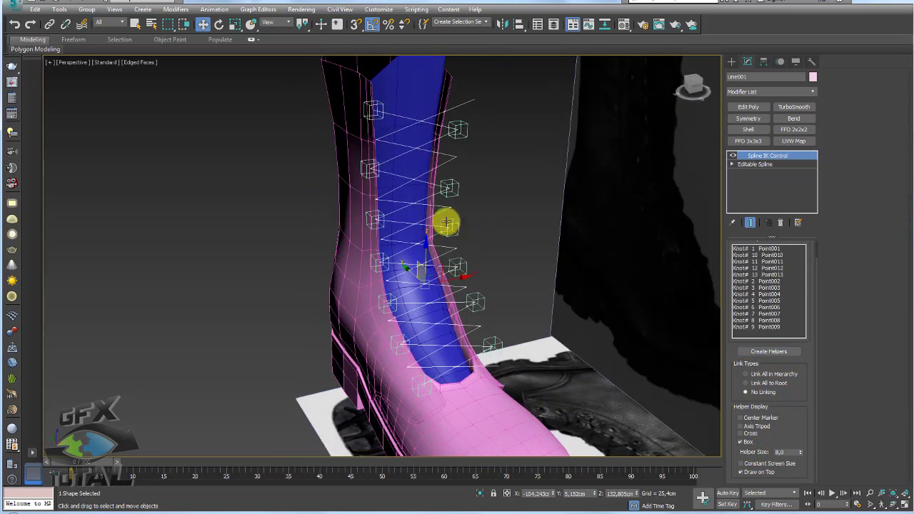
pyautogui.moveTo(443, 132)
pyautogui.keyDown('alt'); pyautogui.mouseDown(button='middle')
pyautogui.moveTo(423, 137)
pyautogui.moveTo(465, 263)
pyautogui.moveTo(482, 173)
pyautogui.mouseUp(button='middle'); pyautogui.keyUp('alt')
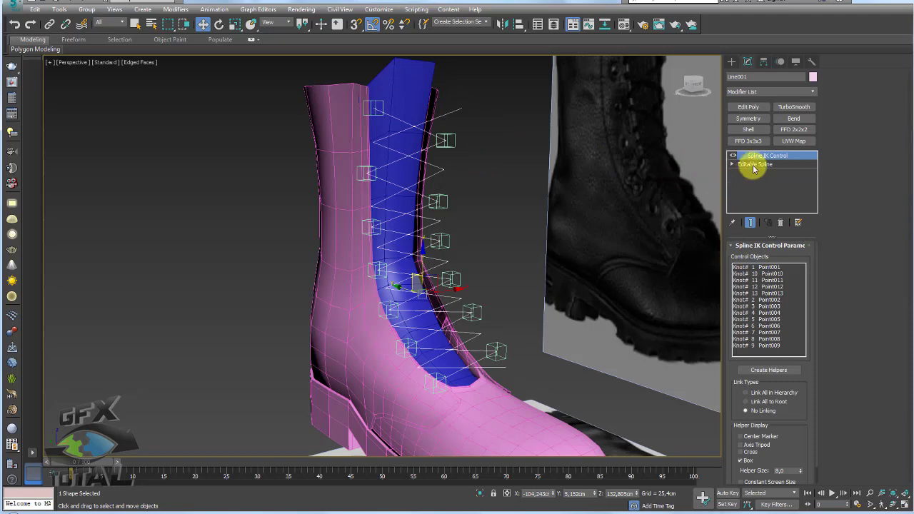
# - Inspect the Line001 lace spline's vertices in the Editable Spline base object
pyautogui.click(755, 166)
pyautogui.click(781, 283)
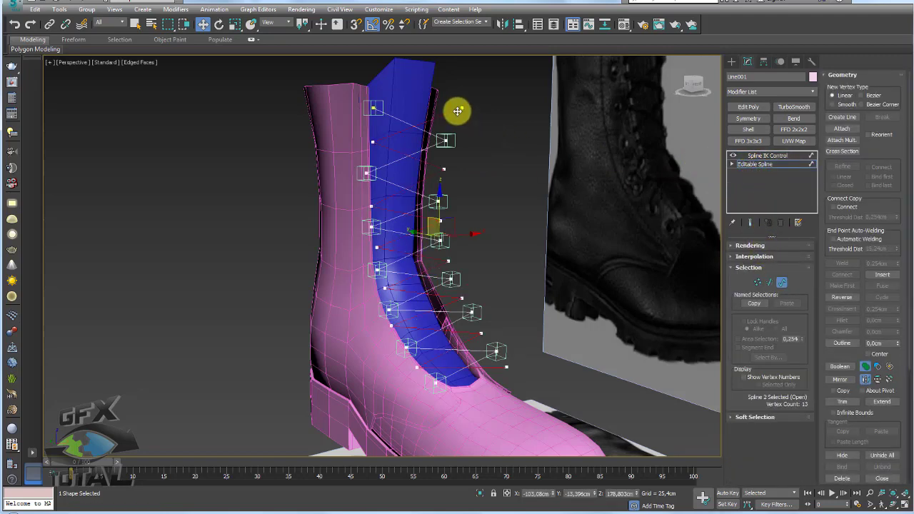
pyautogui.click(760, 282)
pyautogui.click(444, 142)
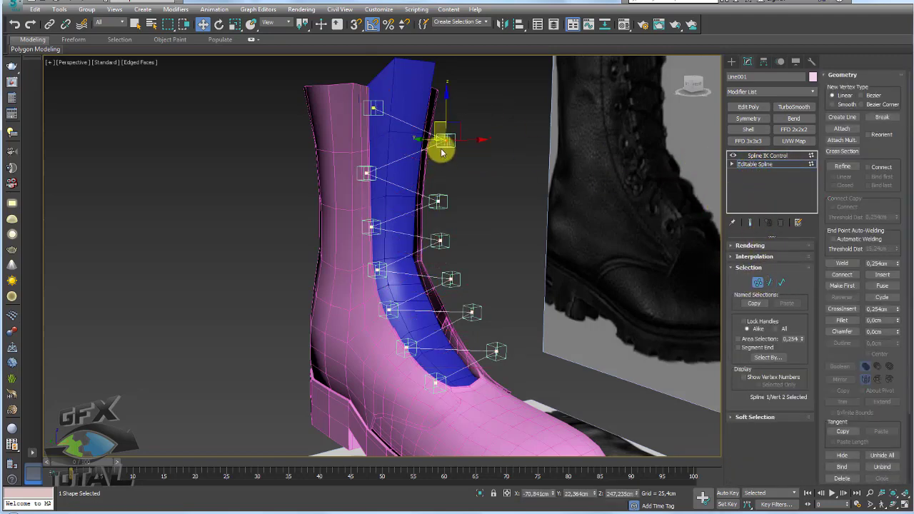
pyautogui.moveTo(439, 147)
pyautogui.keyDown('alt'); pyautogui.mouseDown(button='middle')
pyautogui.moveTo(445, 188)
pyautogui.moveTo(466, 225)
pyautogui.moveTo(429, 236)
pyautogui.mouseUp(button='middle'); pyautogui.keyUp('alt')
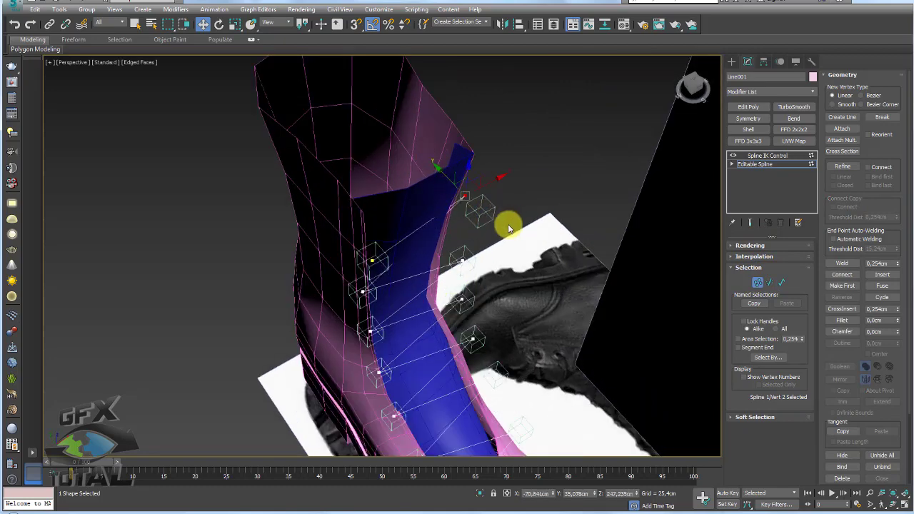
# - Return to the Spline IK Control modifier and select helper Point002
pyautogui.click(766, 155)
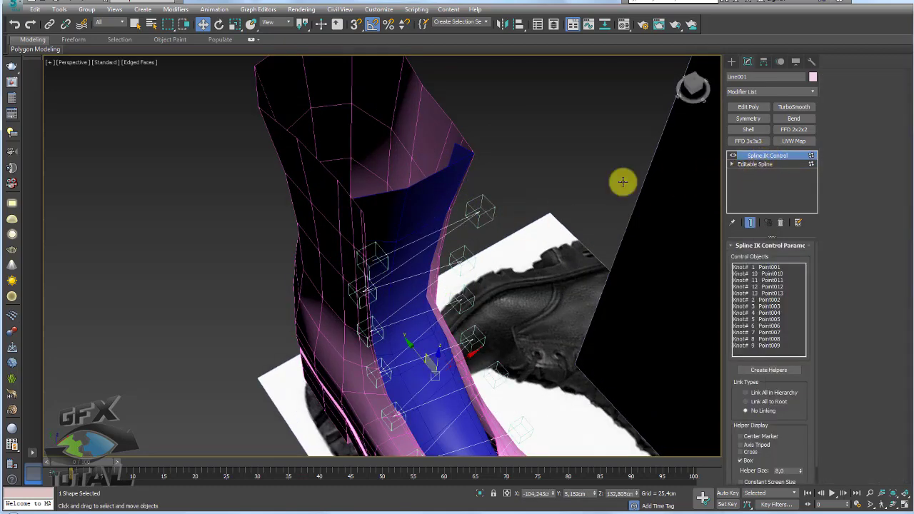
pyautogui.click(757, 164)
pyautogui.click(766, 155)
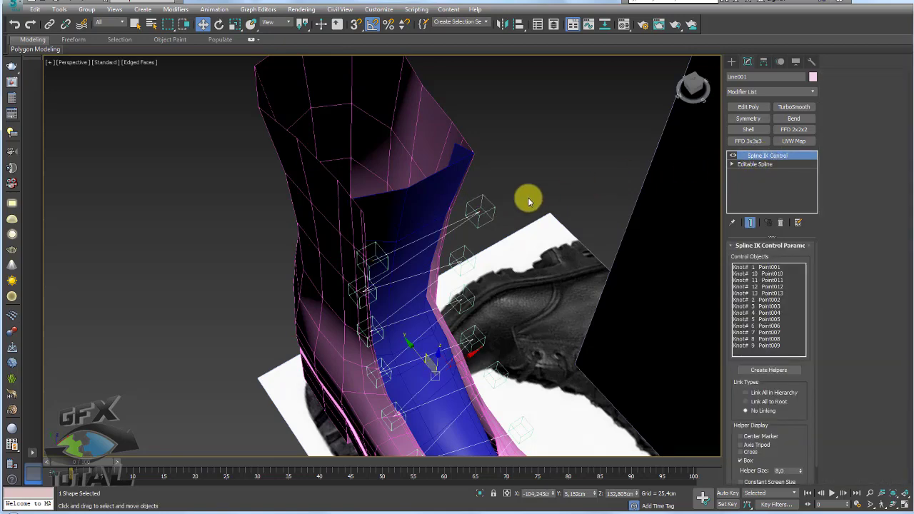
pyautogui.click(490, 207)
pyautogui.keyDown('alt'); pyautogui.moveTo(490, 207); pyautogui.dragTo(471, 200, button='middle'); pyautogui.keyUp('alt')
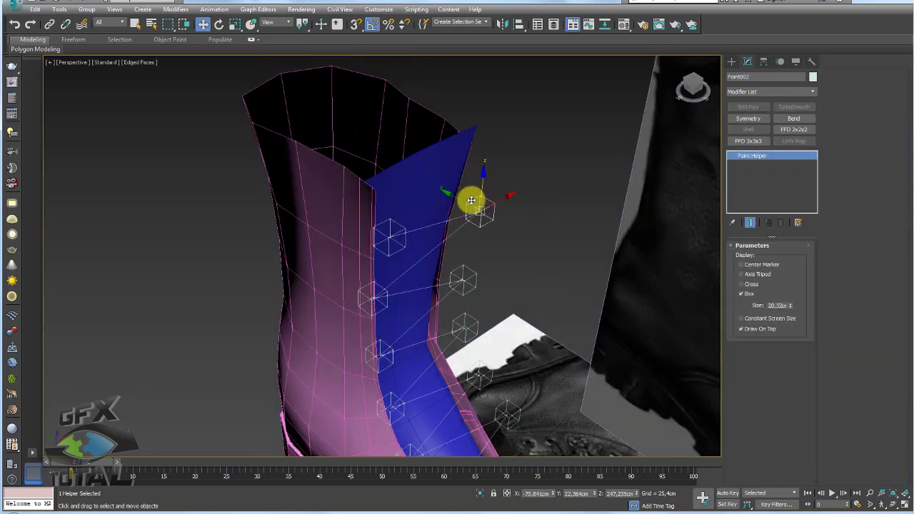
# - Move the upper helper pairs, including Point004 and its partner, up along the boot opening
pyautogui.keyDown('ctrl'); pyautogui.click(383, 215); pyautogui.keyUp('ctrl')
pyautogui.moveTo(413, 208); pyautogui.dragTo(386, 203)
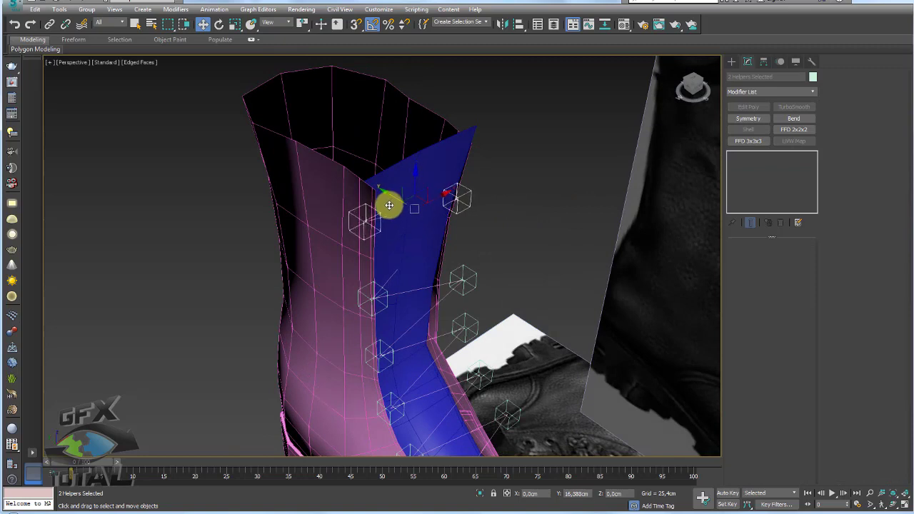
pyautogui.click(460, 267)
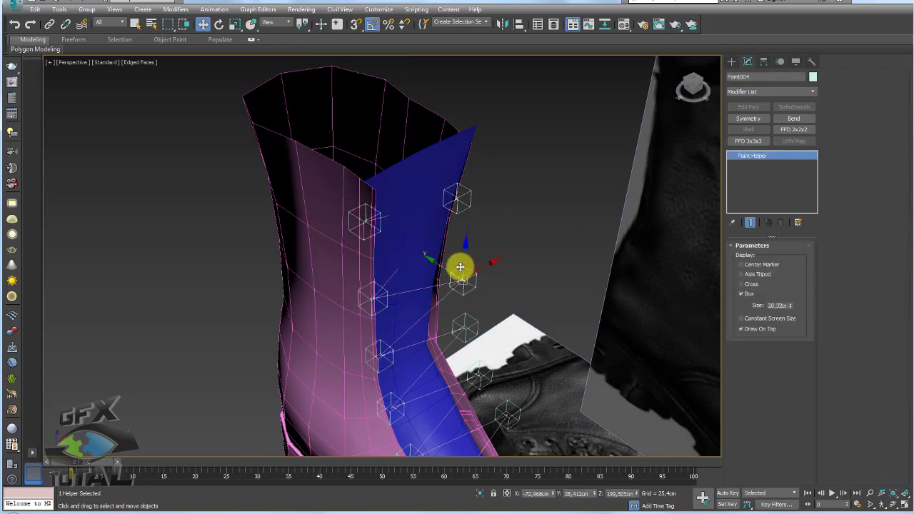
pyautogui.keyDown('ctrl'); pyautogui.click(358, 292); pyautogui.keyUp('ctrl')
pyautogui.moveTo(380, 271); pyautogui.dragTo(368, 268)
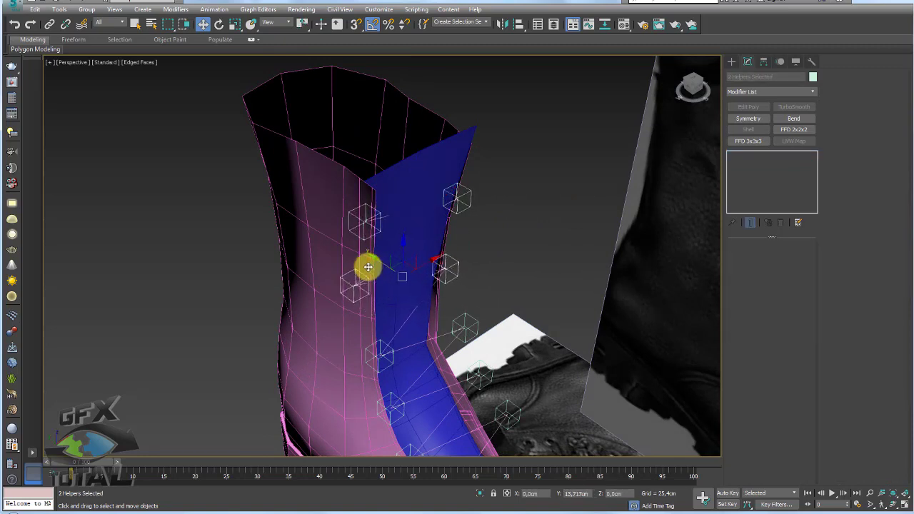
pyautogui.click(453, 318)
pyautogui.keyDown('ctrl'); pyautogui.click(371, 349); pyautogui.keyUp('ctrl')
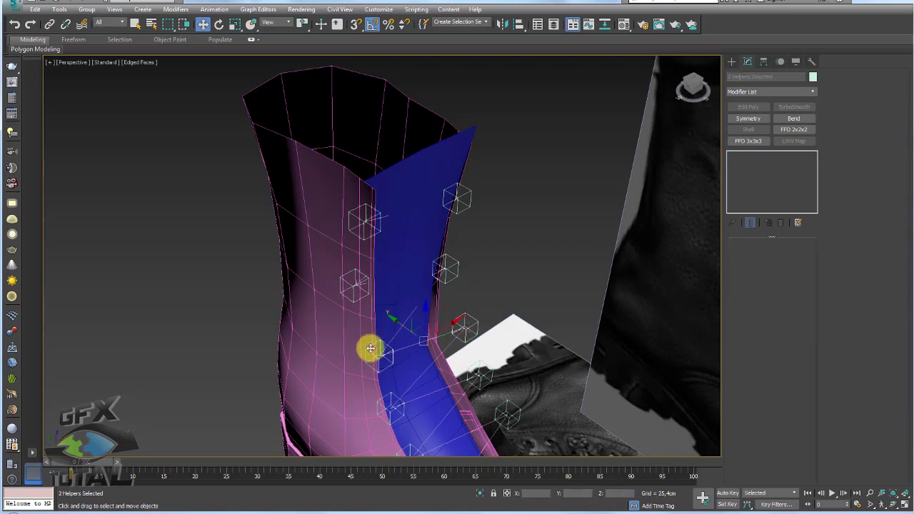
pyautogui.moveTo(433, 359); pyautogui.dragTo(478, 257, button='middle')
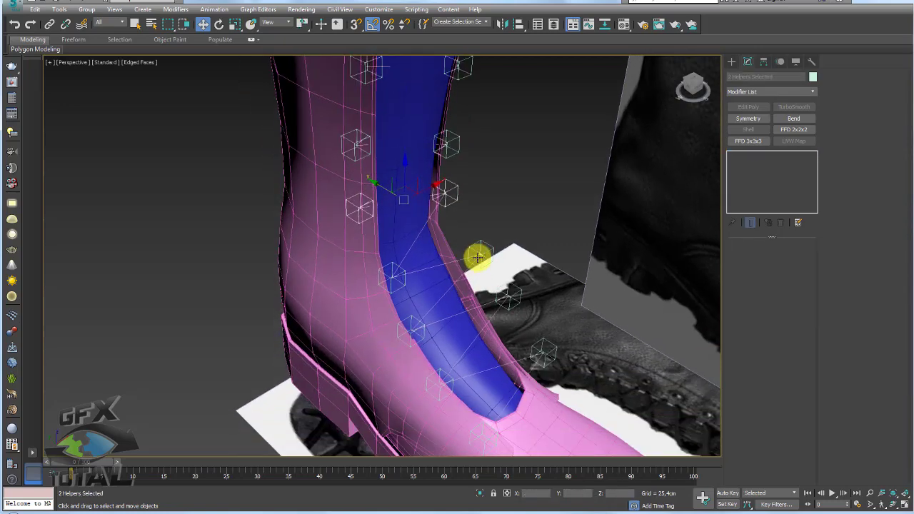
# - Move the instep helper pairs, including Point008 and Point012, down-left onto the boot edge
pyautogui.click(470, 250)
pyautogui.keyDown('ctrl'); pyautogui.click(379, 271); pyautogui.keyUp('ctrl')
pyautogui.keyDown('alt'); pyautogui.moveTo(378, 270); pyautogui.dragTo(418, 255, button='middle'); pyautogui.keyUp('alt')
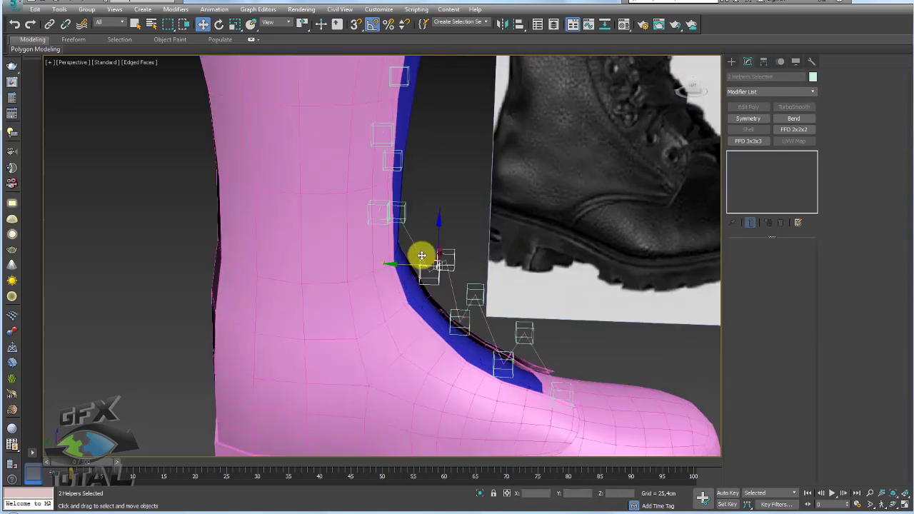
pyautogui.click(470, 290)
pyautogui.keyDown('ctrl'); pyautogui.click(456, 309); pyautogui.keyUp('ctrl')
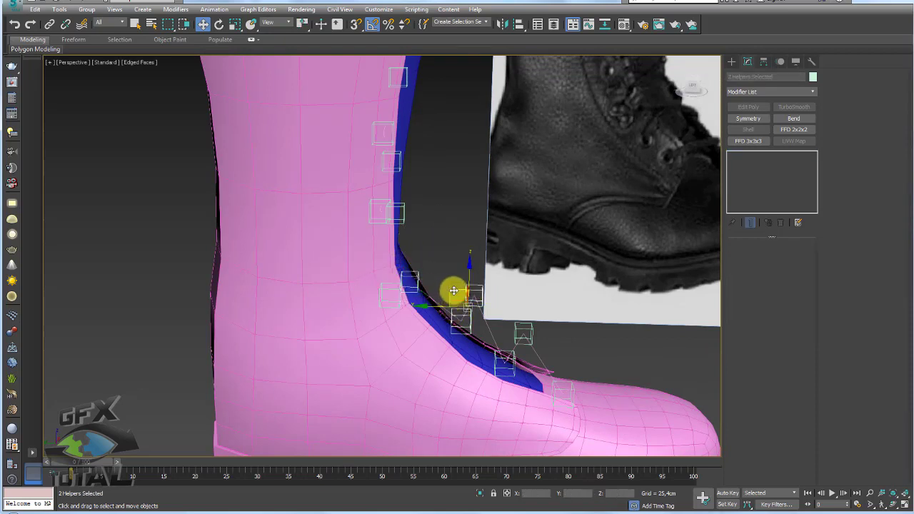
pyautogui.moveTo(454, 291); pyautogui.dragTo(431, 315)
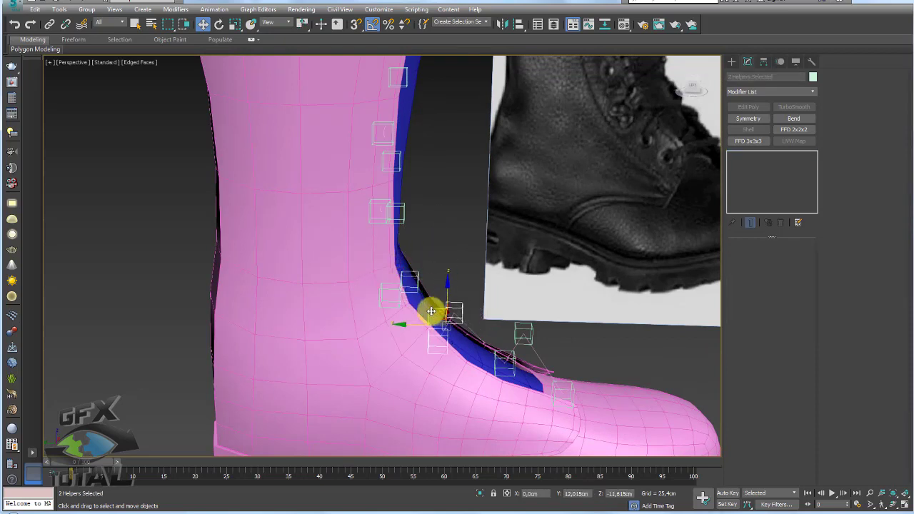
pyautogui.click(519, 330)
pyautogui.keyDown('ctrl'); pyautogui.click(505, 350); pyautogui.keyUp('ctrl')
pyautogui.moveTo(502, 333); pyautogui.dragTo(490, 353)
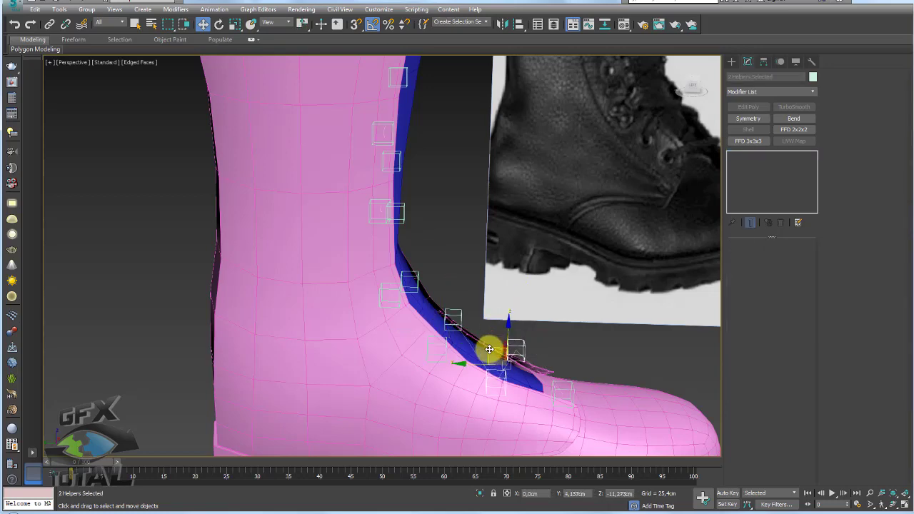
# - Lower Point013 onto the edge near the toe, then zoom out to see both boots
pyautogui.click(553, 385)
pyautogui.keyDown('alt'); pyautogui.moveTo(552, 385); pyautogui.dragTo(551, 333, button='middle'); pyautogui.keyUp('alt')
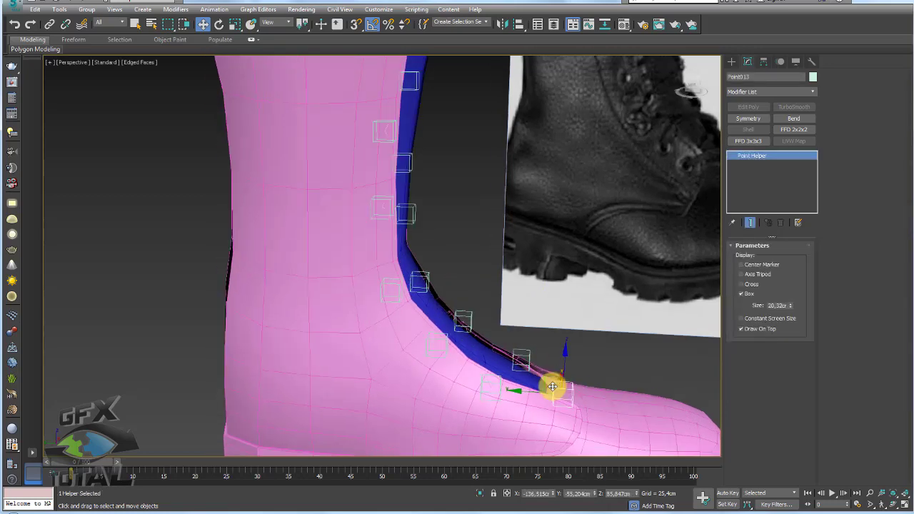
pyautogui.moveTo(549, 330); pyautogui.dragTo(549, 352)
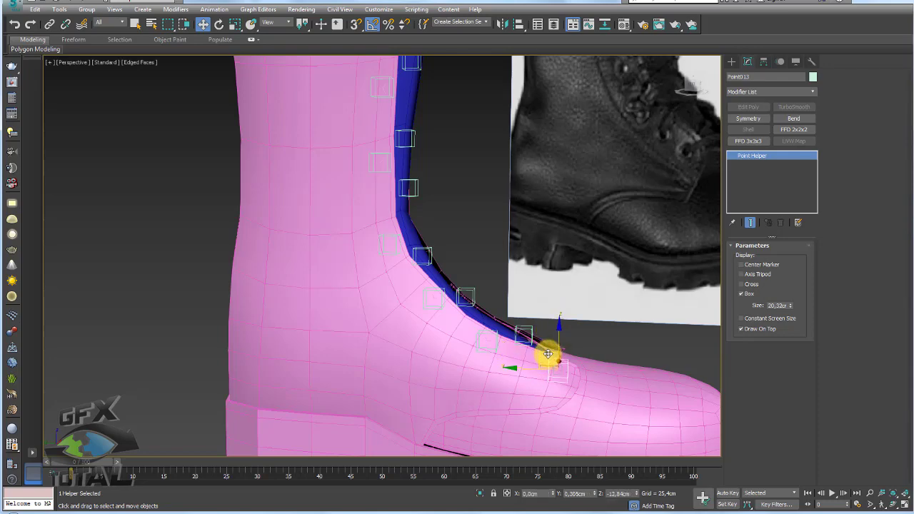
pyautogui.scroll(-5, 547, 353)
pyautogui.keyDown('alt'); pyautogui.moveTo(559, 358); pyautogui.dragTo(490, 364, button='middle'); pyautogui.keyUp('alt')
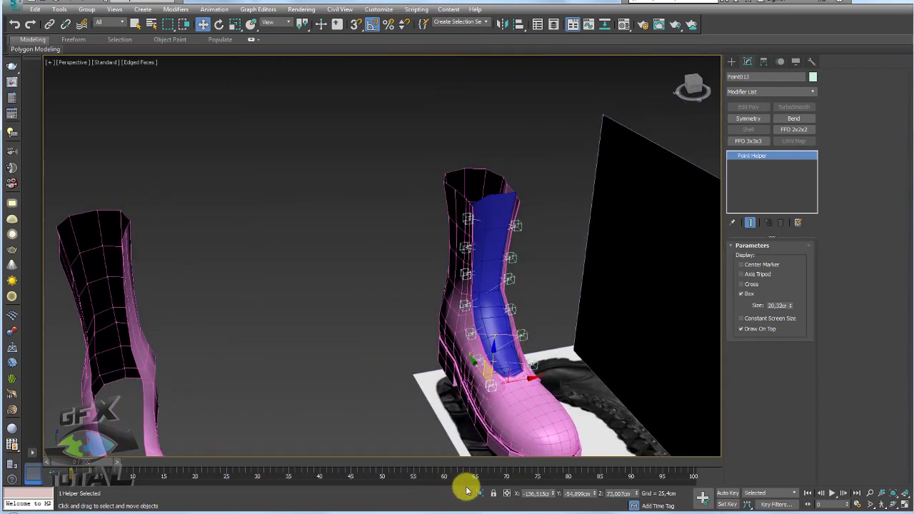
# - Turn off Isolate Selection to show the whole scene, then clear the current selection
pyautogui.hotkey('alt', 'q')
pyautogui.click(485, 492)
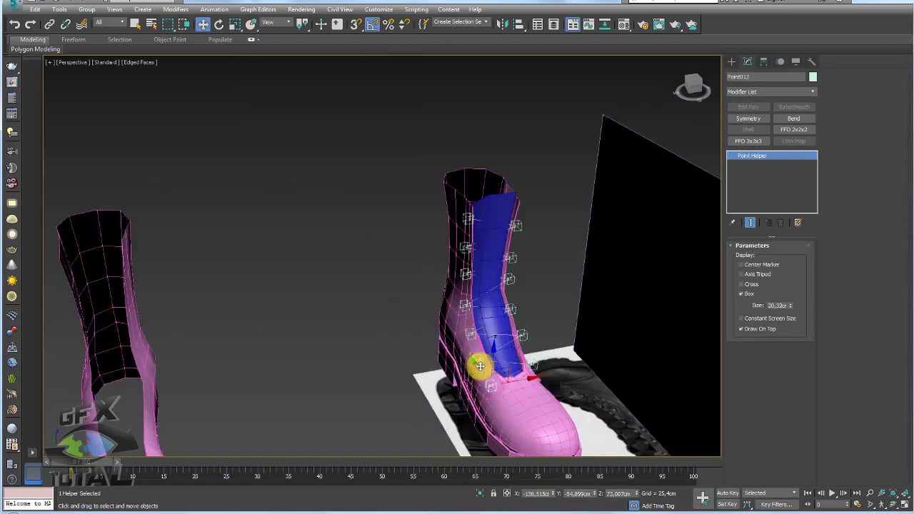
pyautogui.click(508, 291)
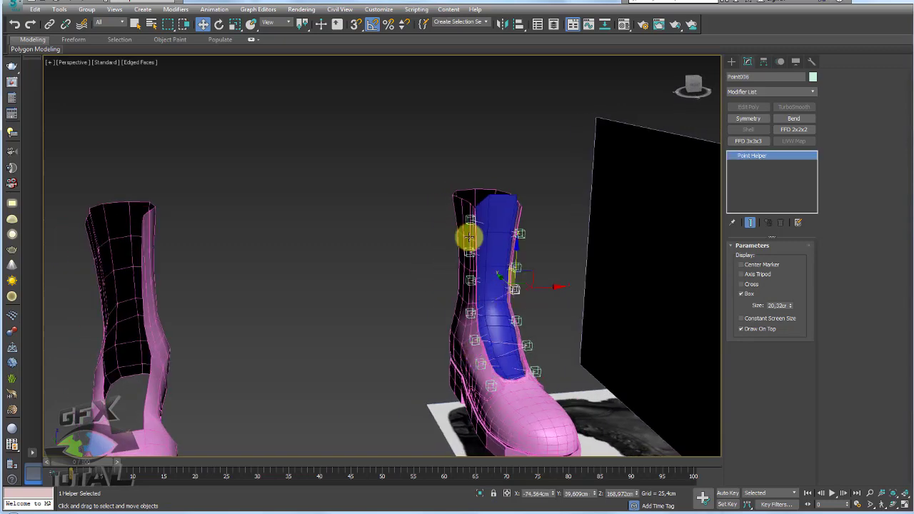
pyautogui.click(119, 23)
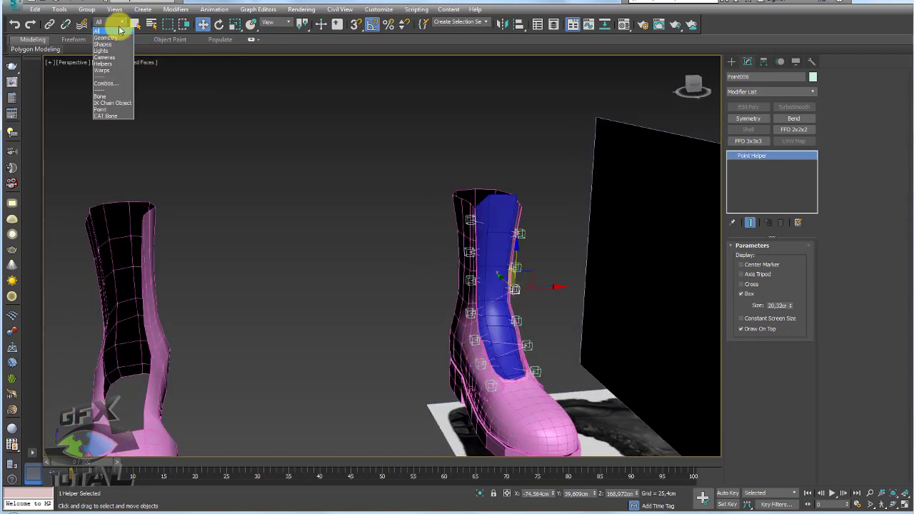
pyautogui.click(103, 70)
pyautogui.moveTo(429, 190); pyautogui.dragTo(586, 422)
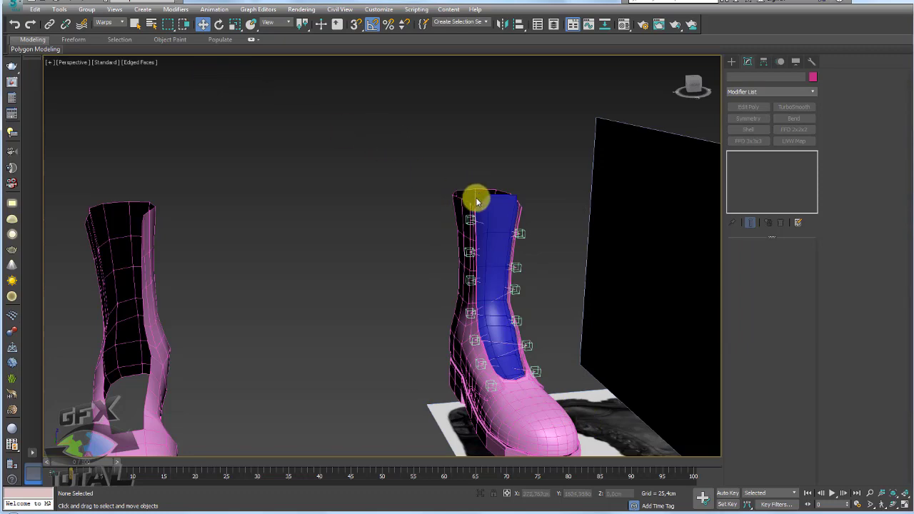
pyautogui.keyDown('alt'); pyautogui.moveTo(476, 202); pyautogui.dragTo(310, 112, button='middle'); pyautogui.keyUp('alt')
pyautogui.keyDown('alt'); pyautogui.moveTo(299, 152); pyautogui.dragTo(303, 184, button='middle'); pyautogui.keyUp('alt')
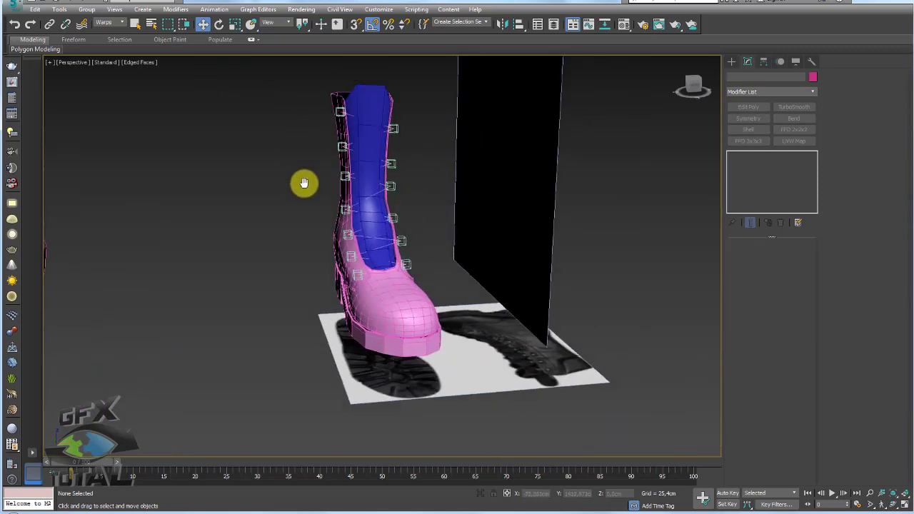
# - Set the Selection Filter to Helpers, select all 13 helpers, then switch the filter to Shapes
pyautogui.click(112, 22)
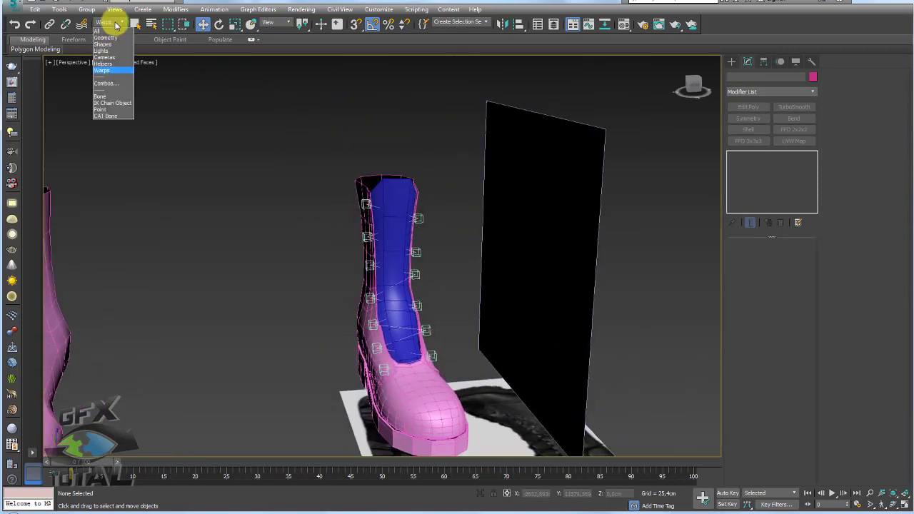
pyautogui.click(111, 65)
pyautogui.hotkey('ctrl', 'a')
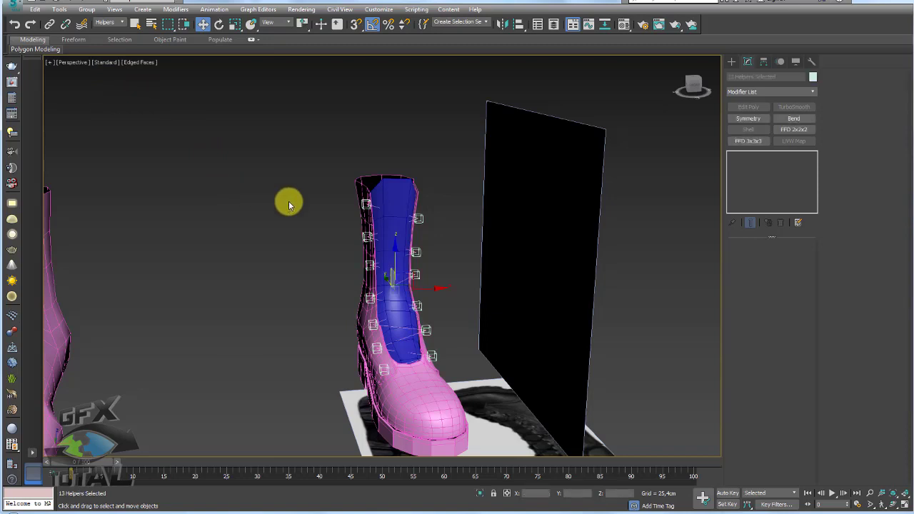
pyautogui.click(119, 24)
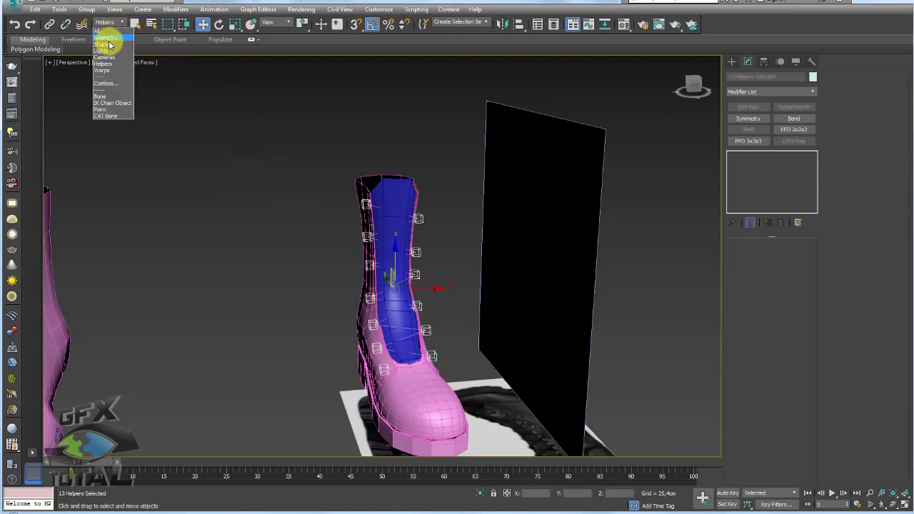
pyautogui.click(108, 44)
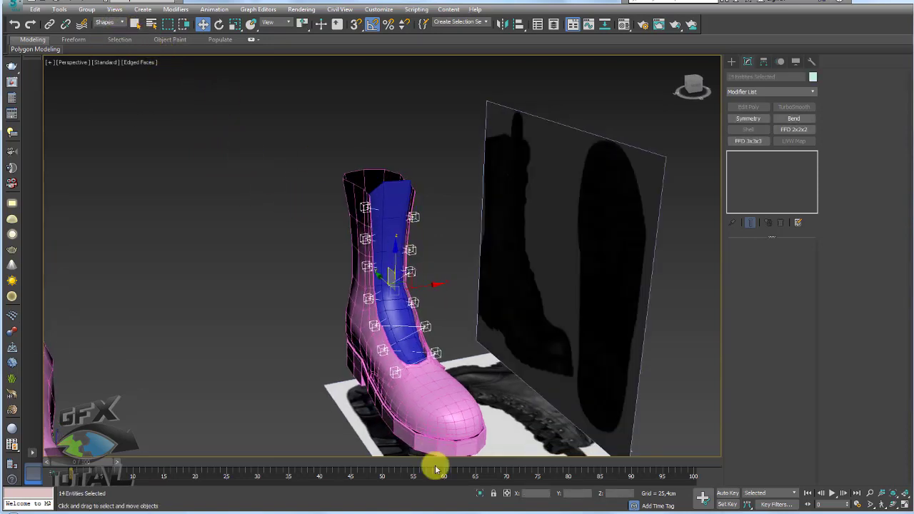
pyautogui.hotkey('alt', 'q')
pyautogui.keyDown('alt'); pyautogui.moveTo(421, 342); pyautogui.dragTo(433, 370, button='middle'); pyautogui.keyUp('alt')
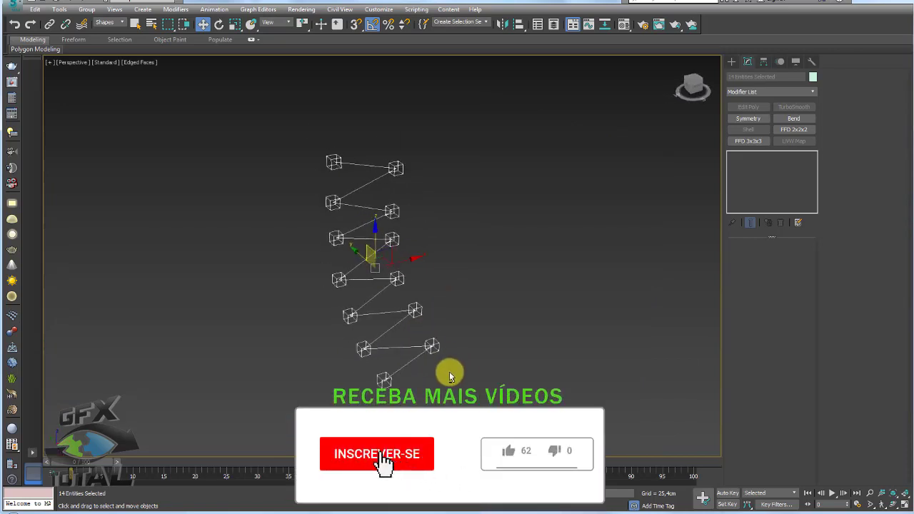
pyautogui.click(446, 389)
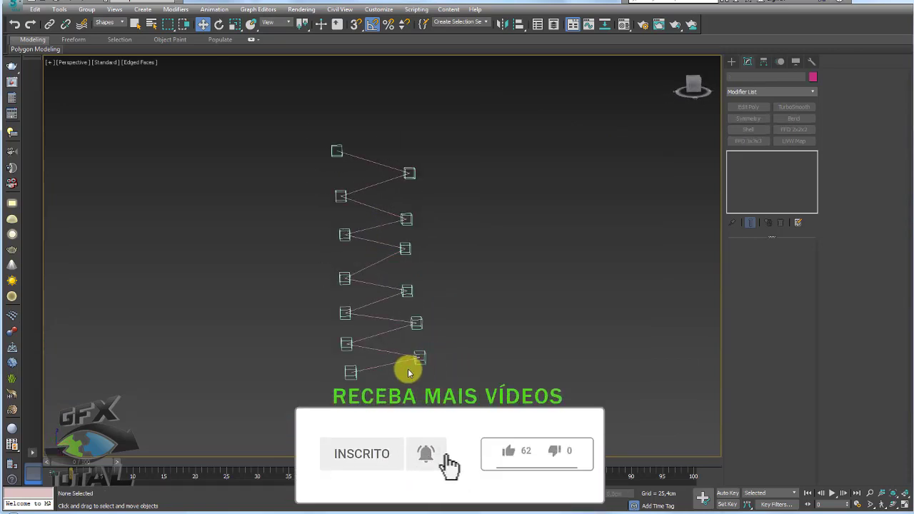
pyautogui.click(373, 186)
pyautogui.click(425, 271)
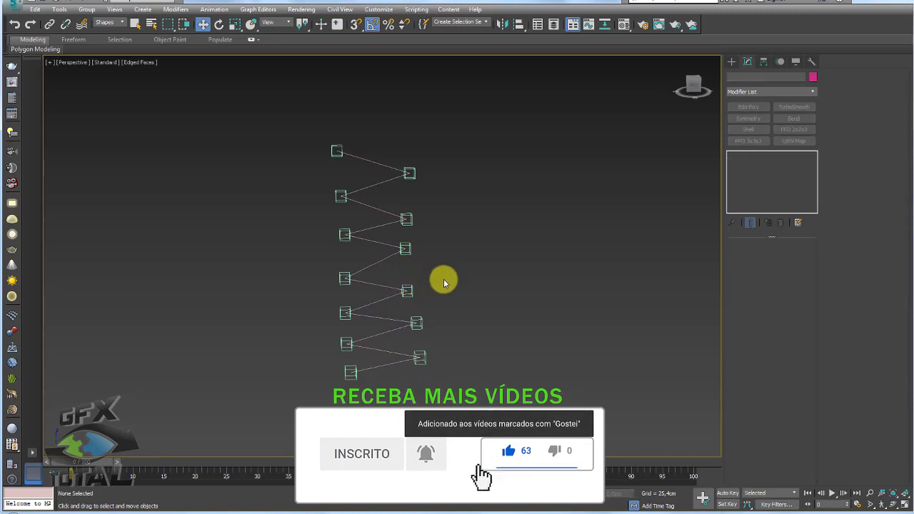
pyautogui.click(114, 23)
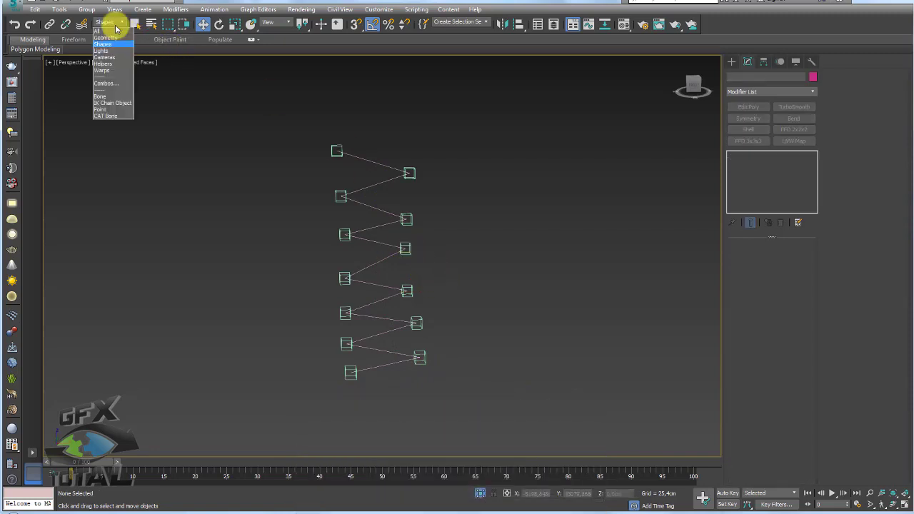
pyautogui.click(109, 64)
pyautogui.moveTo(276, 116); pyautogui.dragTo(496, 416)
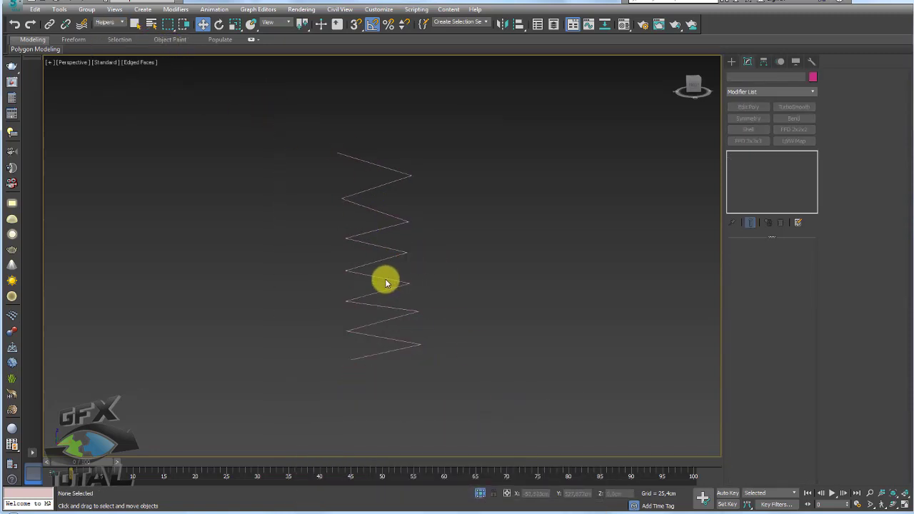
pyautogui.moveTo(382, 284)
pyautogui.keyDown('alt'); pyautogui.mouseDown(button='middle')
pyautogui.moveTo(434, 279)
pyautogui.moveTo(361, 157)
pyautogui.moveTo(441, 247)
pyautogui.moveTo(485, 233)
pyautogui.mouseUp(button='middle'); pyautogui.keyUp('alt')
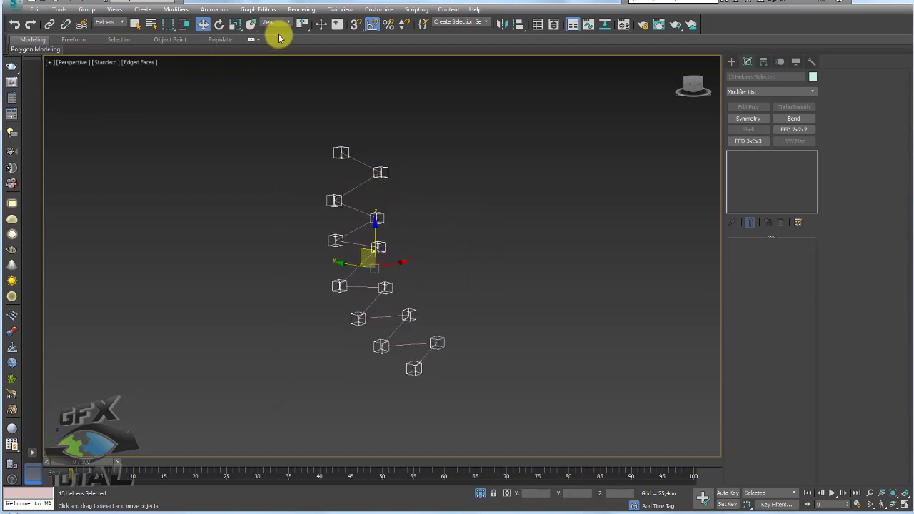
pyautogui.click(468, 173)
pyautogui.click(109, 22)
pyautogui.click(107, 31)
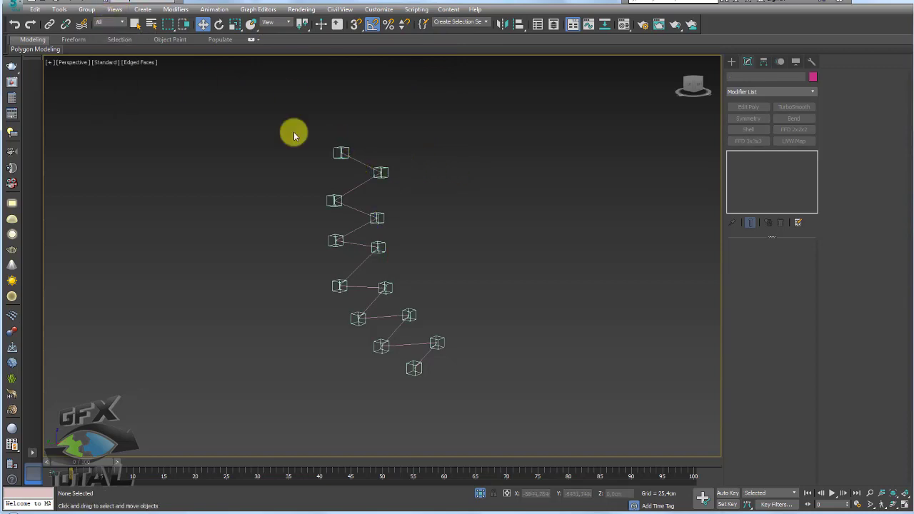
# - Convert the zigzag lace spline to an Editable Spline
pyautogui.click(363, 163)
pyautogui.rightClick(363, 162)
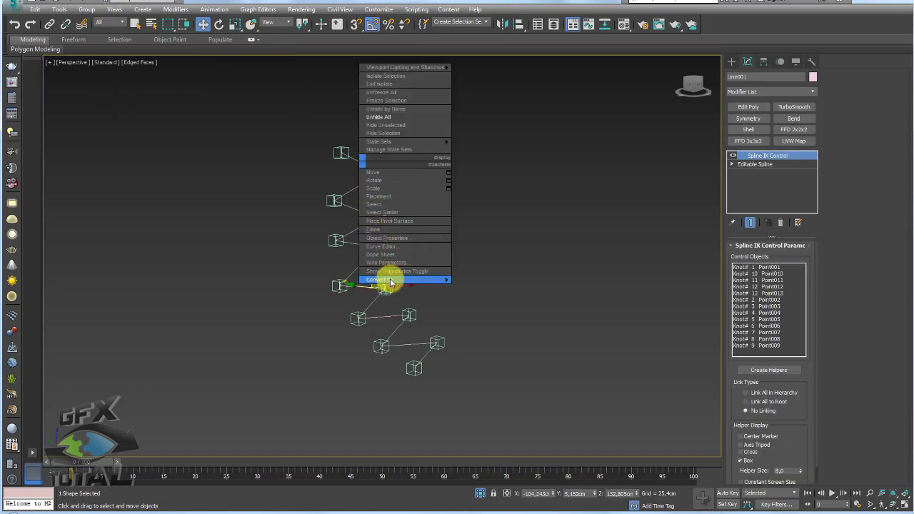
pyautogui.click(504, 280)
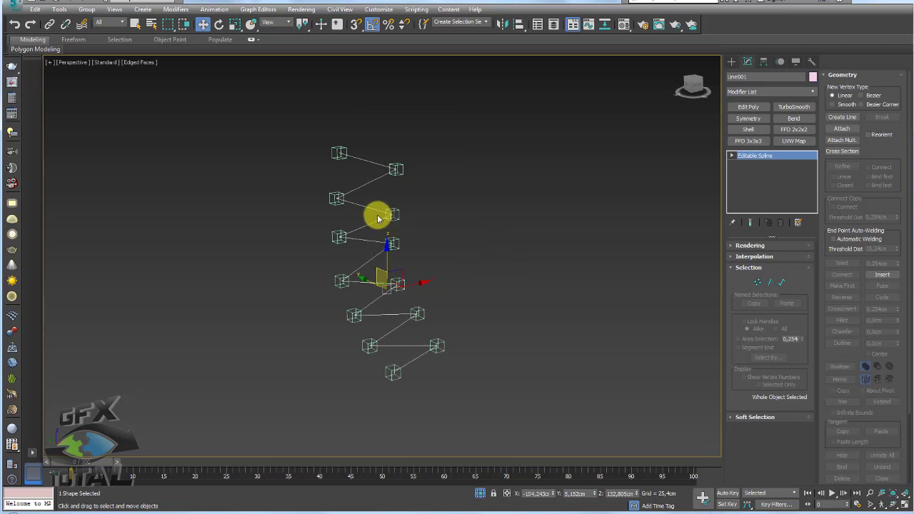
pyautogui.scroll(3, 378, 219)
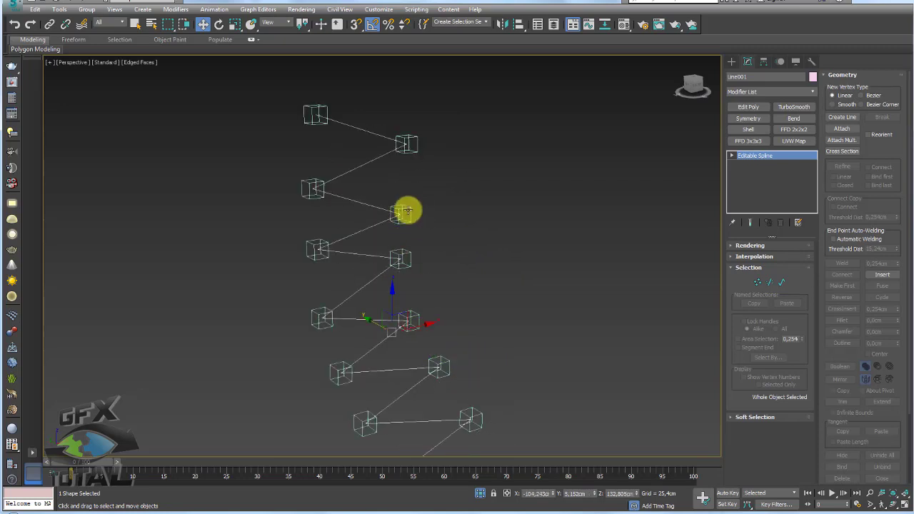
pyautogui.click(410, 189)
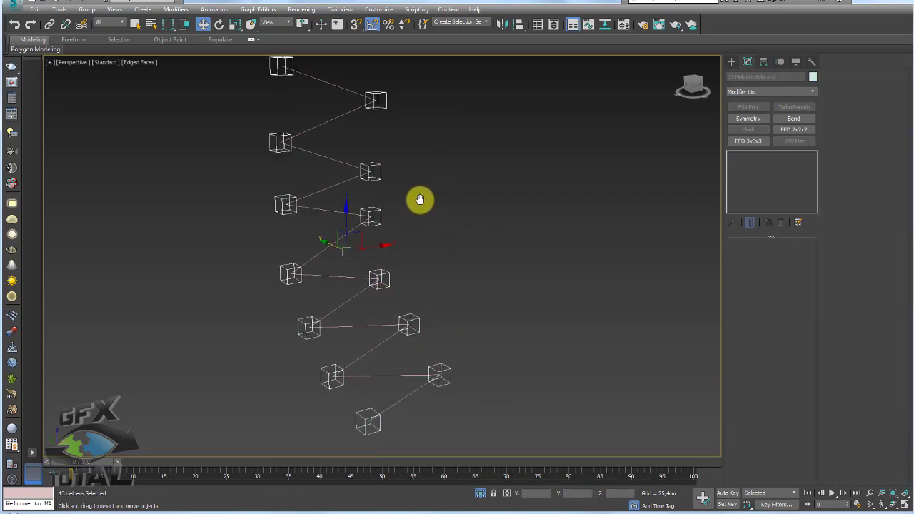
pyautogui.click(365, 222)
pyautogui.keyDown('alt'); pyautogui.moveTo(363, 219); pyautogui.dragTo(355, 241, button='middle'); pyautogui.keyUp('alt')
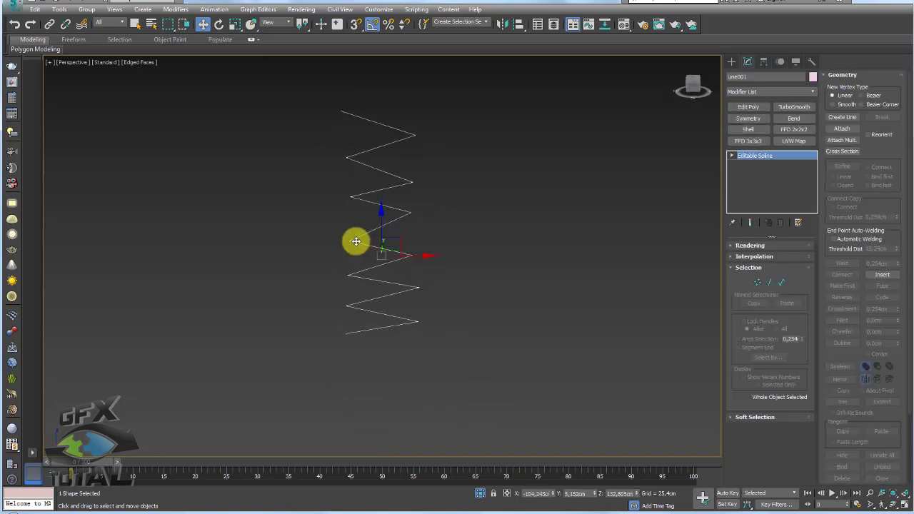
# - Select all segments and Divide them to add a midpoint vertex to each
pyautogui.click(768, 283)
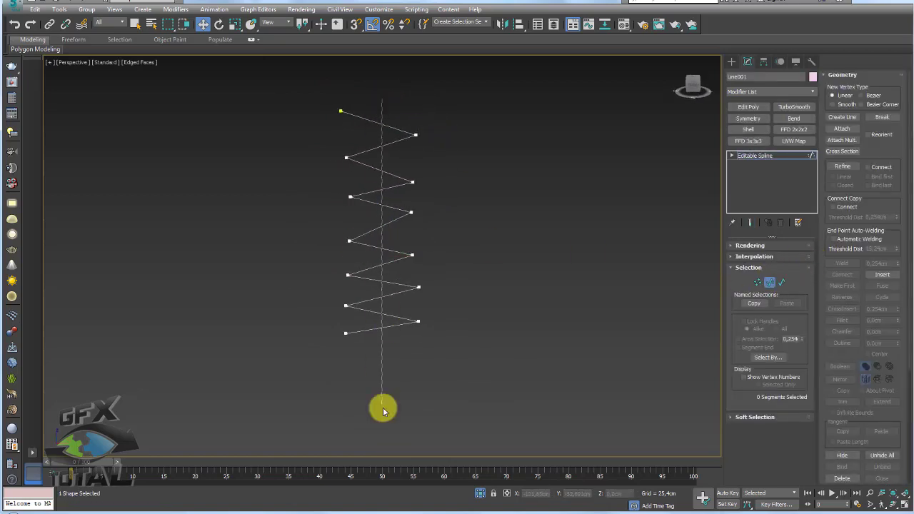
pyautogui.hotkey('ctrl', 'a')
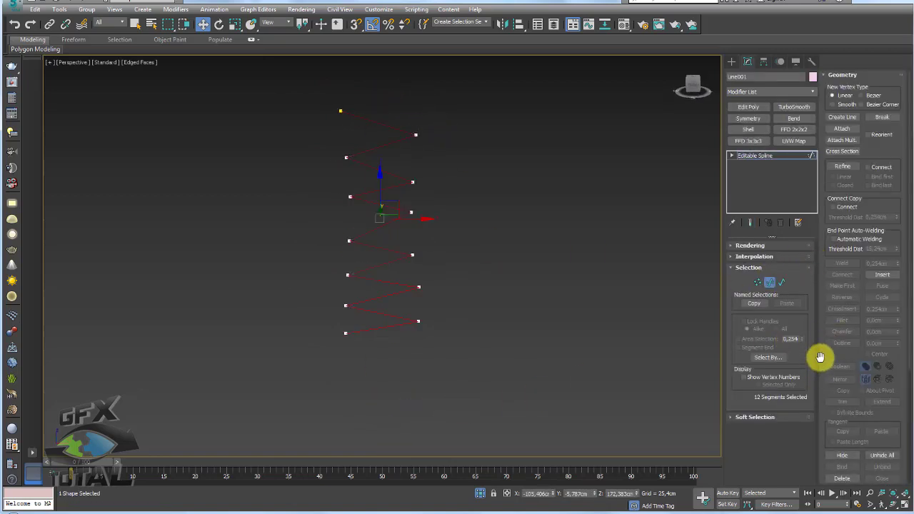
pyautogui.moveTo(820, 357); pyautogui.dragTo(820, 158)
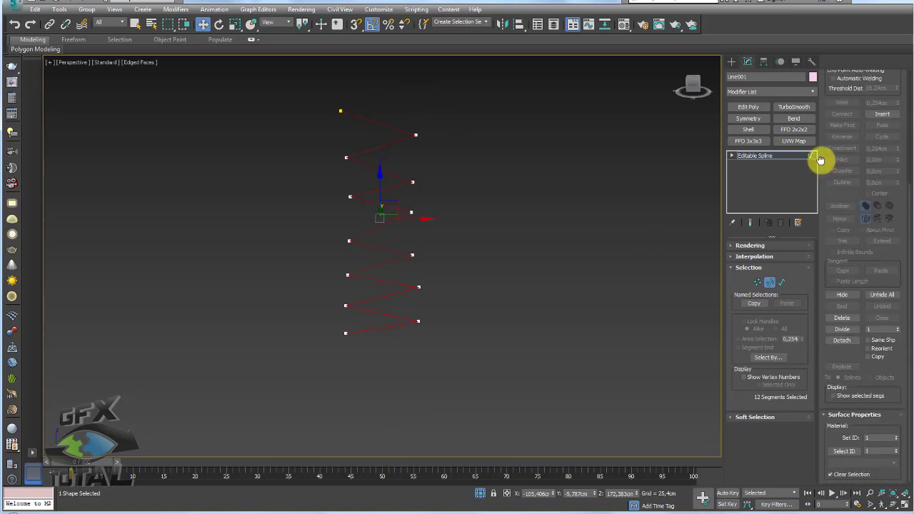
pyautogui.click(844, 329)
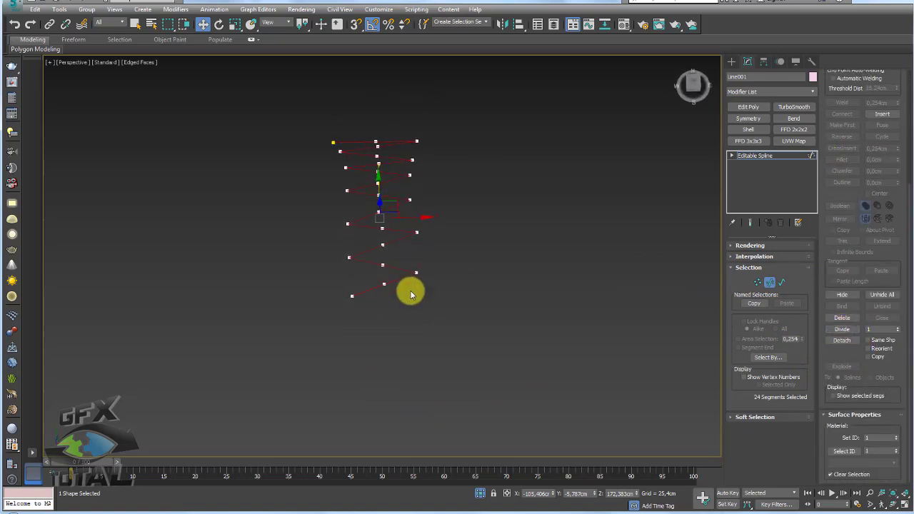
# - Make the midpoint vertices Bezier and push them sideways to curve the lace
pyautogui.click(757, 283)
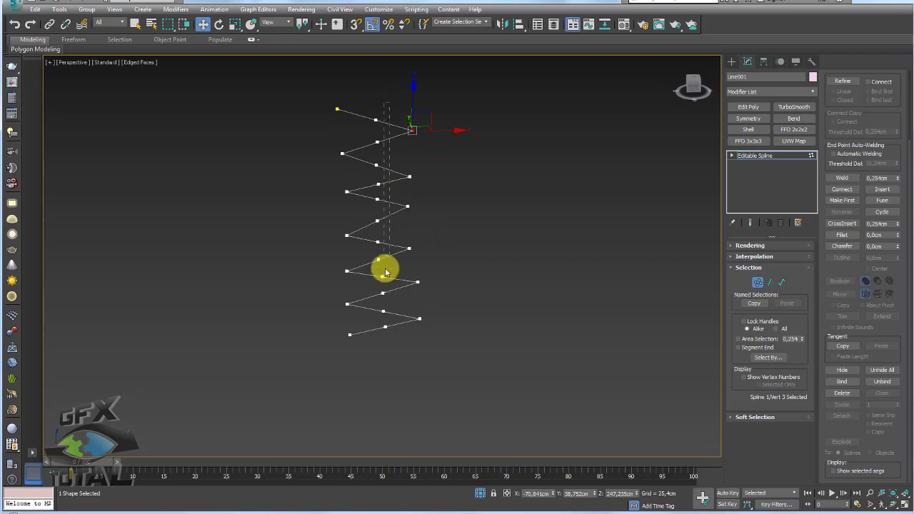
pyautogui.click(379, 190)
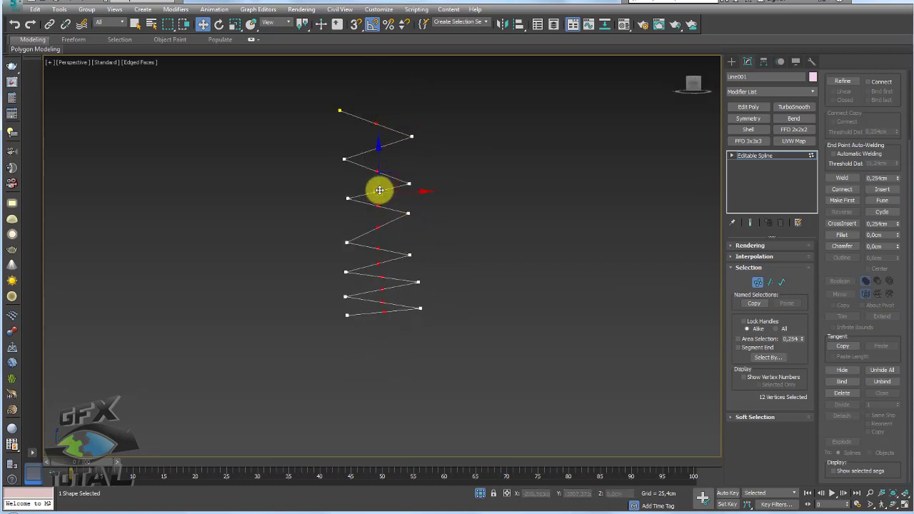
pyautogui.rightClick(380, 191)
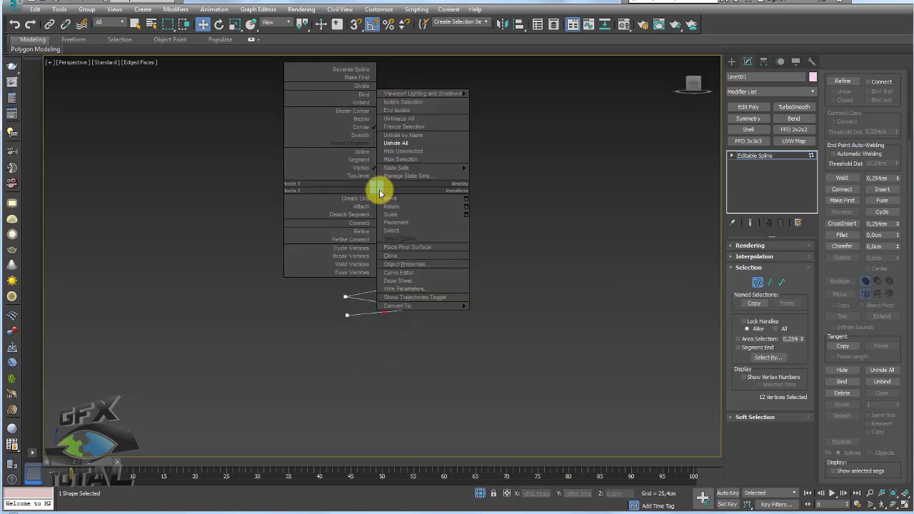
pyautogui.click(362, 119)
pyautogui.keyDown('alt'); pyautogui.moveTo(363, 118); pyautogui.dragTo(401, 104, button='middle'); pyautogui.keyUp('alt')
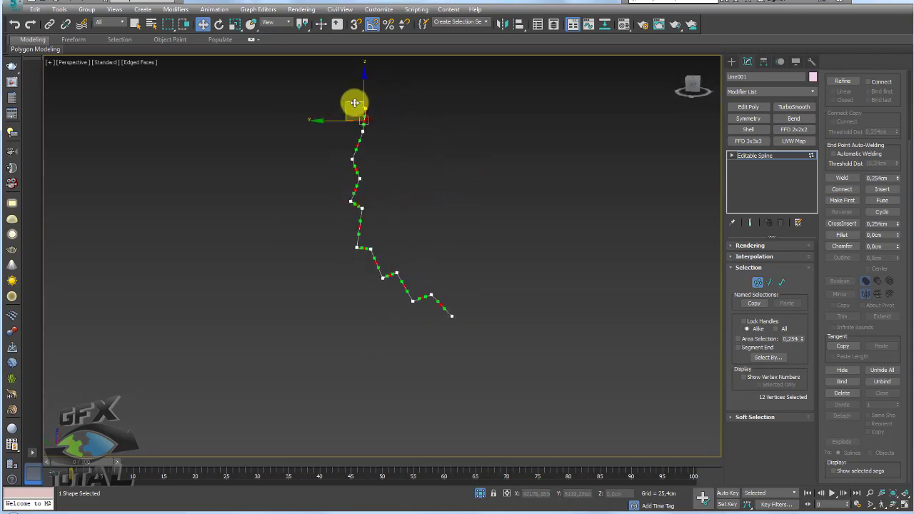
pyautogui.moveTo(355, 103); pyautogui.dragTo(457, 169)
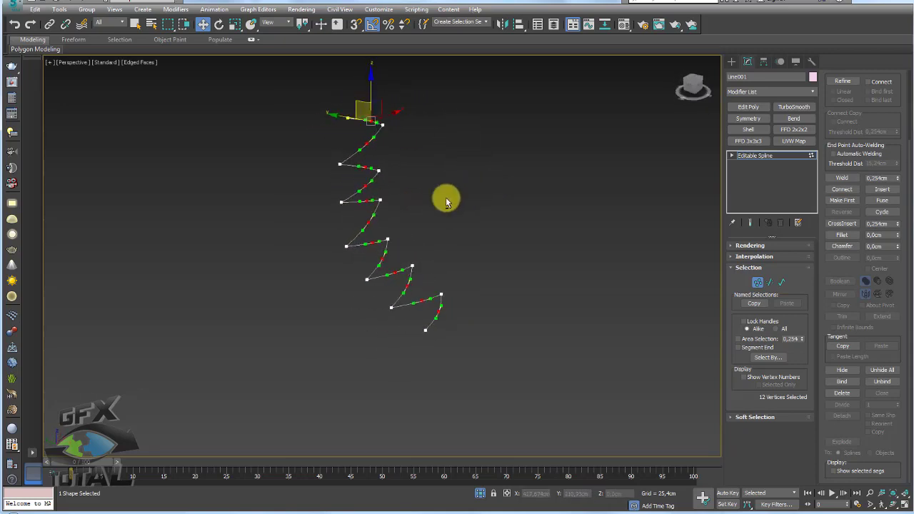
pyautogui.click(548, 296)
pyautogui.keyDown('alt'); pyautogui.moveTo(547, 294); pyautogui.dragTo(486, 310, button='middle'); pyautogui.keyUp('alt')
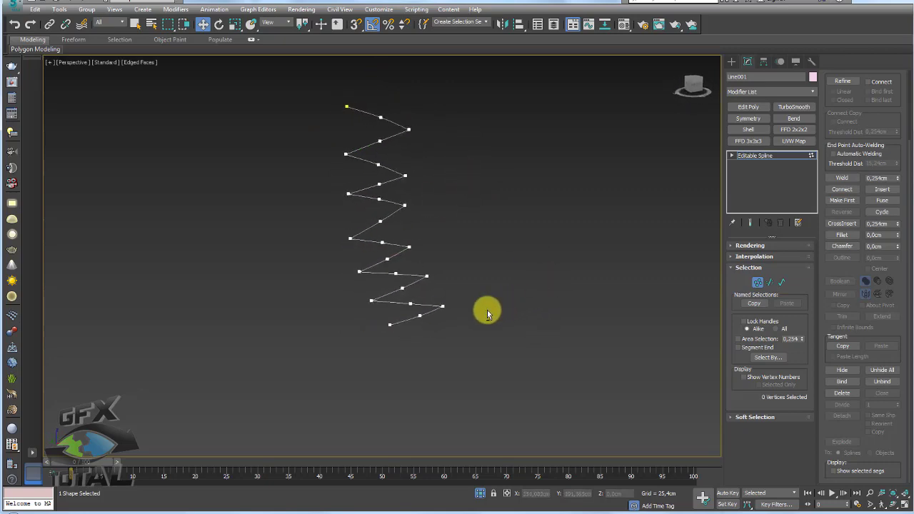
pyautogui.click(755, 155)
# - Unhide the boot and select two lace vertices on the boot front in Vertex mode
pyautogui.click(484, 495)
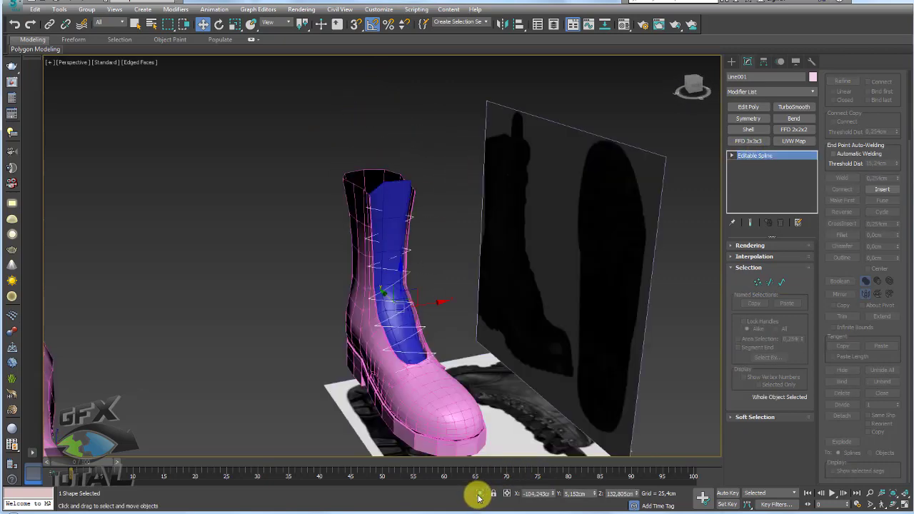
pyautogui.keyDown('alt'); pyautogui.moveTo(383, 267); pyautogui.dragTo(414, 261, button='middle'); pyautogui.keyUp('alt')
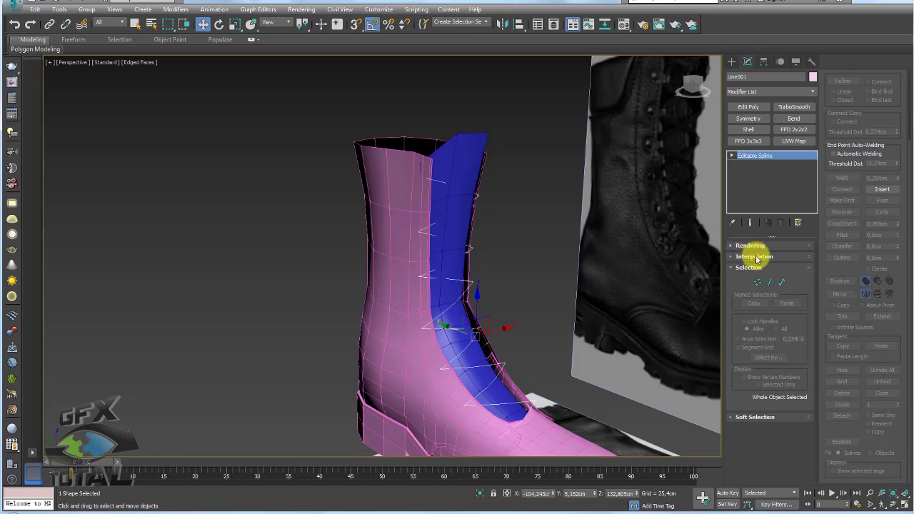
pyautogui.press('1')
pyautogui.moveTo(644, 258)
pyautogui.keyDown('alt'); pyautogui.mouseDown(button='middle')
pyautogui.moveTo(474, 198)
pyautogui.moveTo(470, 179)
pyautogui.moveTo(457, 177)
pyautogui.mouseUp(button='middle'); pyautogui.keyUp('alt')
pyautogui.click(476, 188)
pyautogui.scroll(2, 460, 171)
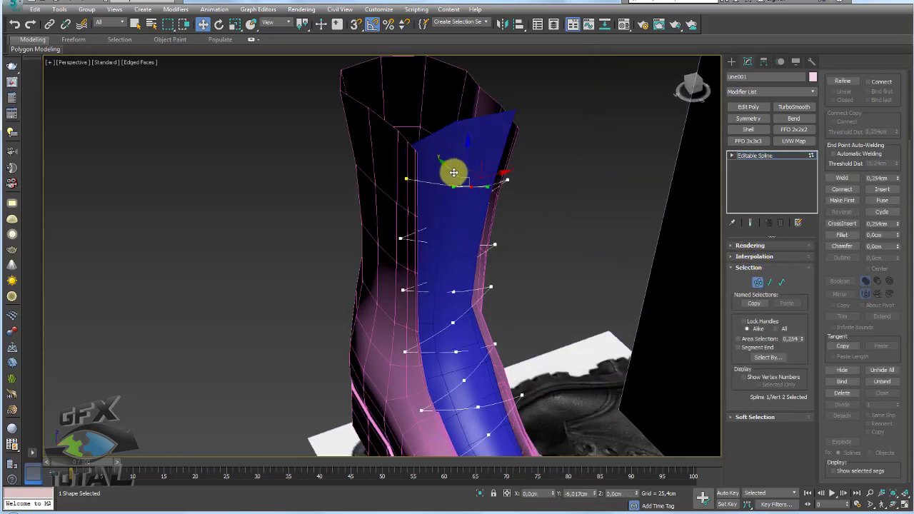
pyautogui.keyDown('alt'); pyautogui.moveTo(459, 231); pyautogui.dragTo(478, 265, button='middle'); pyautogui.keyUp('alt')
pyautogui.keyDown('ctrl'); pyautogui.click(445, 224); pyautogui.keyUp('ctrl')
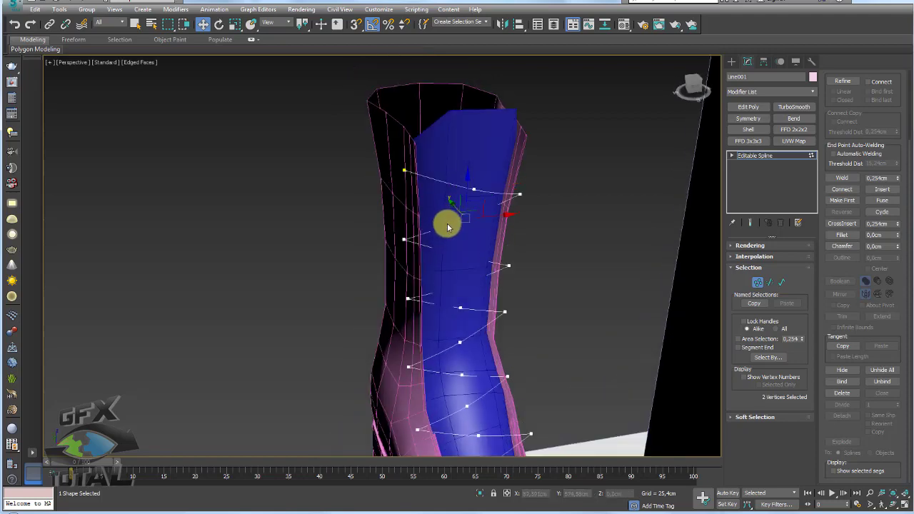
pyautogui.keyDown('alt'); pyautogui.moveTo(445, 224); pyautogui.dragTo(452, 201, button='middle'); pyautogui.keyUp('alt')
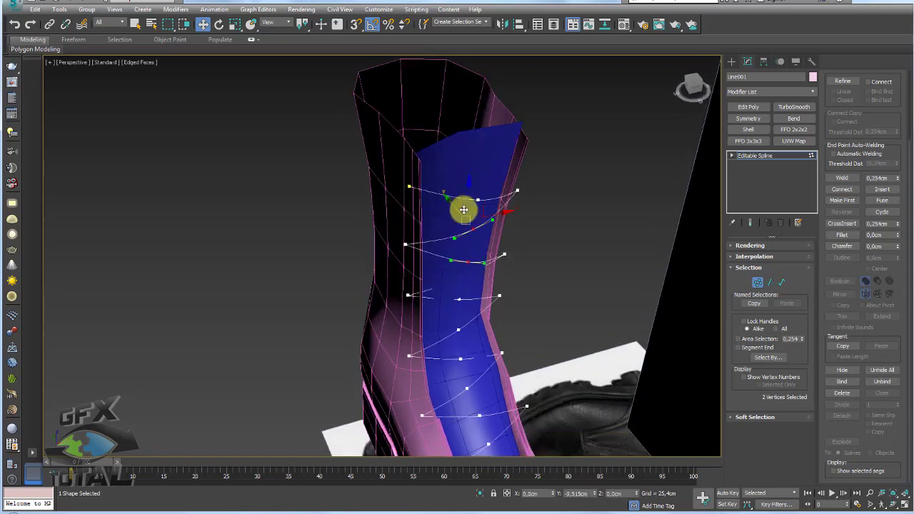
# - Move the lower lace vertices near the instep so they follow the tongue's curve
pyautogui.keyDown('alt'); pyautogui.moveTo(467, 300); pyautogui.dragTo(459, 333, button='middle'); pyautogui.keyUp('alt')
pyautogui.moveTo(449, 277)
pyautogui.keyDown('alt'); pyautogui.mouseDown(button='middle')
pyautogui.moveTo(495, 249)
pyautogui.moveTo(456, 262)
pyautogui.mouseUp(button='middle'); pyautogui.keyUp('alt')
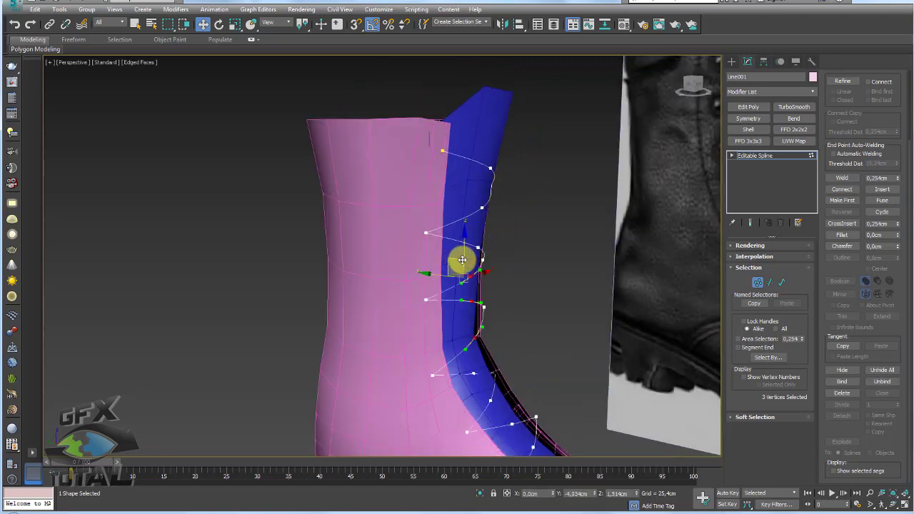
pyautogui.click(462, 271)
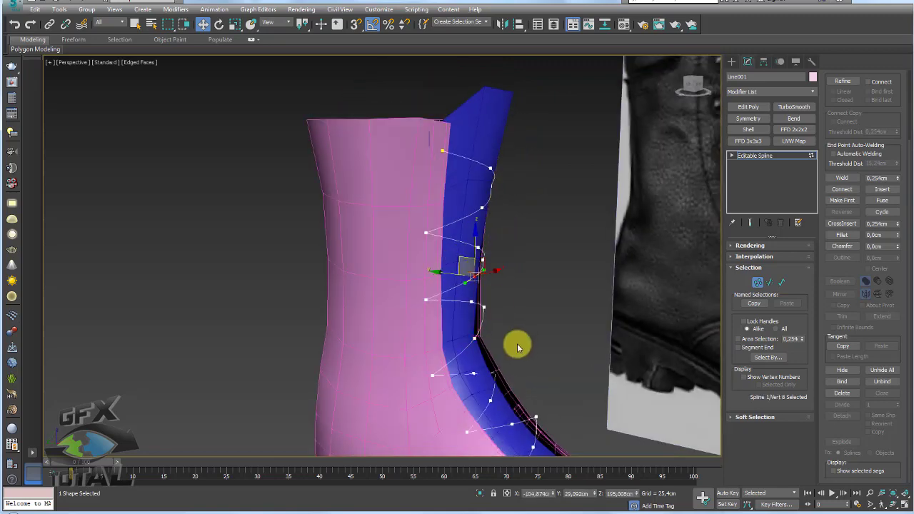
pyautogui.moveTo(517, 343)
pyautogui.keyDown('alt'); pyautogui.mouseDown(button='middle')
pyautogui.moveTo(428, 272)
pyautogui.moveTo(422, 307)
pyautogui.mouseUp(button='middle'); pyautogui.keyUp('alt')
pyautogui.moveTo(422, 307); pyautogui.dragTo(408, 267)
pyautogui.moveTo(408, 267)
pyautogui.keyDown('alt'); pyautogui.mouseDown(button='middle')
pyautogui.moveTo(464, 328)
pyautogui.moveTo(432, 296)
pyautogui.mouseUp(button='middle'); pyautogui.keyUp('alt')
pyautogui.keyDown('ctrl'); pyautogui.click(436, 314); pyautogui.keyUp('ctrl')
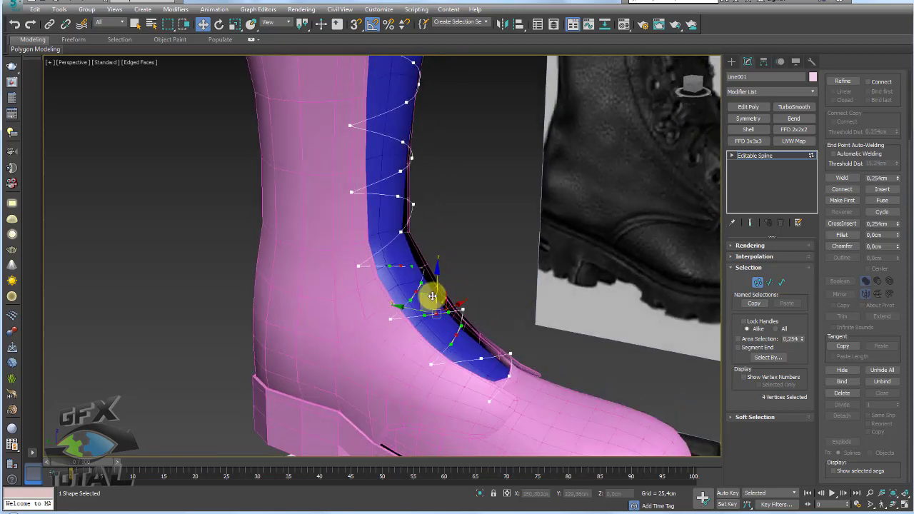
pyautogui.moveTo(438, 293); pyautogui.dragTo(482, 355)
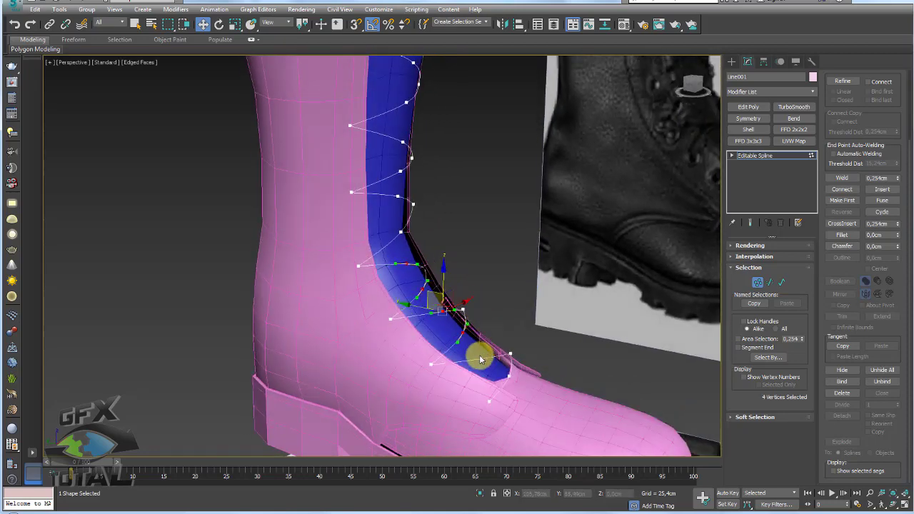
pyautogui.click(507, 373)
pyautogui.scroll(3, 505, 364)
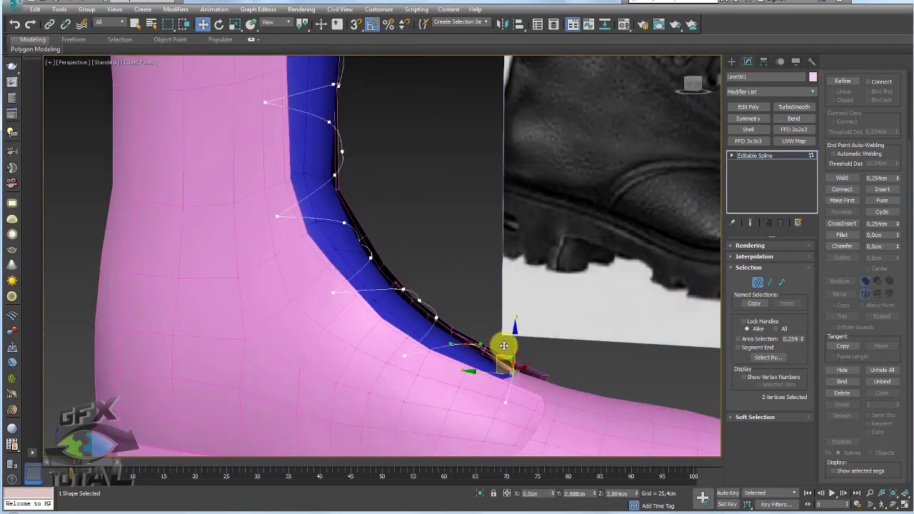
pyautogui.moveTo(514, 343)
pyautogui.keyDown('alt'); pyautogui.mouseDown(button='middle')
pyautogui.moveTo(457, 371)
pyautogui.moveTo(503, 374)
pyautogui.mouseUp(button='middle'); pyautogui.keyUp('alt')
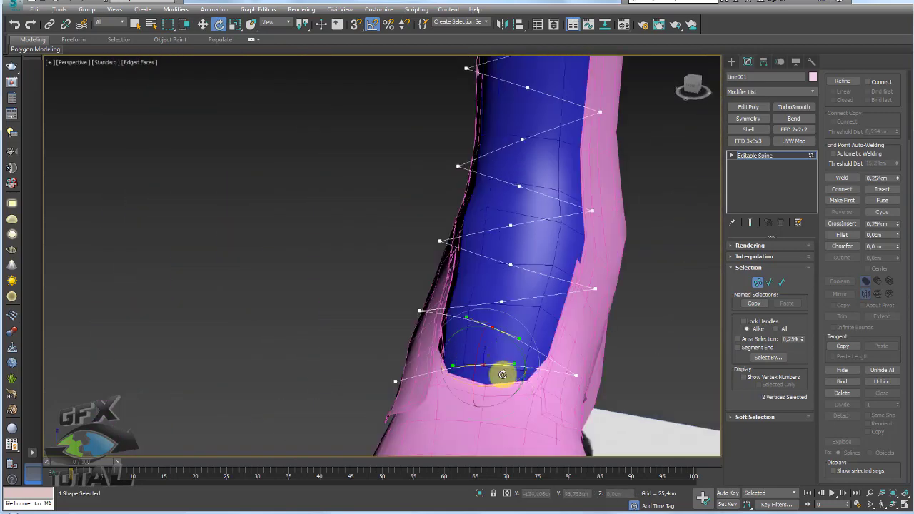
# - Move the bottom crossing's lace points across the tongue onto the opening edges
pyautogui.moveTo(533, 366); pyautogui.dragTo(567, 375)
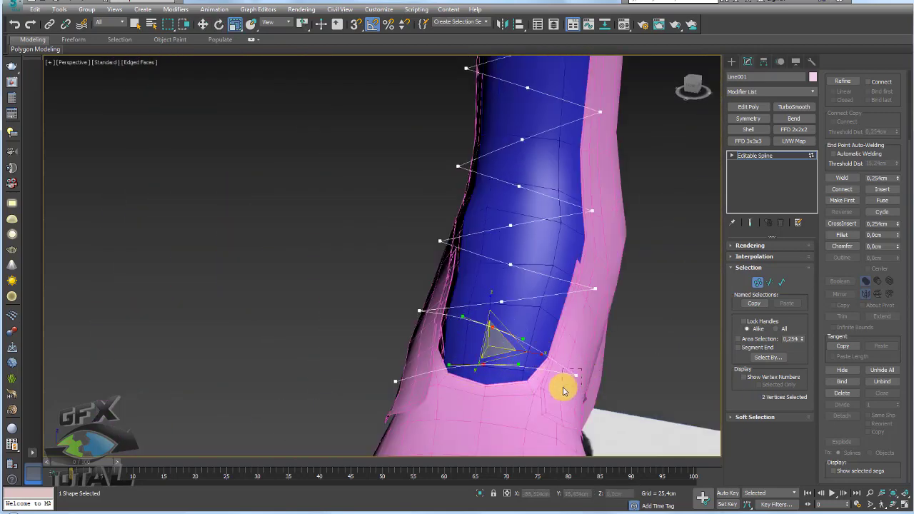
pyautogui.moveTo(429, 322)
pyautogui.keyDown('alt'); pyautogui.mouseDown(button='middle')
pyautogui.moveTo(469, 374)
pyautogui.moveTo(538, 385)
pyautogui.mouseUp(button='middle'); pyautogui.keyUp('alt')
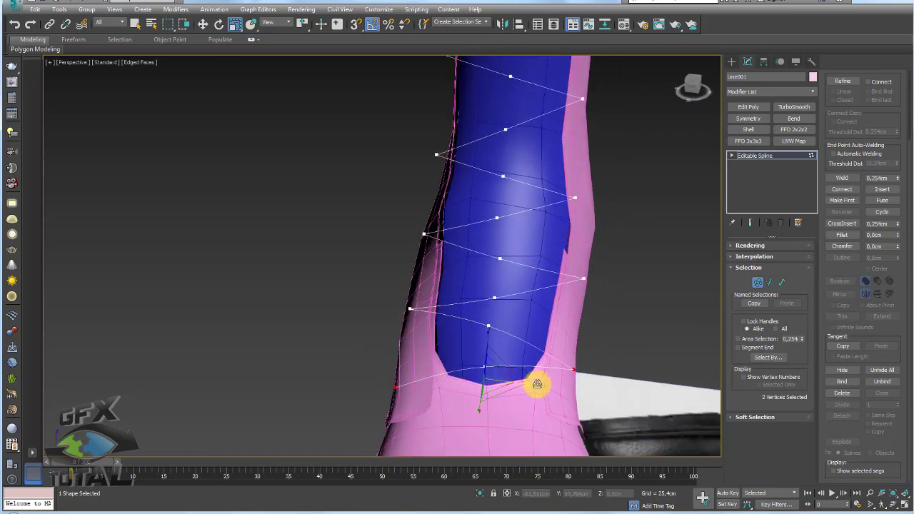
pyautogui.moveTo(531, 386); pyautogui.dragTo(444, 342)
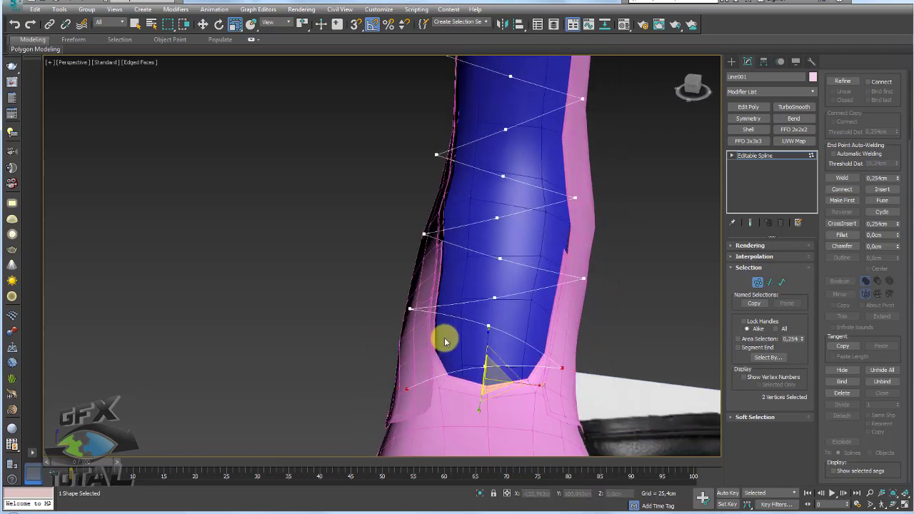
pyautogui.keyDown('ctrl'); pyautogui.click(583, 279); pyautogui.keyUp('ctrl')
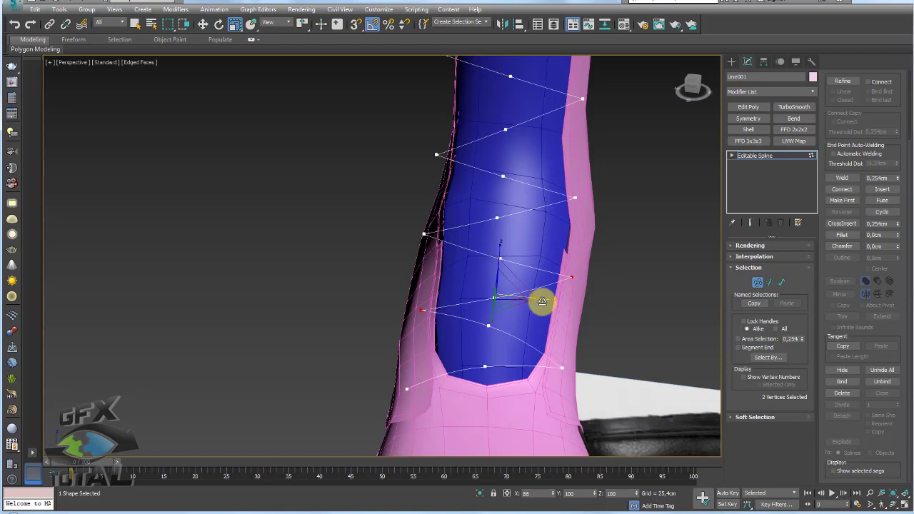
pyautogui.moveTo(544, 302); pyautogui.dragTo(446, 284)
# - Spread the middle lace point pairs out onto the left and right opening edges
pyautogui.click(425, 234)
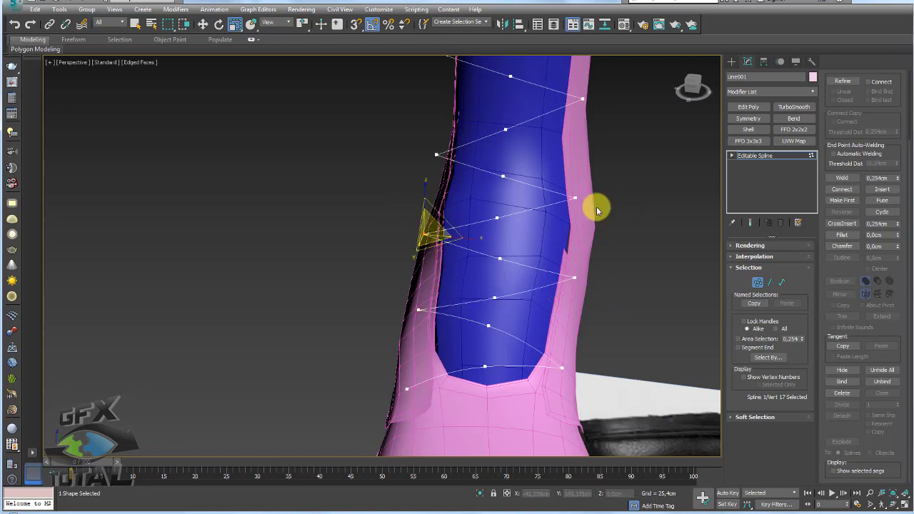
pyautogui.keyDown('ctrl'); pyautogui.click(577, 200); pyautogui.keyUp('ctrl')
pyautogui.moveTo(550, 223); pyautogui.dragTo(469, 180)
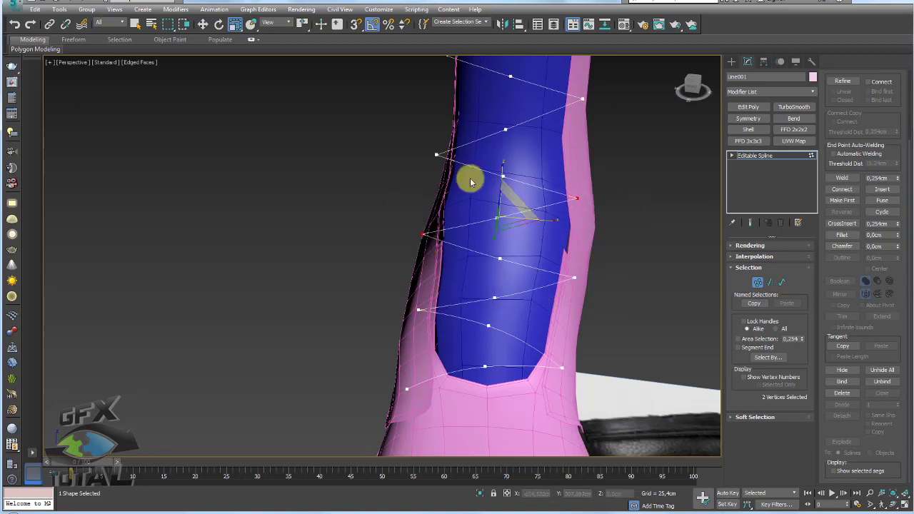
pyautogui.click(436, 154)
pyautogui.press('w')
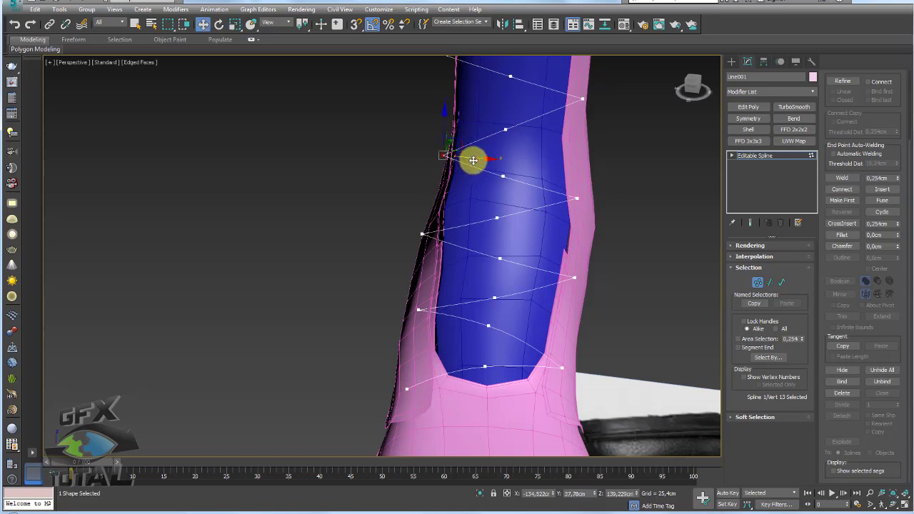
pyautogui.keyDown('alt'); pyautogui.moveTo(473, 160); pyautogui.dragTo(603, 188, button='middle'); pyautogui.keyUp('alt')
pyautogui.moveTo(531, 167); pyautogui.dragTo(533, 169)
pyautogui.keyDown('alt'); pyautogui.moveTo(532, 169); pyautogui.dragTo(537, 190, button='middle'); pyautogui.keyUp('alt')
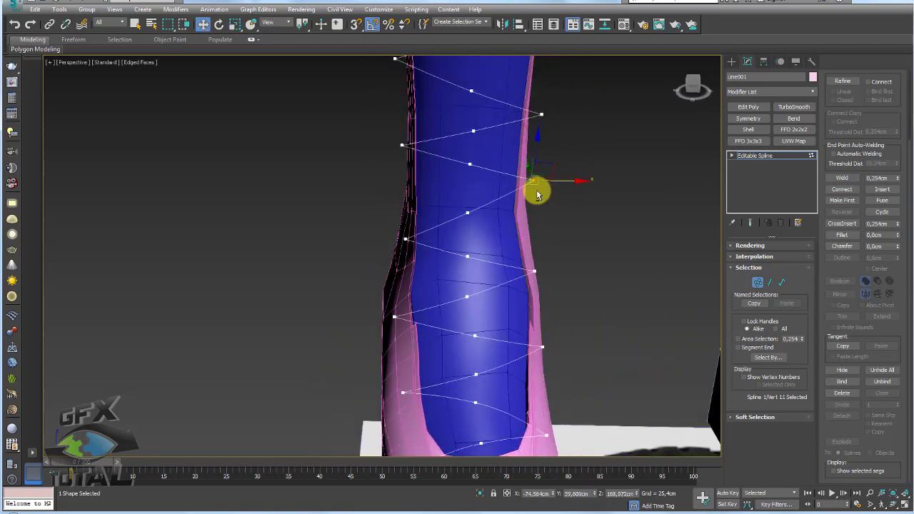
pyautogui.click(402, 145)
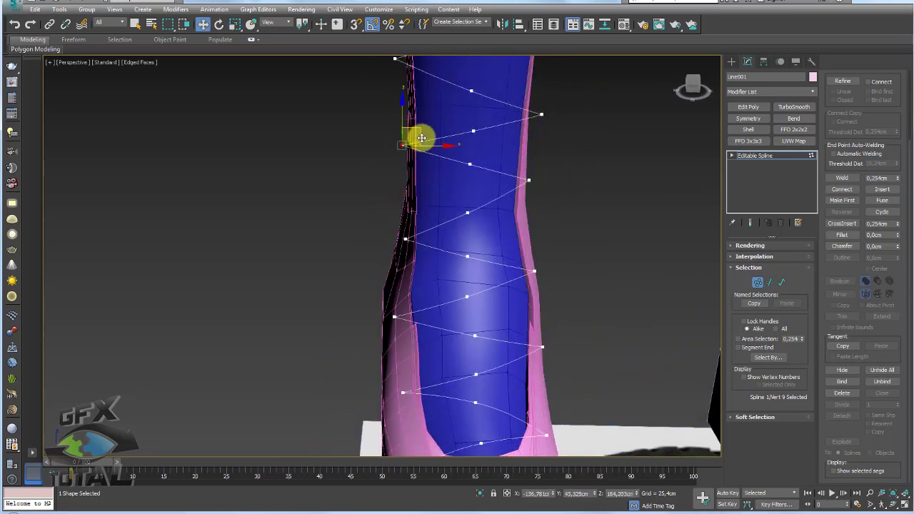
pyautogui.moveTo(439, 145); pyautogui.dragTo(493, 138)
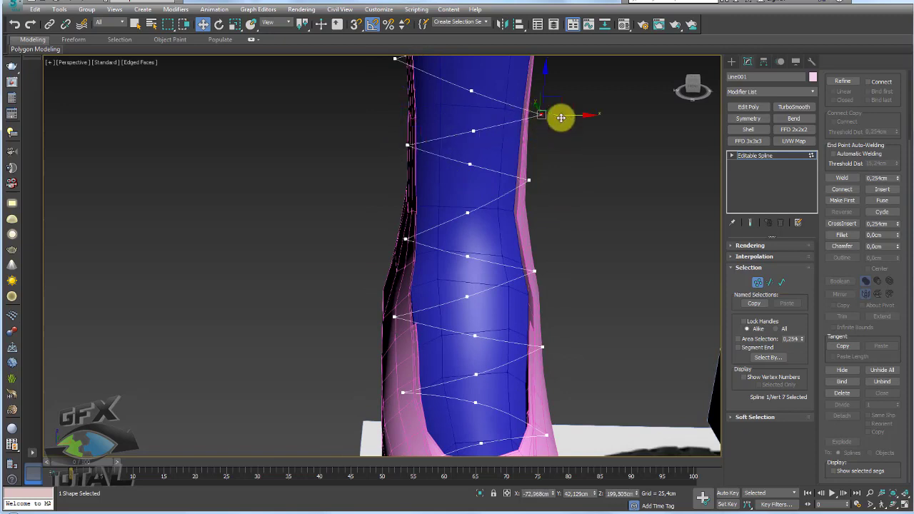
# - Select the uppermost lace points at the top of the boot opening
pyautogui.keyDown('alt'); pyautogui.moveTo(466, 132); pyautogui.dragTo(434, 155, button='middle'); pyautogui.keyUp('alt')
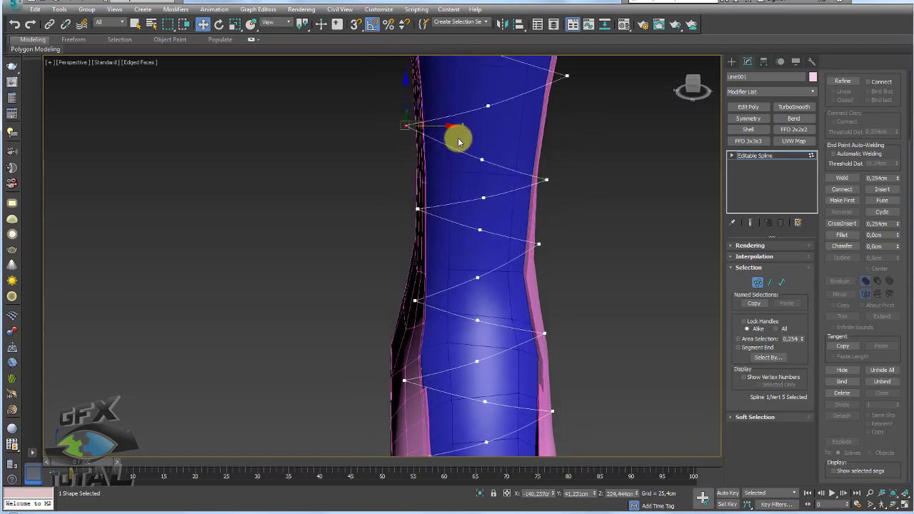
pyautogui.click(567, 76)
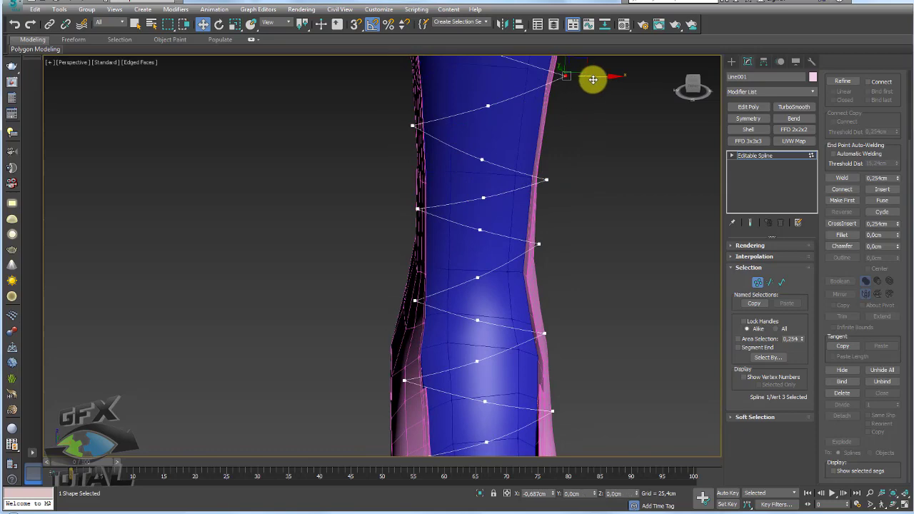
pyautogui.keyDown('alt'); pyautogui.moveTo(589, 81); pyautogui.dragTo(453, 179, button='middle'); pyautogui.keyUp('alt')
pyautogui.click(396, 154)
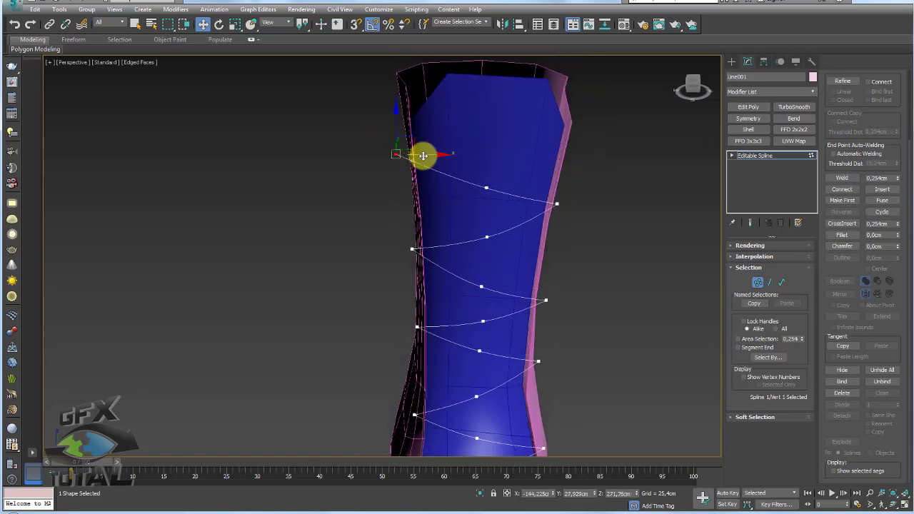
pyautogui.scroll(-5, 480, 286)
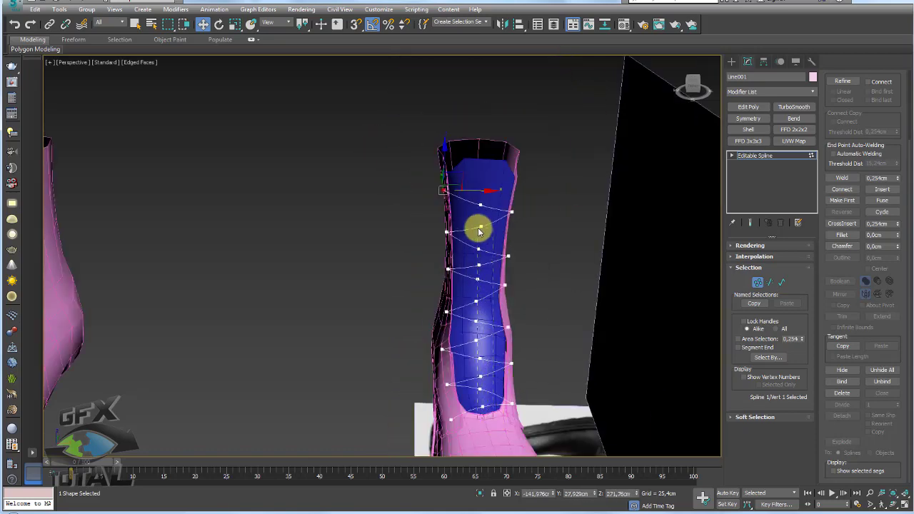
# - Select all lace vertices, switch to Scale, and expand the Rendering rollout
pyautogui.hotkey('ctrl', 'a')
pyautogui.press('r')
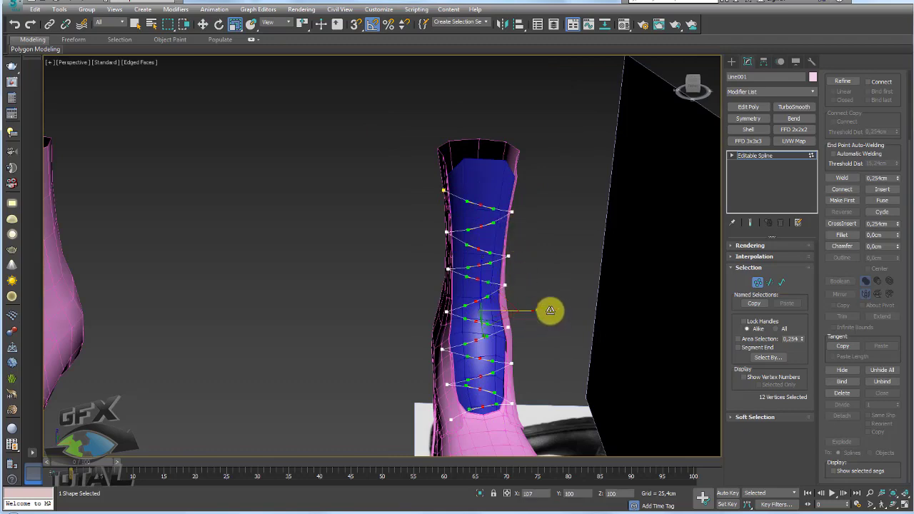
pyautogui.keyDown('alt'); pyautogui.moveTo(521, 348); pyautogui.dragTo(730, 282, button='middle'); pyautogui.keyUp('alt')
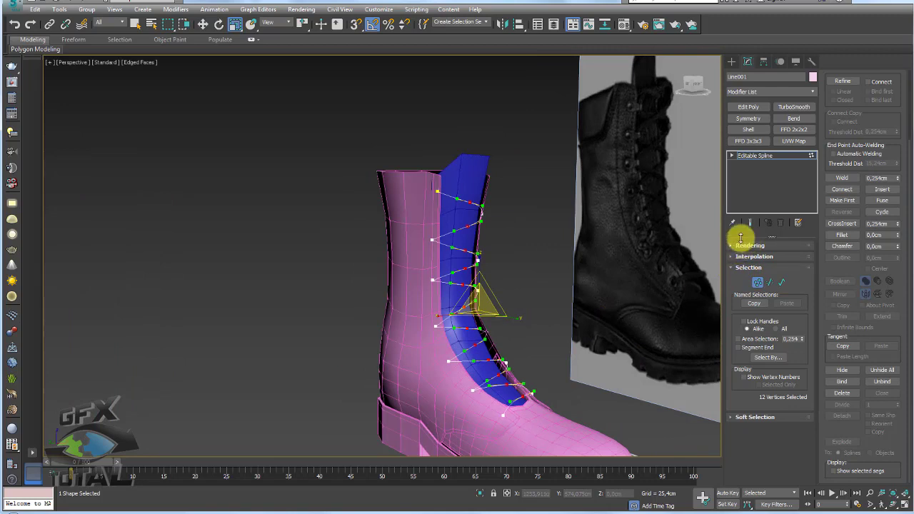
pyautogui.click(736, 245)
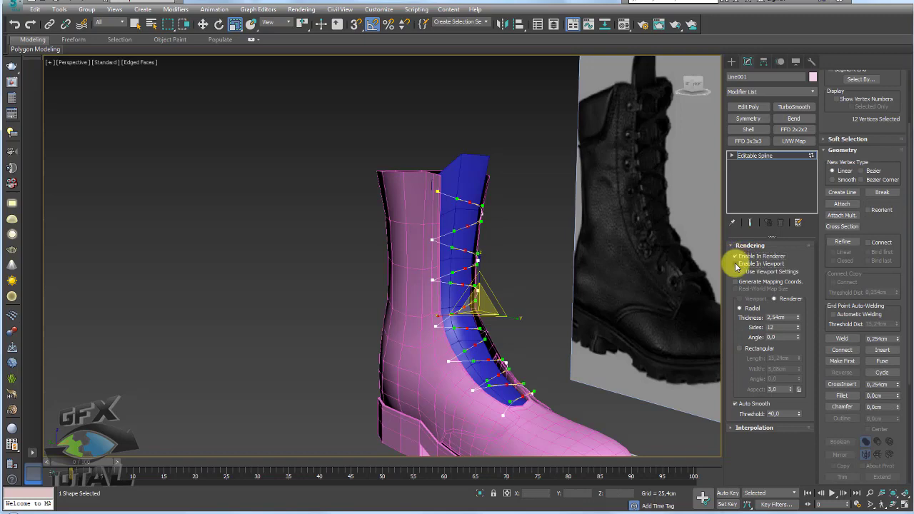
# - Enable the lace tube in the viewport and turn off Edged Faces with F4
pyautogui.click(735, 263)
pyautogui.keyDown('alt'); pyautogui.moveTo(529, 311); pyautogui.dragTo(546, 251, button='middle'); pyautogui.keyUp('alt')
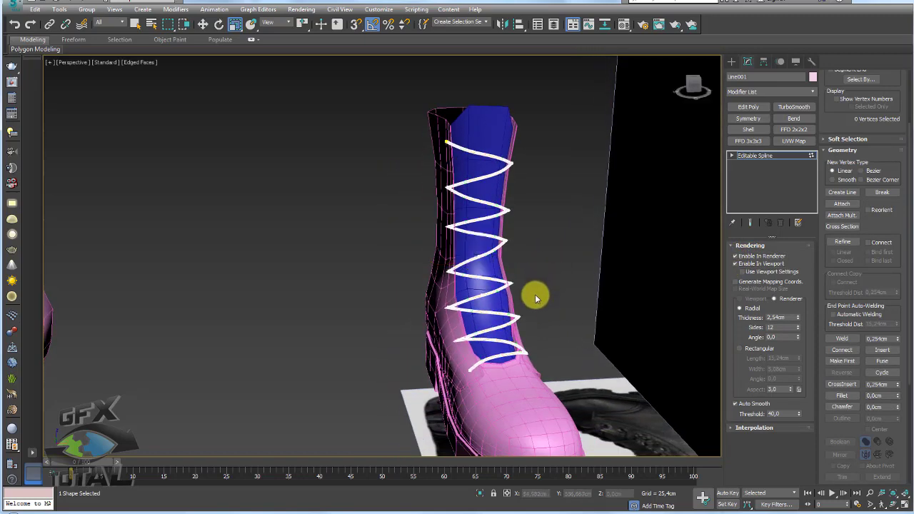
pyautogui.press('F4')
pyautogui.scroll(3, 518, 271)
pyautogui.scroll(3, 522, 199)
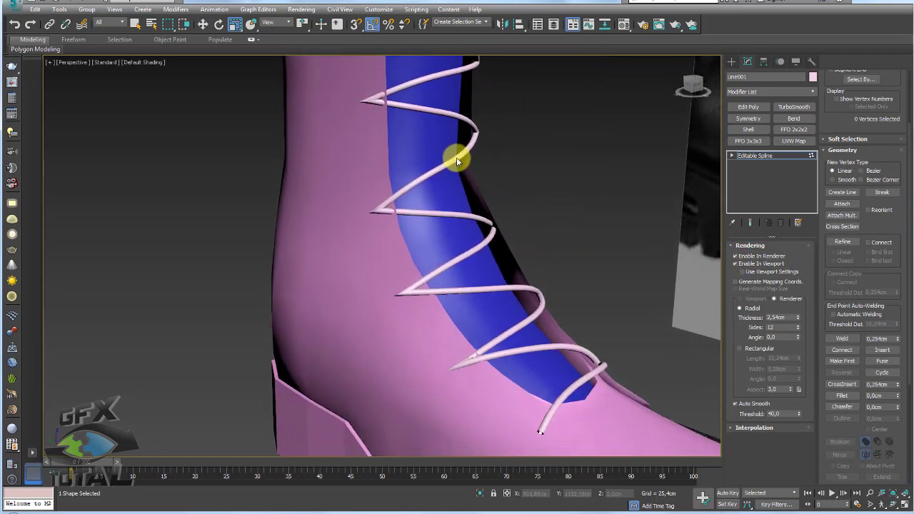
# - Return to Vertex level and box-select the lace vertices along the left side
pyautogui.click(755, 155)
pyautogui.scroll(-3, 602, 193)
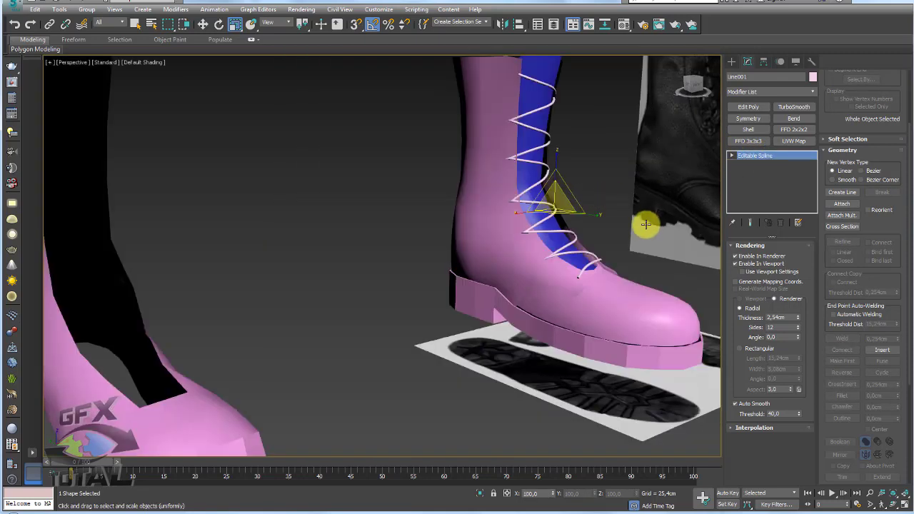
pyautogui.scroll(-2, 509, 196)
pyautogui.keyDown('alt'); pyautogui.moveTo(588, 180); pyautogui.dragTo(677, 251, button='middle'); pyautogui.keyUp('alt')
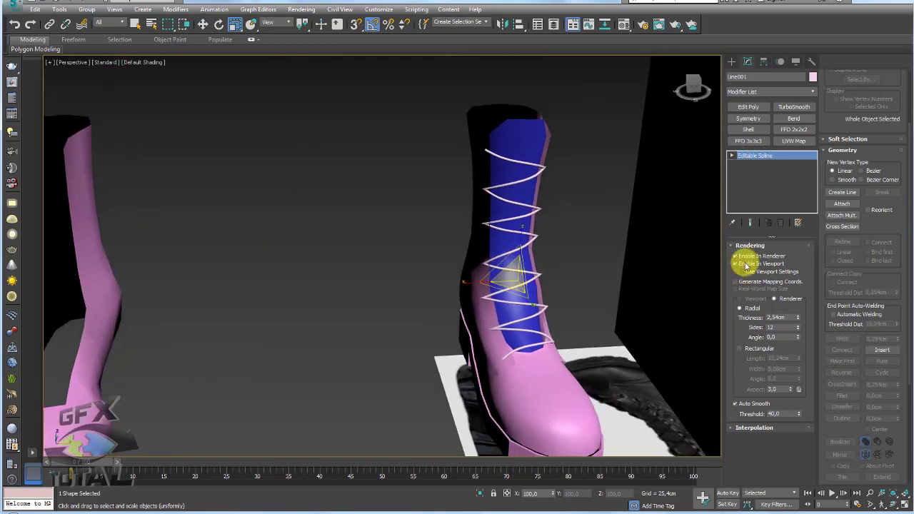
pyautogui.click(746, 165)
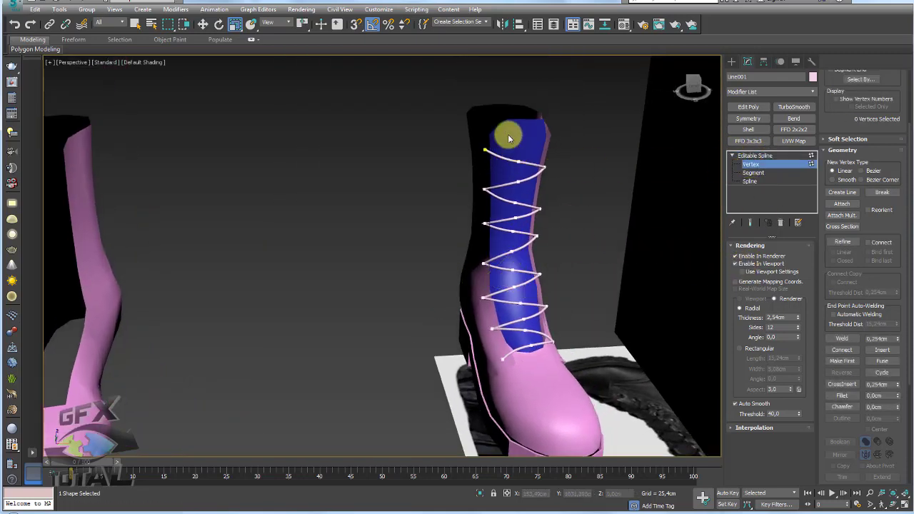
pyautogui.moveTo(434, 140); pyautogui.dragTo(506, 384)
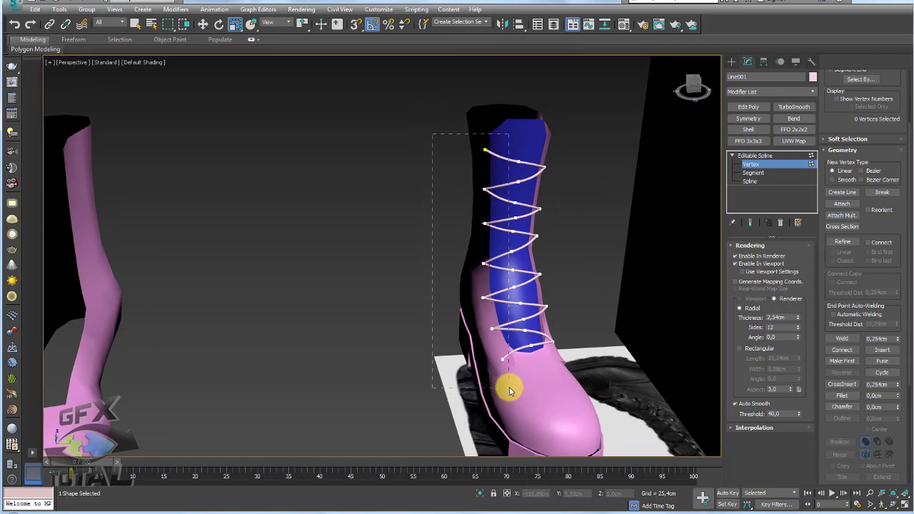
pyautogui.scroll(3, 496, 361)
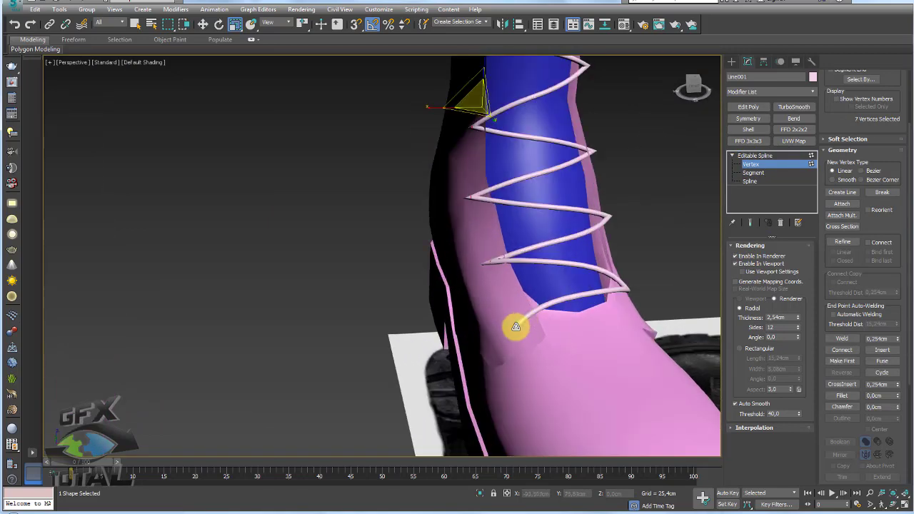
# - Convert the selected lace points to Bezier and rotate the upper-left lace point
pyautogui.rightClick(516, 326)
pyautogui.click(494, 262)
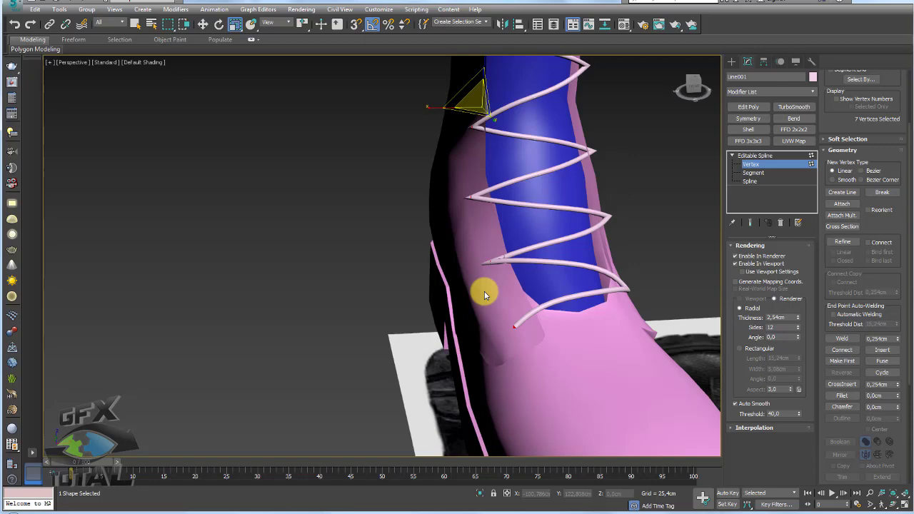
pyautogui.rightClick(463, 204)
pyautogui.click(457, 127)
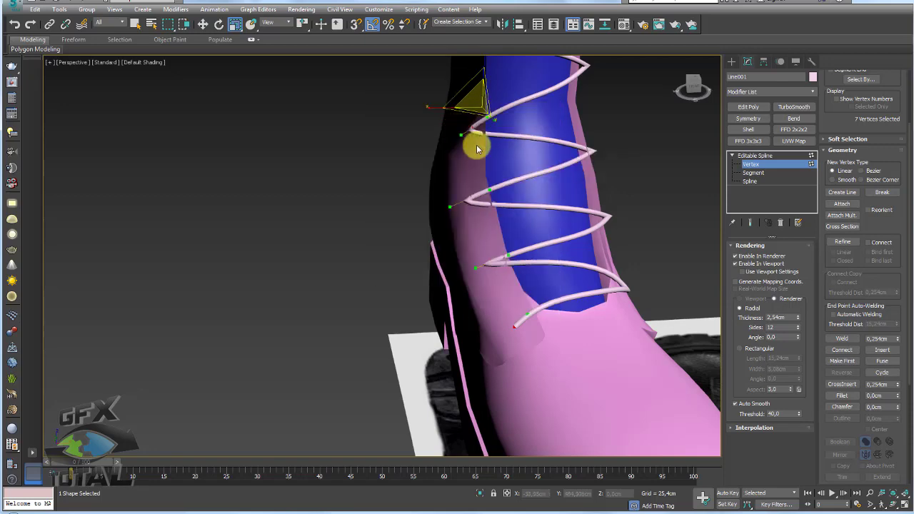
pyautogui.scroll(-3, 477, 149)
pyautogui.moveTo(508, 212)
pyautogui.keyDown('alt'); pyautogui.mouseDown(button='middle')
pyautogui.moveTo(535, 287)
pyautogui.moveTo(507, 214)
pyautogui.moveTo(453, 216)
pyautogui.mouseUp(button='middle'); pyautogui.keyUp('alt')
pyautogui.scroll(5, 445, 214)
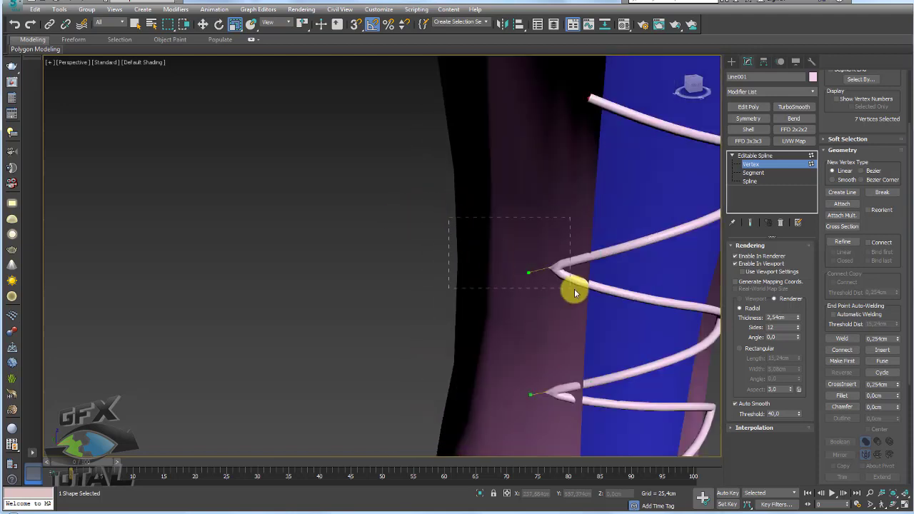
pyautogui.press('e')
pyautogui.moveTo(575, 289)
pyautogui.mouseDown()
pyautogui.moveTo(565, 282)
pyautogui.moveTo(571, 259)
pyautogui.moveTo(535, 229)
pyautogui.moveTo(547, 225)
pyautogui.moveTo(536, 229)
pyautogui.moveTo(592, 261)
pyautogui.moveTo(585, 279)
pyautogui.mouseUp()
pyautogui.scroll(-4, 585, 271)
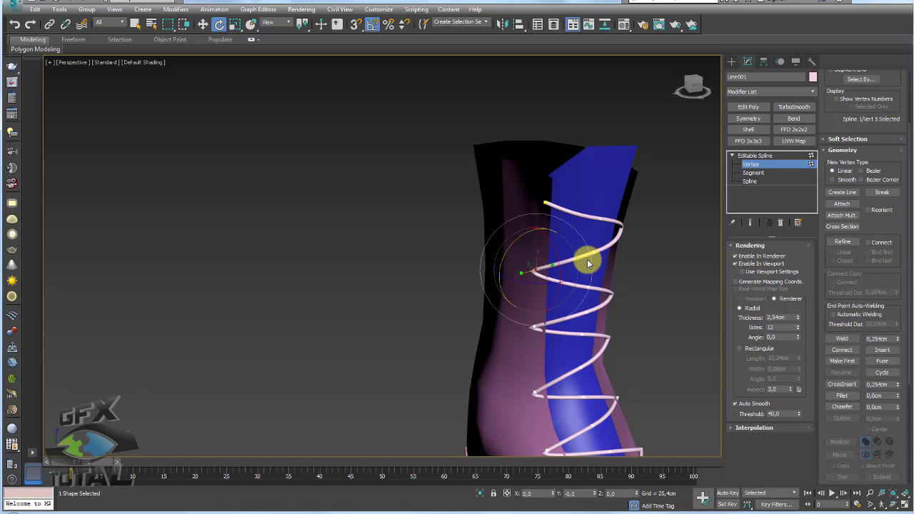
# - Turn on Edged Faces and lower the lace tube's rendering sides from 12 to 8
pyautogui.click(765, 156)
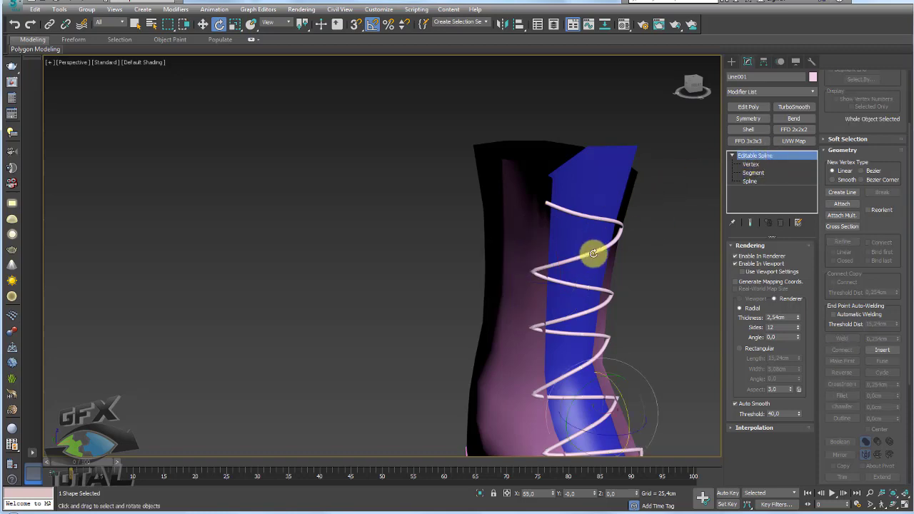
pyautogui.scroll(-5, 592, 278)
pyautogui.scroll(6, 551, 249)
pyautogui.press('F4')
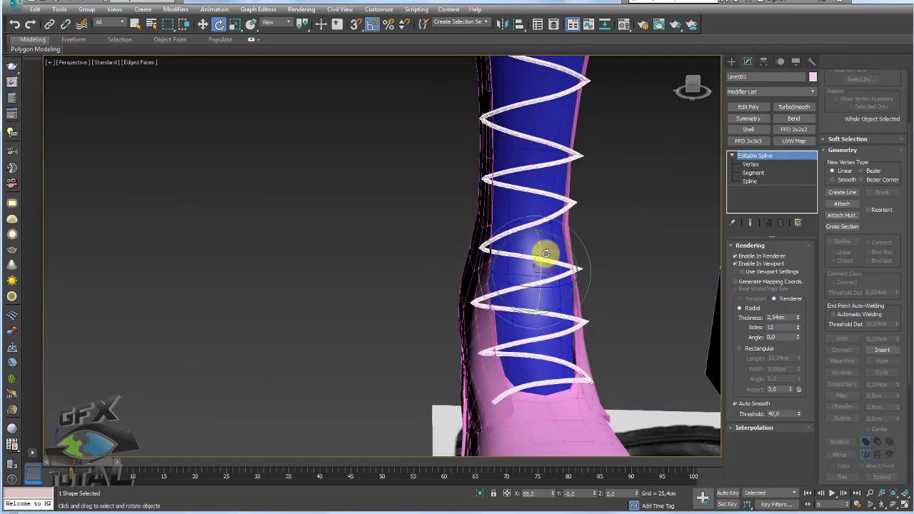
pyautogui.scroll(2, 545, 254)
pyautogui.scroll(2, 543, 229)
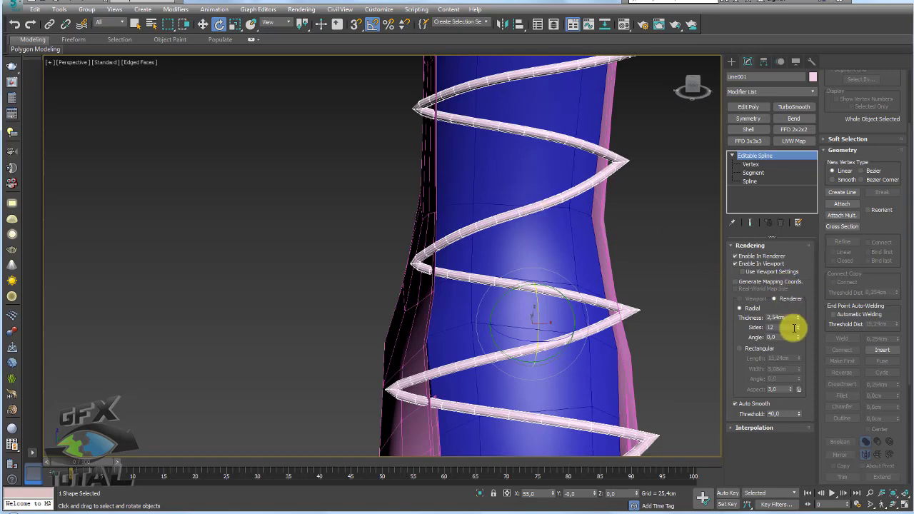
pyautogui.scroll(2, 579, 276)
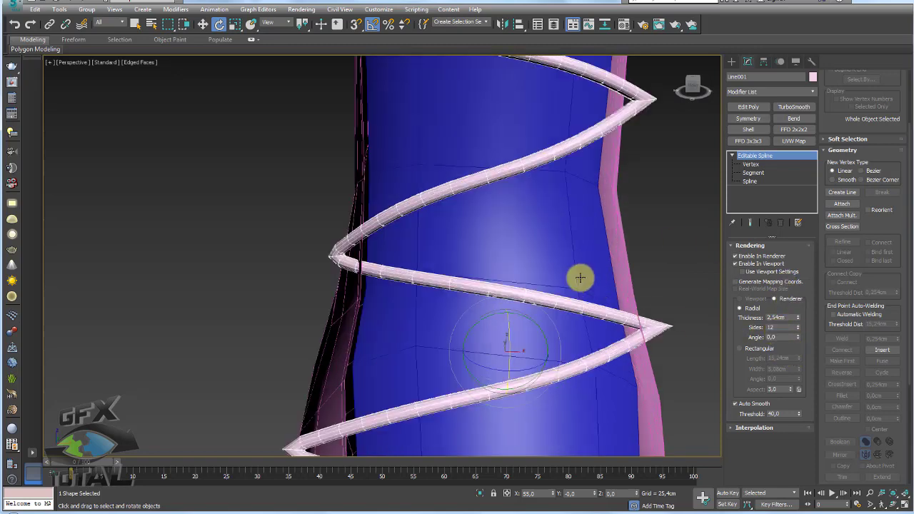
pyautogui.scroll(2, 586, 277)
pyautogui.click(797, 332)
pyautogui.click(798, 333)
pyautogui.click(798, 333)
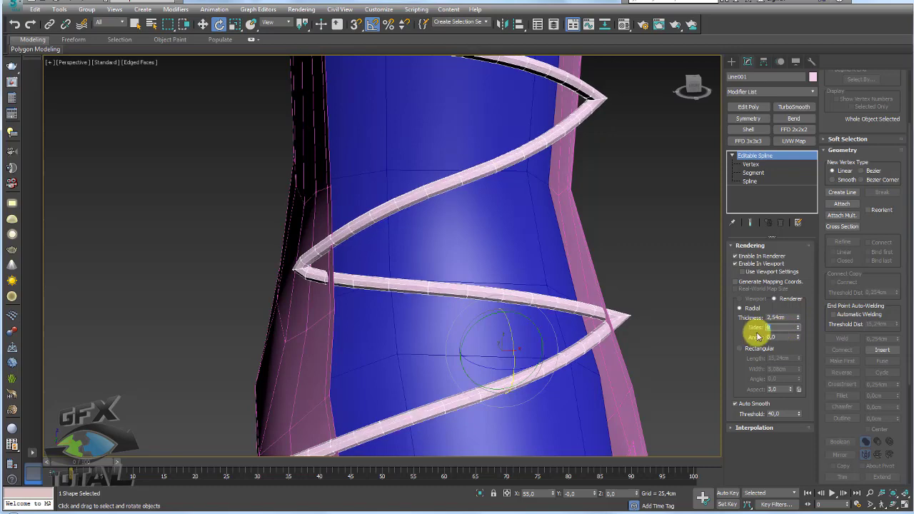
# - Select a vertex on the lace spiral at Vertex sub-object level
pyautogui.moveTo(484, 190)
pyautogui.keyDown('alt'); pyautogui.mouseDown(button='middle')
pyautogui.moveTo(561, 159)
pyautogui.moveTo(629, 384)
pyautogui.mouseUp(button='middle'); pyautogui.keyUp('alt')
pyautogui.click(751, 165)
pyautogui.click(561, 197)
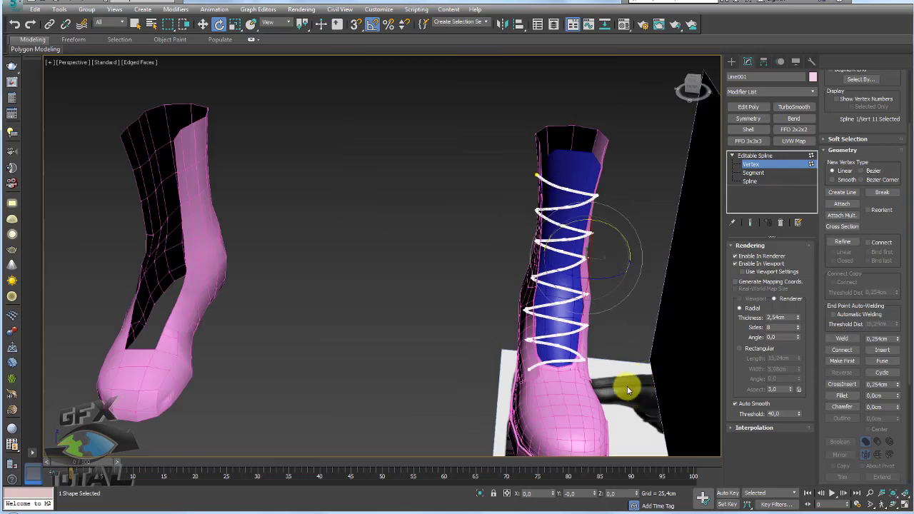
# - Make the coil vertices Bezier, rotate them, and turn one coil vertex 25 degrees
pyautogui.moveTo(575, 180); pyautogui.dragTo(595, 250)
pyautogui.keyDown('ctrl'); pyautogui.keyDown('alt'); pyautogui.moveTo(596, 249); pyautogui.dragTo(607, 219, button='middle'); pyautogui.keyUp('alt'); pyautogui.keyUp('ctrl')
pyautogui.rightClick(607, 215)
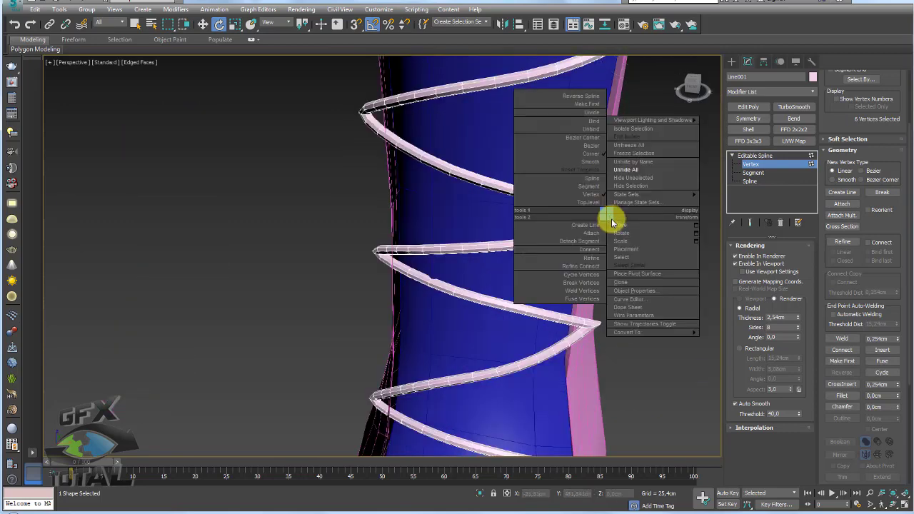
pyautogui.click(588, 147)
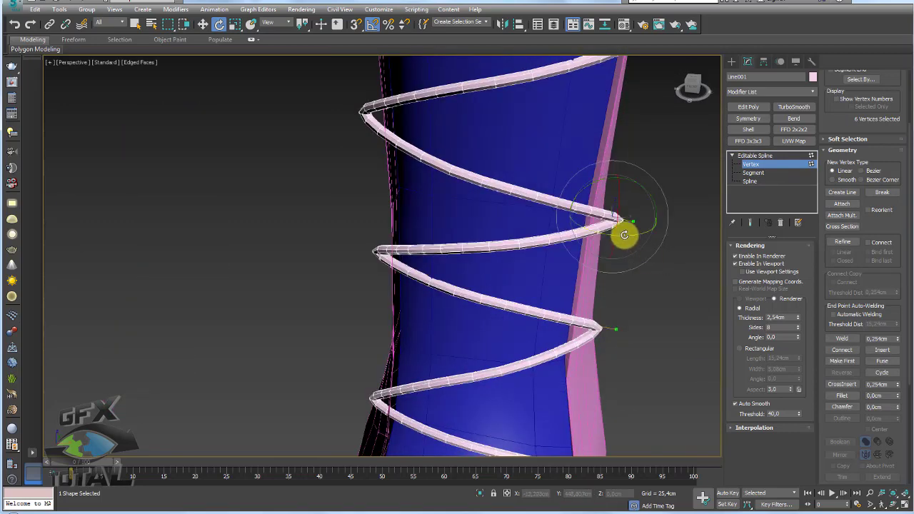
pyautogui.moveTo(640, 235); pyautogui.dragTo(640, 247)
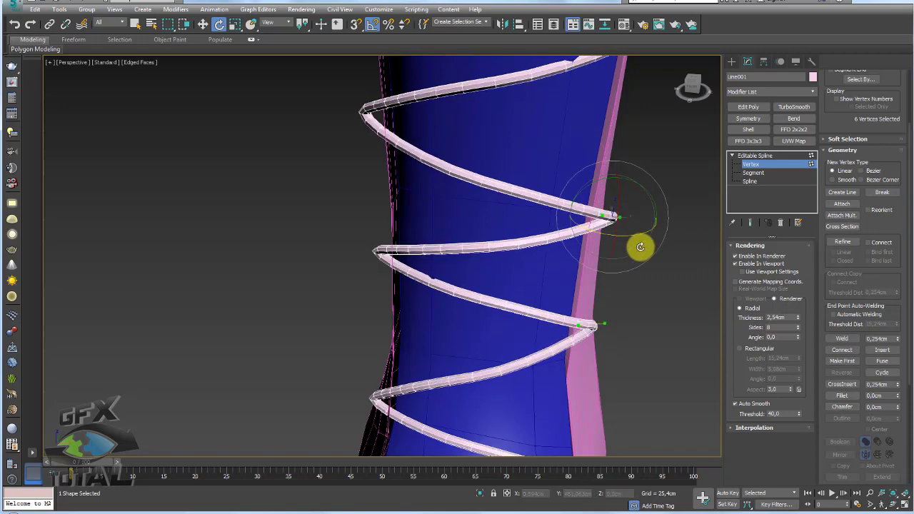
pyautogui.click(625, 235)
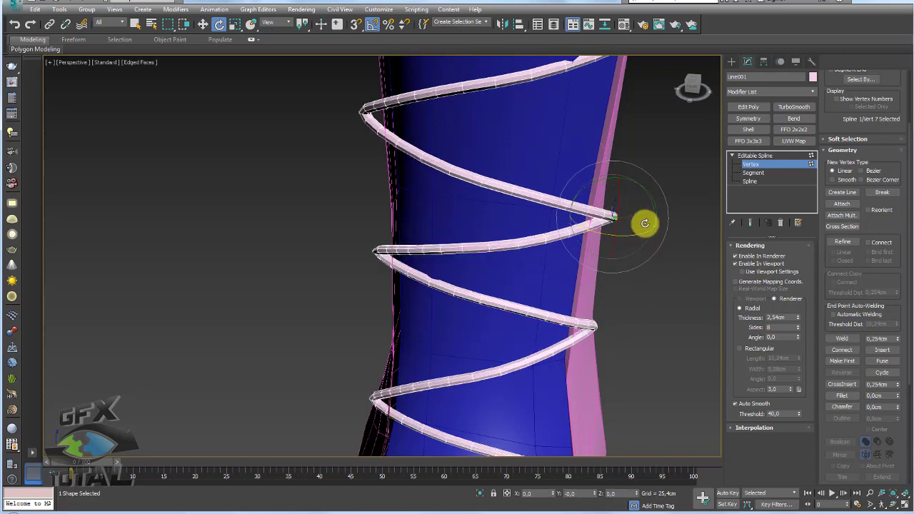
pyautogui.moveTo(640, 203)
pyautogui.mouseDown()
pyautogui.moveTo(643, 193)
pyautogui.moveTo(635, 233)
pyautogui.moveTo(650, 232)
pyautogui.mouseUp()
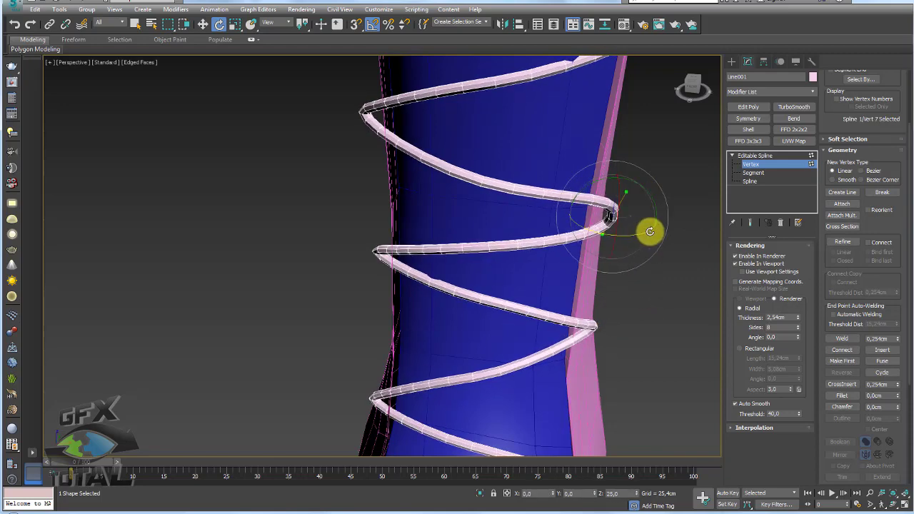
# - Tilt the selected coil vertex further to reshape the coils, then pick the left coil vertex
pyautogui.scroll(-1, 646, 227)
pyautogui.scroll(-3, 646, 232)
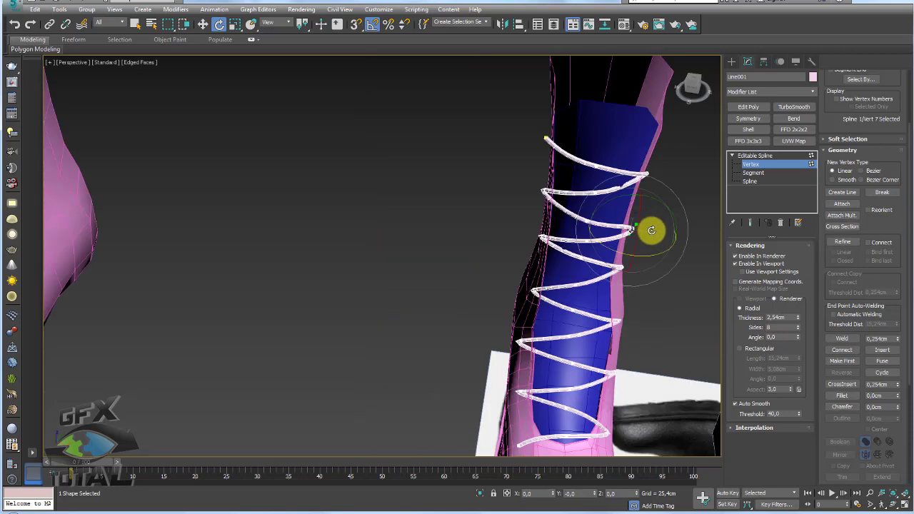
pyautogui.scroll(4, 650, 229)
pyautogui.press('w')
pyautogui.moveTo(617, 224)
pyautogui.keyDown('alt'); pyautogui.mouseDown(button='middle')
pyautogui.moveTo(608, 248)
pyautogui.moveTo(608, 237)
pyautogui.mouseUp(button='middle'); pyautogui.keyUp('alt')
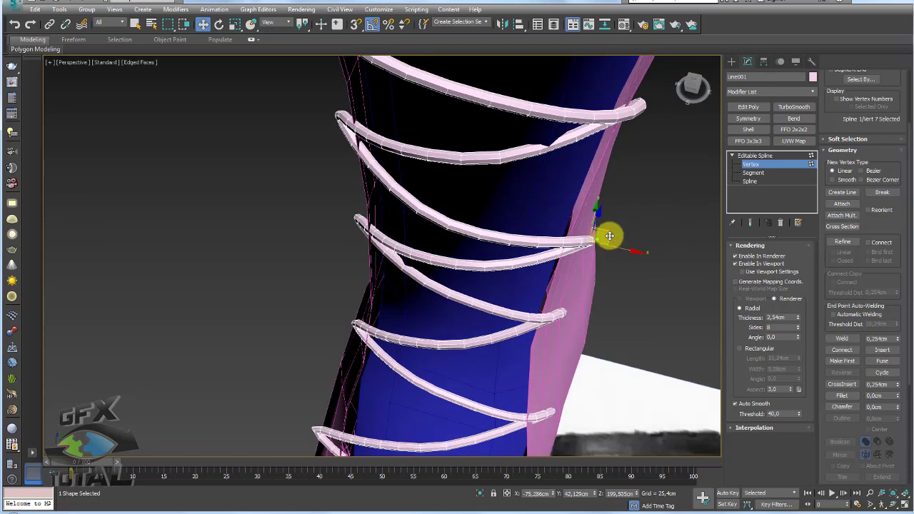
pyautogui.press('e')
pyautogui.moveTo(587, 238)
pyautogui.mouseDown()
pyautogui.moveTo(586, 221)
pyautogui.moveTo(591, 234)
pyautogui.mouseUp()
pyautogui.moveTo(591, 234)
pyautogui.keyDown('alt'); pyautogui.mouseDown(button='middle')
pyautogui.moveTo(605, 235)
pyautogui.moveTo(645, 176)
pyautogui.moveTo(607, 184)
pyautogui.mouseUp(button='middle'); pyautogui.keyUp('alt')
pyautogui.moveTo(309, 277)
pyautogui.mouseDown()
pyautogui.moveTo(374, 317)
pyautogui.moveTo(378, 268)
pyautogui.moveTo(343, 286)
pyautogui.mouseUp()
pyautogui.press('w')
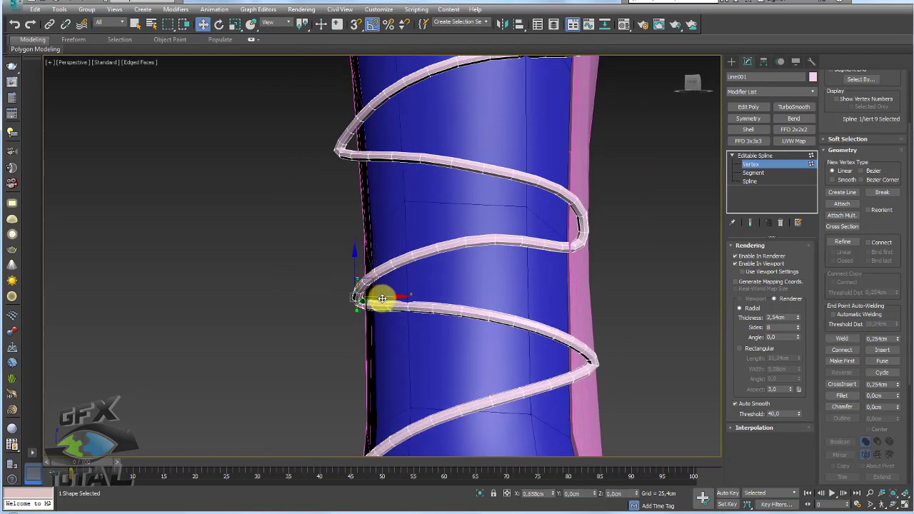
pyautogui.moveTo(378, 300)
pyautogui.keyDown('alt'); pyautogui.mouseDown(button='middle')
pyautogui.moveTo(469, 317)
pyautogui.moveTo(372, 302)
pyautogui.moveTo(454, 281)
pyautogui.mouseUp(button='middle'); pyautogui.keyUp('alt')
# - Rotate and nudge the lace's upper end vertex so it bends back against the boot
pyautogui.click(413, 233)
pyautogui.press('e')
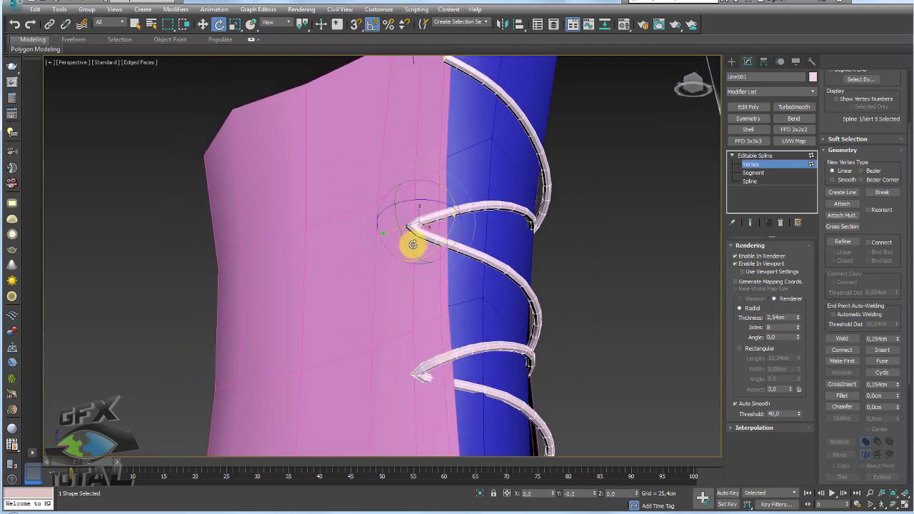
pyautogui.moveTo(436, 251); pyautogui.dragTo(466, 246)
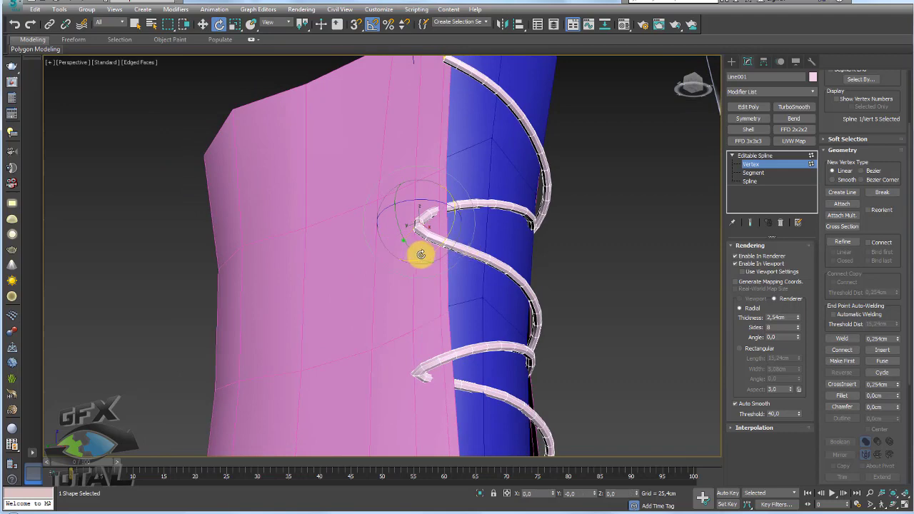
pyautogui.moveTo(408, 249); pyautogui.dragTo(434, 279)
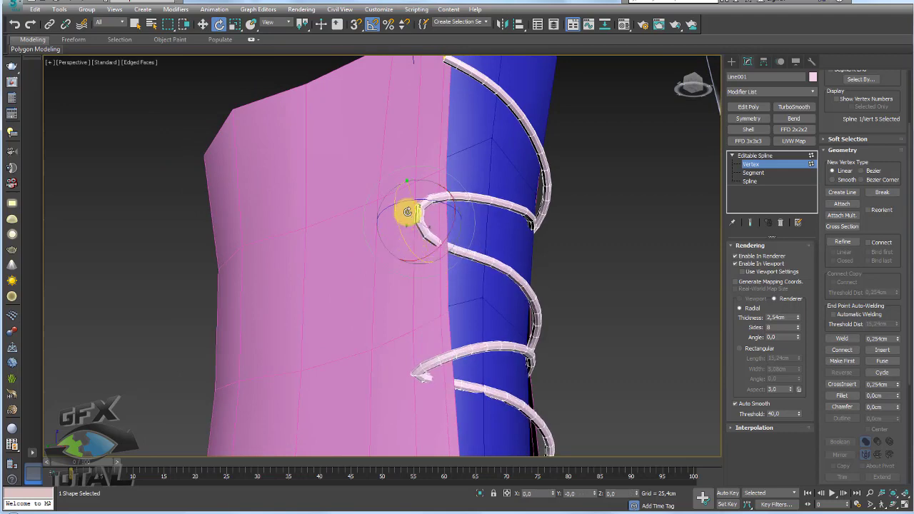
pyautogui.moveTo(429, 239); pyautogui.dragTo(436, 252)
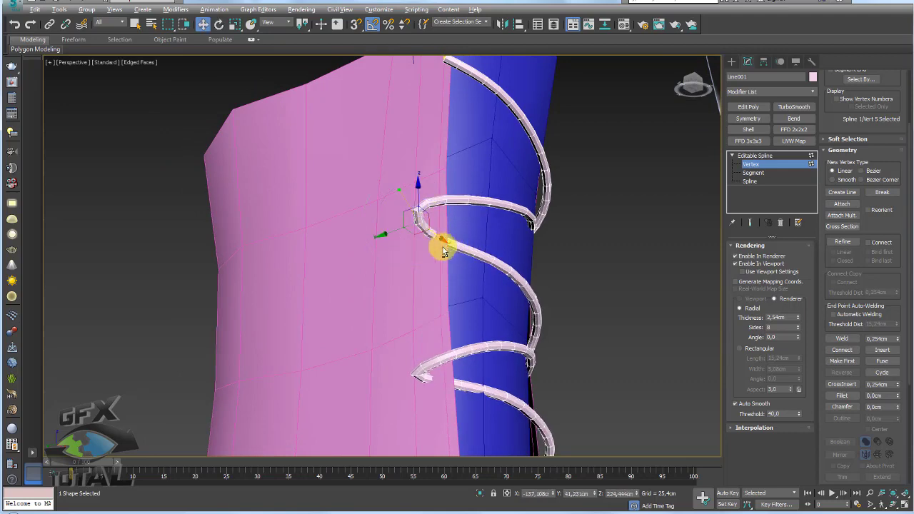
pyautogui.keyDown('alt'); pyautogui.moveTo(434, 245); pyautogui.dragTo(446, 198, button='middle'); pyautogui.keyUp('alt')
pyautogui.press('w')
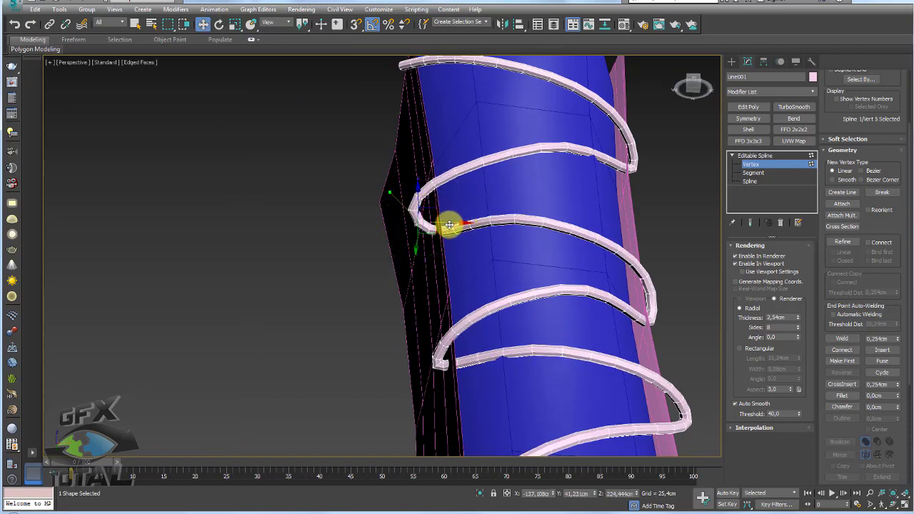
pyautogui.moveTo(445, 221); pyautogui.dragTo(459, 224)
pyautogui.click(771, 158)
pyautogui.moveTo(606, 184)
pyautogui.keyDown('alt'); pyautogui.mouseDown(button='middle')
pyautogui.moveTo(672, 241)
pyautogui.moveTo(551, 241)
pyautogui.mouseUp(button='middle'); pyautogui.keyUp('alt')
# - Add a Shell to the boot body Object002 with an Outer Amount of 1.626 cm
pyautogui.scroll(2, 514, 315)
pyautogui.click(405, 353)
pyautogui.scroll(-3, 426, 245)
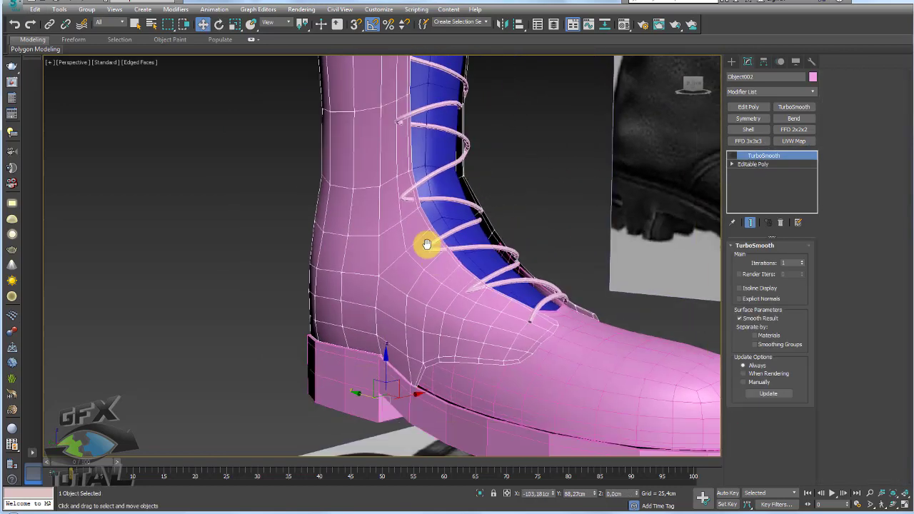
pyautogui.scroll(-2, 415, 277)
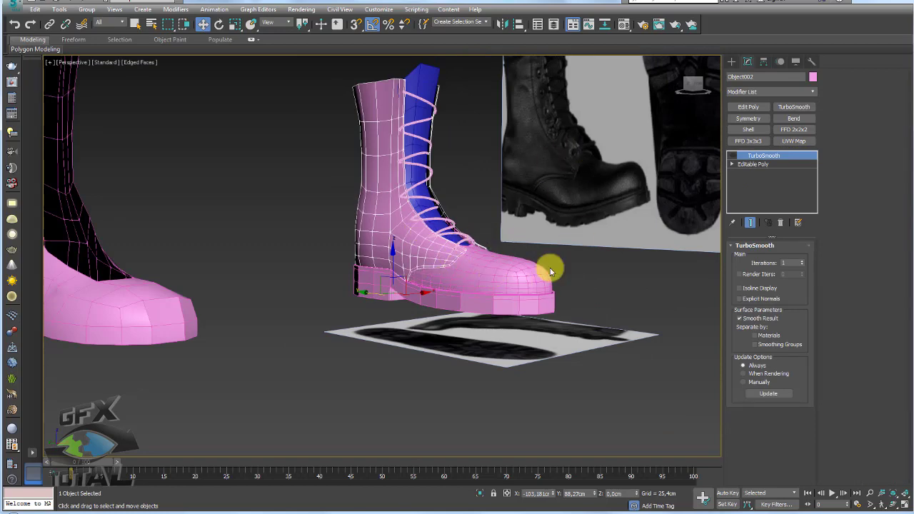
pyautogui.keyDown('alt'); pyautogui.moveTo(475, 255); pyautogui.dragTo(441, 281, button='middle'); pyautogui.keyUp('alt')
pyautogui.scroll(3, 450, 286)
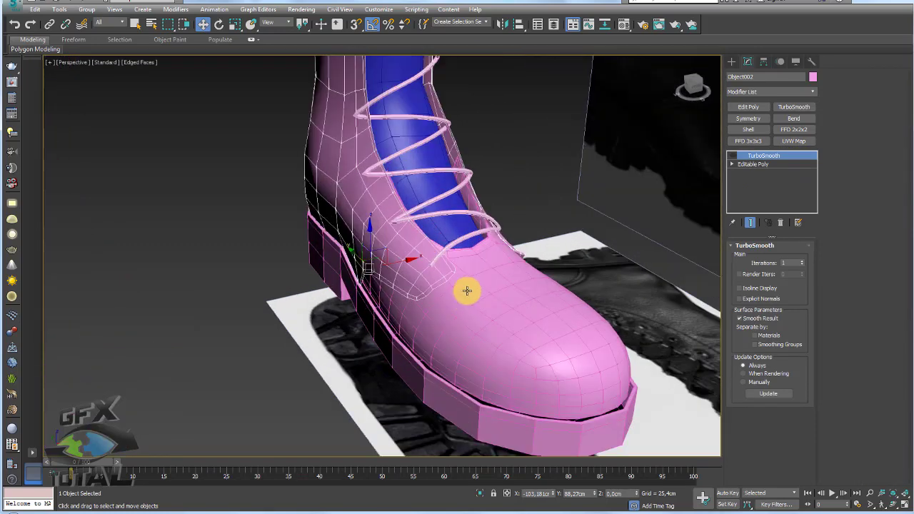
pyautogui.click(747, 130)
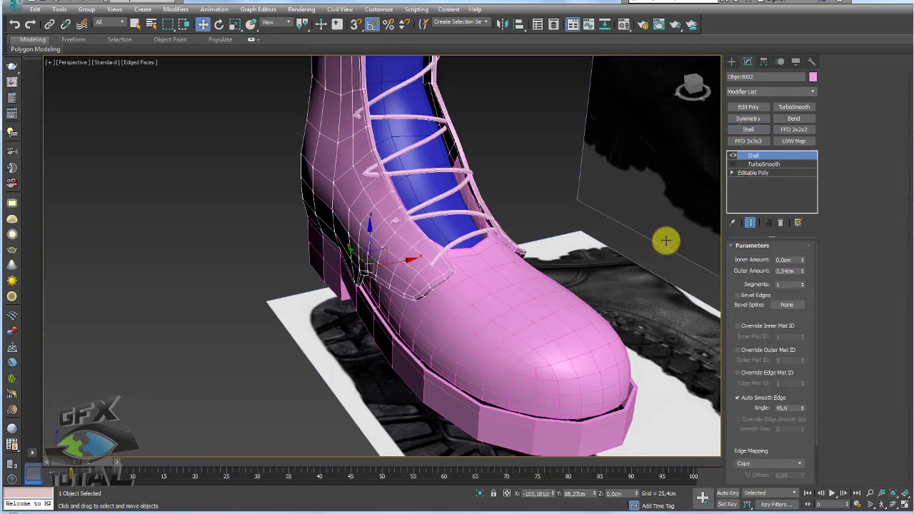
pyautogui.moveTo(665, 241)
pyautogui.keyDown('alt'); pyautogui.mouseDown(button='middle')
pyautogui.moveTo(481, 282)
pyautogui.moveTo(486, 272)
pyautogui.mouseUp(button='middle'); pyautogui.keyUp('alt')
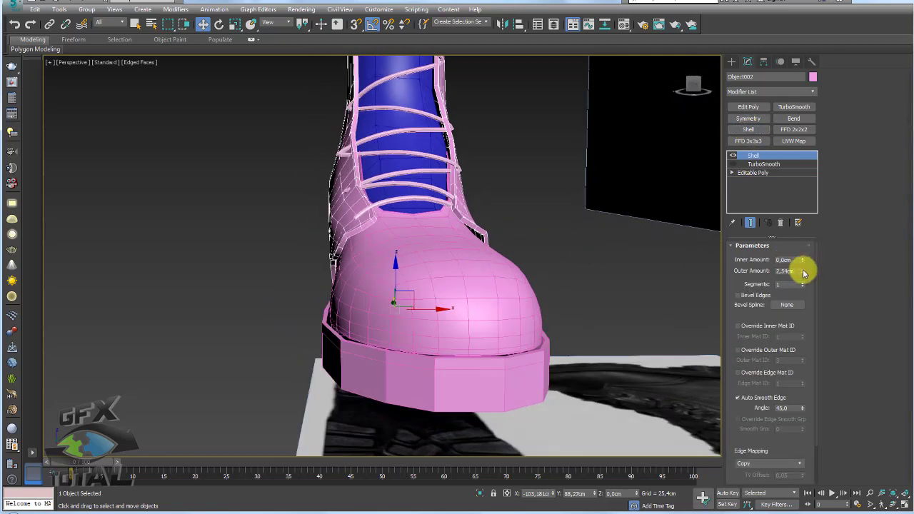
pyautogui.scroll(3, 395, 224)
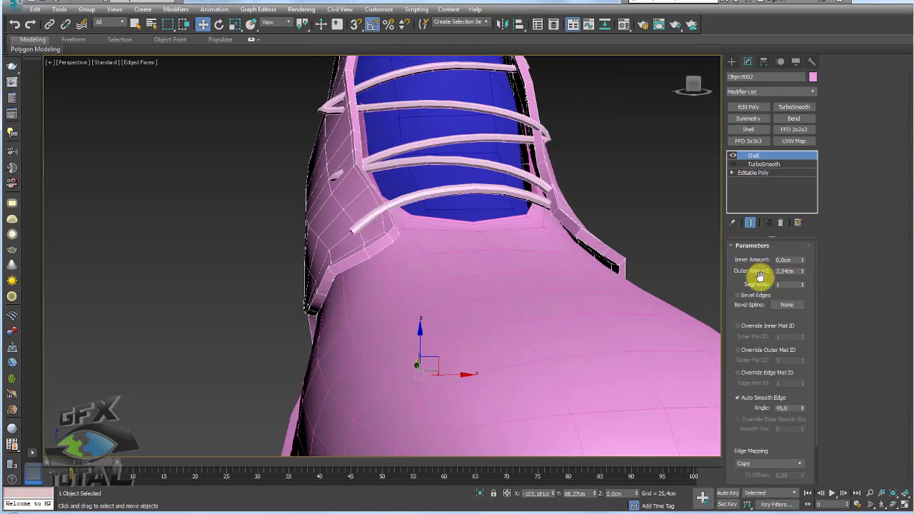
pyautogui.moveTo(800, 274); pyautogui.dragTo(802, 282)
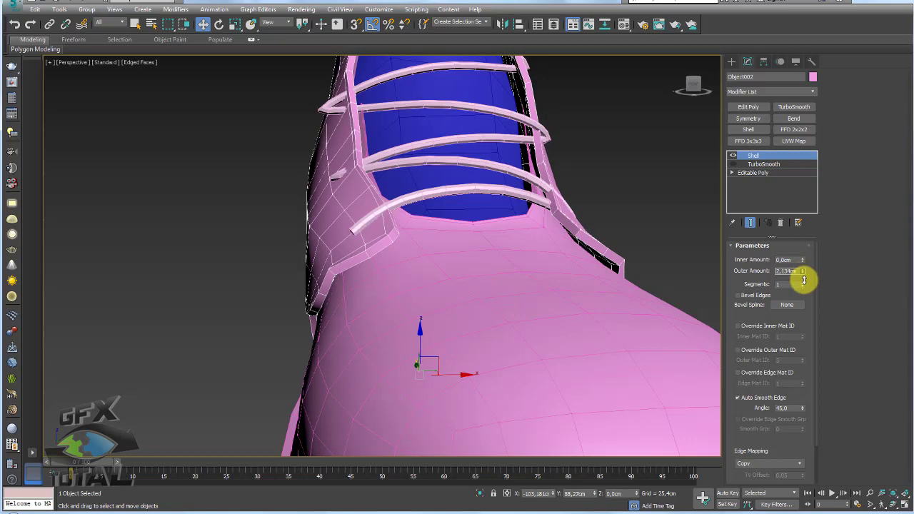
# - Add a Shell under the toe piece's smoothing and a TurboSmooth atop the boot's Shell
pyautogui.scroll(-3, 511, 280)
pyautogui.click(522, 275)
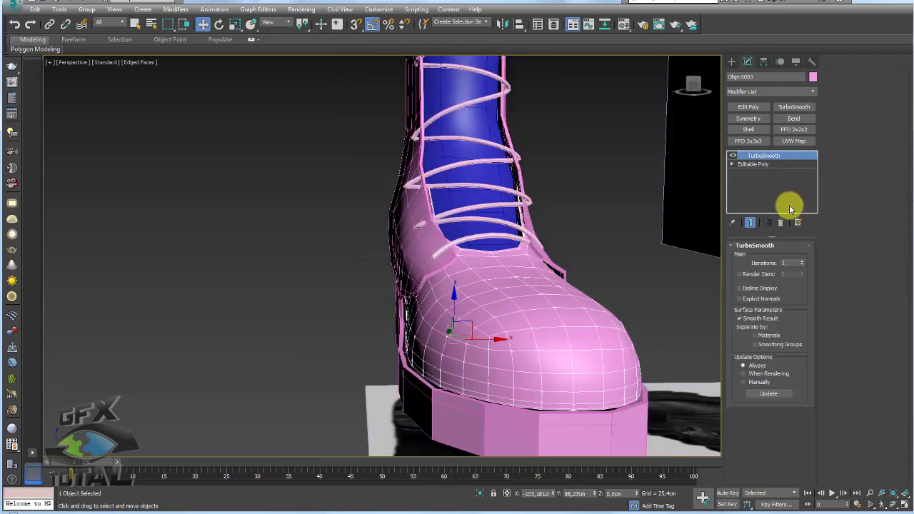
pyautogui.click(757, 166)
pyautogui.click(748, 129)
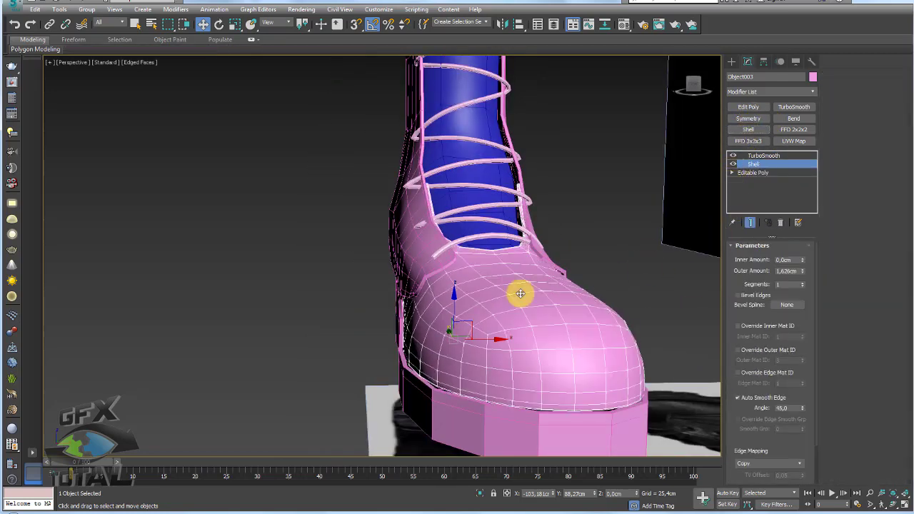
pyautogui.click(428, 236)
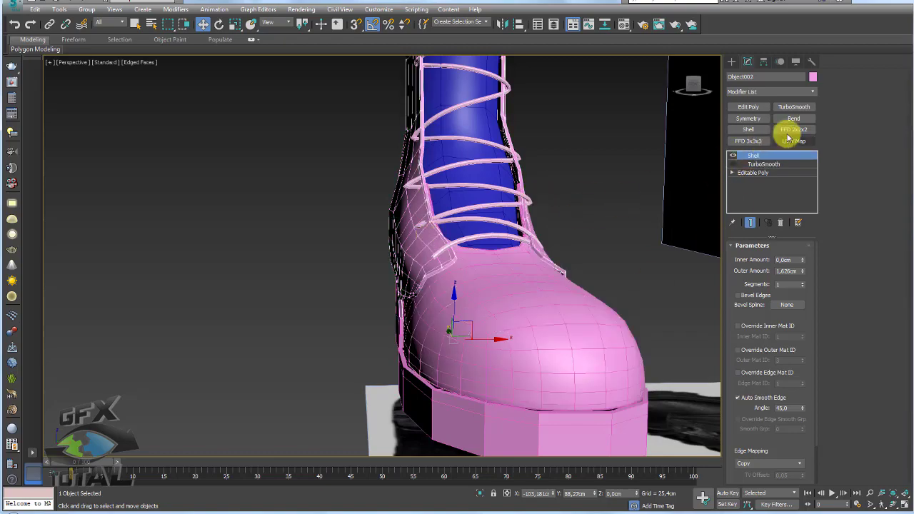
pyautogui.click(793, 107)
pyautogui.moveTo(326, 255)
pyautogui.keyDown('alt'); pyautogui.mouseDown(button='middle')
pyautogui.moveTo(398, 265)
pyautogui.moveTo(462, 334)
pyautogui.moveTo(493, 333)
pyautogui.moveTo(465, 386)
pyautogui.mouseUp(button='middle'); pyautogui.keyUp('alt')
pyautogui.click(462, 333)
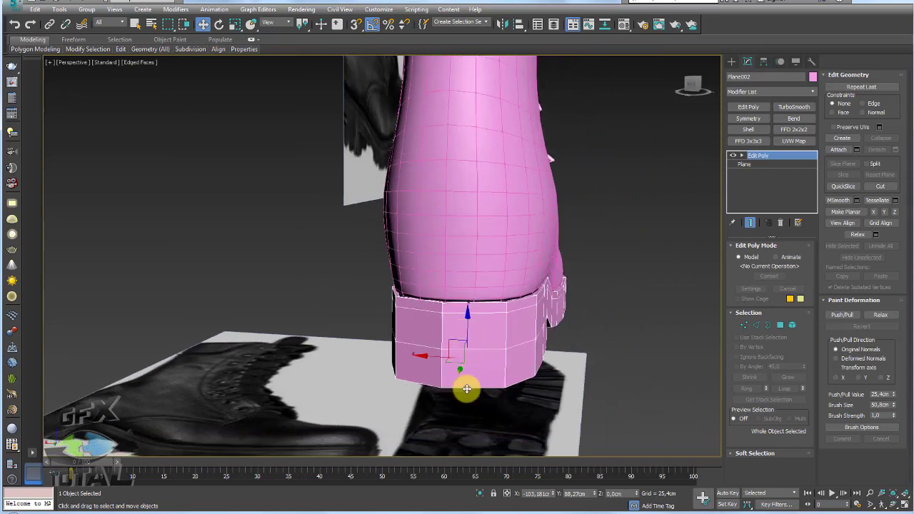
# - Isolate the heel band, cap its top border, then inset and delete the cap to leave a rim
pyautogui.click(482, 495)
pyautogui.keyDown('alt'); pyautogui.moveTo(475, 343); pyautogui.dragTo(536, 371, button='middle'); pyautogui.keyUp('alt')
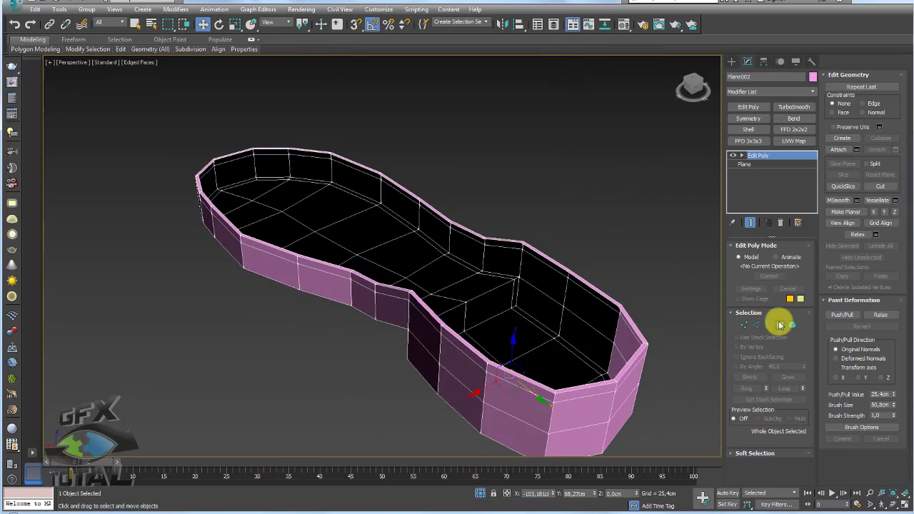
pyautogui.click(769, 325)
pyautogui.click(537, 336)
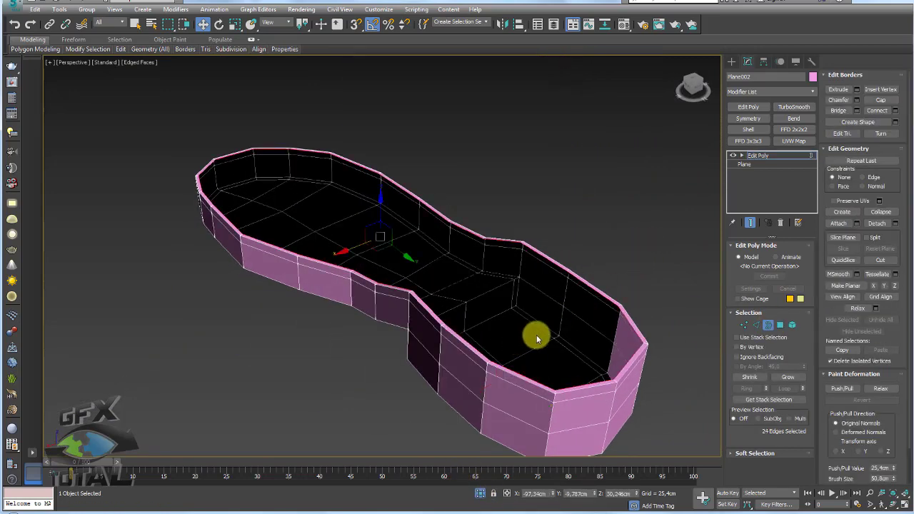
pyautogui.click(880, 100)
pyautogui.click(781, 325)
pyautogui.click(608, 336)
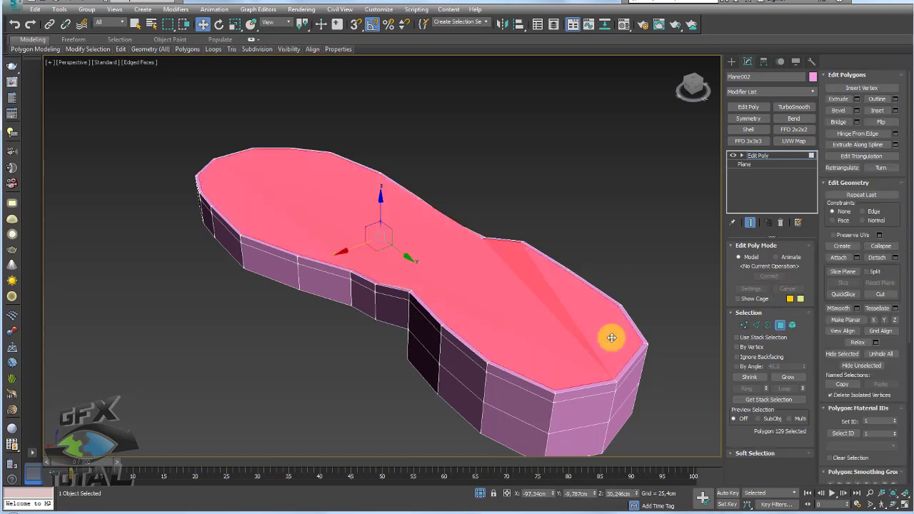
pyautogui.click(877, 113)
pyautogui.moveTo(541, 335); pyautogui.dragTo(538, 329)
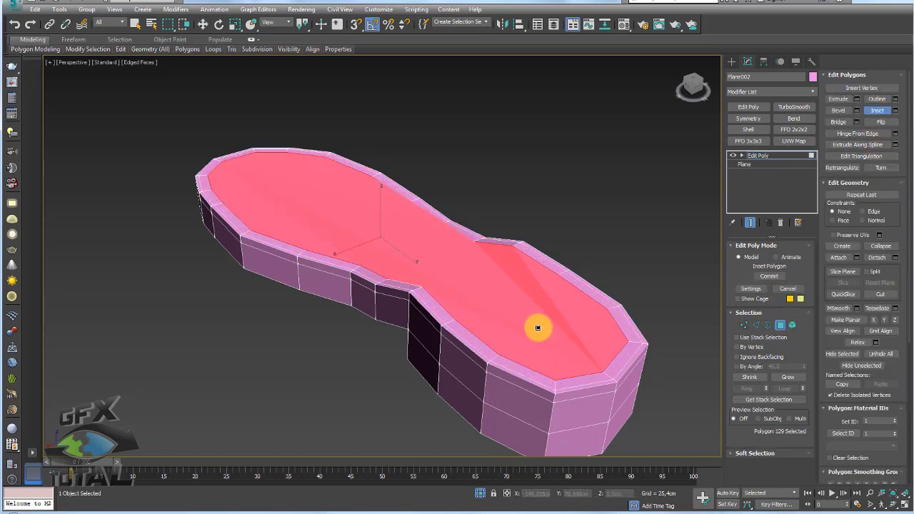
pyautogui.press('Delete')
pyautogui.click(757, 156)
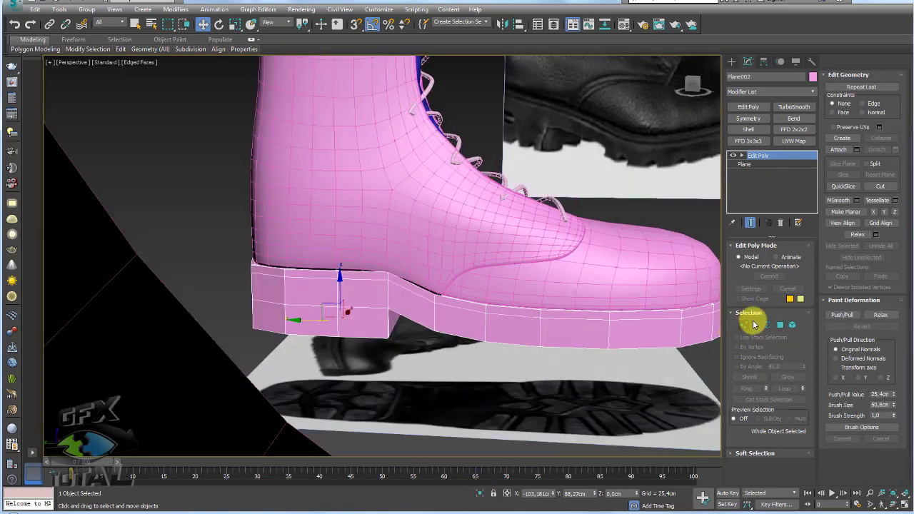
# - Extrude the sole's edge loop with zero width and negative height to form a groove
pyautogui.click(755, 325)
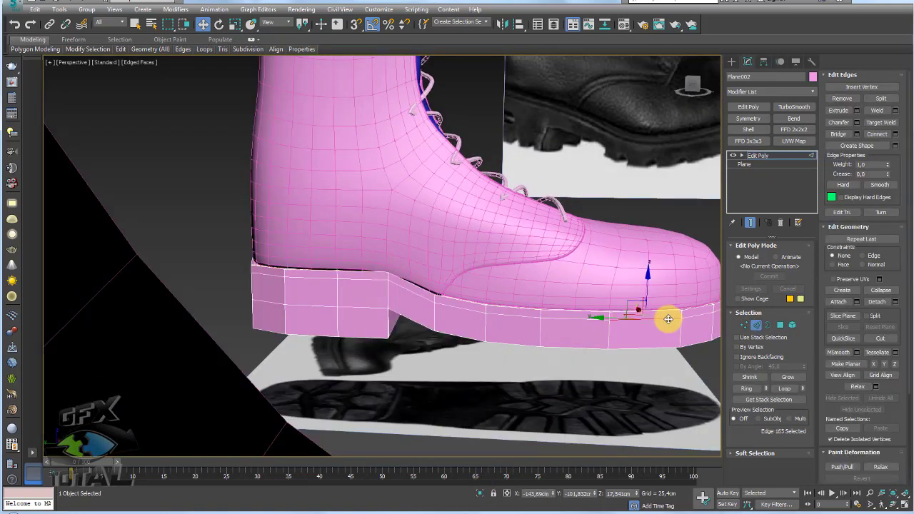
pyautogui.doubleClick(665, 318)
pyautogui.moveTo(665, 319)
pyautogui.keyDown('alt'); pyautogui.mouseDown(button='middle')
pyautogui.moveTo(647, 333)
pyautogui.moveTo(629, 325)
pyautogui.mouseUp(button='middle'); pyautogui.keyUp('alt')
pyautogui.scroll(2, 629, 325)
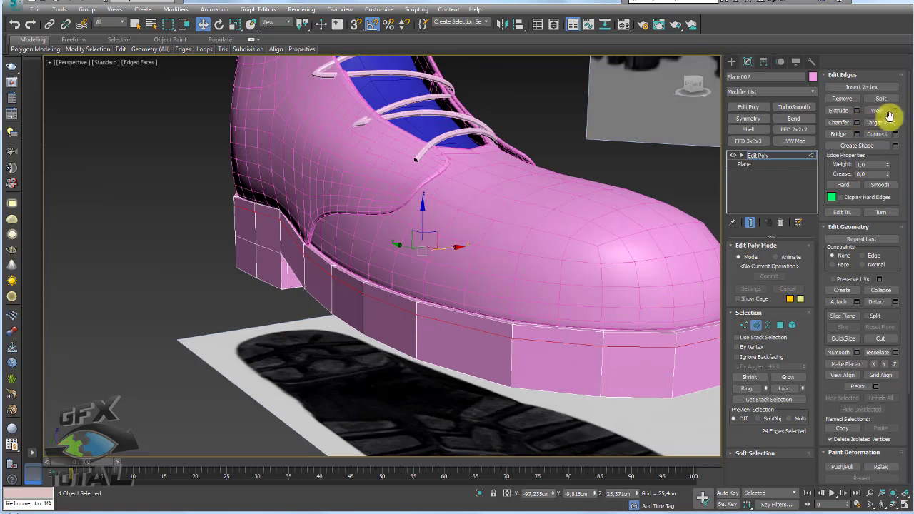
pyautogui.click(857, 111)
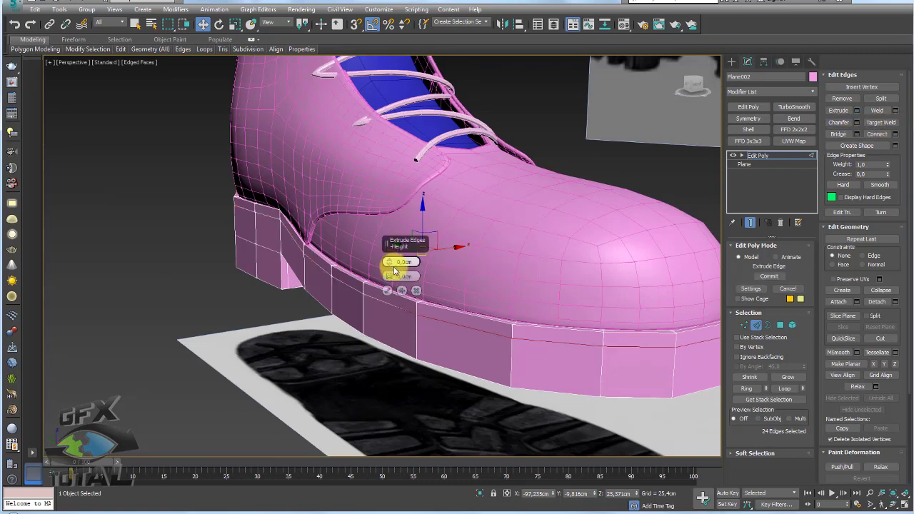
pyautogui.moveTo(387, 262)
pyautogui.mouseDown()
pyautogui.moveTo(387, 251)
pyautogui.moveTo(392, 275)
pyautogui.mouseUp()
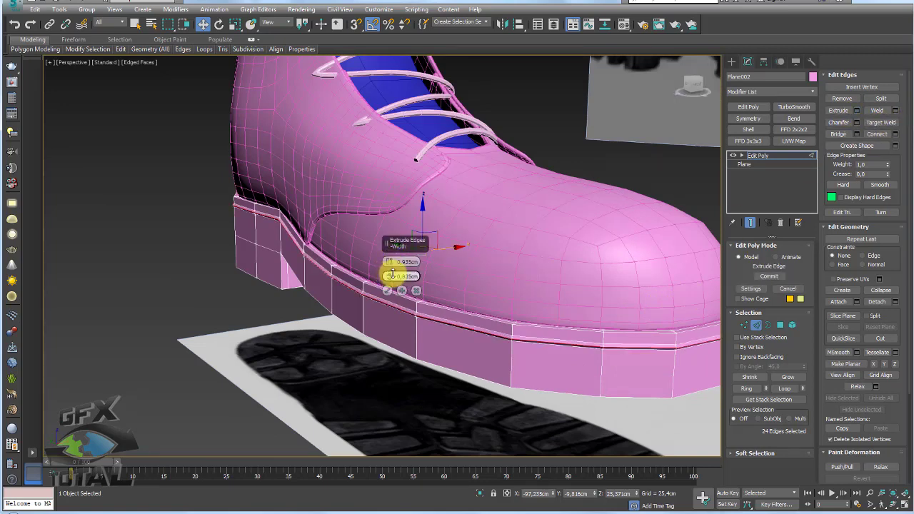
pyautogui.rightClick(388, 276)
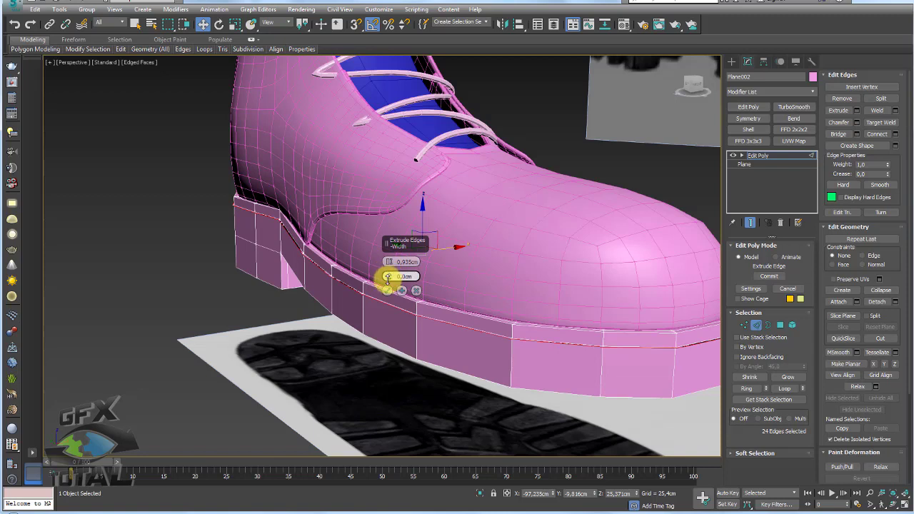
pyautogui.moveTo(394, 262)
pyautogui.mouseDown()
pyautogui.moveTo(388, 276)
pyautogui.moveTo(388, 266)
pyautogui.mouseUp()
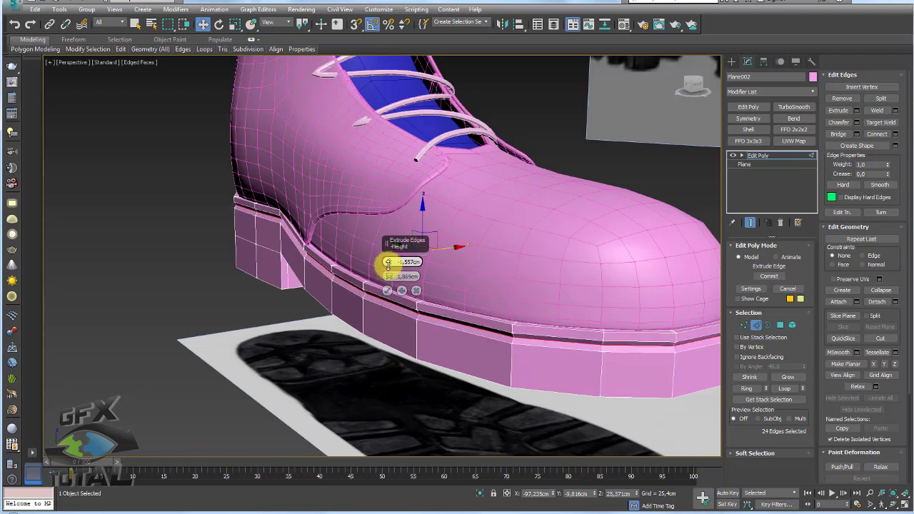
pyautogui.click(386, 292)
pyautogui.moveTo(387, 291)
pyautogui.keyDown('alt'); pyautogui.mouseDown(button='middle')
pyautogui.moveTo(517, 310)
pyautogui.moveTo(441, 312)
pyautogui.moveTo(485, 295)
pyautogui.mouseUp(button='middle'); pyautogui.keyUp('alt')
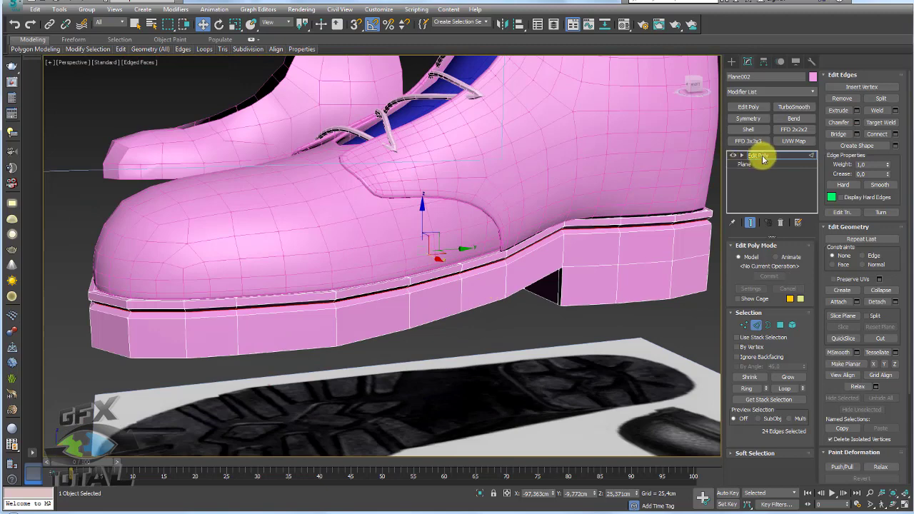
pyautogui.moveTo(657, 188)
pyautogui.keyDown('alt'); pyautogui.mouseDown(button='middle')
pyautogui.moveTo(547, 237)
pyautogui.moveTo(760, 160)
pyautogui.mouseUp(button='middle'); pyautogui.keyUp('alt')
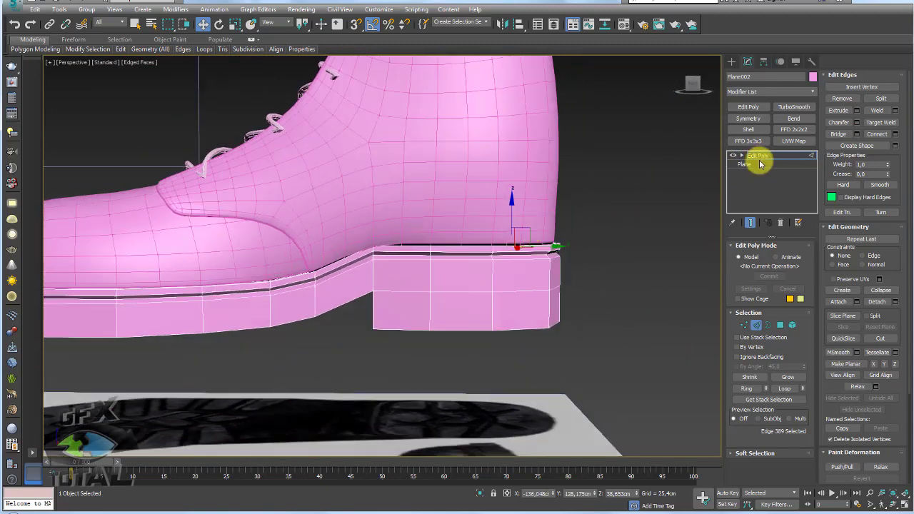
# - Delete the TurboSmooth and Shell modifiers from both Object002 and Object003
pyautogui.click(758, 155)
pyautogui.click(538, 203)
pyautogui.moveTo(531, 231); pyautogui.dragTo(570, 231, button='middle')
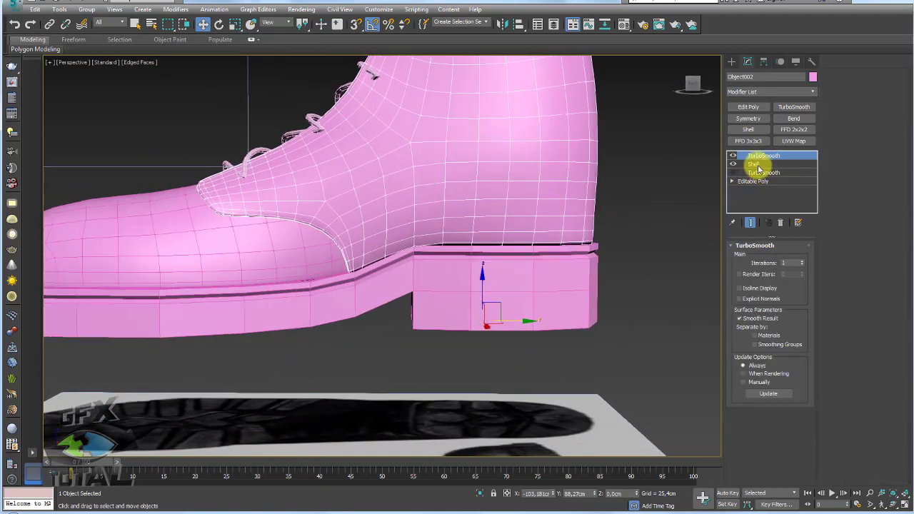
pyautogui.click(781, 224)
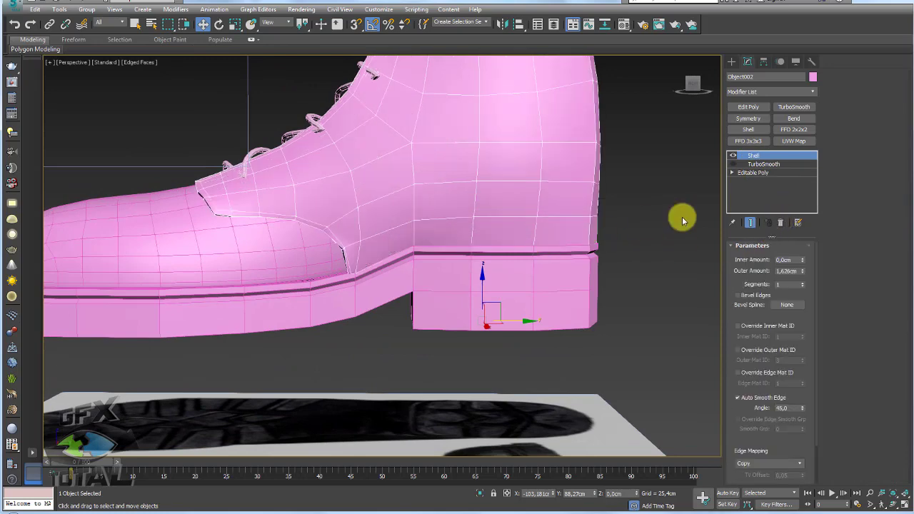
pyautogui.click(781, 223)
pyautogui.click(312, 243)
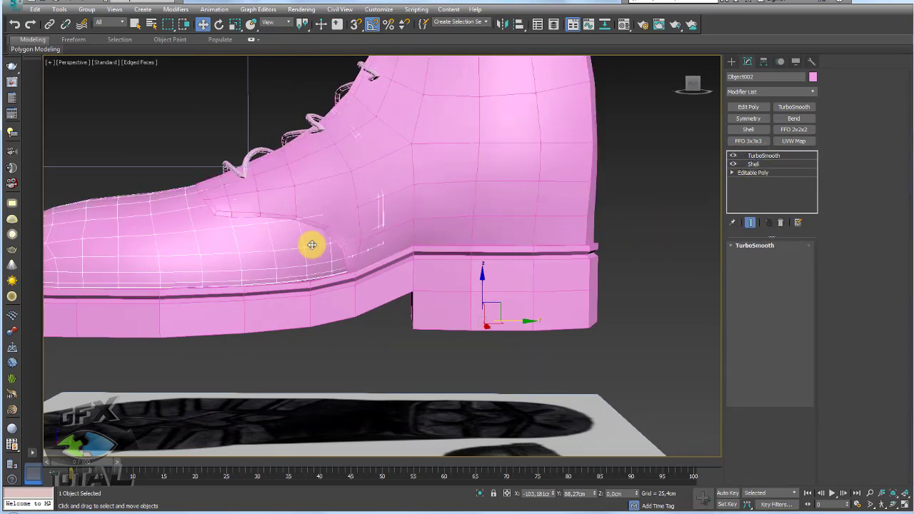
pyautogui.doubleClick(781, 223)
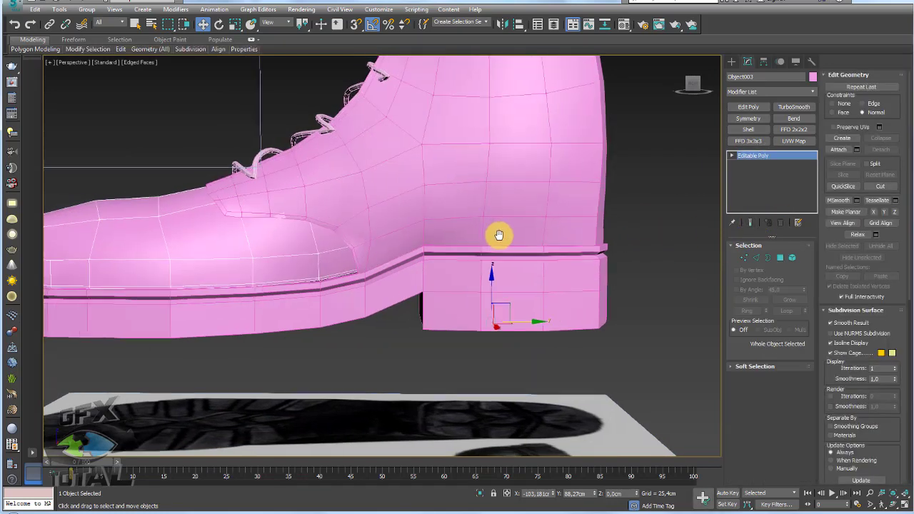
# - On Object003, set vertex Constraints to None and lower the heel vertices onto the sole rim
pyautogui.keyDown('alt'); pyautogui.moveTo(496, 237); pyautogui.dragTo(537, 238, button='middle'); pyautogui.keyUp('alt')
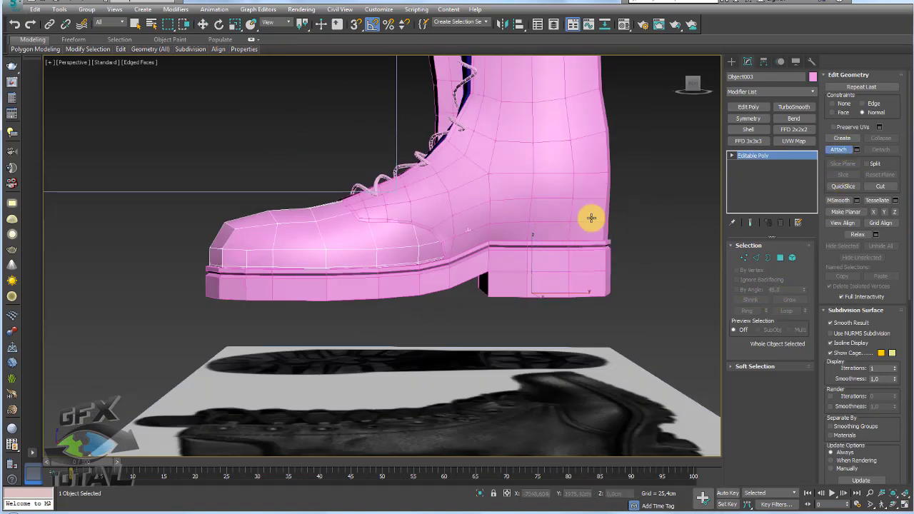
pyautogui.click(613, 235)
pyautogui.click(743, 258)
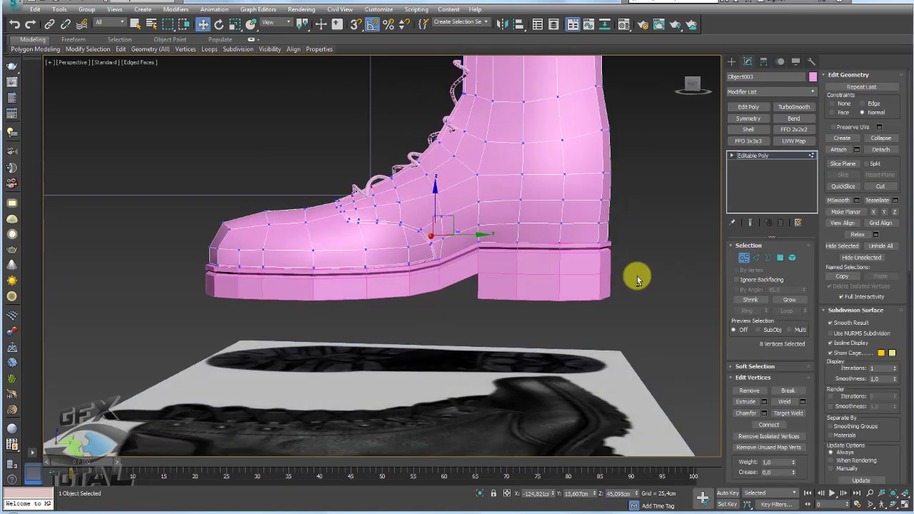
pyautogui.scroll(5, 466, 239)
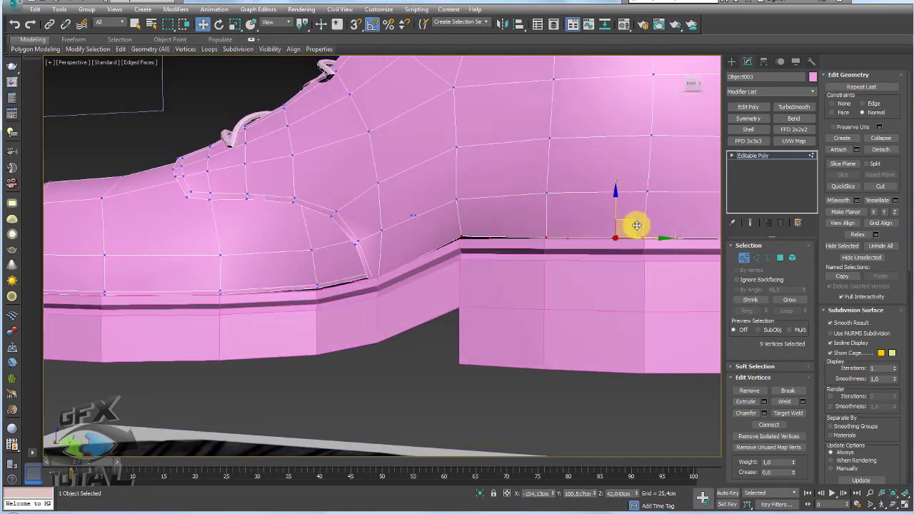
pyautogui.moveTo(636, 225); pyautogui.dragTo(638, 226)
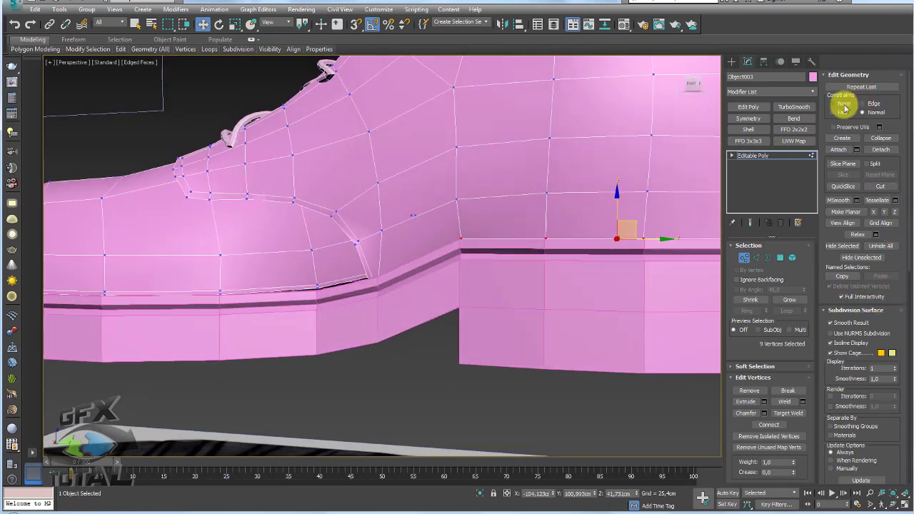
pyautogui.click(844, 105)
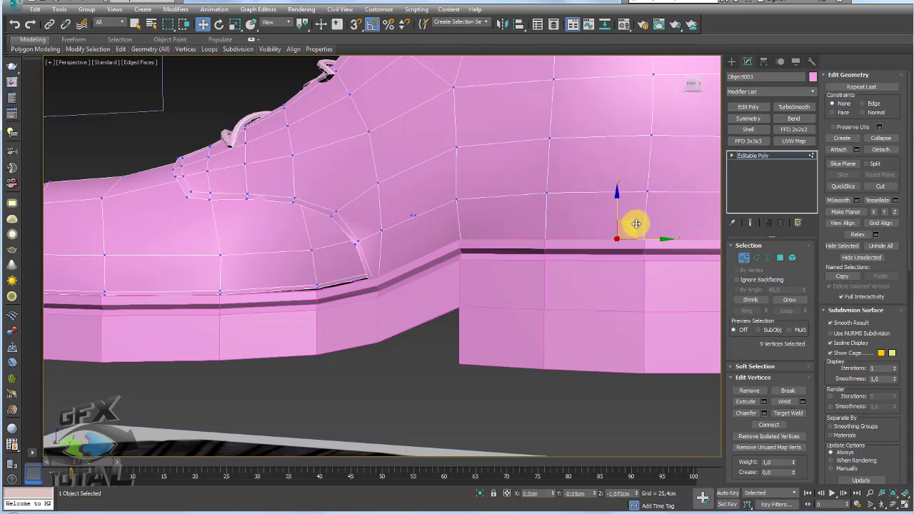
pyautogui.moveTo(400, 282); pyautogui.dragTo(439, 291, button='middle')
pyautogui.click(457, 226)
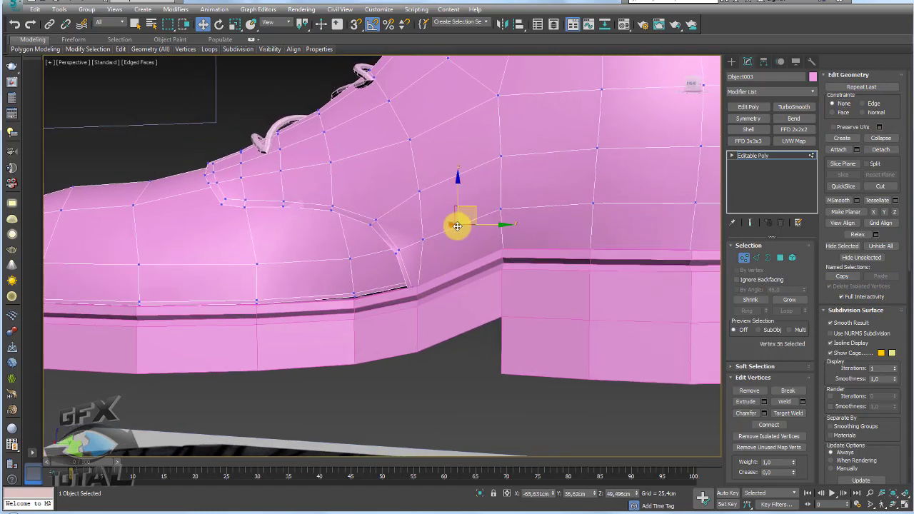
pyautogui.scroll(1, 451, 226)
pyautogui.scroll(1, 467, 249)
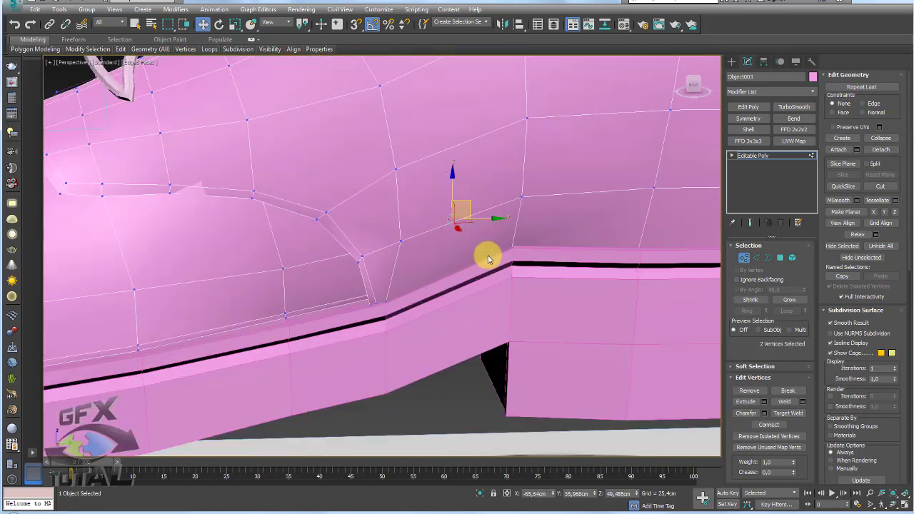
pyautogui.press('F3')
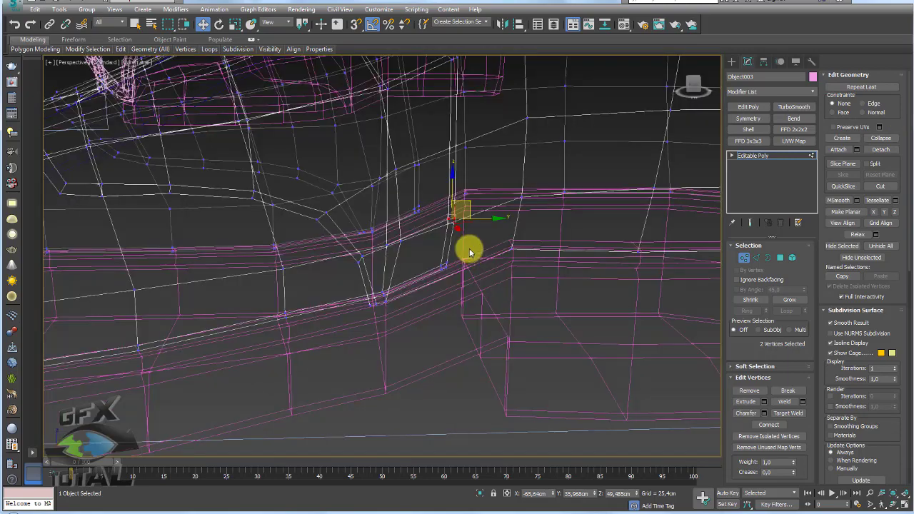
# - In wireframe, select the upper's seam vertices just above the sole and nudge them sideways
pyautogui.moveTo(476, 245)
pyautogui.keyDown('alt'); pyautogui.mouseDown(button='middle')
pyautogui.moveTo(522, 250)
pyautogui.moveTo(475, 245)
pyautogui.mouseUp(button='middle'); pyautogui.keyUp('alt')
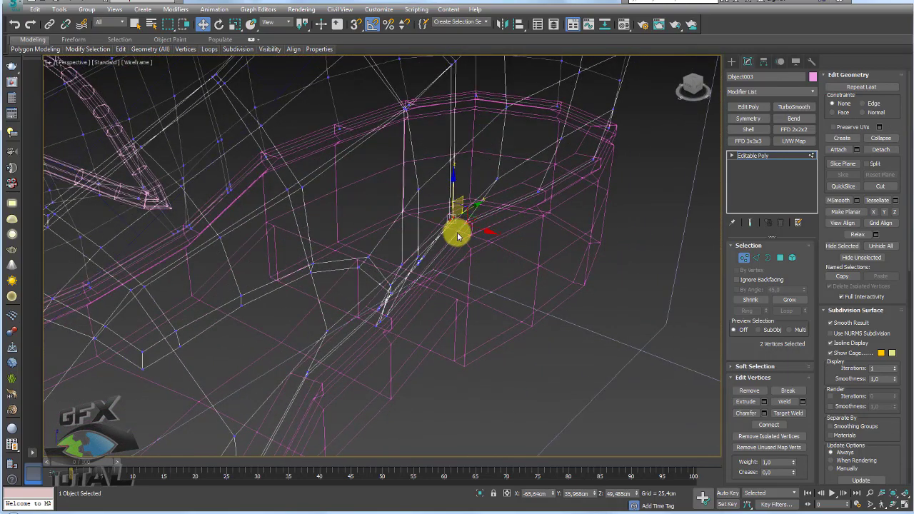
pyautogui.keyDown('alt'); pyautogui.moveTo(455, 149); pyautogui.dragTo(478, 175, button='middle'); pyautogui.keyUp('alt')
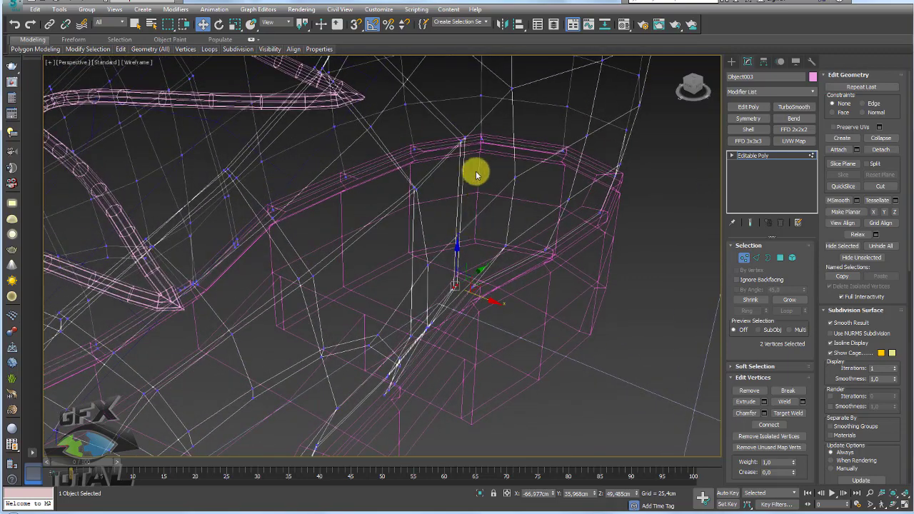
pyautogui.keyDown('alt'); pyautogui.moveTo(460, 143); pyautogui.dragTo(492, 155, button='middle'); pyautogui.keyUp('alt')
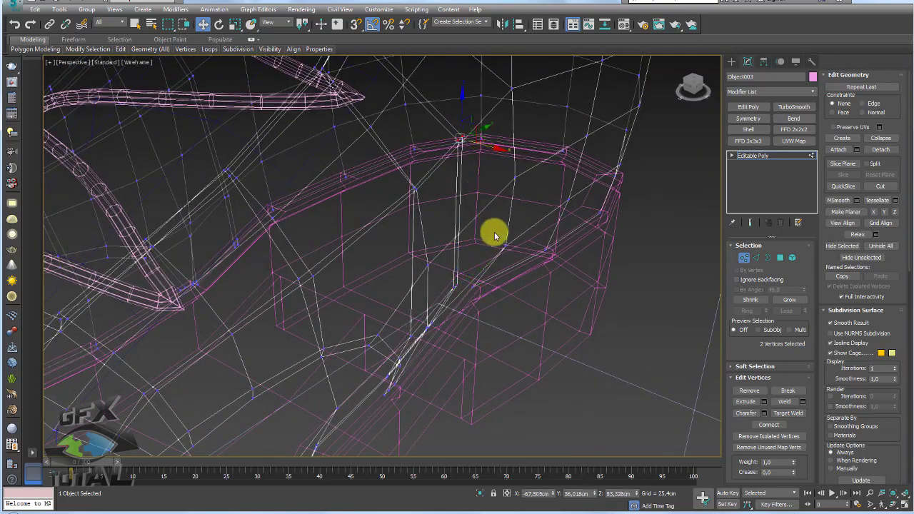
pyautogui.press('F3')
pyautogui.scroll(-5, 481, 283)
pyautogui.keyDown('alt'); pyautogui.moveTo(369, 262); pyautogui.dragTo(486, 251, button='middle'); pyautogui.keyUp('alt')
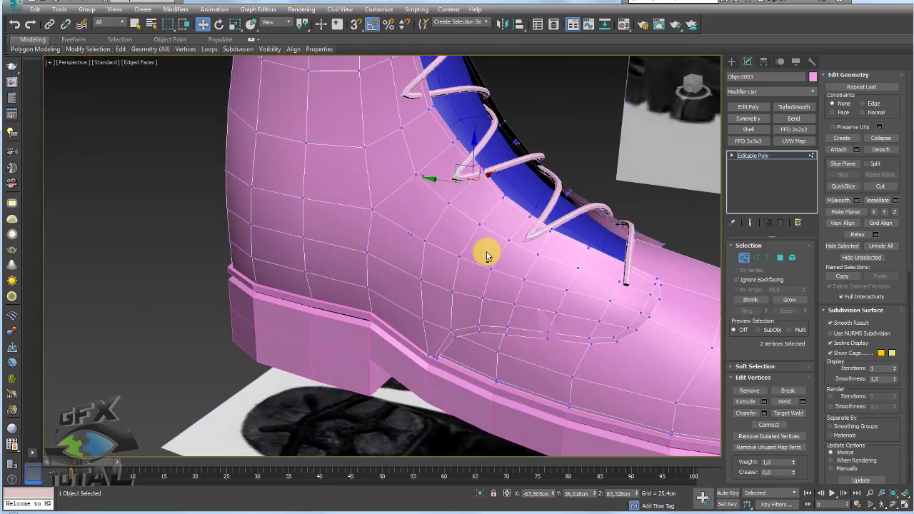
pyautogui.scroll(5, 486, 251)
pyautogui.press('F3')
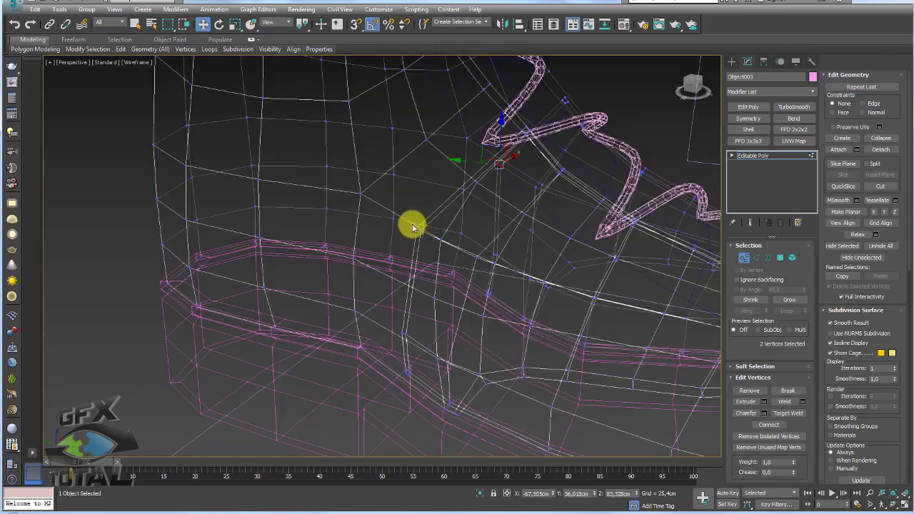
pyautogui.click(413, 228)
pyautogui.keyDown('alt'); pyautogui.moveTo(398, 330); pyautogui.dragTo(414, 367, button='middle'); pyautogui.keyUp('alt')
pyautogui.keyDown('ctrl'); pyautogui.moveTo(416, 386); pyautogui.dragTo(392, 360); pyautogui.keyUp('ctrl')
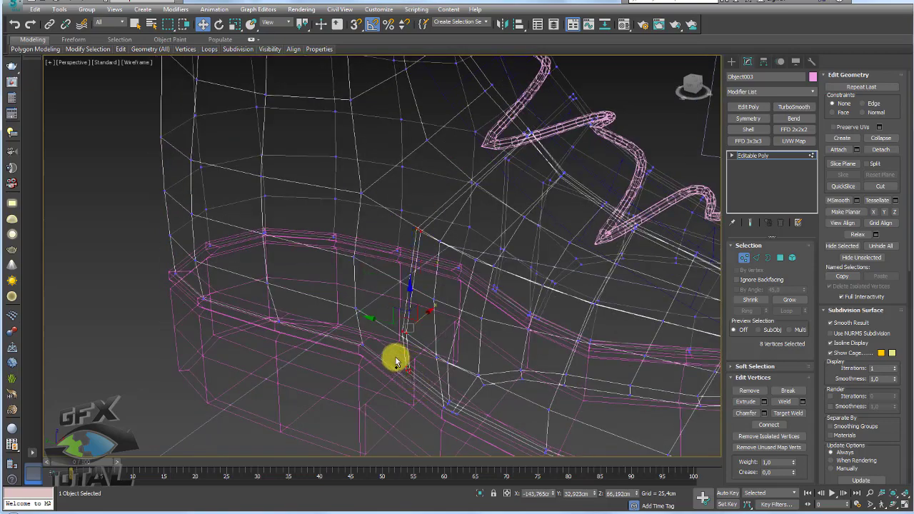
pyautogui.keyDown('alt'); pyautogui.moveTo(392, 359); pyautogui.dragTo(431, 322, button='middle'); pyautogui.keyUp('alt')
pyautogui.moveTo(431, 322); pyautogui.dragTo(434, 316)
pyautogui.keyDown('alt'); pyautogui.moveTo(453, 240); pyautogui.dragTo(439, 276, button='middle'); pyautogui.keyUp('alt')
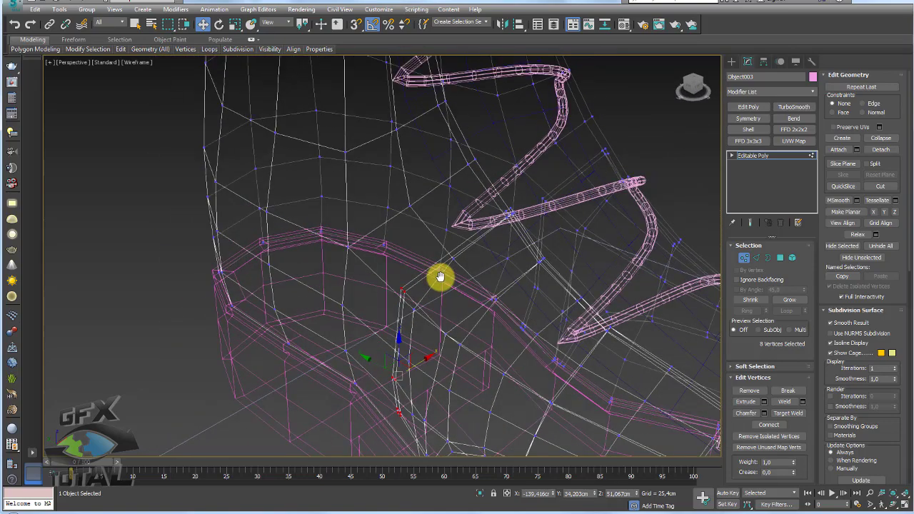
# - Adjust the upper's vertices beside the lace spiral so they tuck under the lace tube
pyautogui.moveTo(499, 201)
pyautogui.keyDown('alt'); pyautogui.mouseDown(button='middle')
pyautogui.moveTo(495, 215)
pyautogui.moveTo(521, 200)
pyautogui.mouseUp(button='middle'); pyautogui.keyUp('alt')
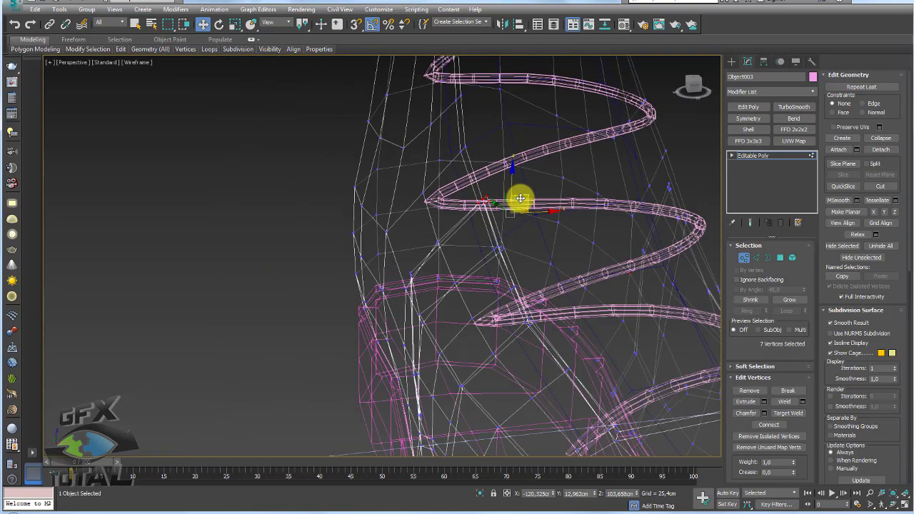
pyautogui.keyDown('alt'); pyautogui.click(529, 205); pyautogui.keyUp('alt')
pyautogui.keyDown('alt'); pyautogui.moveTo(471, 223); pyautogui.dragTo(470, 230, button='middle'); pyautogui.keyUp('alt')
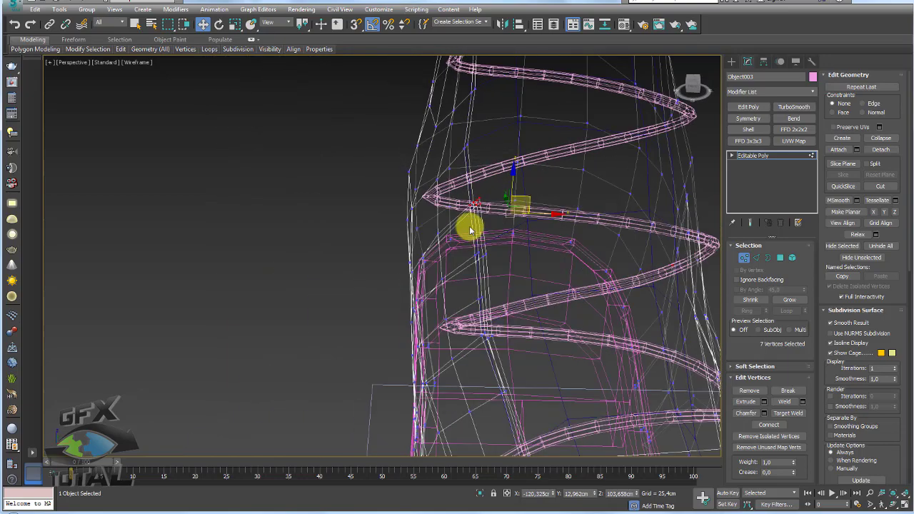
pyautogui.scroll(3, 482, 199)
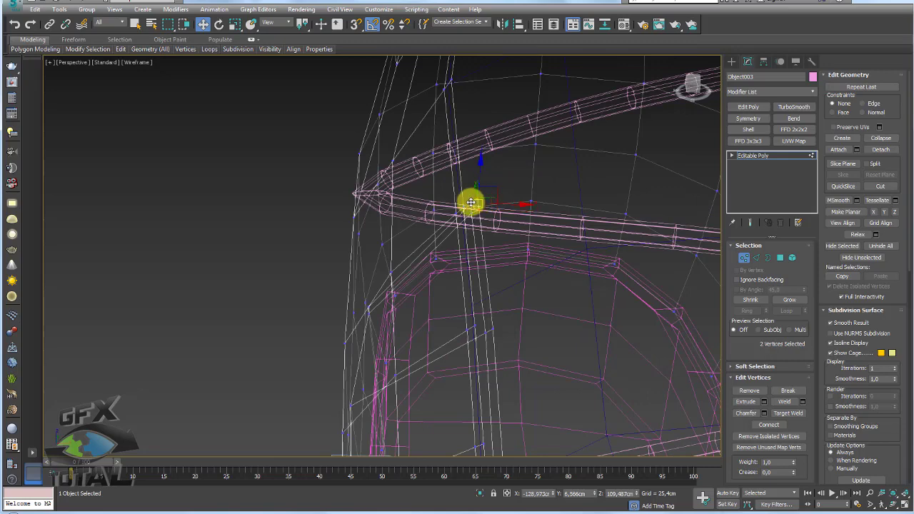
pyautogui.moveTo(502, 205)
pyautogui.keyDown('alt'); pyautogui.mouseDown(button='middle')
pyautogui.moveTo(481, 214)
pyautogui.moveTo(536, 220)
pyautogui.moveTo(519, 226)
pyautogui.mouseUp(button='middle'); pyautogui.keyUp('alt')
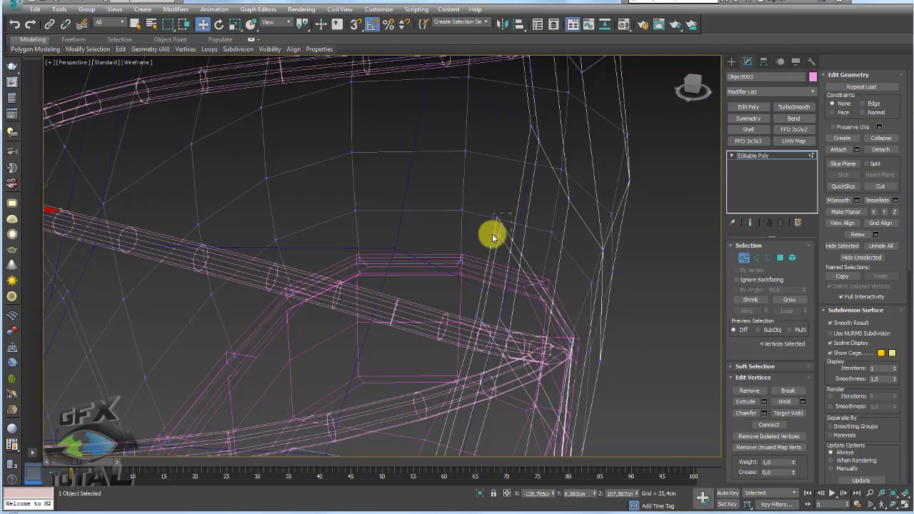
pyautogui.press('F3')
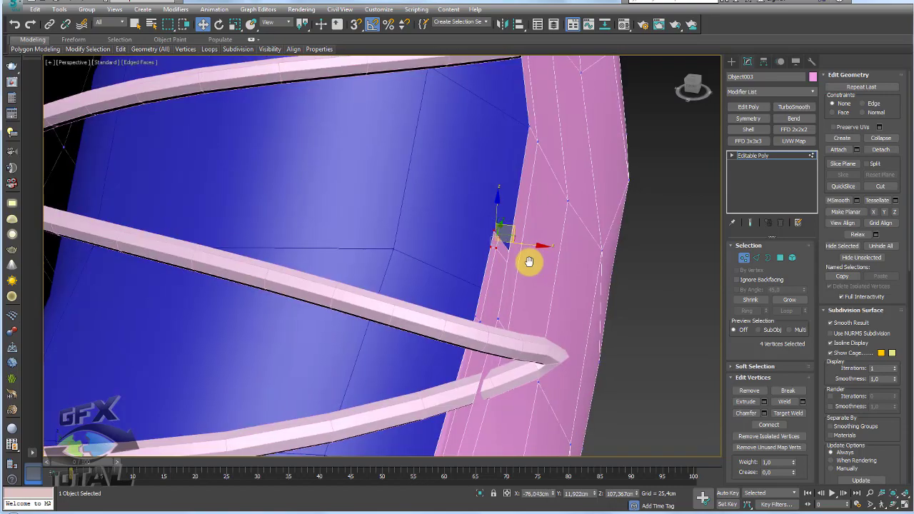
pyautogui.click(782, 156)
pyautogui.scroll(-5, 577, 231)
# - Select the boot mesh Plane002 with its Edit Poly modifier
pyautogui.scroll(3, 562, 302)
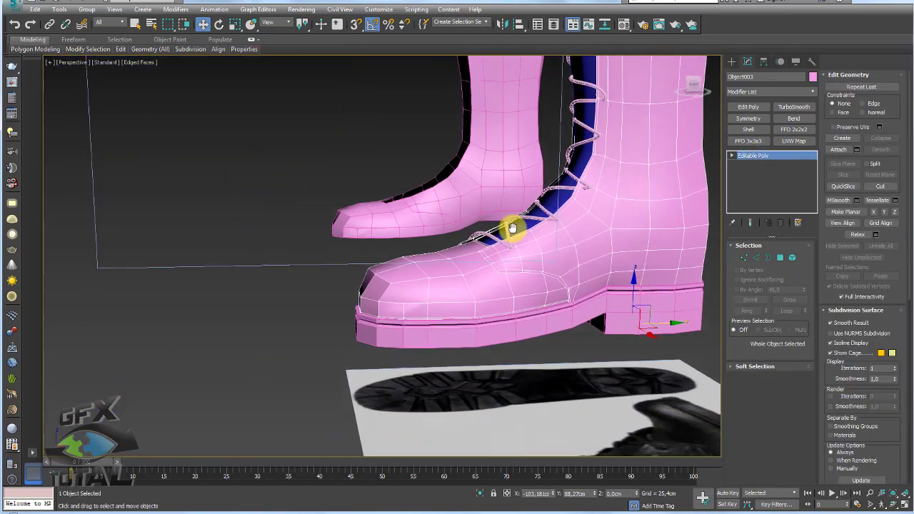
pyautogui.scroll(2, 517, 228)
pyautogui.moveTo(415, 248)
pyautogui.keyDown('alt'); pyautogui.mouseDown(button='middle')
pyautogui.moveTo(573, 261)
pyautogui.moveTo(526, 261)
pyautogui.mouseUp(button='middle'); pyautogui.keyUp('alt')
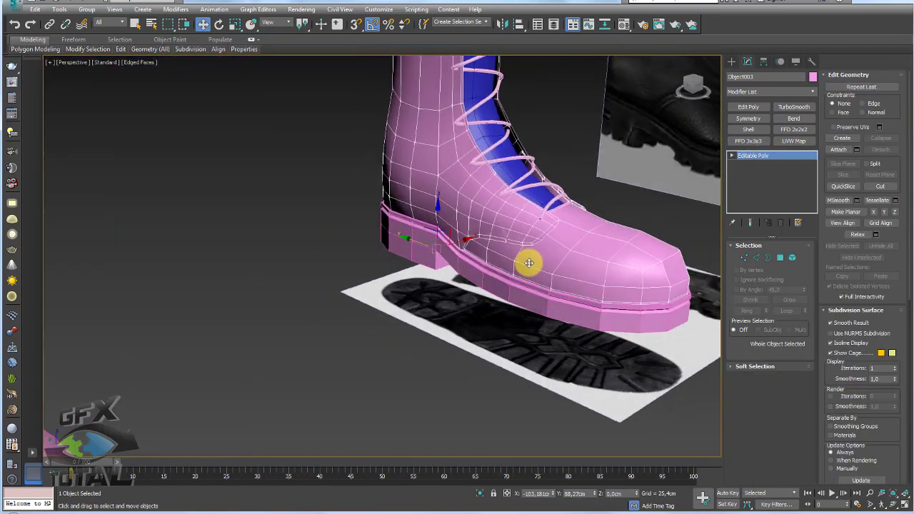
pyautogui.scroll(-5, 361, 261)
pyautogui.scroll(3, 435, 242)
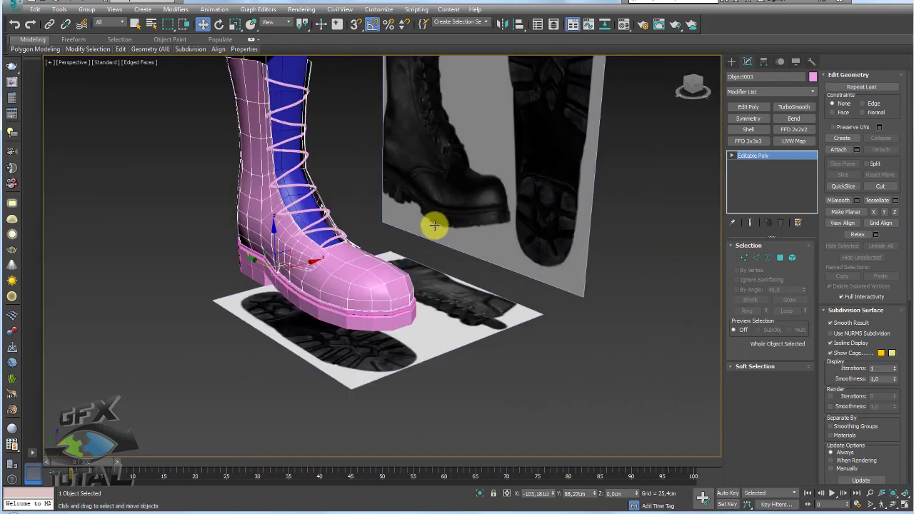
pyautogui.scroll(3, 365, 282)
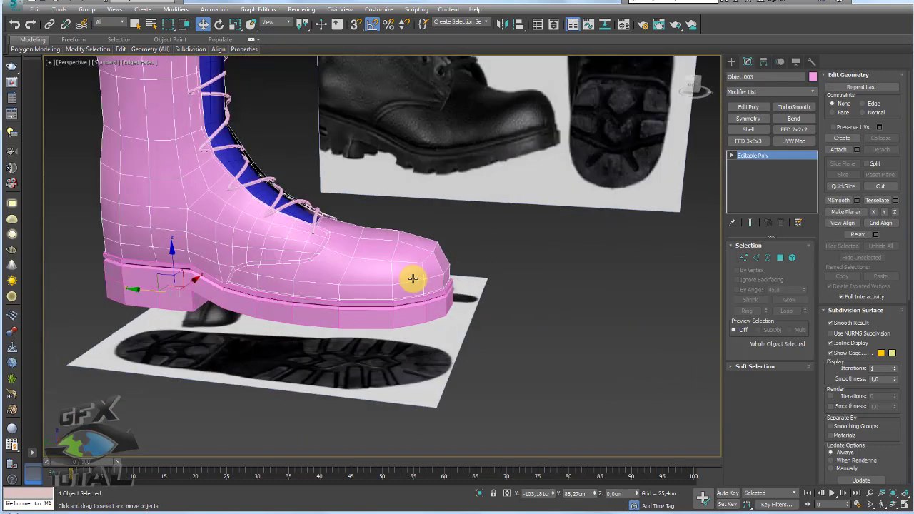
pyautogui.scroll(3, 412, 276)
pyautogui.click(400, 326)
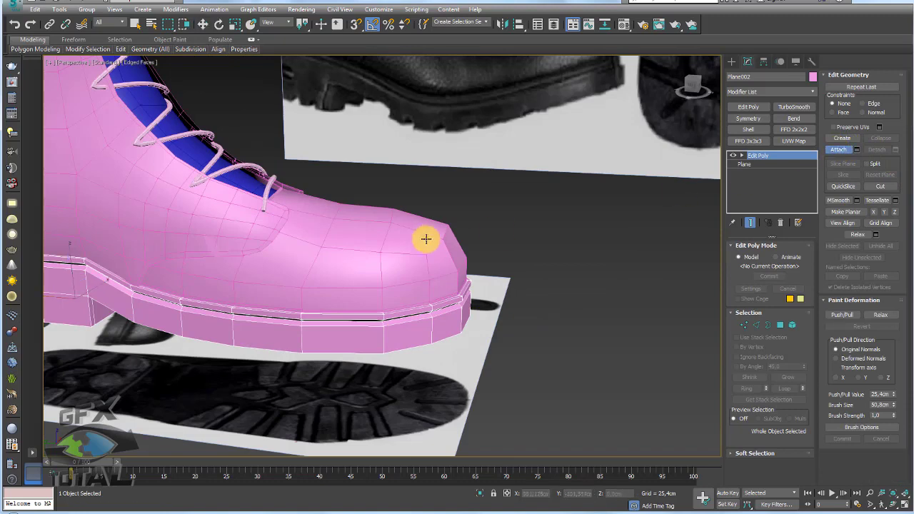
pyautogui.moveTo(510, 224)
pyautogui.keyDown('alt'); pyautogui.mouseDown(button='middle')
pyautogui.moveTo(564, 230)
pyautogui.moveTo(800, 312)
pyautogui.mouseUp(button='middle'); pyautogui.keyUp('alt')
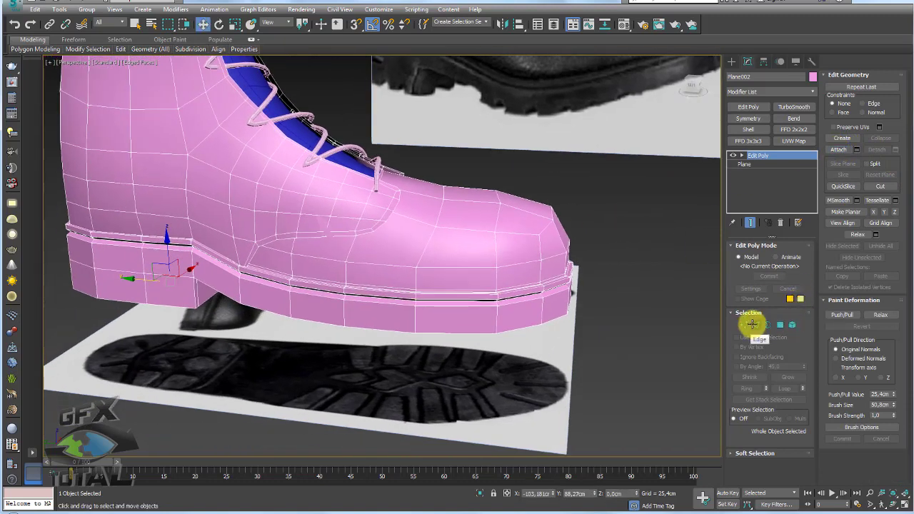
# - Select only Plane002's toe polygons in Polygon mode and add an FFD 3x3x3 modifier to them
pyautogui.click(780, 325)
pyautogui.keyDown('alt'); pyautogui.moveTo(537, 250); pyautogui.dragTo(609, 134, button='middle'); pyautogui.keyUp('alt')
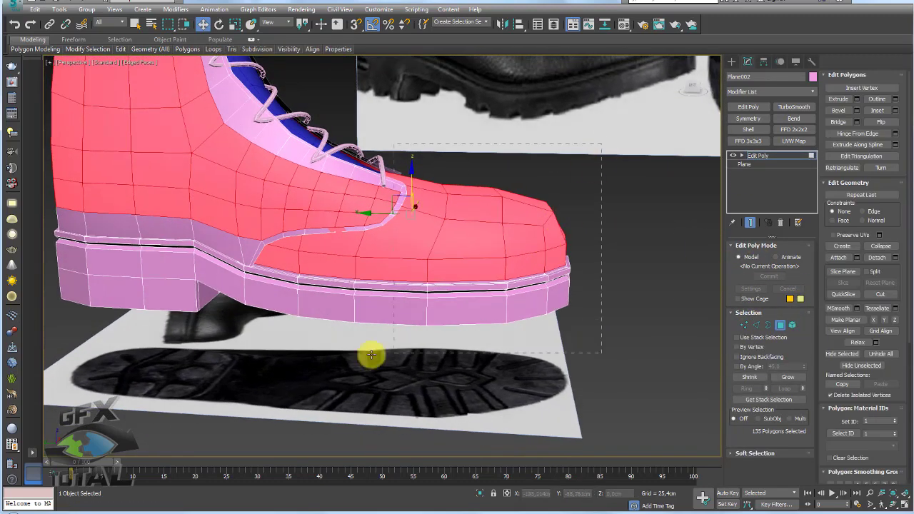
pyautogui.moveTo(372, 355); pyautogui.dragTo(398, 327)
pyautogui.scroll(2, 346, 357)
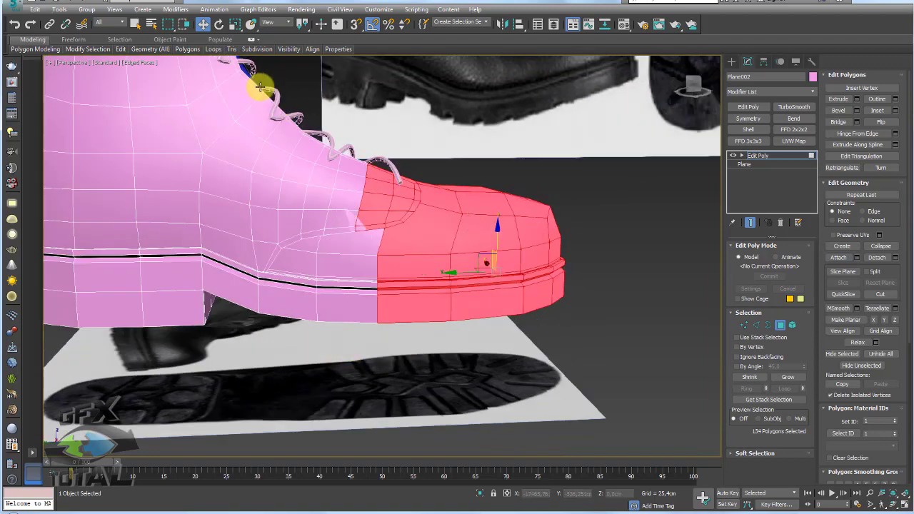
pyautogui.keyDown('alt'); pyautogui.moveTo(260, 86); pyautogui.dragTo(424, 198, button='middle'); pyautogui.keyUp('alt')
pyautogui.keyDown('alt'); pyautogui.click(371, 229); pyautogui.keyUp('alt')
pyautogui.moveTo(327, 126)
pyautogui.keyDown('alt'); pyautogui.mouseDown(button='middle')
pyautogui.moveTo(325, 158)
pyautogui.moveTo(336, 150)
pyautogui.moveTo(639, 129)
pyautogui.mouseUp(button='middle'); pyautogui.keyUp('alt')
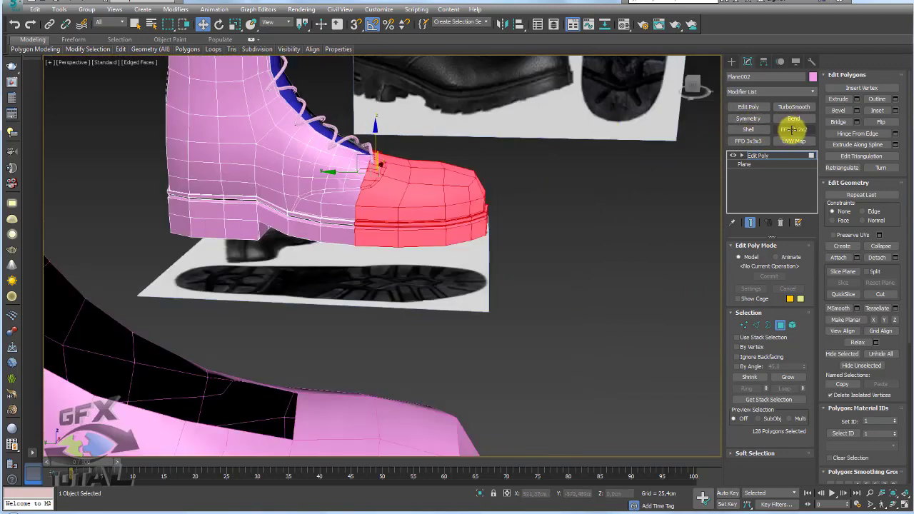
pyautogui.click(749, 141)
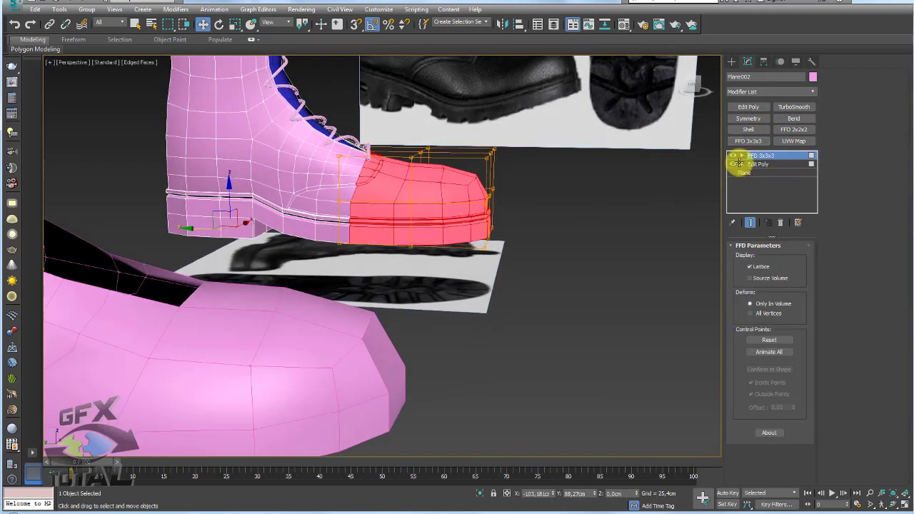
# - Move the FFD control points to lift and reshape the boot's toe
pyautogui.click(742, 155)
pyautogui.click(770, 164)
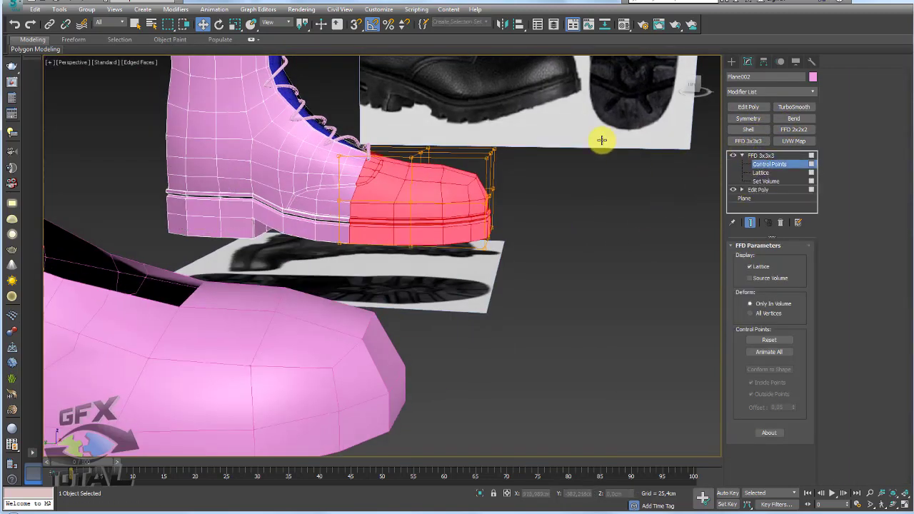
pyautogui.moveTo(490, 178); pyautogui.dragTo(486, 143)
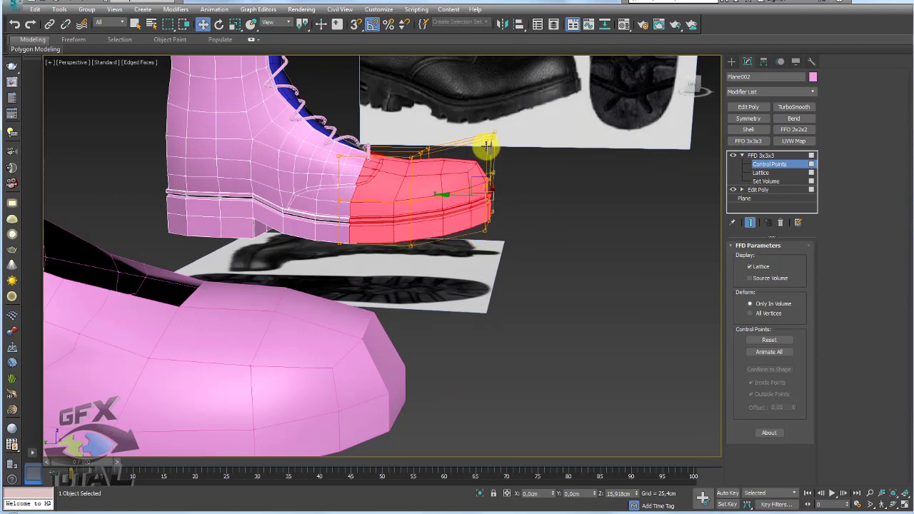
pyautogui.press('e')
pyautogui.press('w')
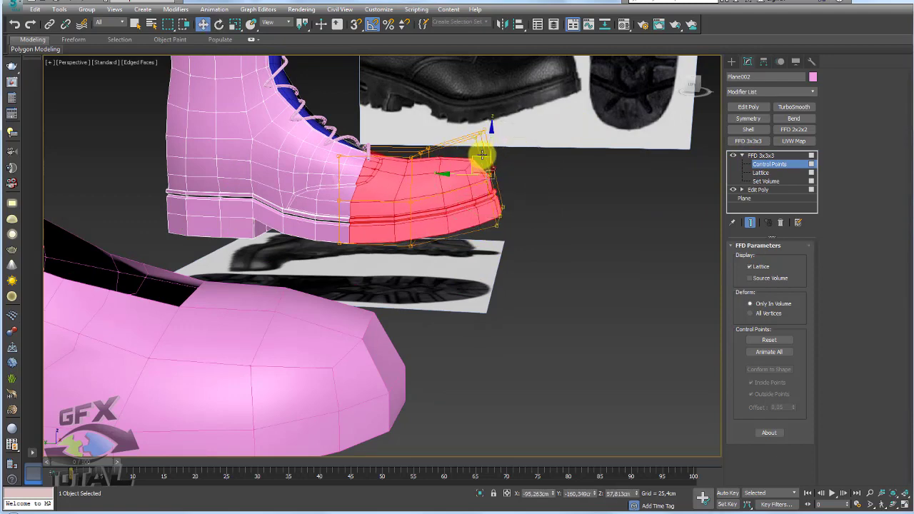
pyautogui.moveTo(483, 150); pyautogui.dragTo(470, 159)
pyautogui.keyDown('alt'); pyautogui.moveTo(504, 204); pyautogui.dragTo(321, 198, button='middle'); pyautogui.keyUp('alt')
pyautogui.moveTo(587, 253)
pyautogui.mouseDown(button='middle')
pyautogui.moveTo(435, 251)
pyautogui.moveTo(469, 249)
pyautogui.moveTo(499, 188)
pyautogui.mouseUp(button='middle')
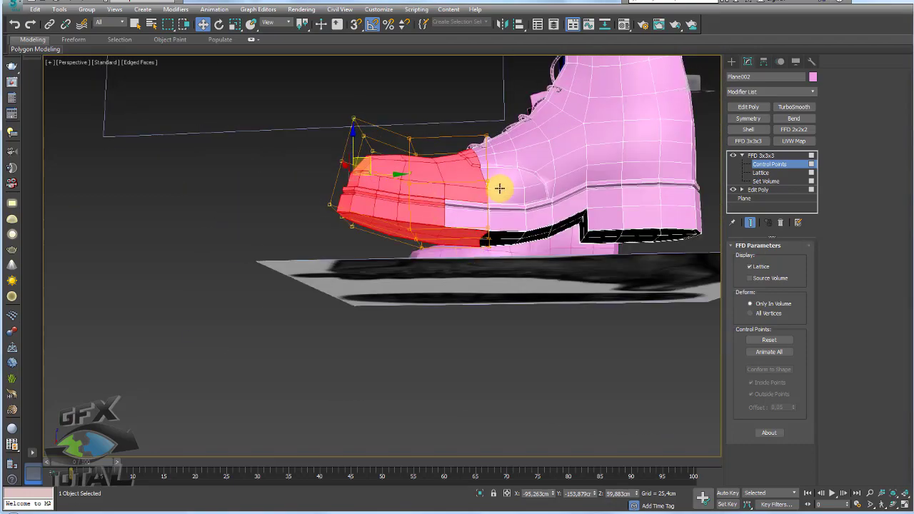
# - Collapse the lattice into the mesh, discard a trial Bend, and add a Shell modifier
pyautogui.click(755, 153)
pyautogui.moveTo(445, 204)
pyautogui.keyDown('alt'); pyautogui.mouseDown(button='middle')
pyautogui.moveTo(453, 265)
pyautogui.moveTo(495, 277)
pyautogui.mouseUp(button='middle'); pyautogui.keyUp('alt')
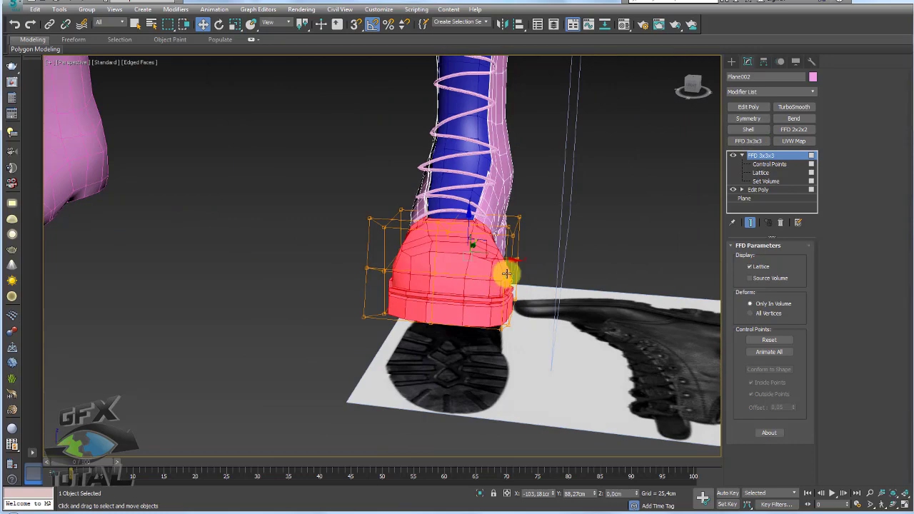
pyautogui.moveTo(505, 274)
pyautogui.keyDown('alt'); pyautogui.mouseDown(button='middle')
pyautogui.moveTo(593, 267)
pyautogui.moveTo(600, 323)
pyautogui.moveTo(576, 315)
pyautogui.mouseUp(button='middle'); pyautogui.keyUp('alt')
pyautogui.click(785, 117)
pyautogui.moveTo(586, 253)
pyautogui.keyDown('alt'); pyautogui.mouseDown(button='middle')
pyautogui.moveTo(577, 253)
pyautogui.moveTo(643, 243)
pyautogui.mouseUp(button='middle'); pyautogui.keyUp('alt')
pyautogui.press('Delete')
pyautogui.click(749, 129)
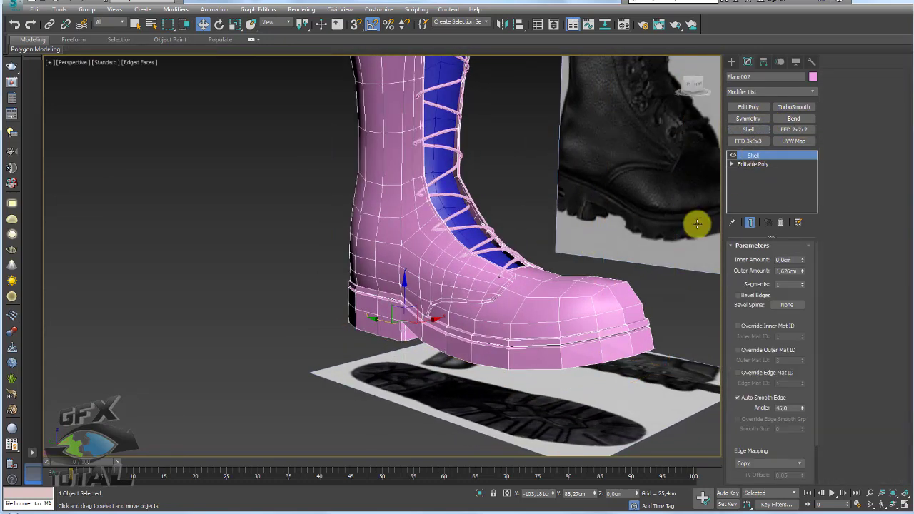
pyautogui.moveTo(696, 224)
pyautogui.keyDown('alt'); pyautogui.mouseDown(button='middle')
pyautogui.moveTo(586, 295)
pyautogui.moveTo(555, 334)
pyautogui.moveTo(585, 315)
pyautogui.mouseUp(button='middle'); pyautogui.keyUp('alt')
# - Remove the Shell and detach the sole band polygons as Object005
pyautogui.click(780, 258)
pyautogui.click(648, 321)
pyautogui.keyDown('shift'); pyautogui.click(635, 325); pyautogui.keyUp('shift')
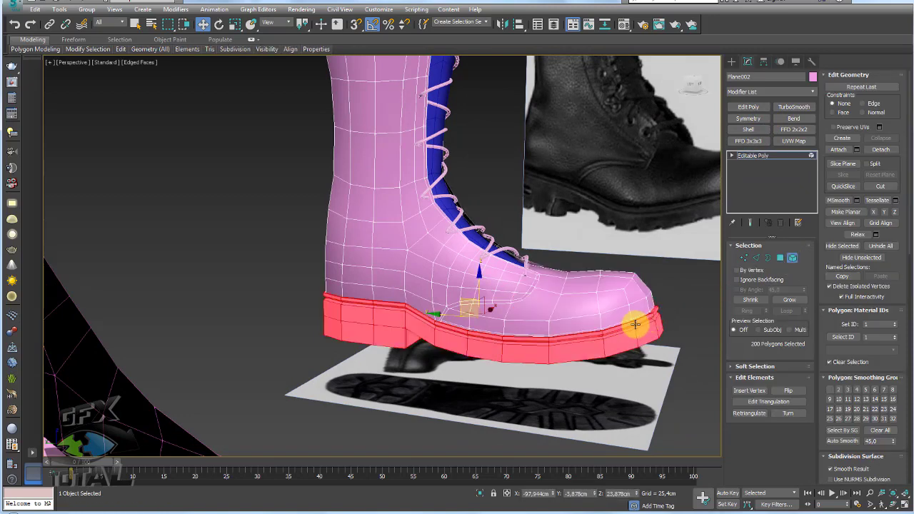
pyautogui.click(881, 148)
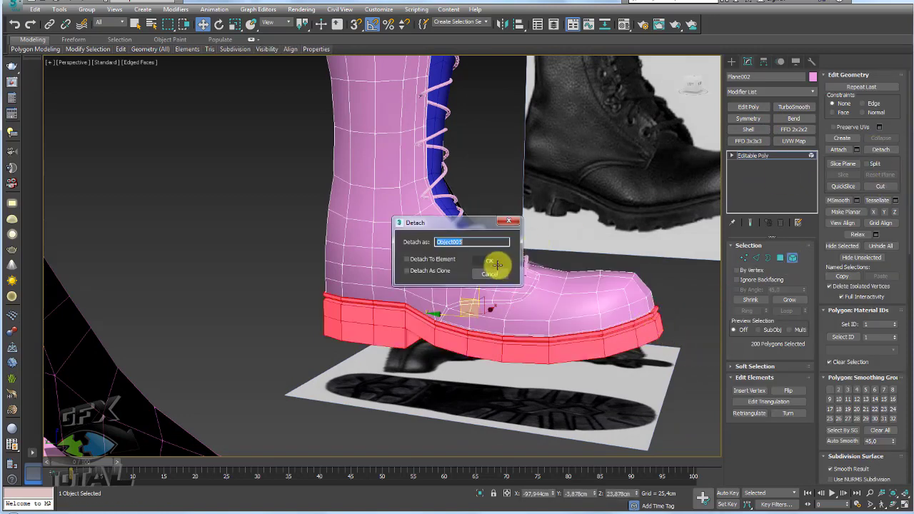
pyautogui.click(493, 260)
# - Reapply a Shell with 1.626 cm outer amount to Plane002 at top level
pyautogui.click(751, 156)
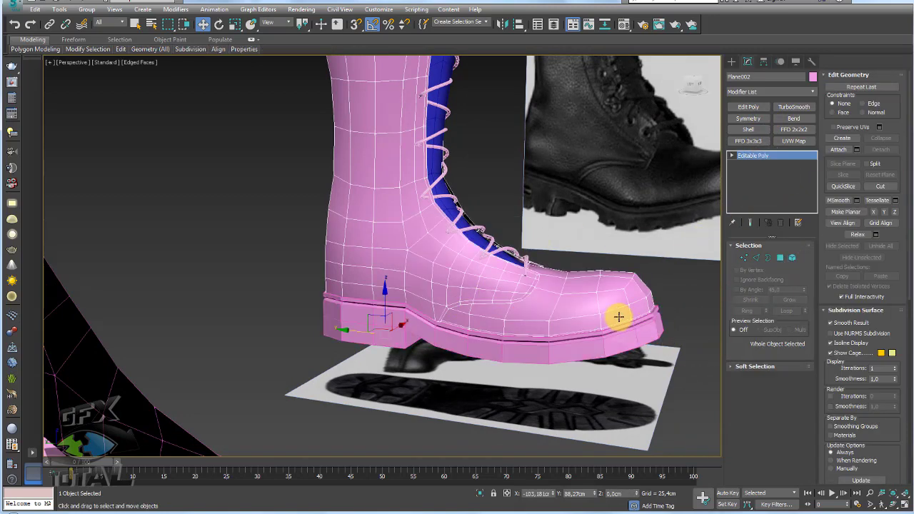
pyautogui.click(748, 129)
pyautogui.keyDown('alt'); pyautogui.moveTo(669, 279); pyautogui.dragTo(607, 307, button='middle'); pyautogui.keyUp('alt')
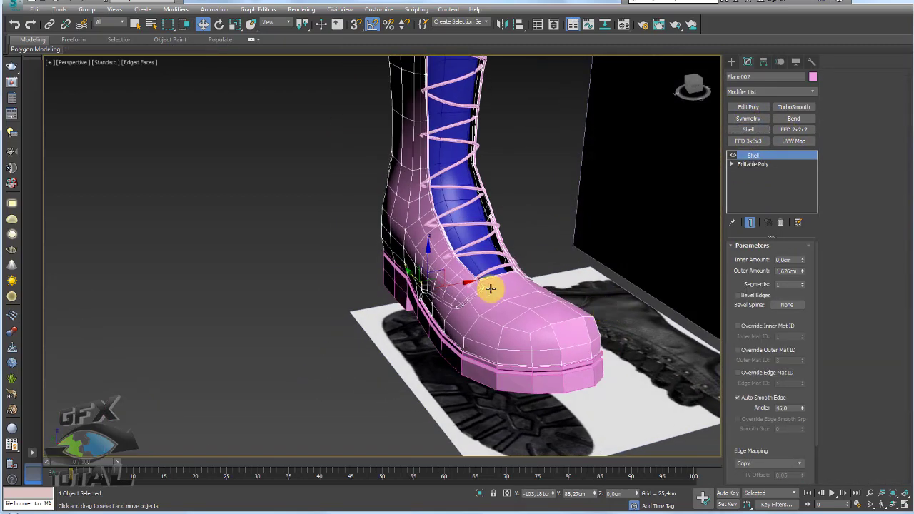
# - Select faces and vertices near the toe seam on Plane002's base editable poly
pyautogui.scroll(5, 478, 297)
pyautogui.scroll(3, 471, 293)
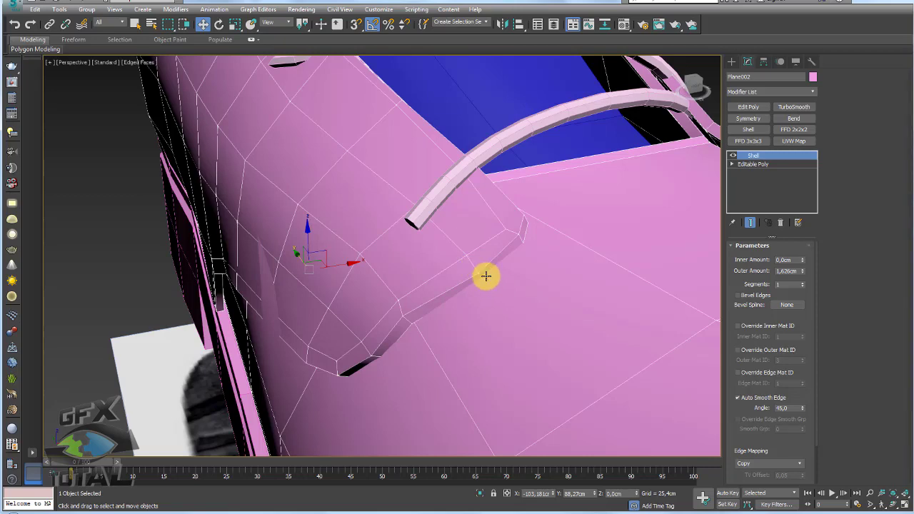
pyautogui.scroll(-3, 486, 277)
pyautogui.moveTo(429, 310)
pyautogui.keyDown('alt'); pyautogui.mouseDown(button='middle')
pyautogui.moveTo(450, 293)
pyautogui.moveTo(455, 306)
pyautogui.mouseUp(button='middle'); pyautogui.keyUp('alt')
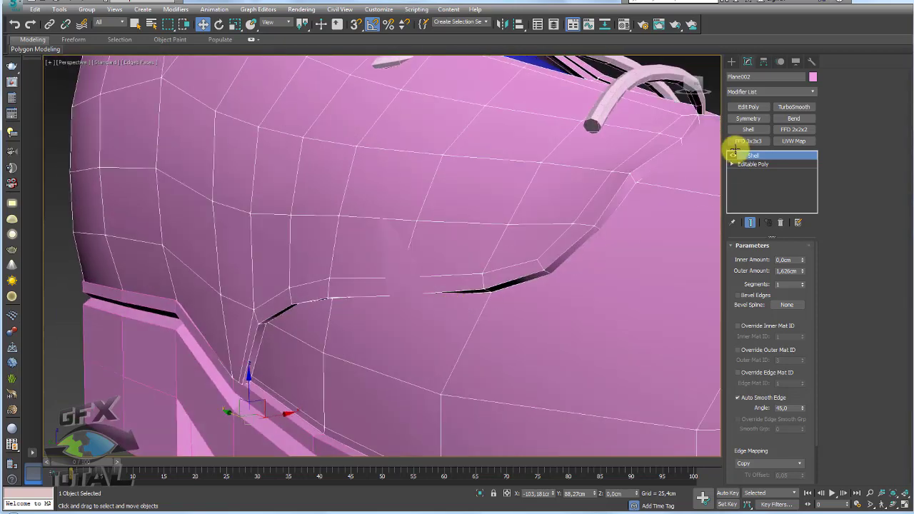
pyautogui.keyDown('alt'); pyautogui.moveTo(734, 150); pyautogui.dragTo(536, 289, button='middle'); pyautogui.keyUp('alt')
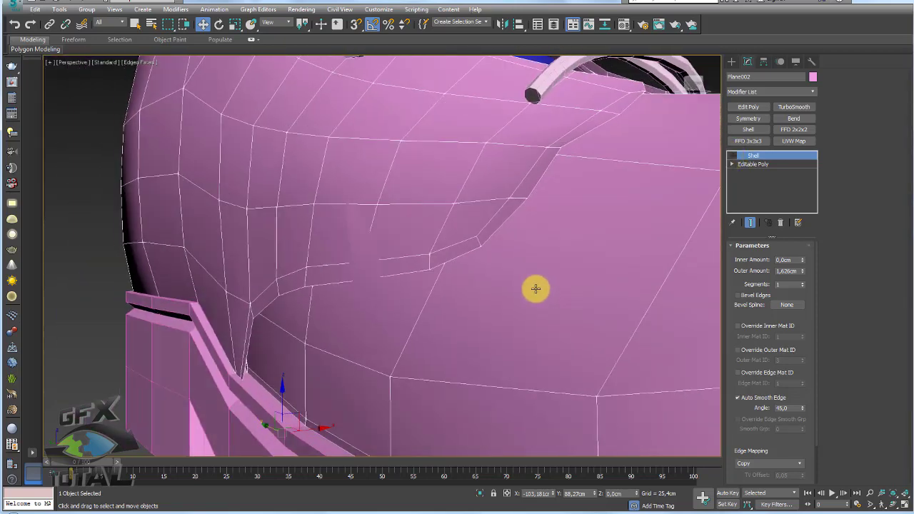
pyautogui.click(732, 164)
pyautogui.click(752, 198)
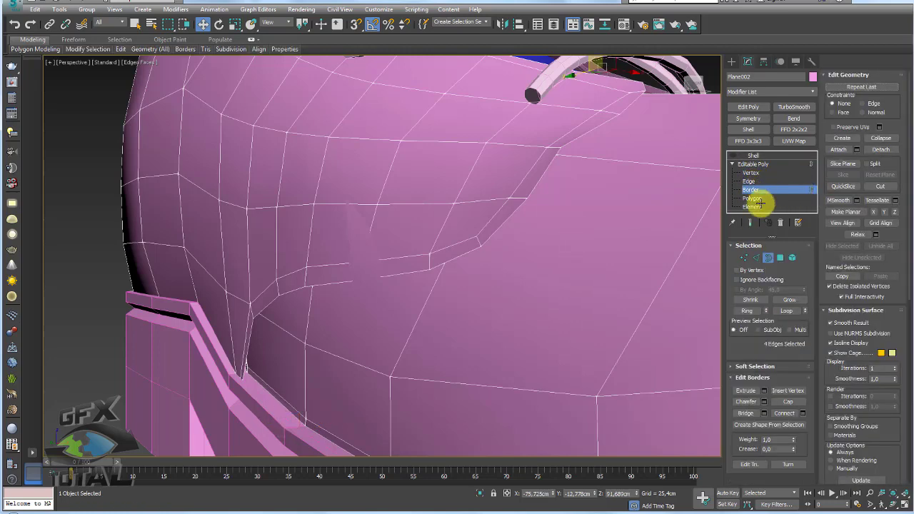
pyautogui.click(423, 286)
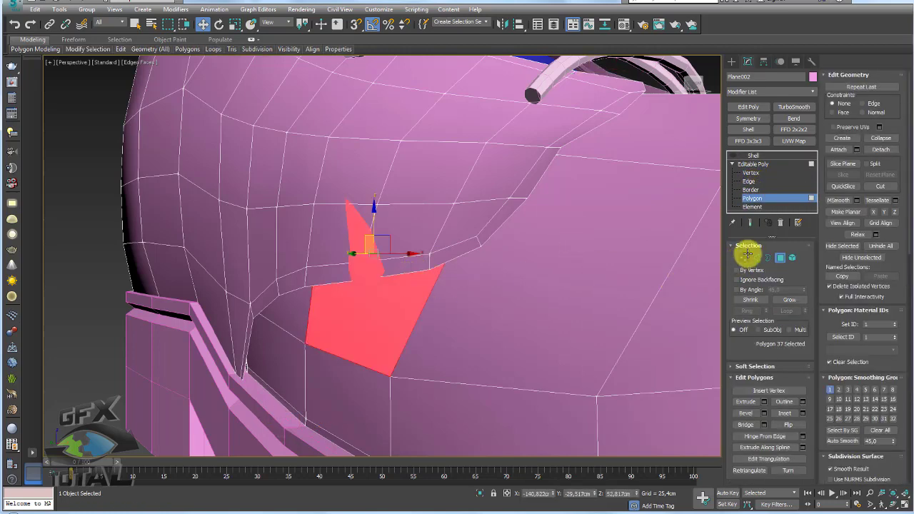
pyautogui.click(745, 256)
pyautogui.moveTo(369, 319)
pyautogui.keyDown('alt'); pyautogui.mouseDown(button='middle')
pyautogui.moveTo(431, 146)
pyautogui.moveTo(571, 167)
pyautogui.moveTo(535, 204)
pyautogui.moveTo(531, 234)
pyautogui.moveTo(605, 267)
pyautogui.moveTo(681, 276)
pyautogui.mouseUp(button='middle'); pyautogui.keyUp('alt')
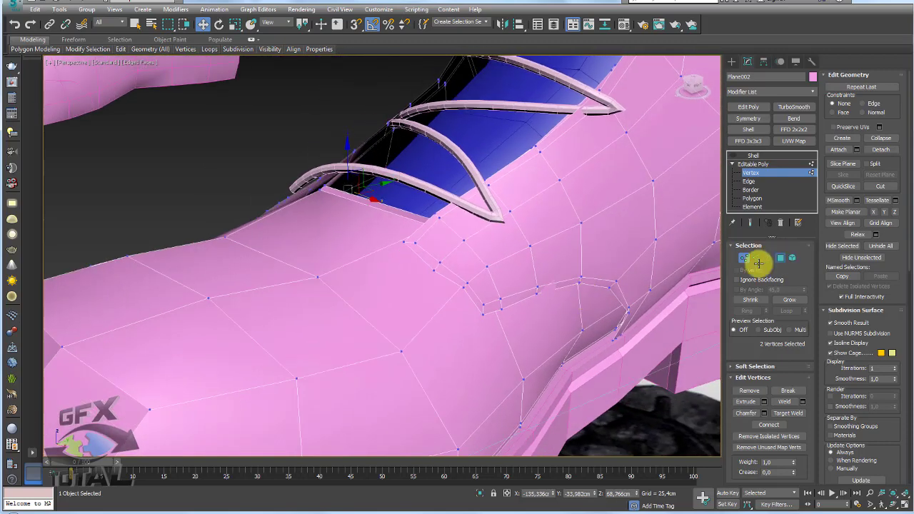
# - Adjust the vertex selection along the toe-cap seam, adding and dropping seam vertices
pyautogui.click(780, 257)
pyautogui.click(565, 303)
pyautogui.keyDown('ctrl'); pyautogui.click(745, 257); pyautogui.keyUp('ctrl')
pyautogui.keyDown('ctrl'); pyautogui.click(523, 380); pyautogui.keyUp('ctrl')
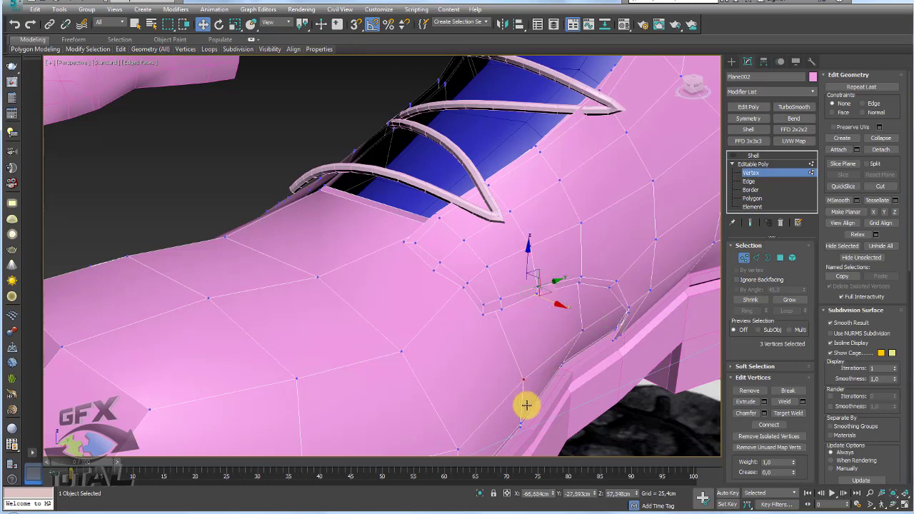
pyautogui.keyDown('alt'); pyautogui.click(458, 280); pyautogui.keyUp('alt')
pyautogui.keyDown('alt'); pyautogui.moveTo(457, 279); pyautogui.dragTo(580, 311, button='middle'); pyautogui.keyUp('alt')
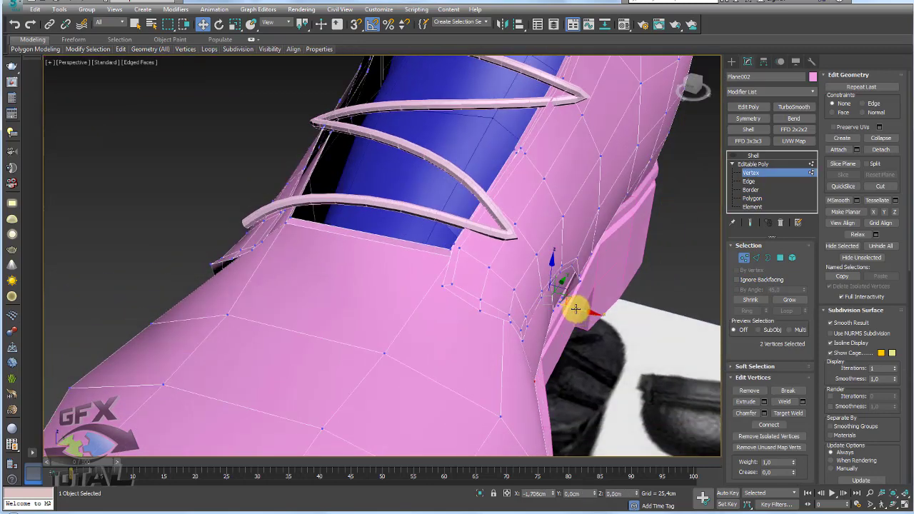
pyautogui.keyDown('alt'); pyautogui.click(551, 351); pyautogui.keyUp('alt')
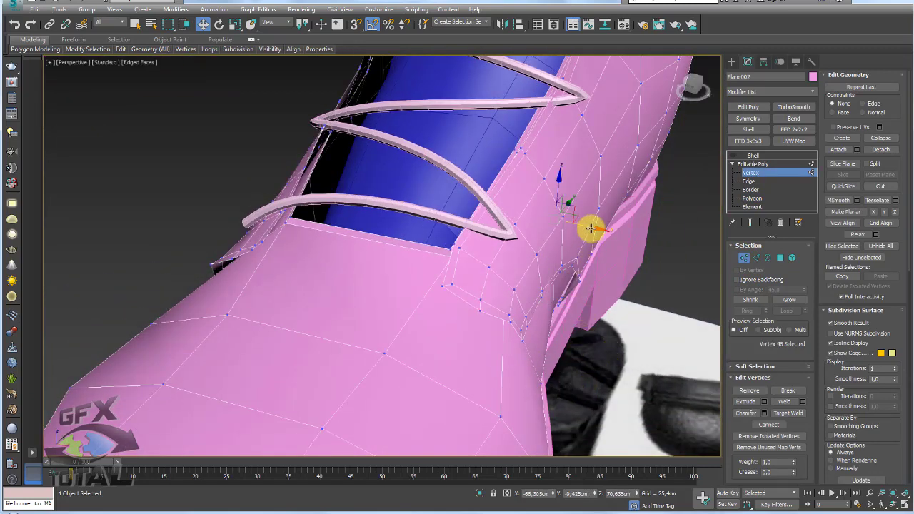
pyautogui.moveTo(638, 312)
pyautogui.keyDown('alt'); pyautogui.mouseDown(button='middle')
pyautogui.moveTo(547, 288)
pyautogui.moveTo(752, 193)
pyautogui.mouseUp(button='middle'); pyautogui.keyUp('alt')
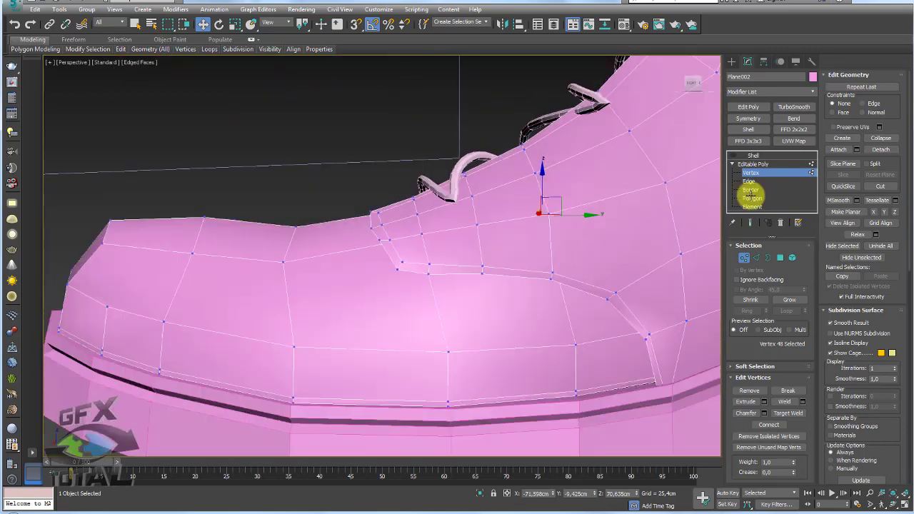
# - Add TurboSmooth above the Shell on the boot upper
pyautogui.click(752, 155)
pyautogui.keyDown('alt'); pyautogui.moveTo(530, 179); pyautogui.dragTo(565, 164, button='middle'); pyautogui.keyUp('alt')
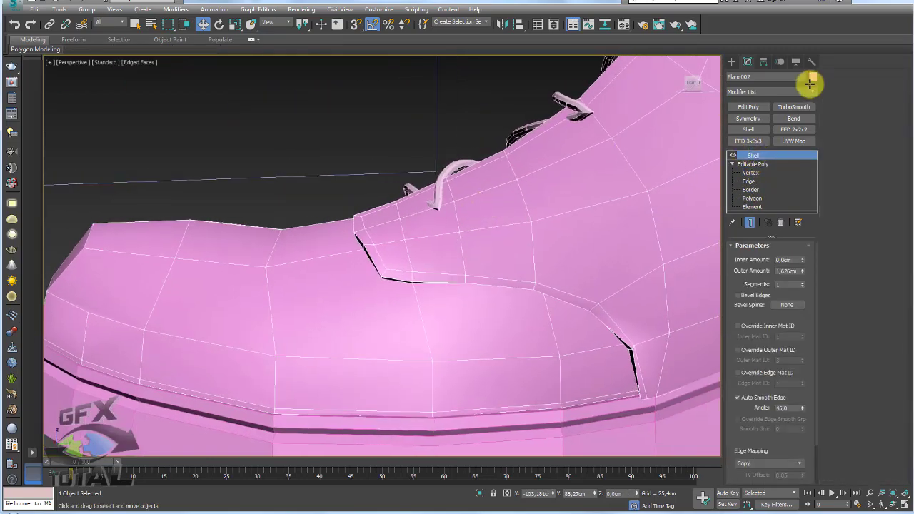
pyautogui.click(794, 107)
pyautogui.scroll(-5, 431, 223)
# - Select the detached sole object, Object005
pyautogui.click(272, 171)
pyautogui.scroll(-5, 272, 171)
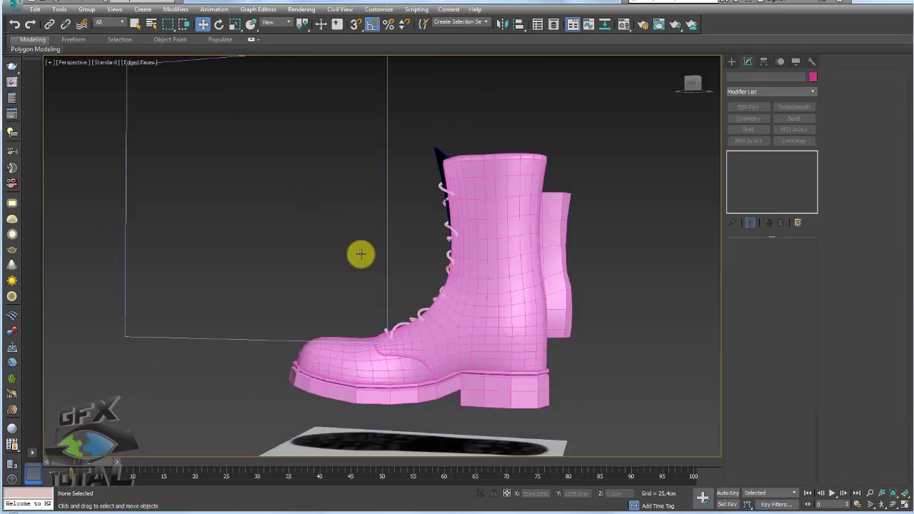
pyautogui.keyDown('alt'); pyautogui.moveTo(360, 253); pyautogui.dragTo(531, 276, button='middle'); pyautogui.keyUp('alt')
pyautogui.scroll(-3, 388, 288)
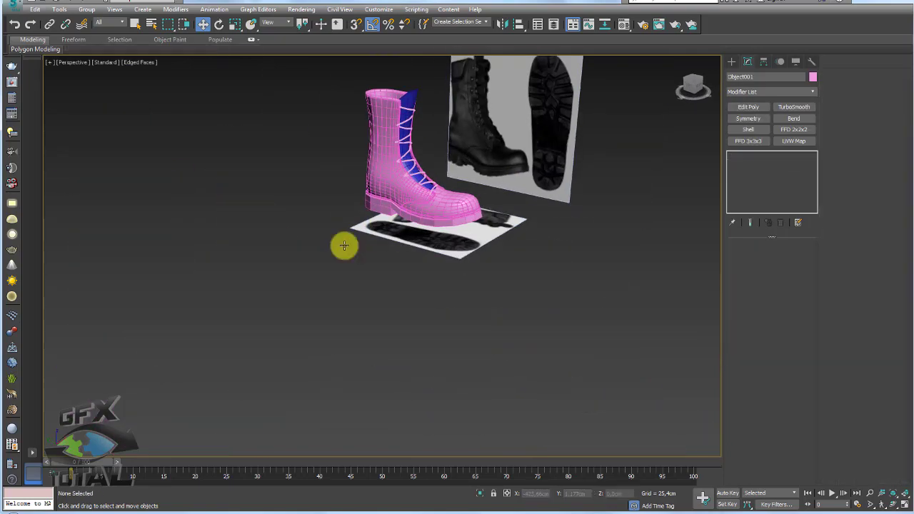
pyautogui.scroll(4, 428, 214)
pyautogui.click(425, 211)
pyautogui.scroll(4, 400, 200)
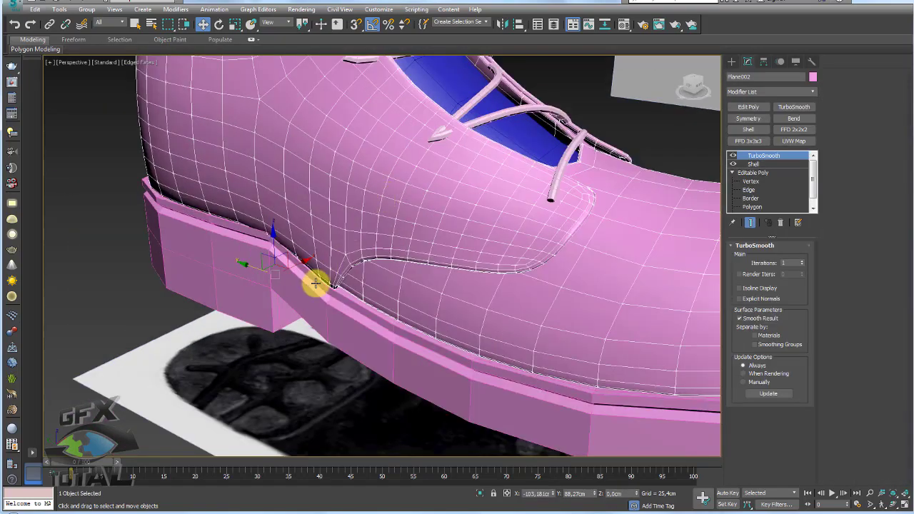
pyautogui.click(422, 284)
pyautogui.keyDown('alt'); pyautogui.moveTo(422, 284); pyautogui.dragTo(508, 265, button='middle'); pyautogui.keyUp('alt')
pyautogui.scroll(-3, 529, 293)
pyautogui.moveTo(548, 316)
pyautogui.keyDown('alt'); pyautogui.mouseDown(button='middle')
pyautogui.moveTo(548, 273)
pyautogui.moveTo(653, 259)
pyautogui.mouseUp(button='middle'); pyautogui.keyUp('alt')
# - Add TurboSmooth to Object005, then return to its Editable Poly base
pyautogui.click(794, 106)
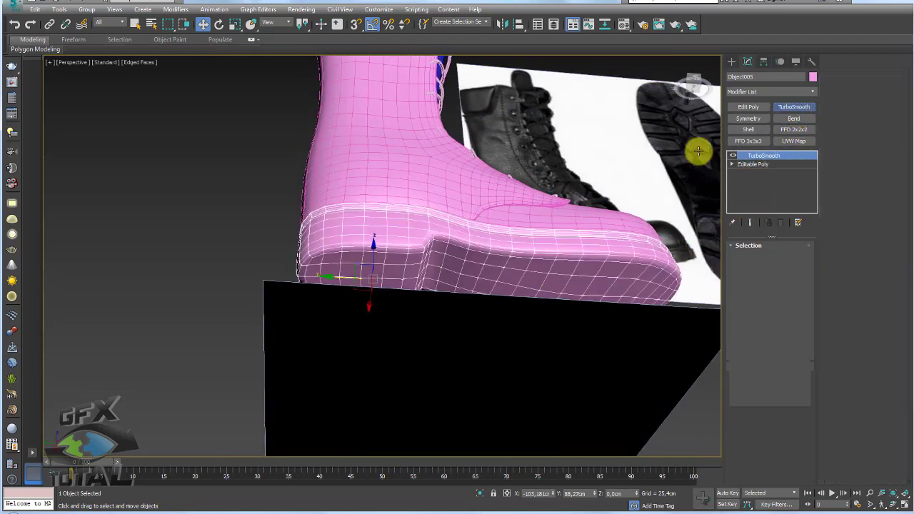
pyautogui.keyDown('alt'); pyautogui.moveTo(700, 147); pyautogui.dragTo(524, 265, button='middle'); pyautogui.keyUp('alt')
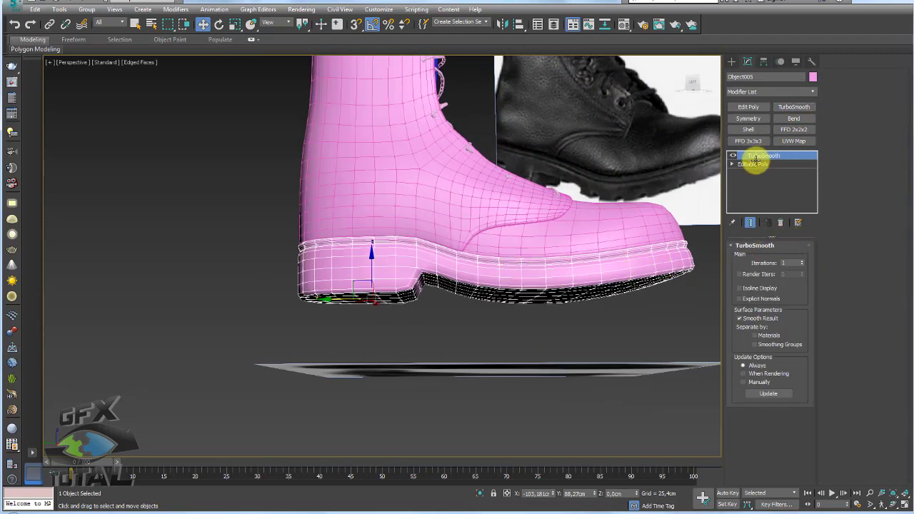
pyautogui.click(753, 163)
pyautogui.scroll(3, 659, 253)
# - Connect the sole strip's edge ring with 2 segments pinched at 85
pyautogui.click(756, 257)
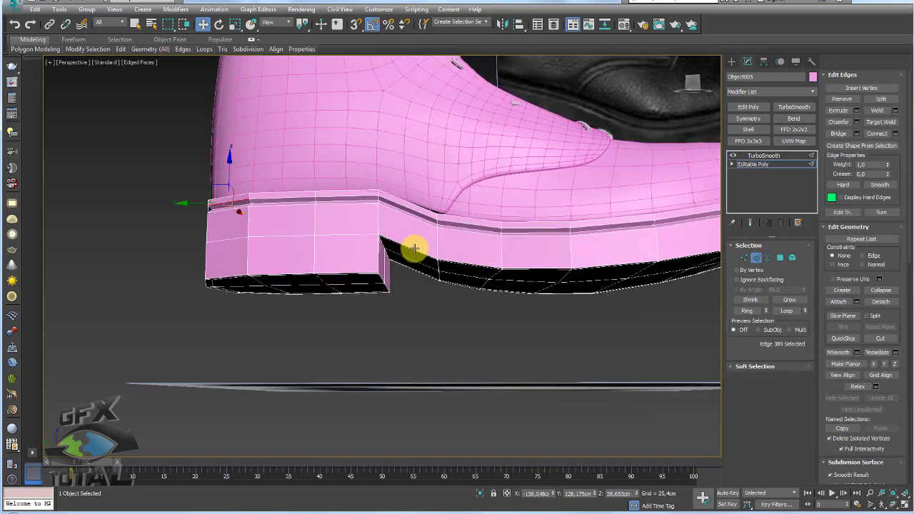
pyautogui.keyDown('alt'); pyautogui.moveTo(415, 249); pyautogui.dragTo(382, 275, button='middle'); pyautogui.keyUp('alt')
pyautogui.click(747, 310)
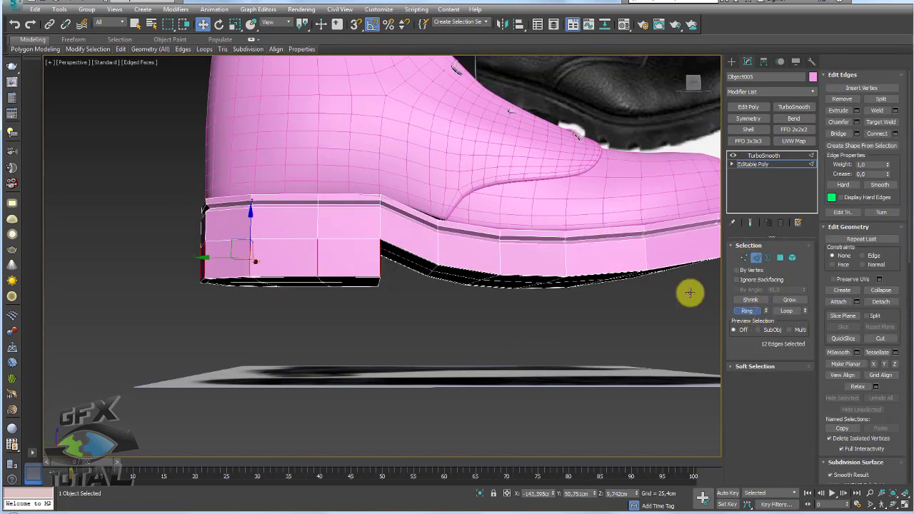
pyautogui.click(644, 254)
pyautogui.click(747, 310)
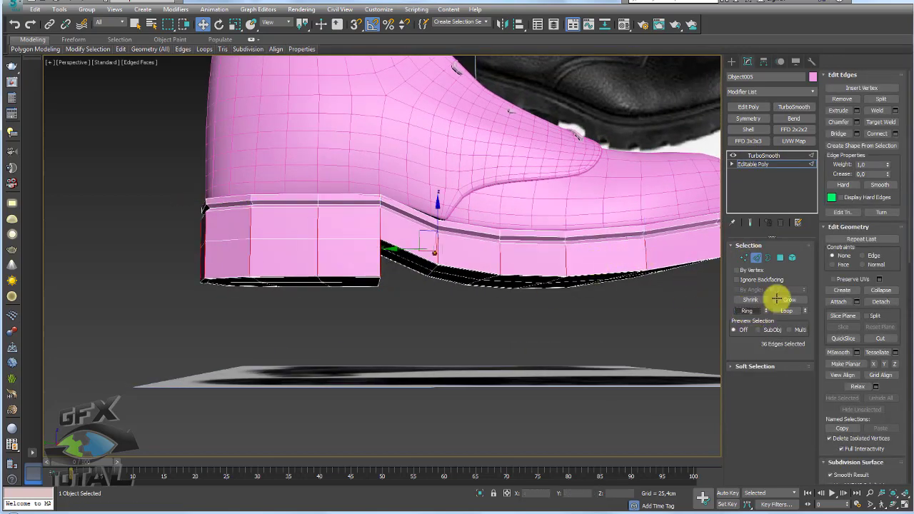
pyautogui.hotkey('ctrl', 'shift', 'e')
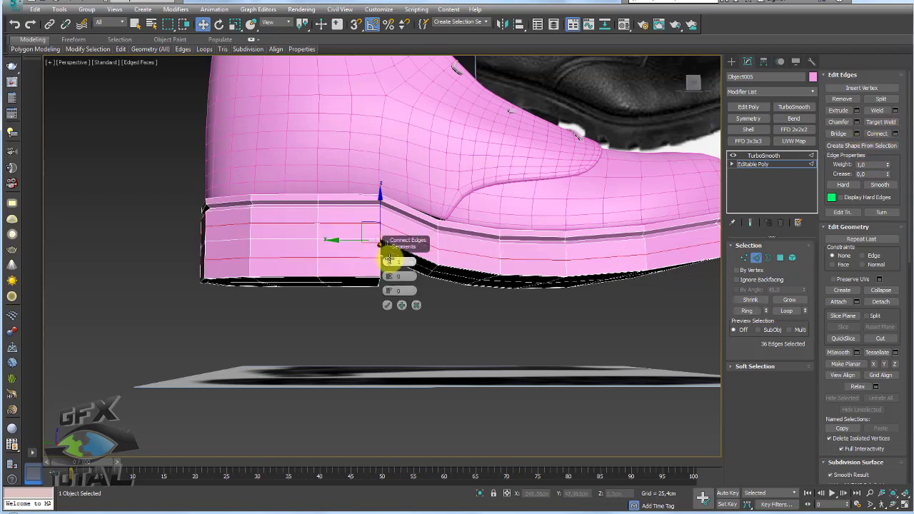
pyautogui.moveTo(389, 275); pyautogui.dragTo(386, 107)
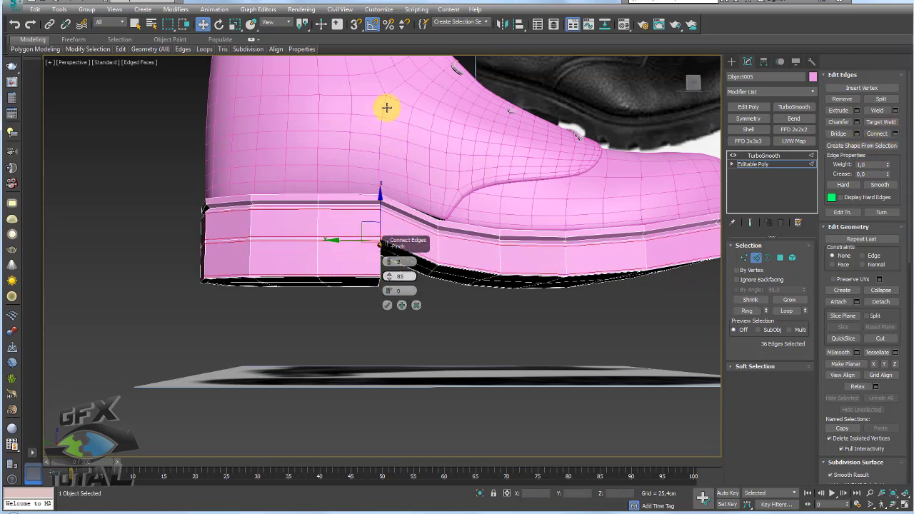
pyautogui.click(387, 305)
pyautogui.keyDown('alt'); pyautogui.moveTo(383, 306); pyautogui.dragTo(375, 302, button='middle'); pyautogui.keyUp('alt')
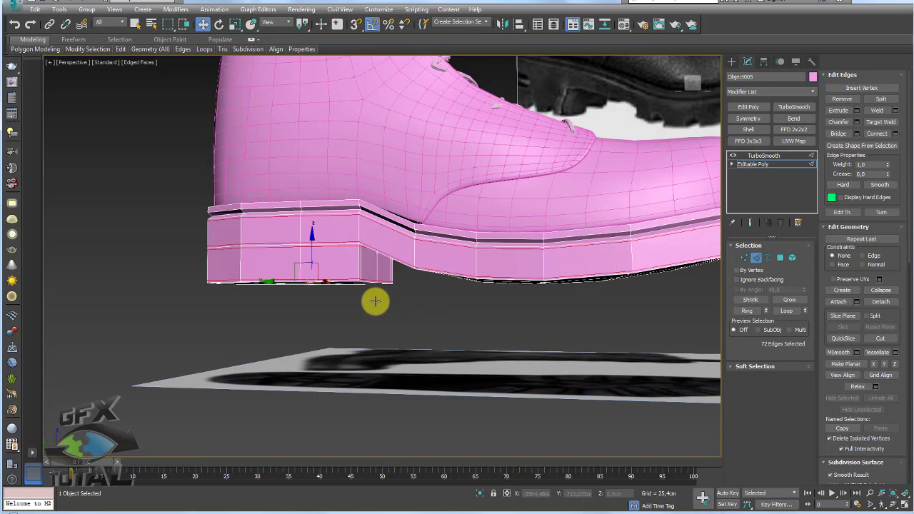
# - Select four heel corner edges, then view the TurboSmooth result again
pyautogui.click(358, 262)
pyautogui.scroll(3, 375, 284)
pyautogui.keyDown('ctrl'); pyautogui.click(412, 251); pyautogui.keyUp('ctrl')
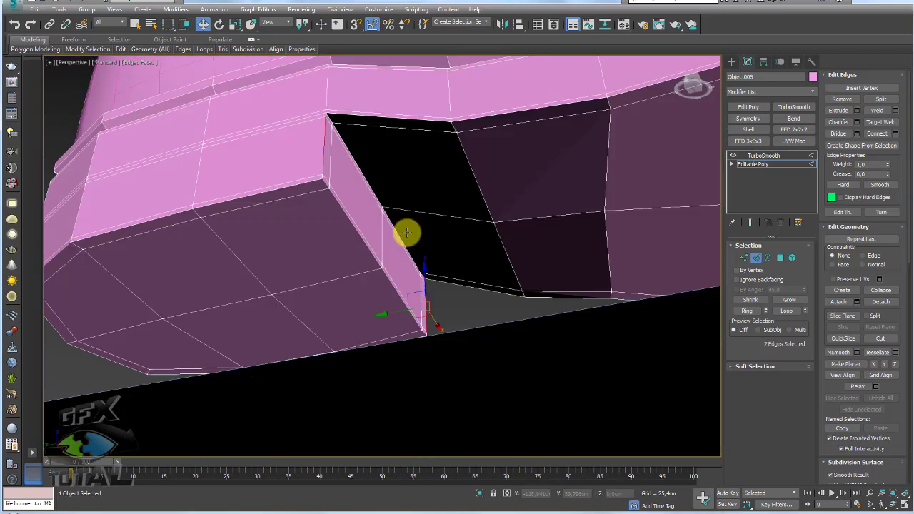
pyautogui.keyDown('alt'); pyautogui.moveTo(407, 231); pyautogui.dragTo(424, 310, button='middle'); pyautogui.keyUp('alt')
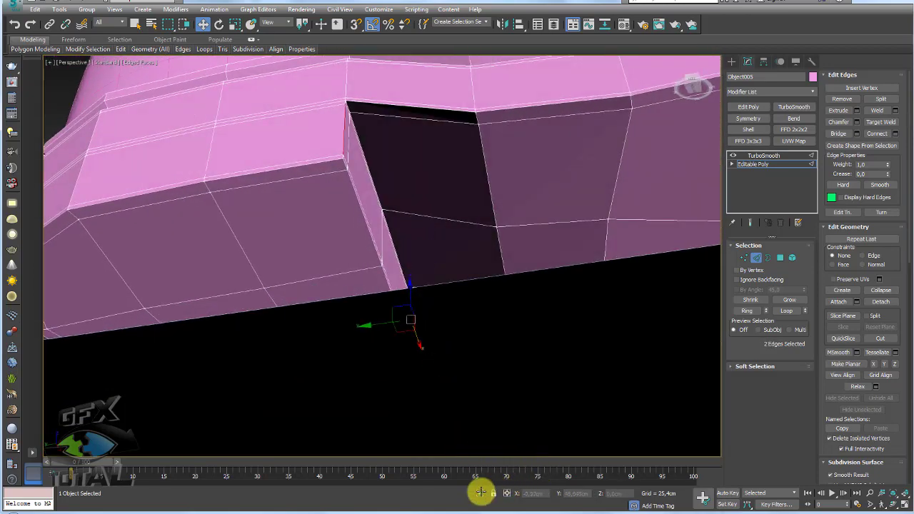
pyautogui.moveTo(459, 396)
pyautogui.keyDown('alt'); pyautogui.mouseDown(button='middle')
pyautogui.moveTo(369, 257)
pyautogui.moveTo(333, 160)
pyautogui.moveTo(340, 265)
pyautogui.mouseUp(button='middle'); pyautogui.keyUp('alt')
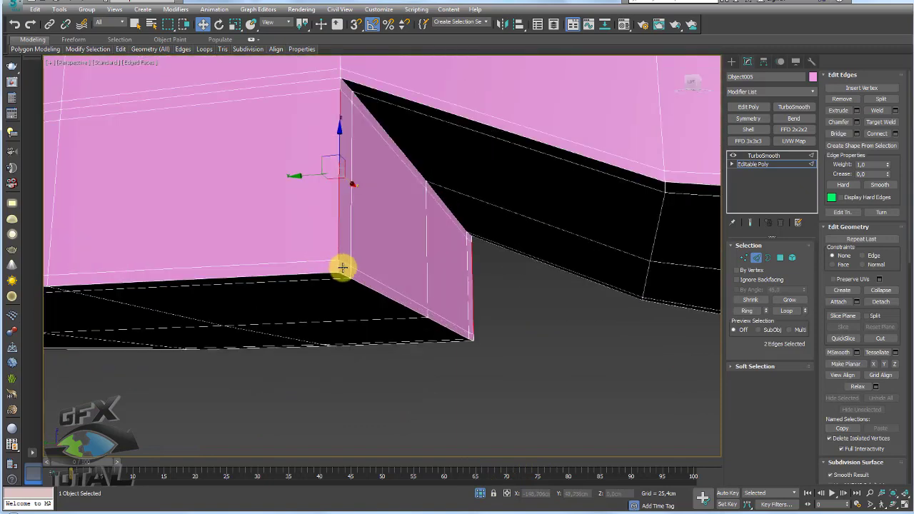
pyautogui.keyDown('ctrl'); pyautogui.click(392, 288); pyautogui.keyUp('ctrl')
pyautogui.keyDown('alt'); pyautogui.moveTo(393, 288); pyautogui.dragTo(435, 319, button='middle'); pyautogui.keyUp('alt')
pyautogui.scroll(2, 492, 347)
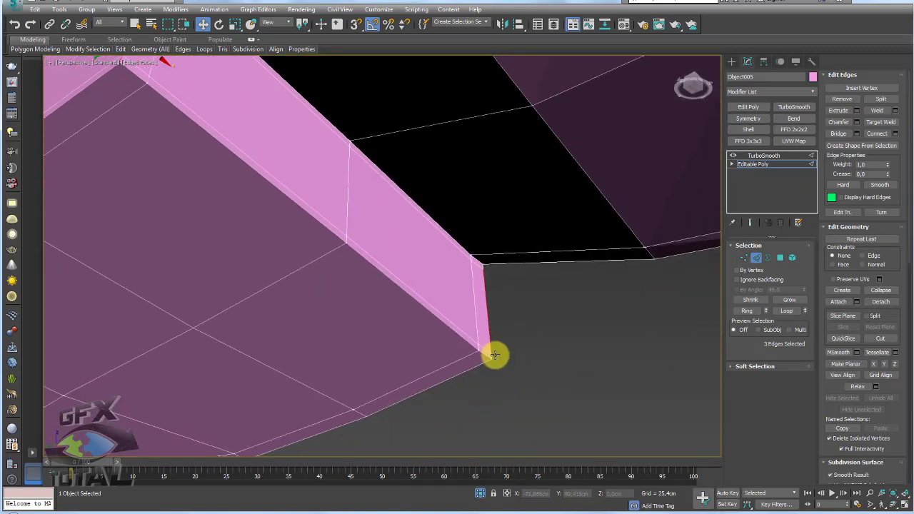
pyautogui.keyDown('ctrl'); pyautogui.click(492, 356); pyautogui.keyUp('ctrl')
pyautogui.scroll(-5, 493, 356)
pyautogui.keyDown('alt'); pyautogui.moveTo(500, 371); pyautogui.dragTo(500, 333, button='middle'); pyautogui.keyUp('alt')
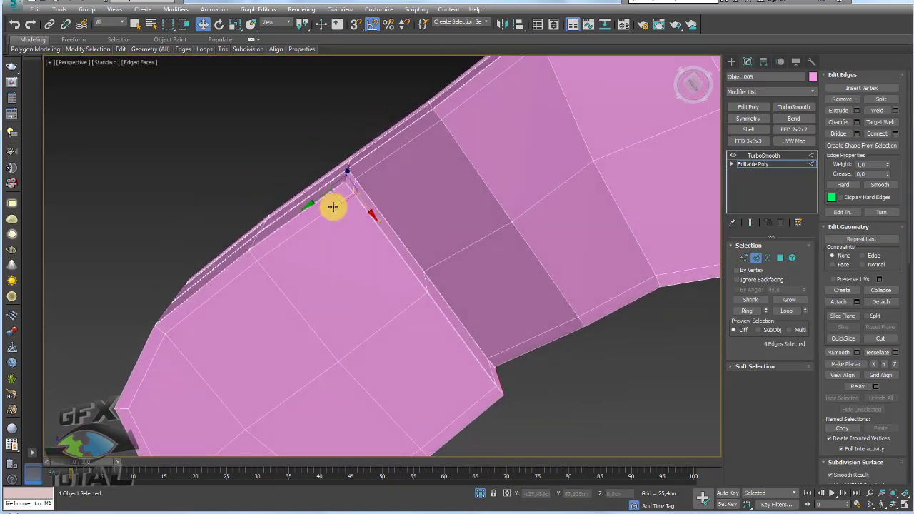
pyautogui.scroll(-3, 305, 207)
pyautogui.moveTo(304, 207)
pyautogui.keyDown('alt'); pyautogui.mouseDown(button='middle')
pyautogui.moveTo(369, 216)
pyautogui.moveTo(369, 236)
pyautogui.mouseUp(button='middle'); pyautogui.keyUp('alt')
pyautogui.click(759, 156)
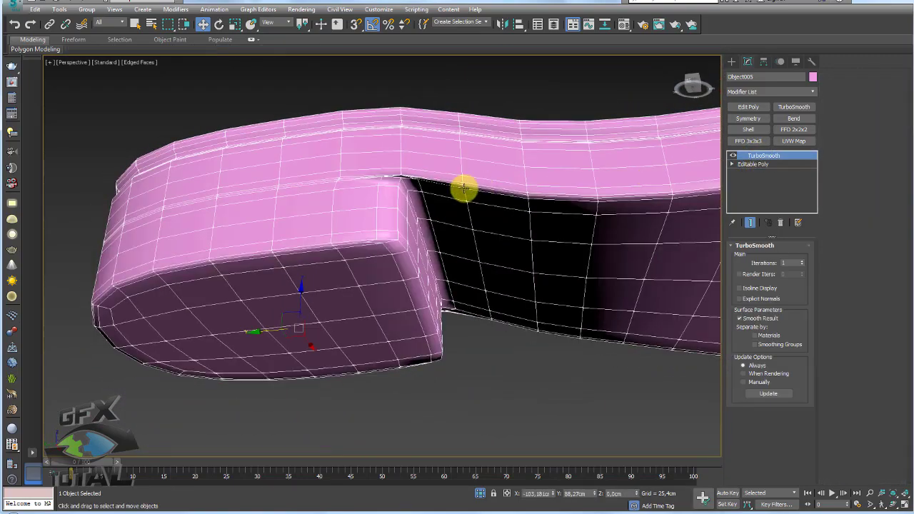
# - Pull the heel corner vertex downward and select the heel's lower corner vertex
pyautogui.moveTo(466, 188)
pyautogui.keyDown('alt'); pyautogui.mouseDown(button='middle')
pyautogui.moveTo(455, 206)
pyautogui.moveTo(401, 240)
pyautogui.mouseUp(button='middle'); pyautogui.keyUp('alt')
pyautogui.click(754, 164)
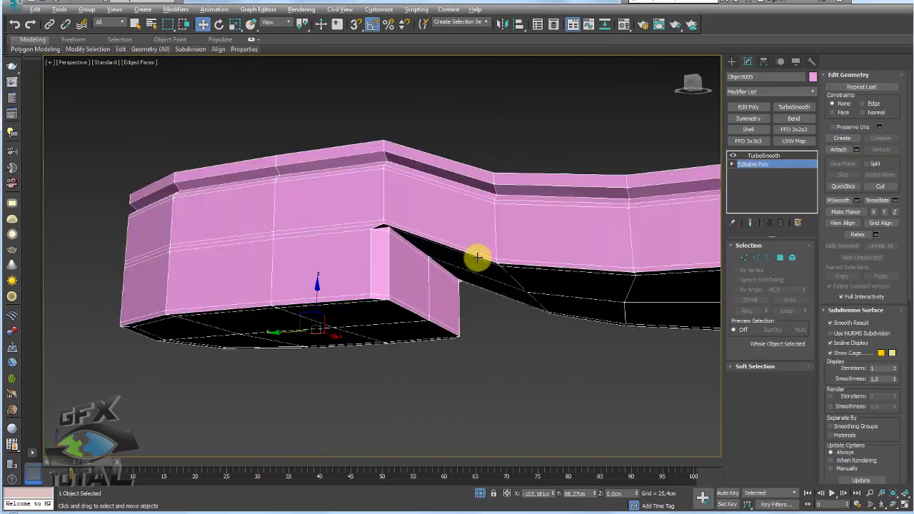
pyautogui.scroll(2, 480, 257)
pyautogui.click(744, 258)
pyautogui.scroll(2, 401, 197)
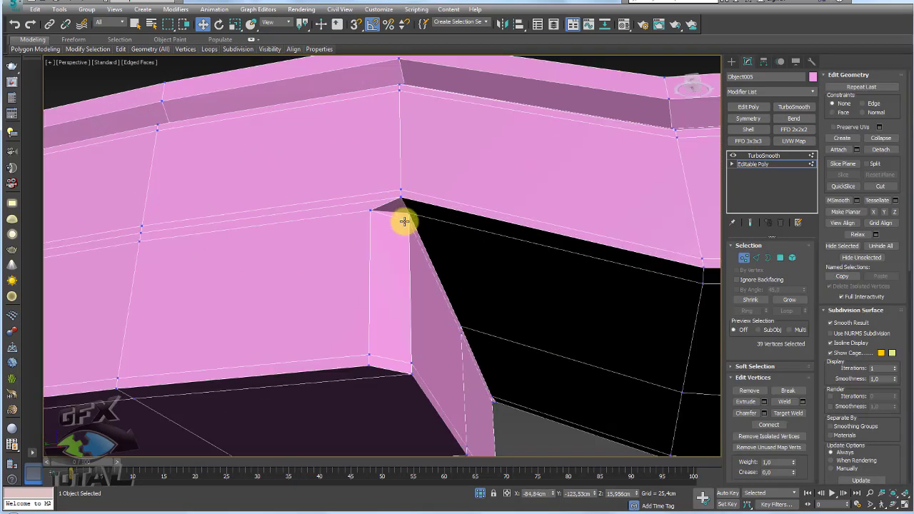
pyautogui.scroll(2, 404, 218)
pyautogui.click(410, 220)
pyautogui.moveTo(388, 210)
pyautogui.keyDown('alt'); pyautogui.mouseDown(button='middle')
pyautogui.moveTo(358, 204)
pyautogui.moveTo(401, 215)
pyautogui.mouseUp(button='middle'); pyautogui.keyUp('alt')
pyautogui.moveTo(412, 220); pyautogui.dragTo(477, 235)
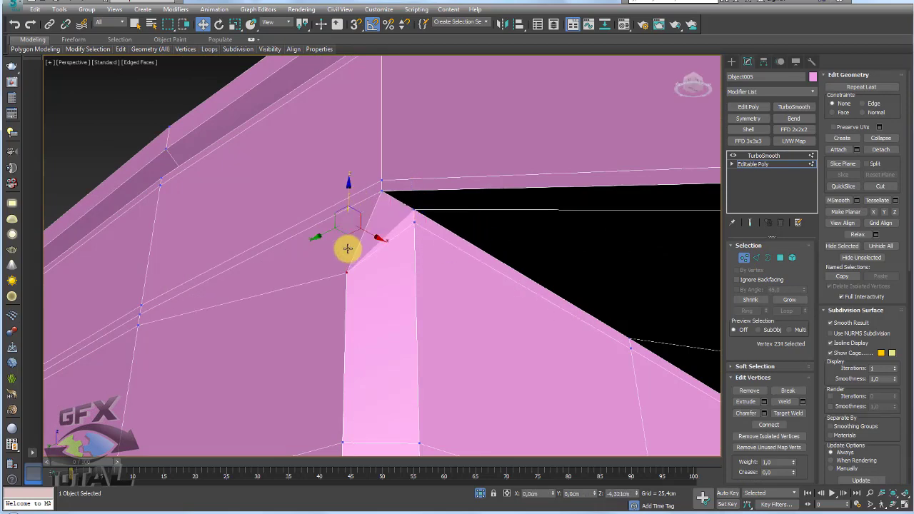
pyautogui.scroll(-5, 349, 245)
pyautogui.moveTo(349, 245)
pyautogui.keyDown('alt'); pyautogui.mouseDown(button='middle')
pyautogui.moveTo(557, 317)
pyautogui.moveTo(608, 231)
pyautogui.moveTo(492, 249)
pyautogui.mouseUp(button='middle'); pyautogui.keyUp('alt')
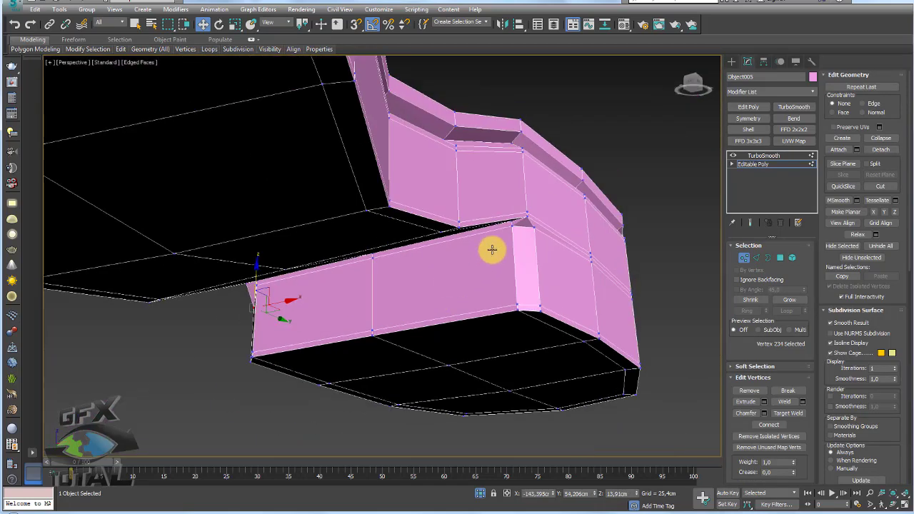
pyautogui.click(529, 229)
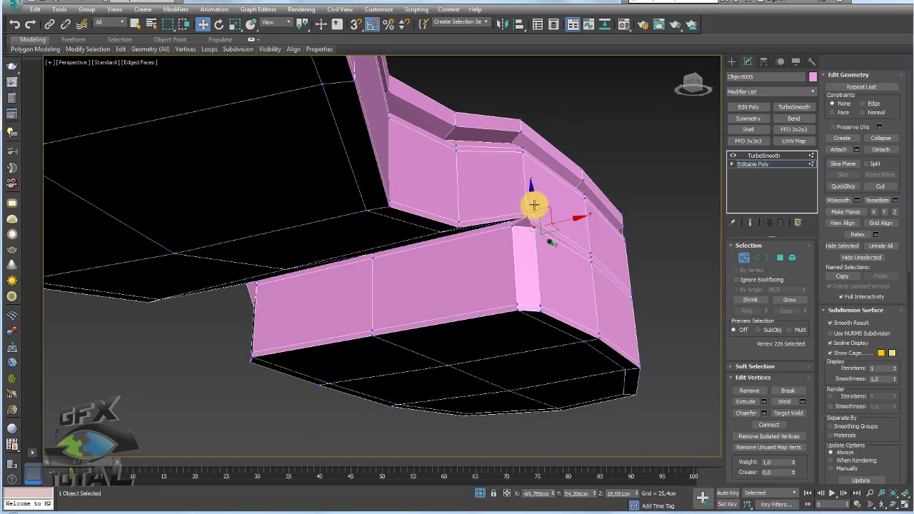
# - Add a connected edge loop around the sole's side with Pinch 64
pyautogui.click(760, 156)
pyautogui.scroll(4, 543, 232)
pyautogui.scroll(-5, 543, 233)
pyautogui.moveTo(535, 236)
pyautogui.keyDown('alt'); pyautogui.mouseDown(button='middle')
pyautogui.moveTo(567, 281)
pyautogui.moveTo(453, 294)
pyautogui.moveTo(517, 293)
pyautogui.mouseUp(button='middle'); pyautogui.keyUp('alt')
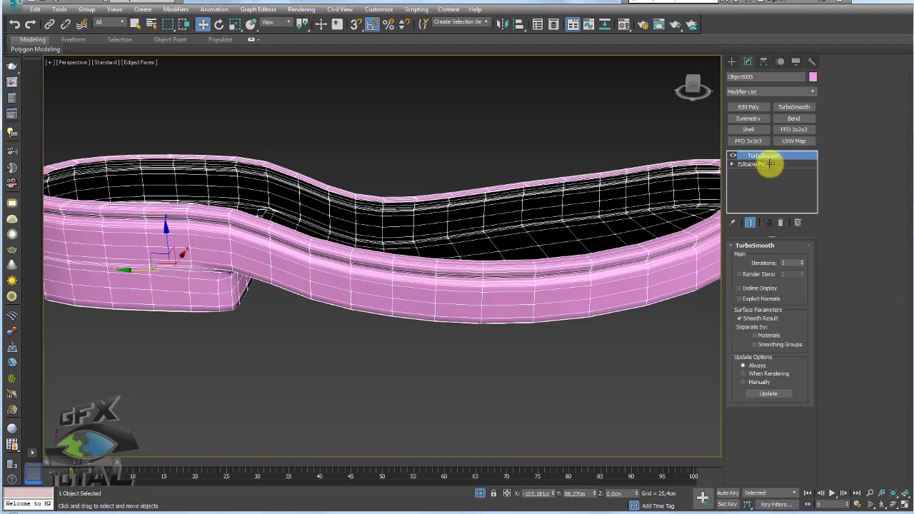
pyautogui.click(770, 163)
pyautogui.click(756, 258)
pyautogui.scroll(3, 517, 255)
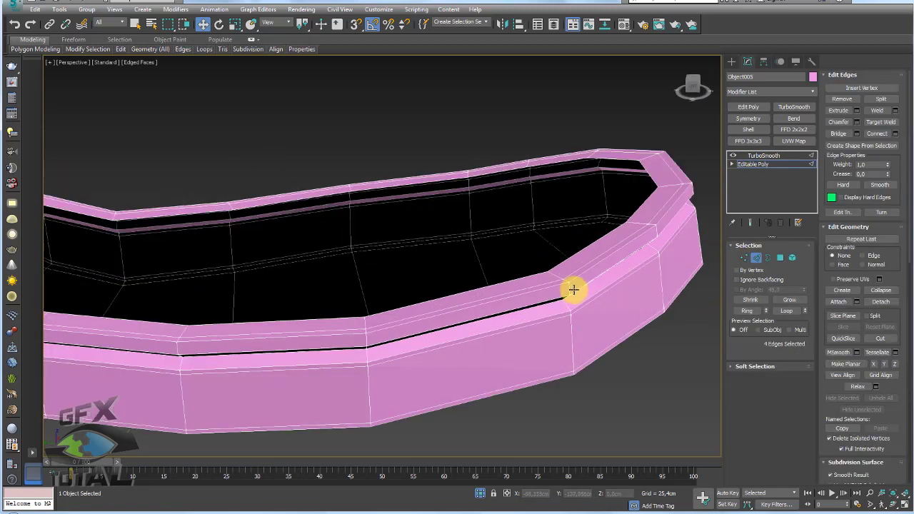
pyautogui.click(748, 310)
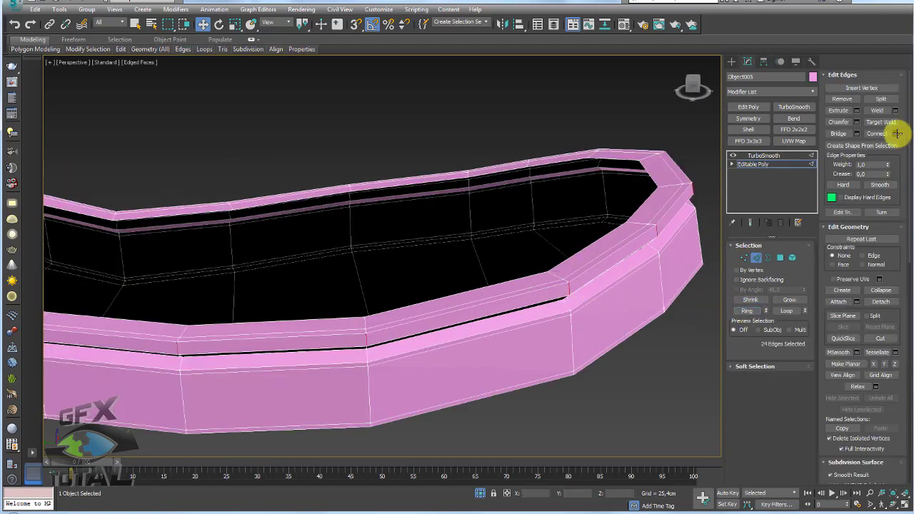
pyautogui.click(894, 134)
pyautogui.moveTo(391, 285); pyautogui.dragTo(391, 320)
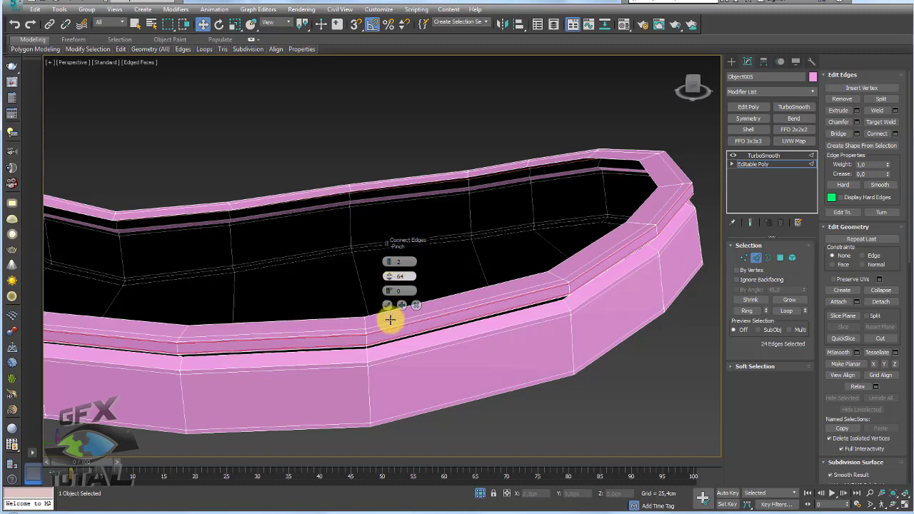
pyautogui.click(386, 306)
# - Set the sole's TurboSmooth to 2 iterations with Isoline Display on
pyautogui.click(761, 156)
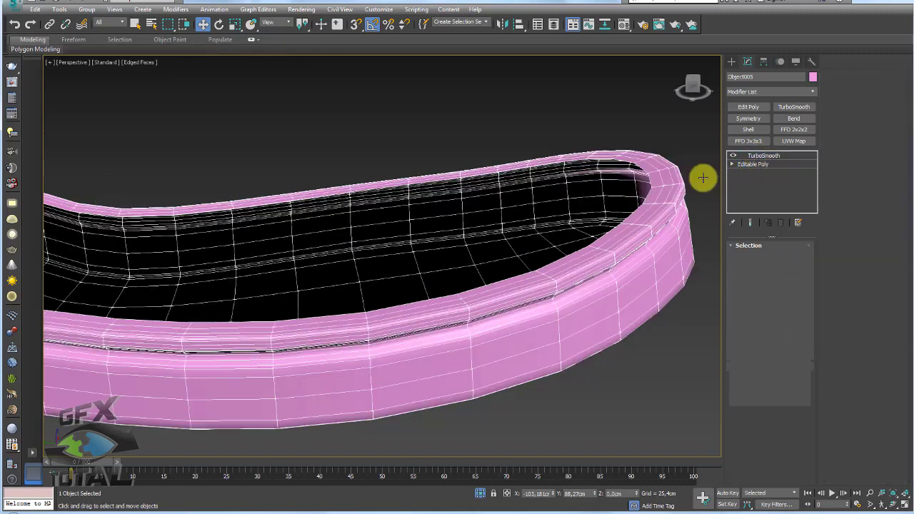
pyautogui.scroll(-3, 648, 250)
pyautogui.click(801, 260)
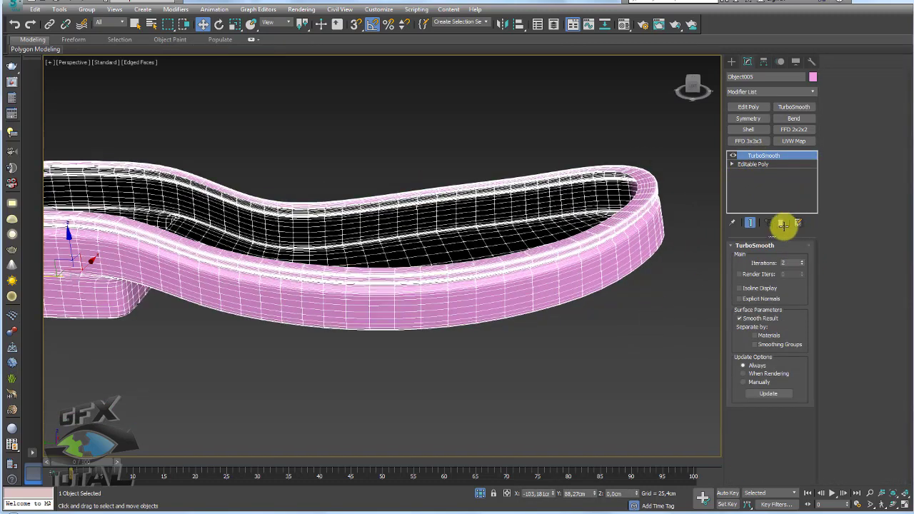
pyautogui.click(740, 288)
pyautogui.click(606, 344)
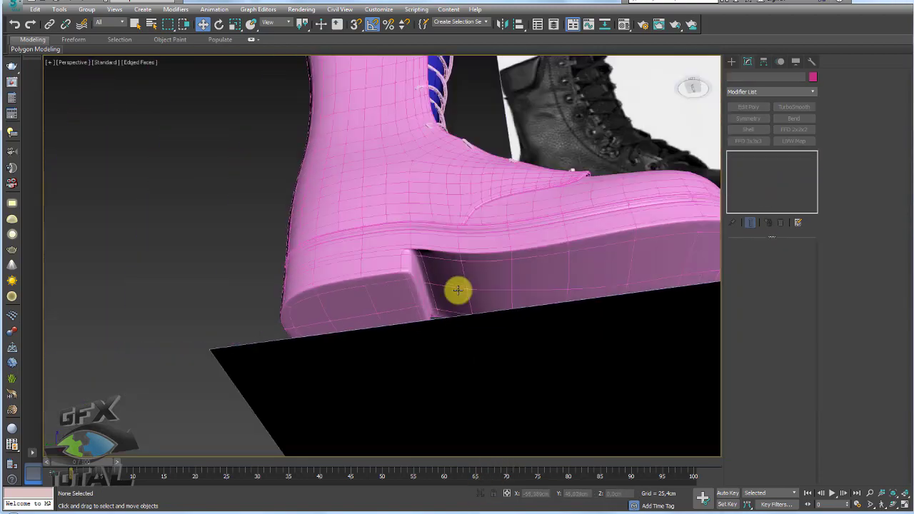
# - Delete the Shell and TurboSmooth modifiers from Plane002, leaving the bare Editable Poly
pyautogui.click(506, 182)
pyautogui.scroll(-2, 510, 230)
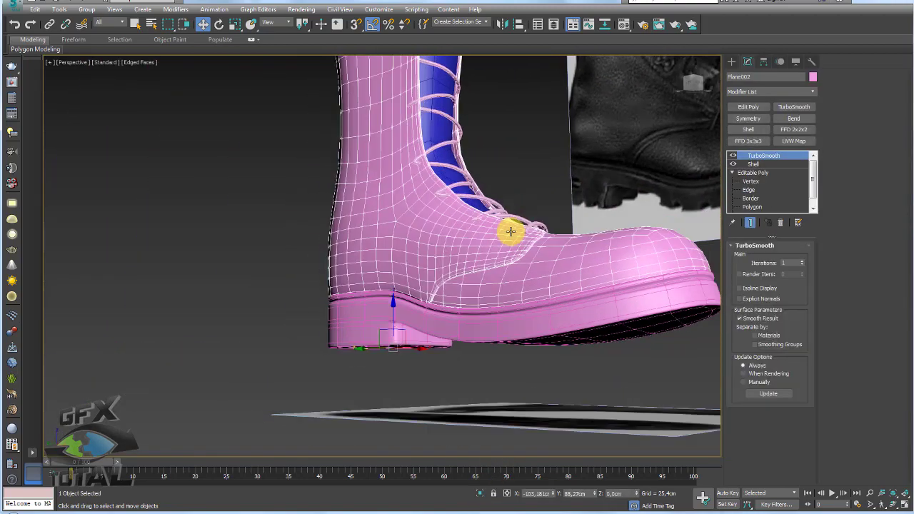
pyautogui.scroll(-2, 494, 226)
pyautogui.keyDown('alt'); pyautogui.moveTo(493, 226); pyautogui.dragTo(508, 243, button='middle'); pyautogui.keyUp('alt')
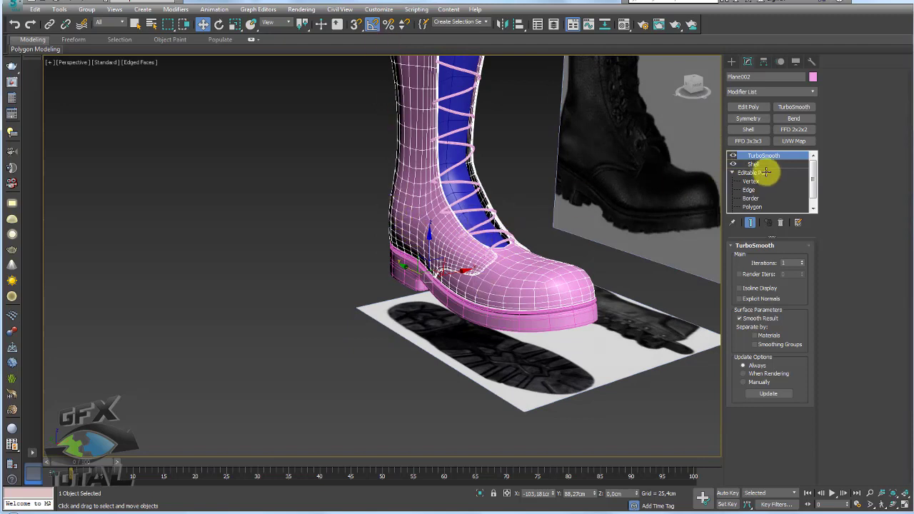
pyautogui.click(782, 223)
pyautogui.click(782, 224)
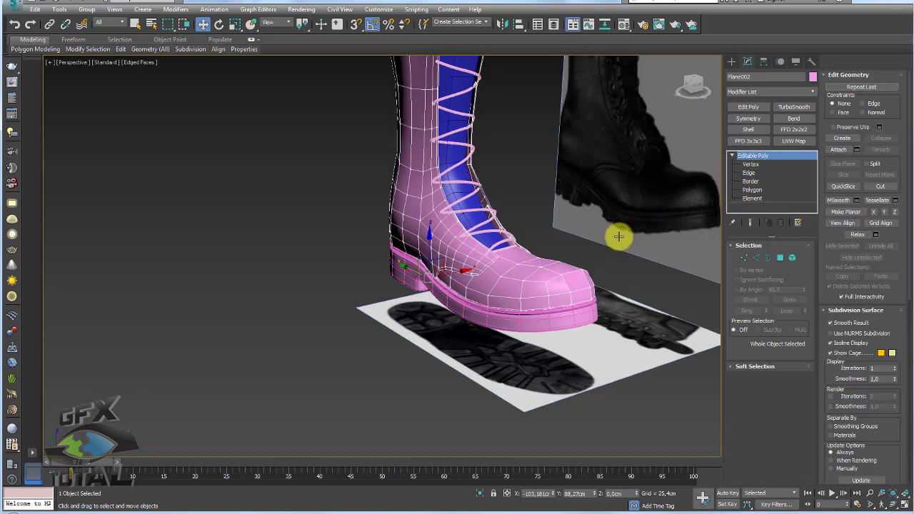
pyautogui.moveTo(619, 236)
pyautogui.keyDown('alt'); pyautogui.mouseDown(button='middle')
pyautogui.moveTo(515, 274)
pyautogui.moveTo(525, 328)
pyautogui.mouseUp(button='middle'); pyautogui.keyUp('alt')
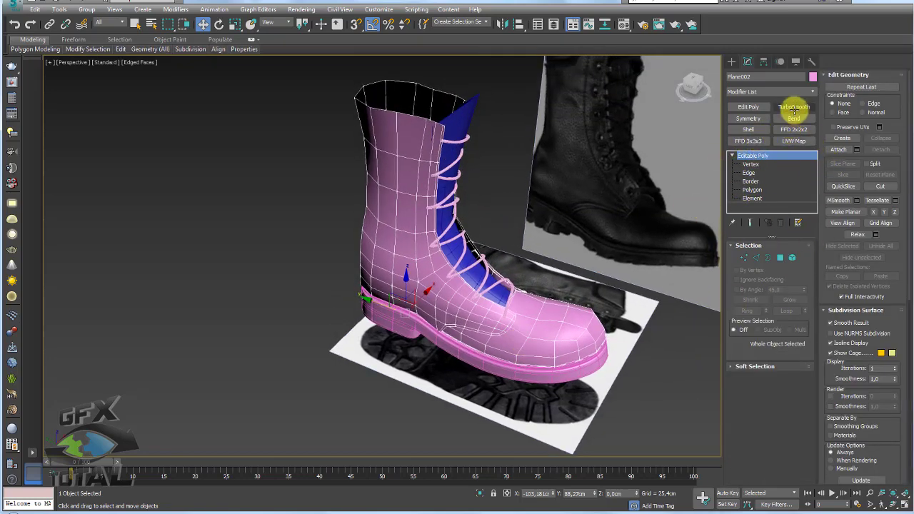
# - Add an Unwrap UVW modifier to the boot and open the UV editor
pyautogui.click(812, 92)
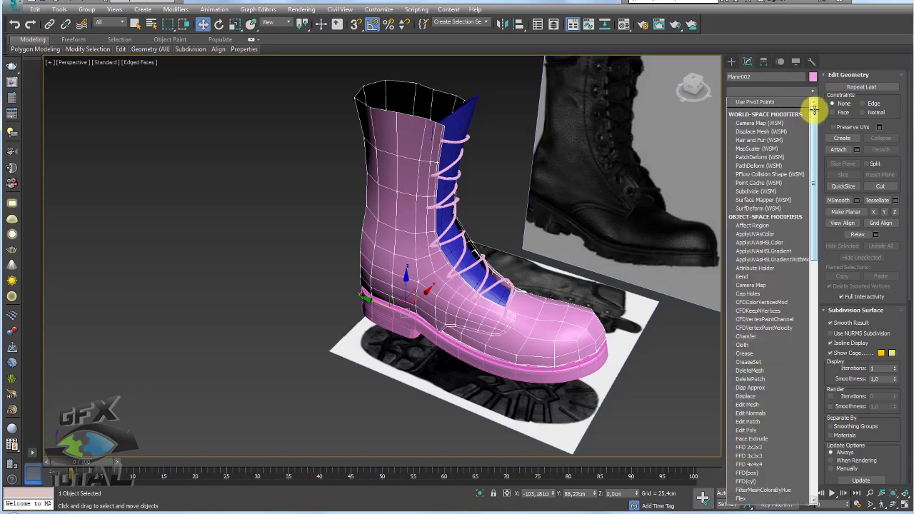
pyautogui.moveTo(813, 108); pyautogui.dragTo(814, 418)
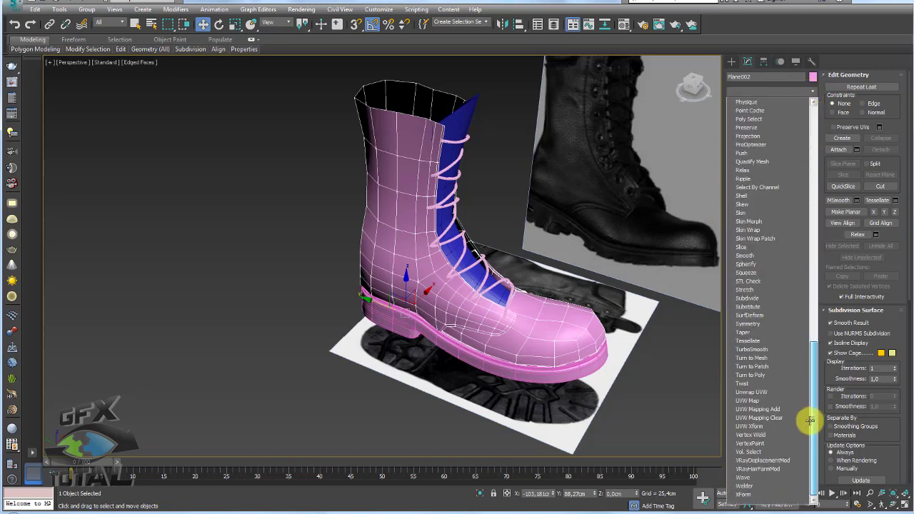
pyautogui.click(758, 392)
pyautogui.keyDown('alt'); pyautogui.moveTo(602, 322); pyautogui.dragTo(571, 326, button='middle'); pyautogui.keyUp('alt')
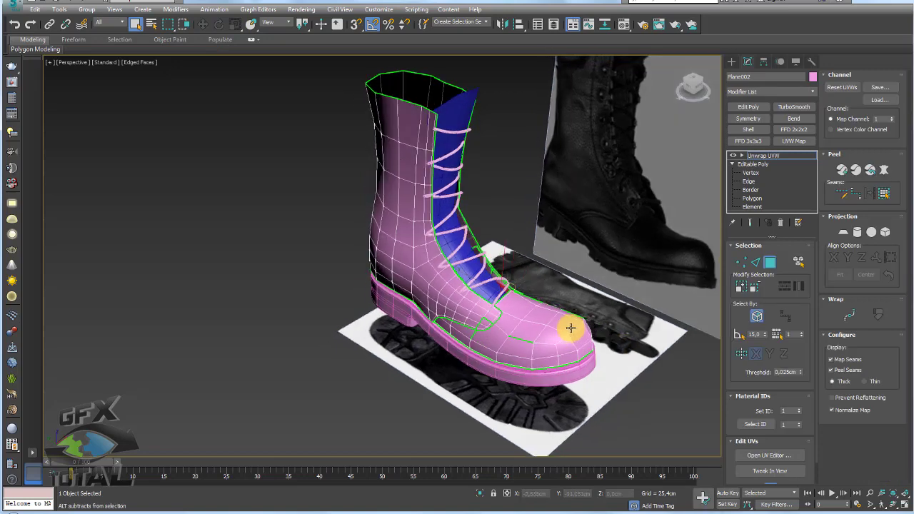
pyautogui.click(765, 456)
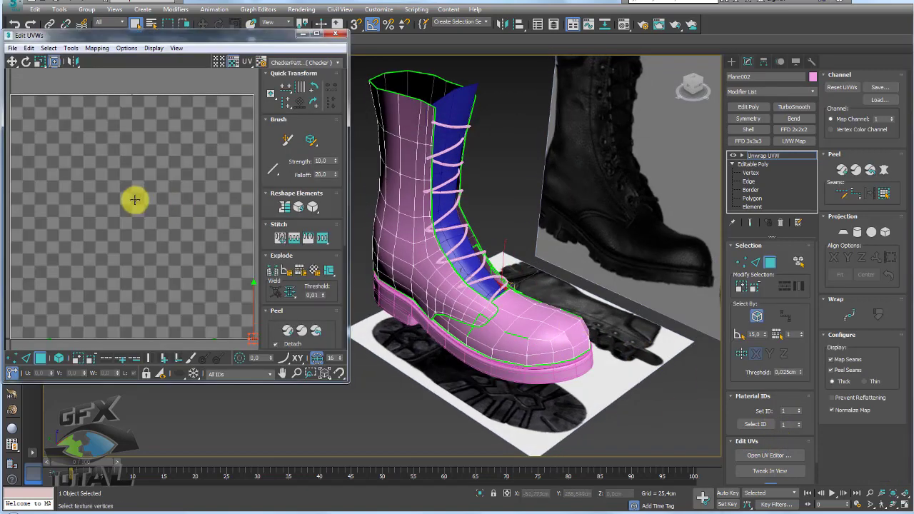
# - Pelt-map the boot shaft faces with Start Pelt, Start Relax and Commit
pyautogui.click(52, 360)
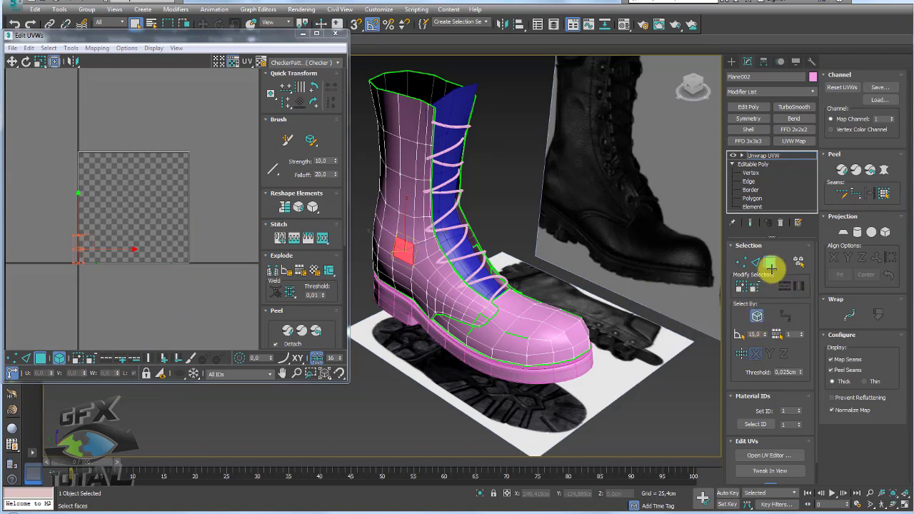
pyautogui.click(441, 265)
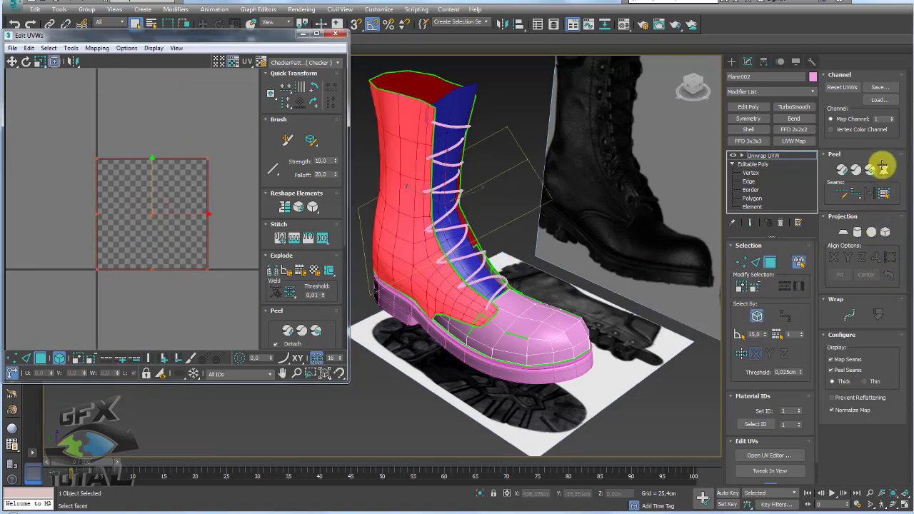
pyautogui.click(885, 170)
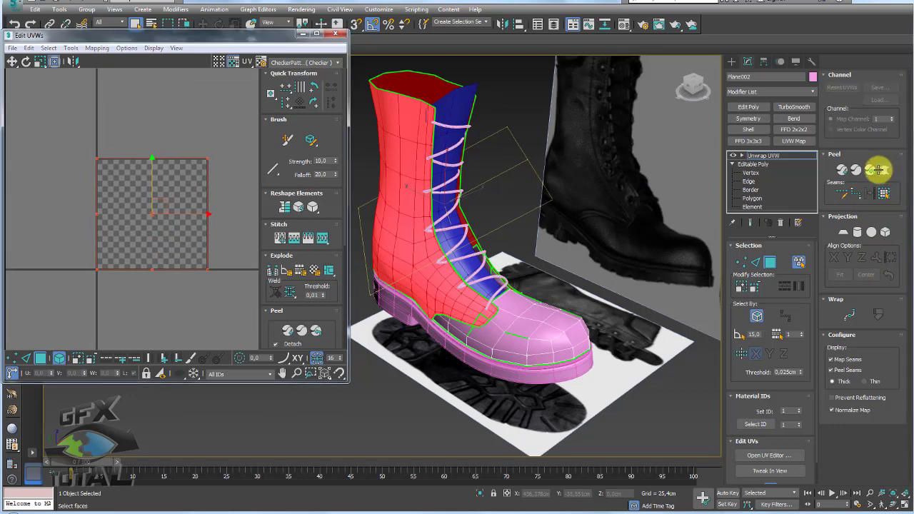
pyautogui.click(458, 152)
pyautogui.click(465, 199)
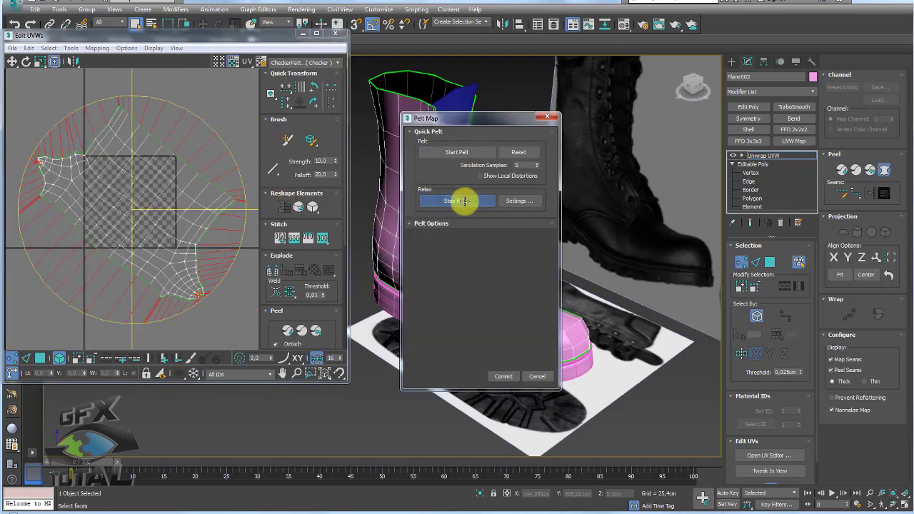
pyautogui.click(500, 373)
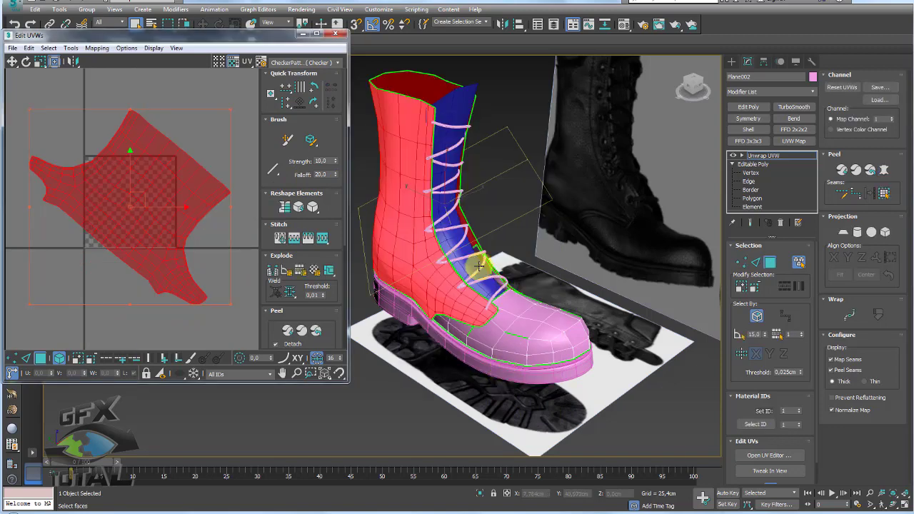
# - Pelt-map the toe polygons into a flat UV island, then leave face selection
pyautogui.keyDown('alt'); pyautogui.moveTo(500, 257); pyautogui.dragTo(484, 260, button='middle'); pyautogui.keyUp('alt')
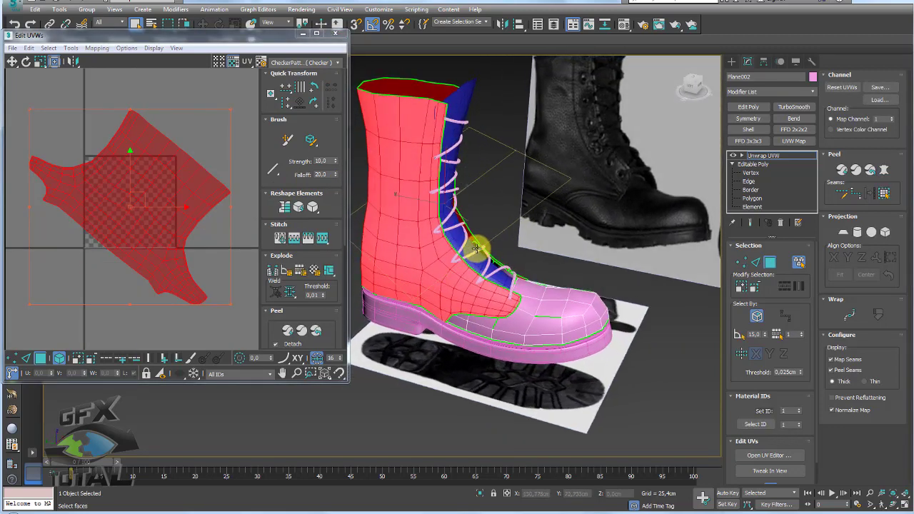
pyautogui.click(577, 309)
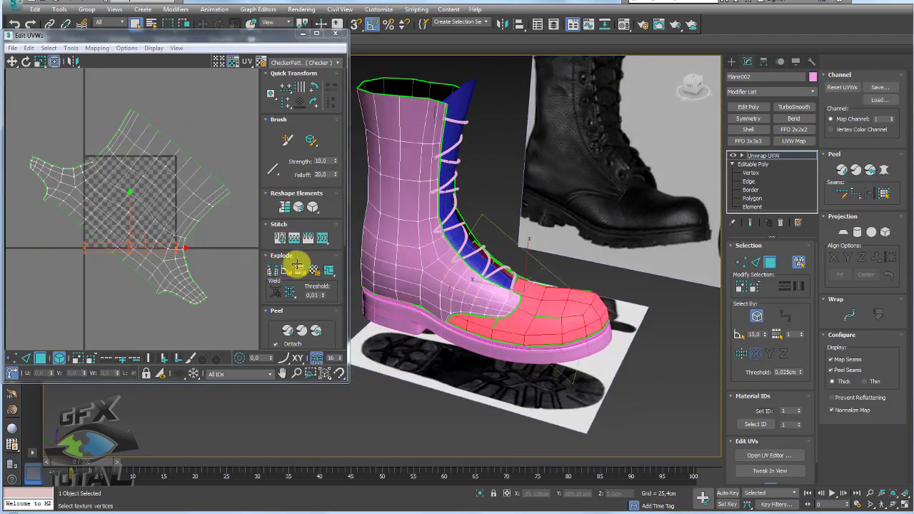
pyautogui.click(883, 169)
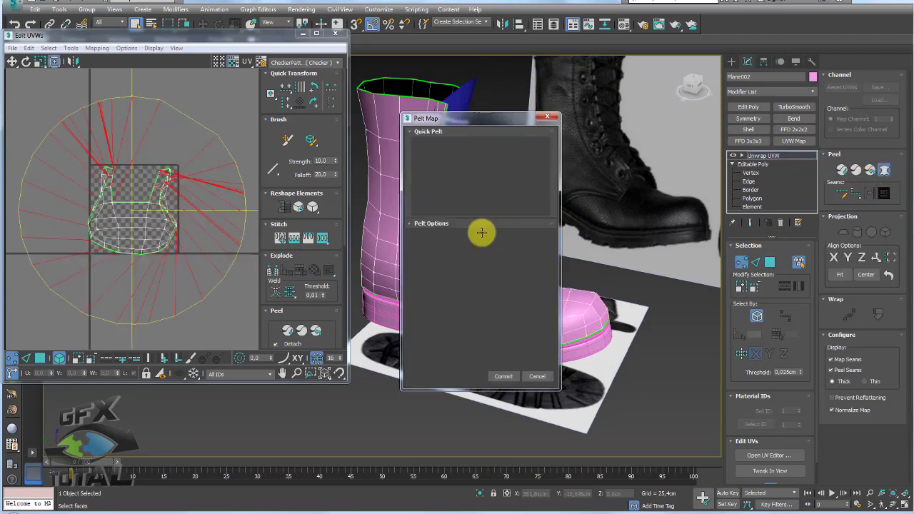
pyautogui.click(457, 152)
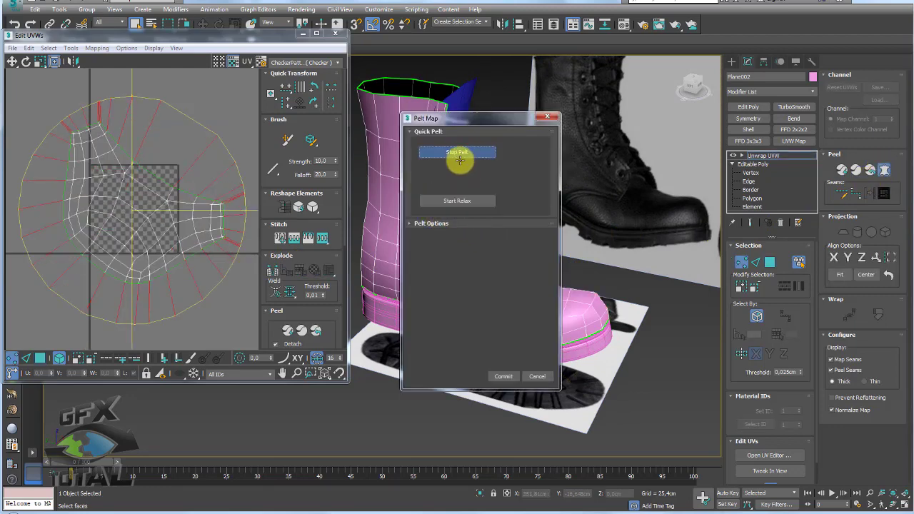
pyautogui.click(506, 372)
pyautogui.scroll(-3, 193, 224)
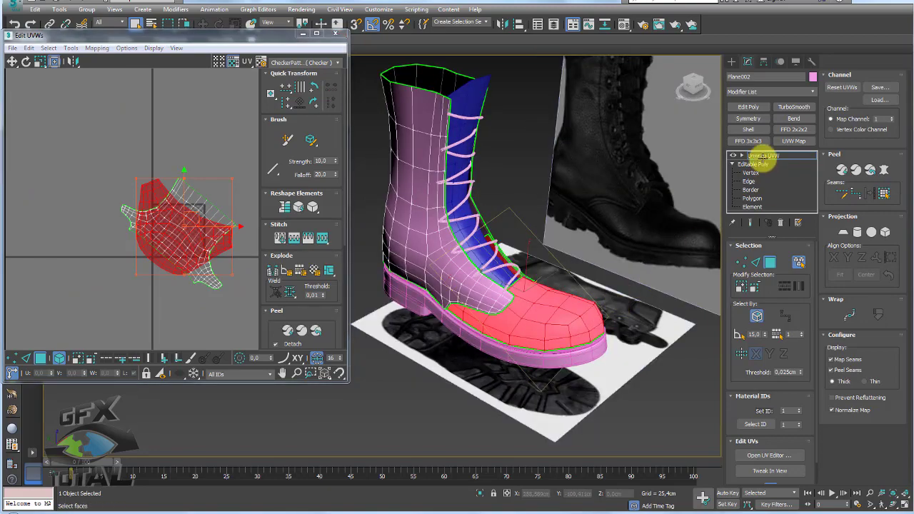
pyautogui.click(761, 155)
pyautogui.keyDown('alt'); pyautogui.moveTo(547, 280); pyautogui.dragTo(490, 286, button='middle'); pyautogui.keyUp('alt')
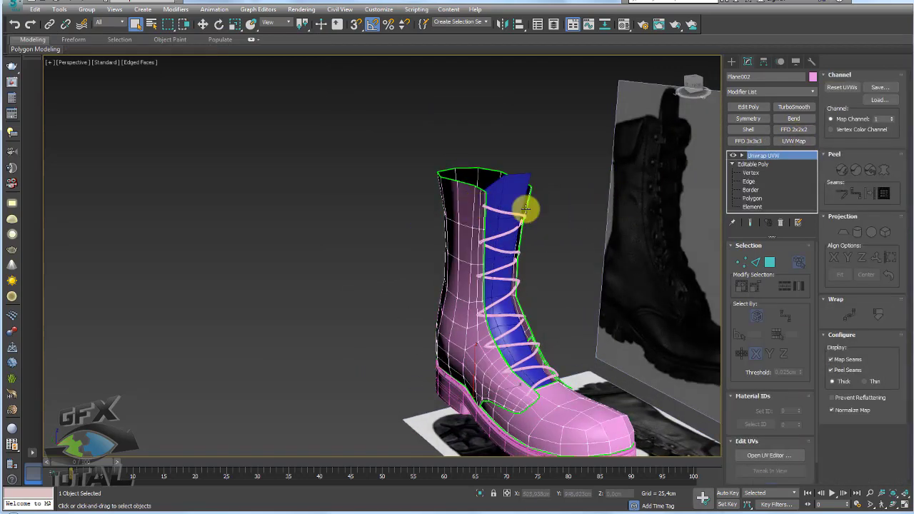
# - Attach the blue lacing panel to the boot's editable mesh and return to the unwrap level
pyautogui.click(752, 164)
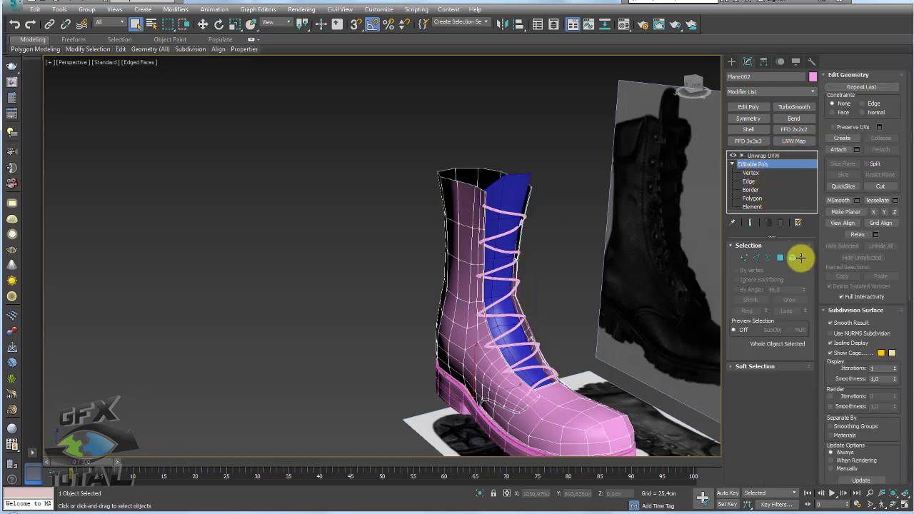
pyautogui.click(836, 150)
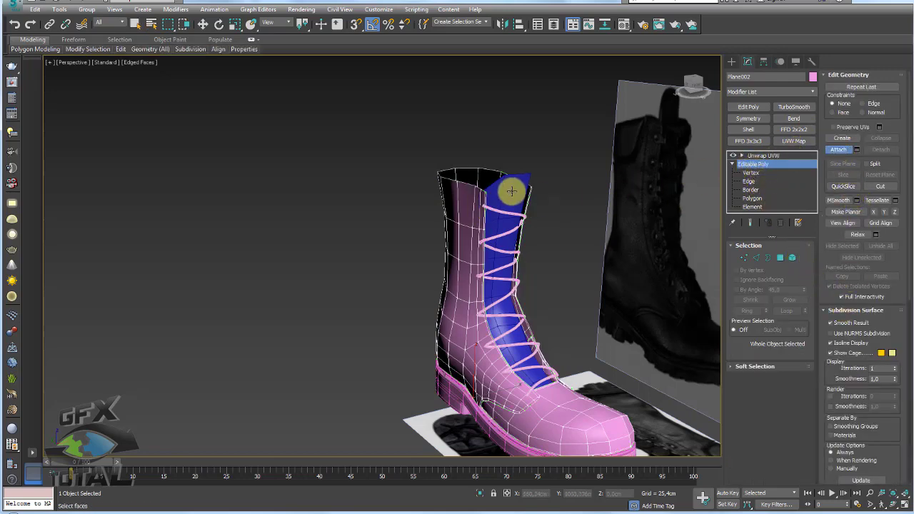
pyautogui.click(516, 191)
pyautogui.press('w')
pyautogui.click(787, 156)
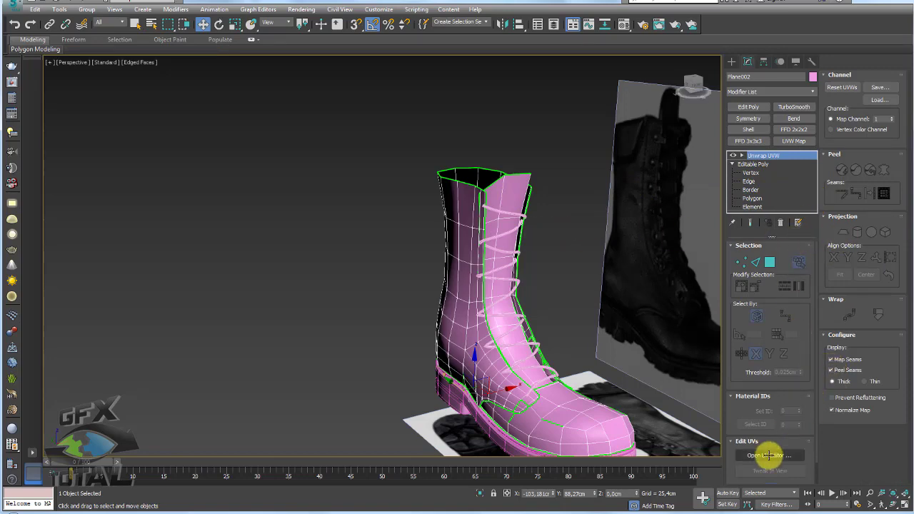
# - Pelt-map and relax the front strip polygons, commit, and close the UV editor
pyautogui.click(769, 455)
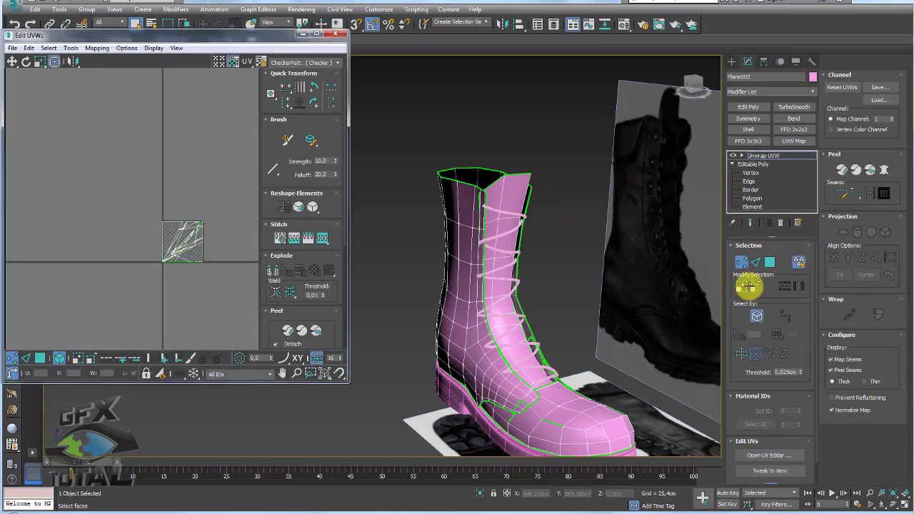
pyautogui.click(758, 287)
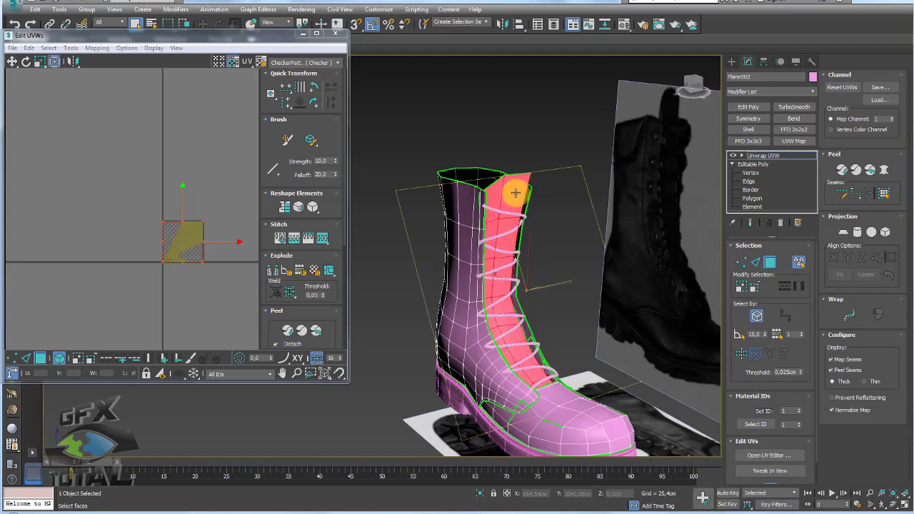
pyautogui.keyDown('alt'); pyautogui.moveTo(514, 190); pyautogui.dragTo(424, 224, button='middle'); pyautogui.keyUp('alt')
pyautogui.scroll(3, 215, 232)
pyautogui.click(885, 170)
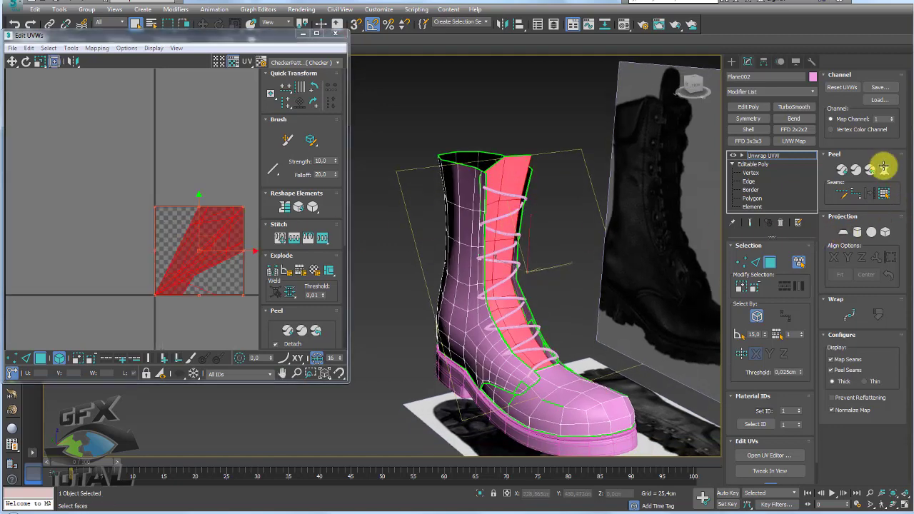
pyautogui.click(453, 152)
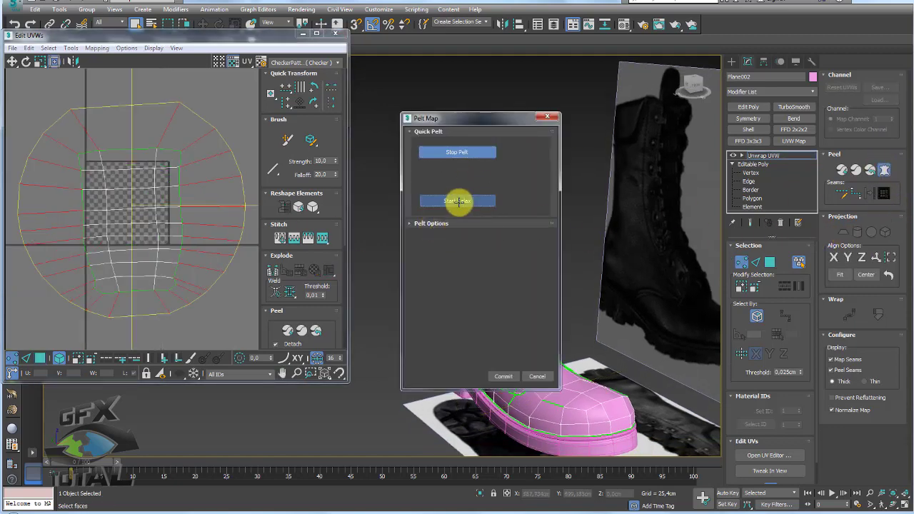
pyautogui.click(457, 201)
pyautogui.click(503, 376)
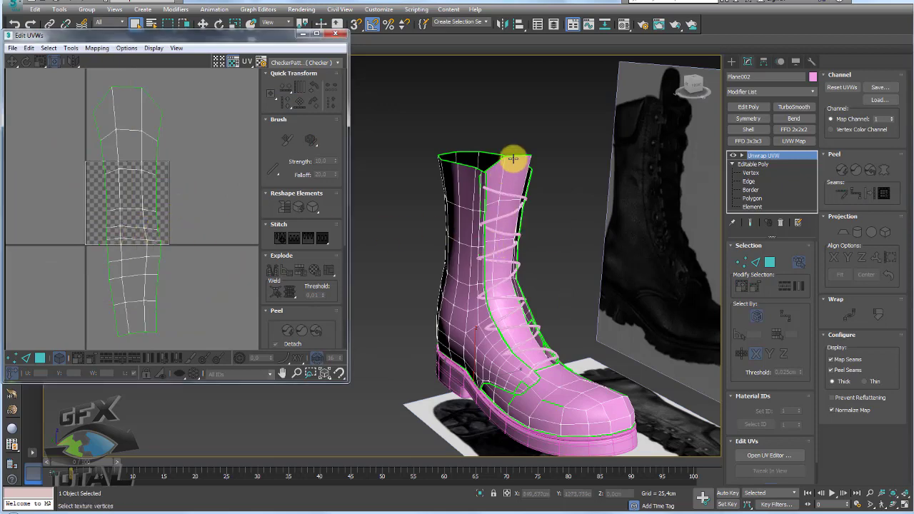
pyautogui.keyDown('alt'); pyautogui.moveTo(513, 159); pyautogui.dragTo(524, 169, button='middle'); pyautogui.keyUp('alt')
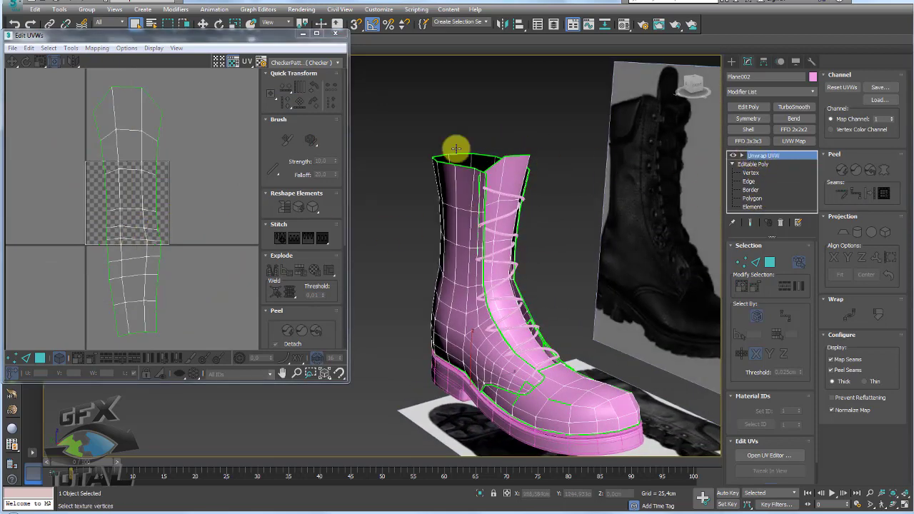
pyautogui.click(333, 32)
pyautogui.scroll(-3, 543, 180)
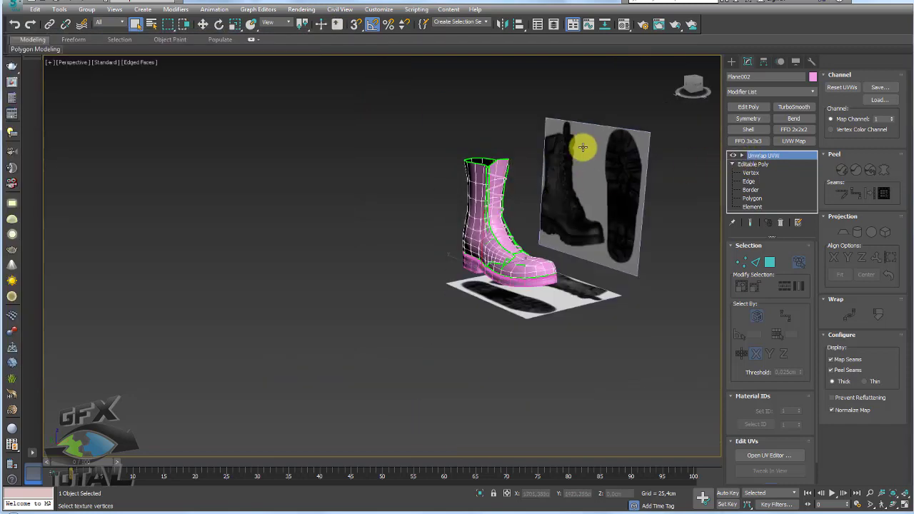
# - Apply the first material slot to the boot with the M material editor
pyautogui.press('m')
pyautogui.moveTo(648, 77); pyautogui.dragTo(428, 226)
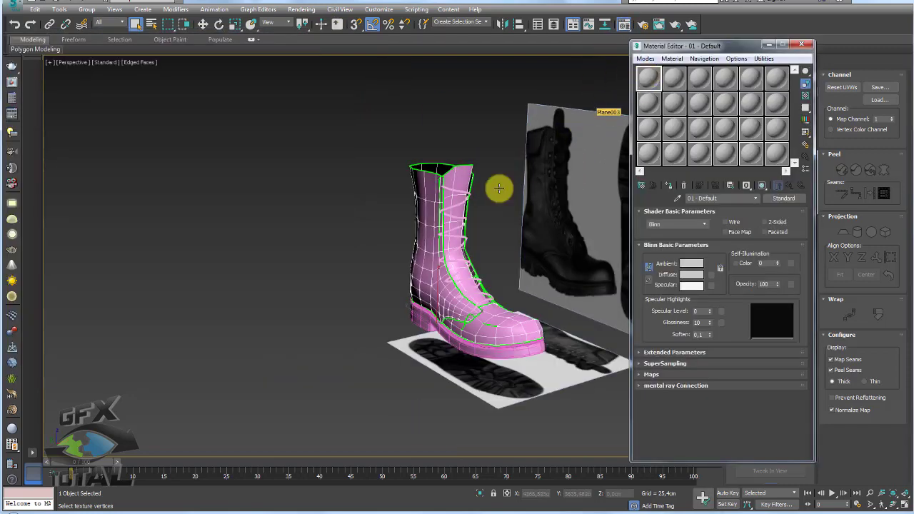
pyautogui.scroll(3, 428, 226)
pyautogui.scroll(3, 408, 208)
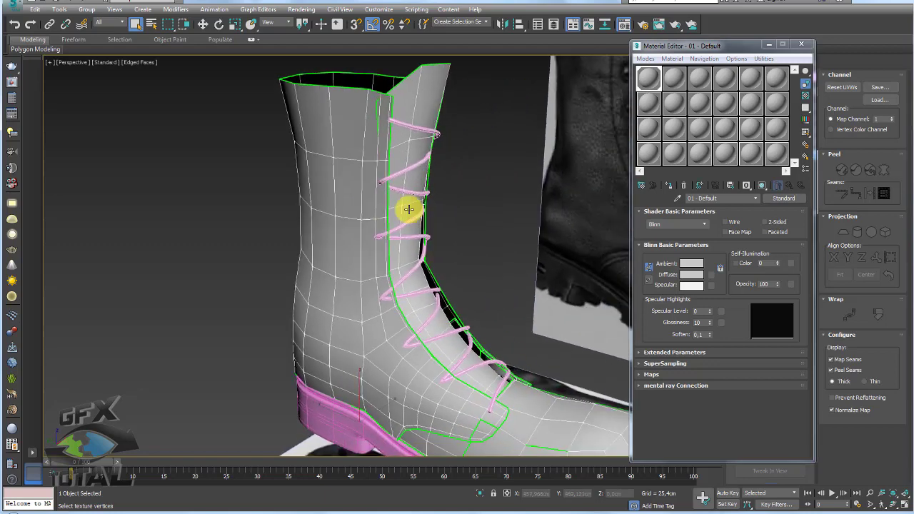
# - Give the material a Checker diffuse map shown in the viewport, then close the editor
pyautogui.click(712, 276)
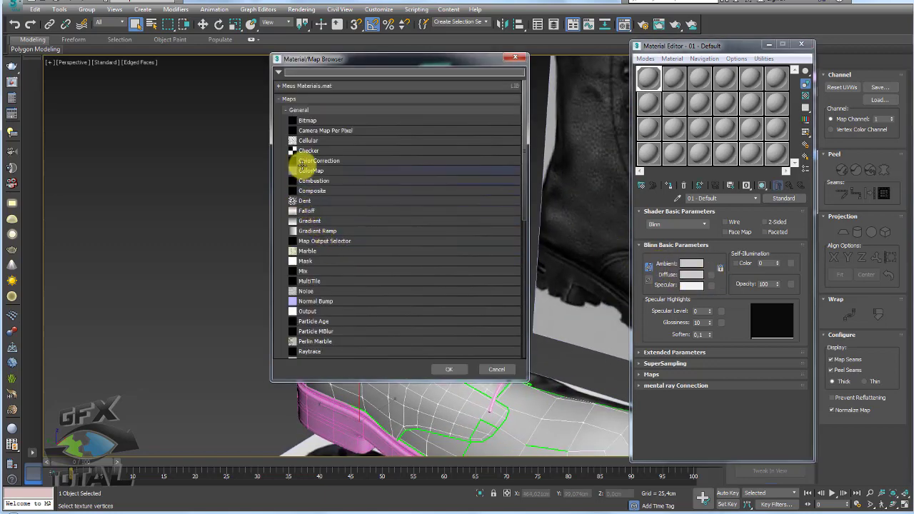
pyautogui.doubleClick(306, 150)
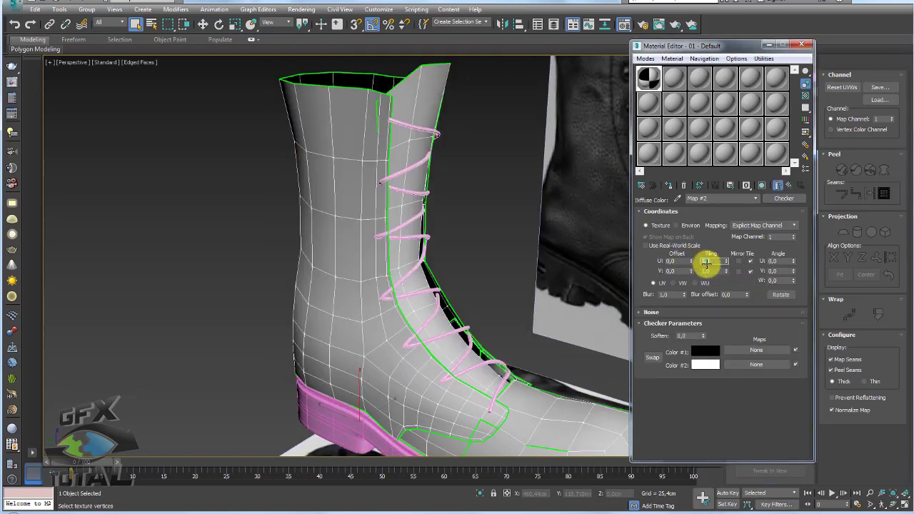
pyautogui.click(762, 185)
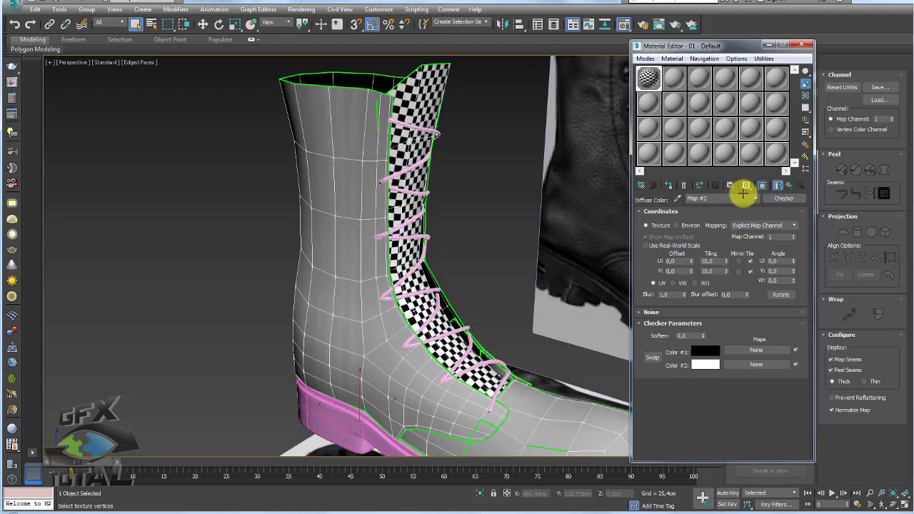
pyautogui.scroll(2, 433, 245)
pyautogui.scroll(2, 433, 245)
pyautogui.click(800, 45)
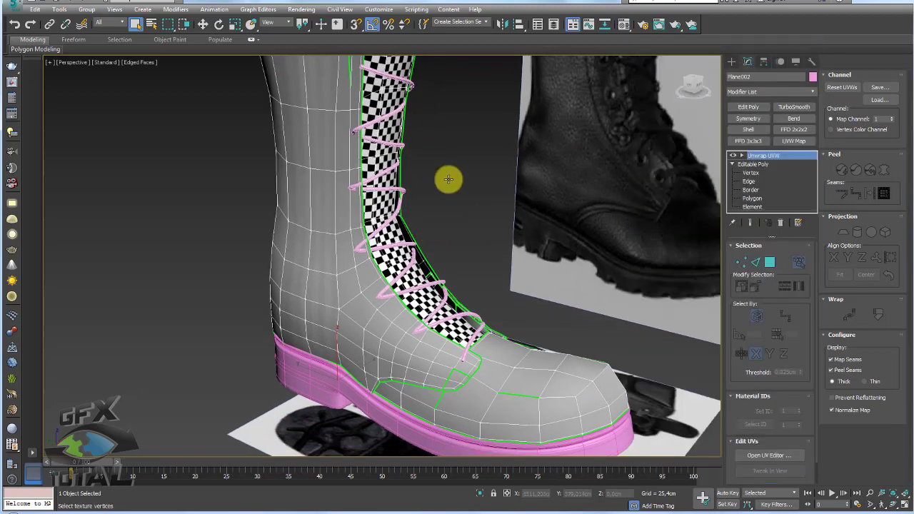
pyautogui.moveTo(448, 177)
pyautogui.keyDown('alt'); pyautogui.mouseDown(button='middle')
pyautogui.moveTo(496, 185)
pyautogui.moveTo(449, 193)
pyautogui.mouseUp(button='middle'); pyautogui.keyUp('alt')
pyautogui.scroll(-5, 471, 253)
pyautogui.scroll(3, 471, 253)
pyautogui.moveTo(471, 253)
pyautogui.keyDown('alt'); pyautogui.mouseDown(button='middle')
pyautogui.moveTo(435, 210)
pyautogui.moveTo(476, 224)
pyautogui.mouseUp(button='middle'); pyautogui.keyUp('alt')
# - Pelt-map and relax the boot's toe faces in the UV editor
pyautogui.click(769, 455)
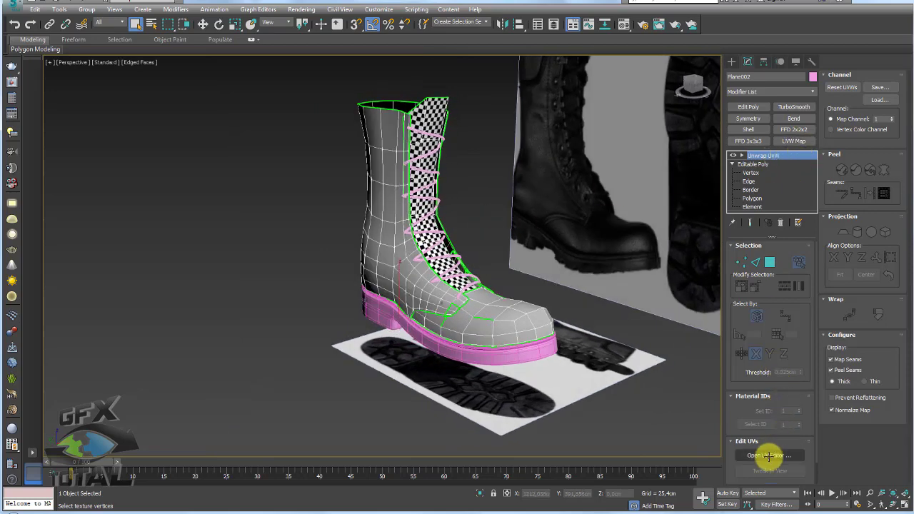
pyautogui.click(770, 262)
pyautogui.click(510, 321)
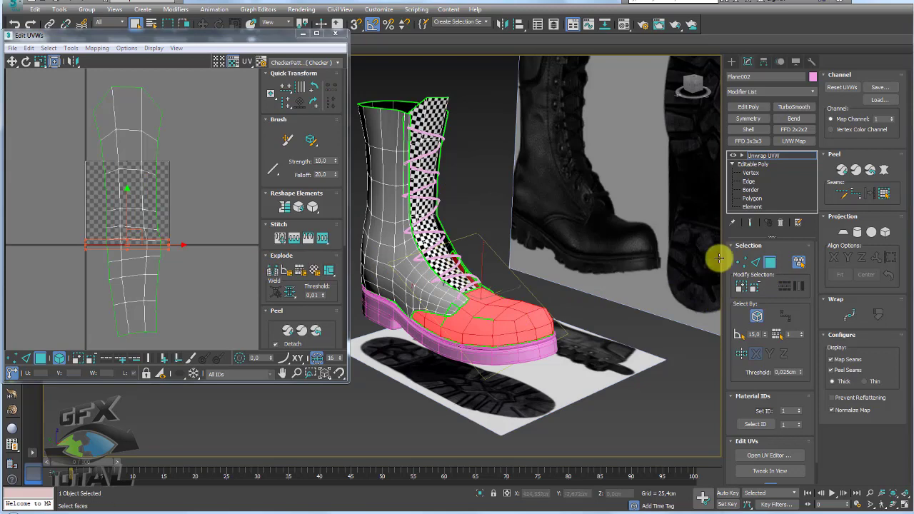
pyautogui.click(886, 166)
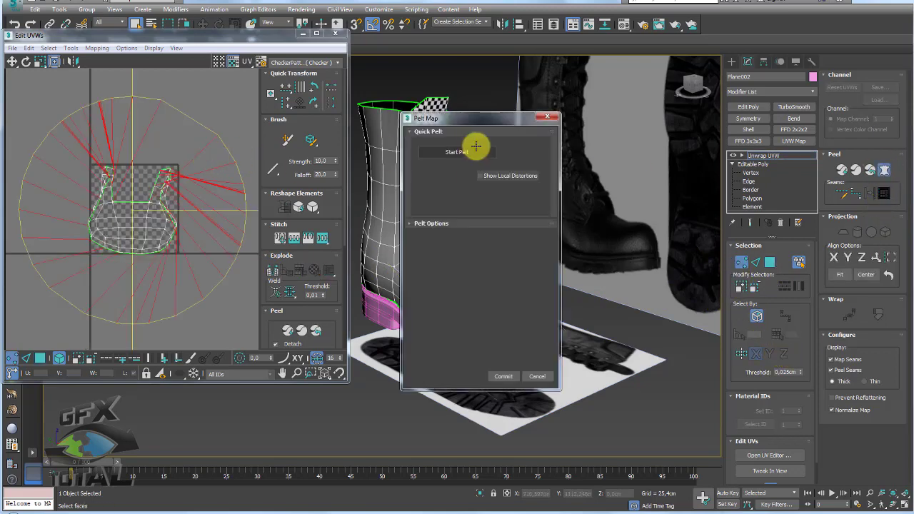
pyautogui.click(465, 150)
pyautogui.click(450, 200)
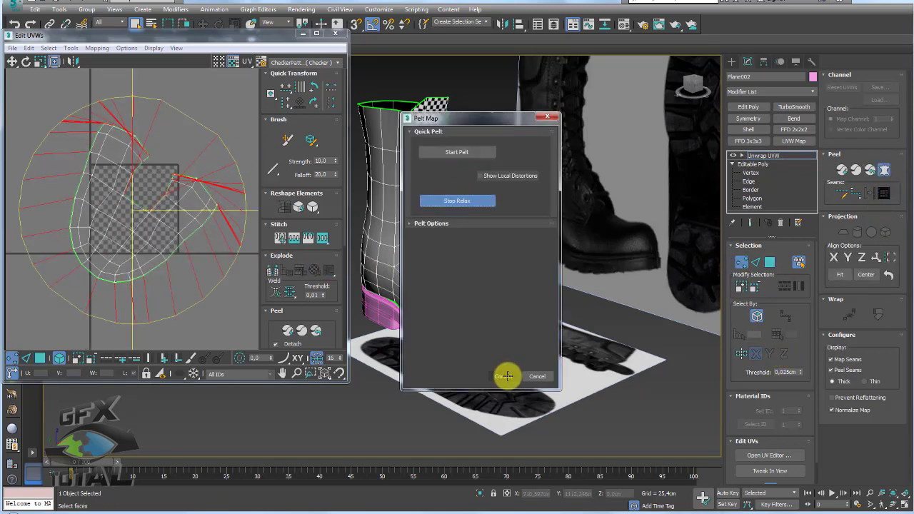
pyautogui.click(505, 376)
# - Pelt-map and relax the shaft side faces, then leave face editing
pyautogui.click(433, 297)
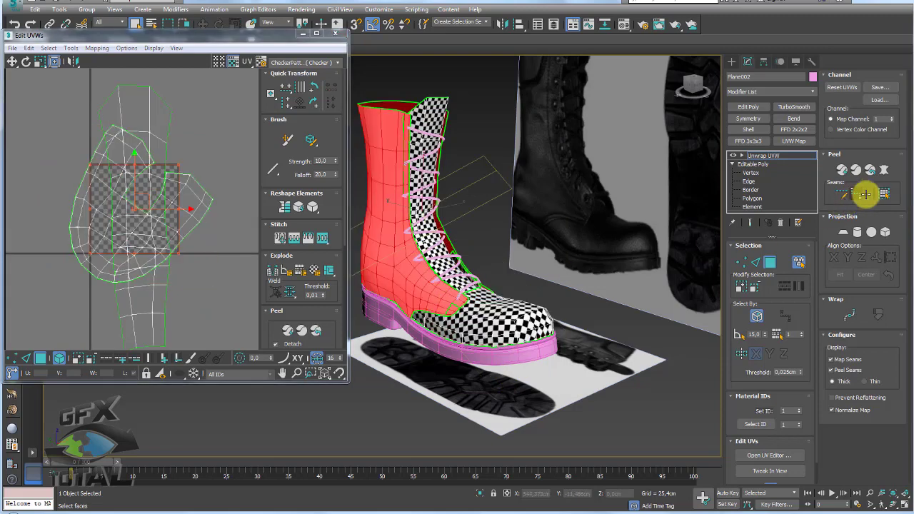
pyautogui.click(883, 165)
pyautogui.click(446, 151)
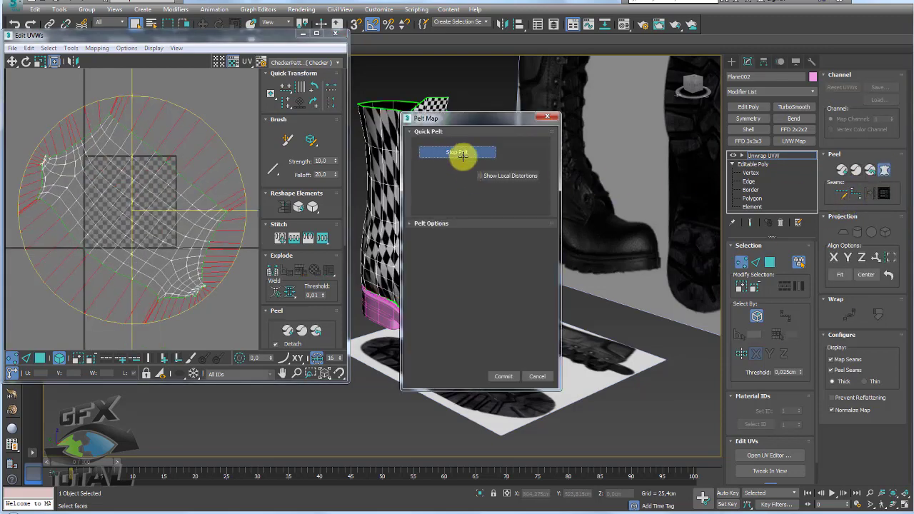
pyautogui.click(455, 200)
pyautogui.click(503, 377)
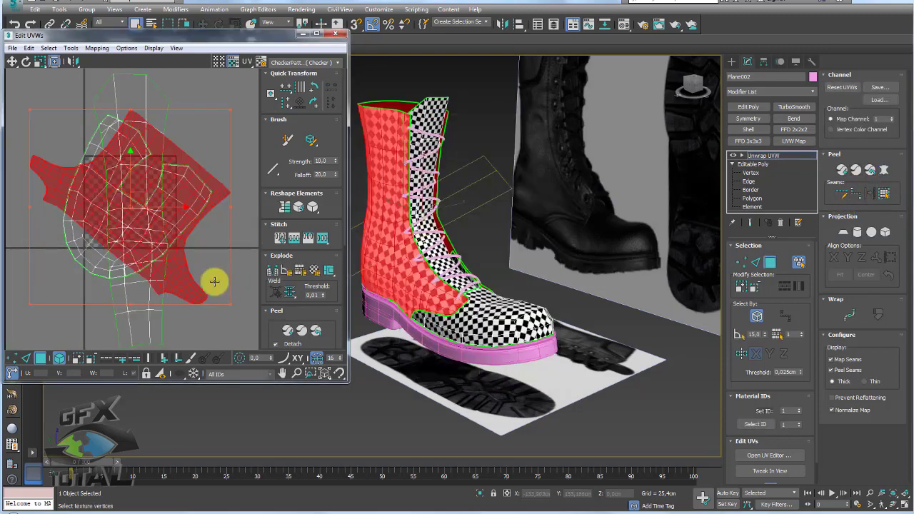
pyautogui.keyDown('alt'); pyautogui.moveTo(507, 265); pyautogui.dragTo(543, 257, button='middle'); pyautogui.keyUp('alt')
pyautogui.click(762, 155)
pyautogui.keyDown('alt'); pyautogui.moveTo(394, 310); pyautogui.dragTo(565, 293, button='middle'); pyautogui.keyUp('alt')
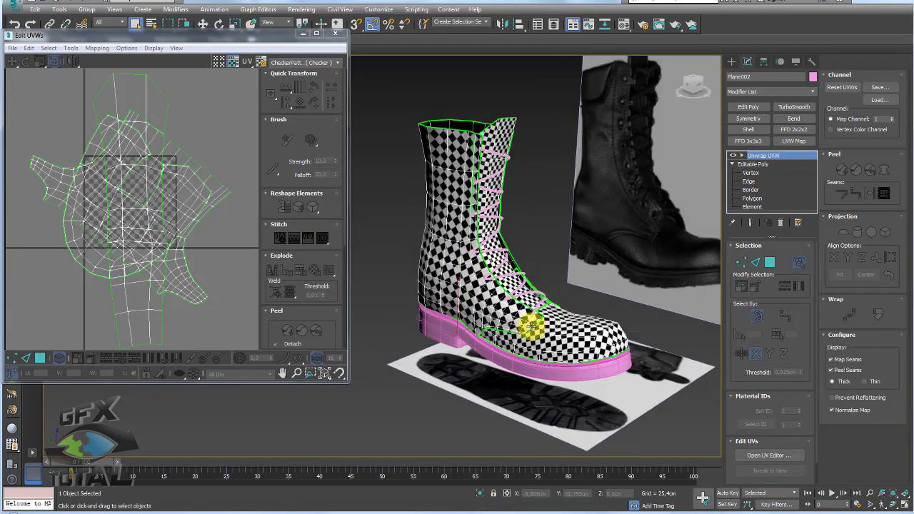
pyautogui.scroll(5, 510, 341)
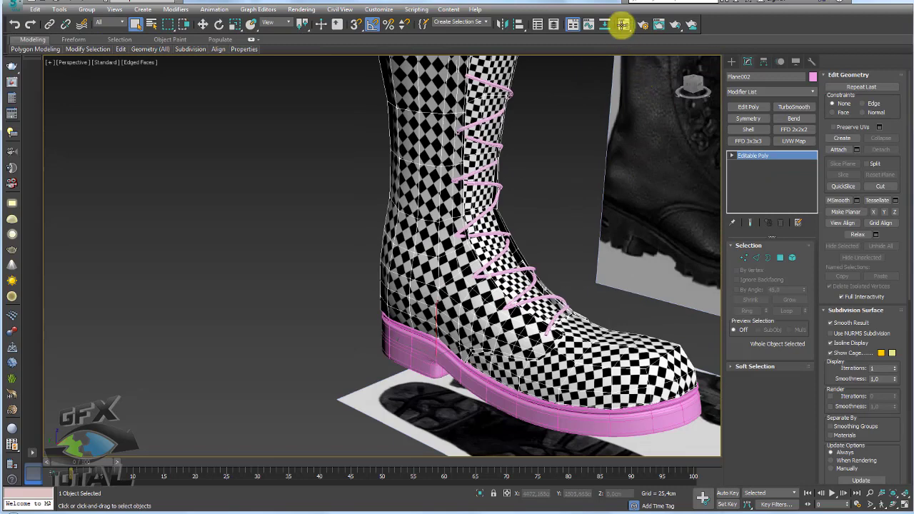
# - Create a material from standard_leather_black_5.jpg and apply it to the boot
pyautogui.click(622, 24)
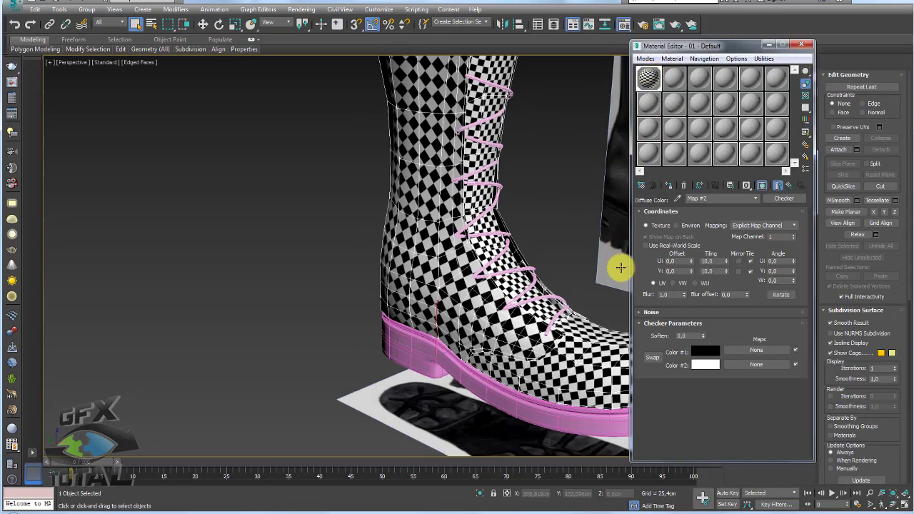
pyautogui.click(54, 502)
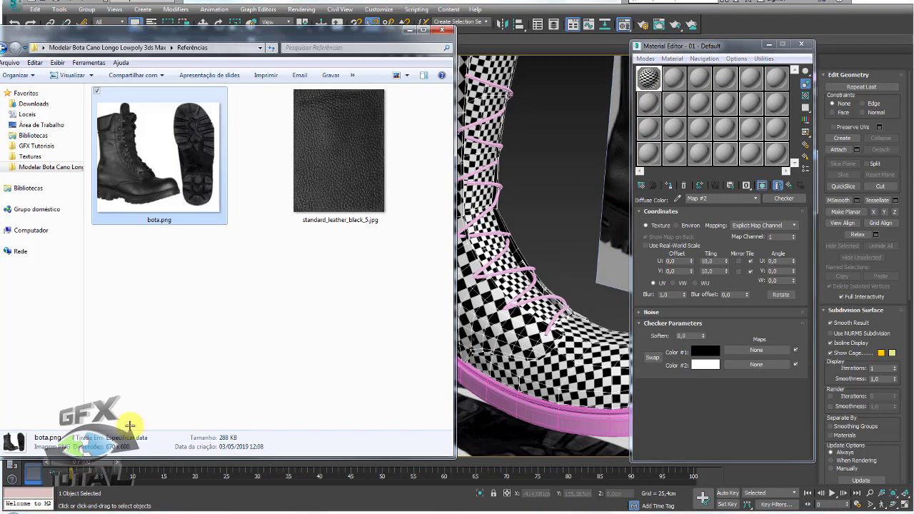
pyautogui.moveTo(331, 179); pyautogui.dragTo(561, 139)
pyautogui.click(675, 76)
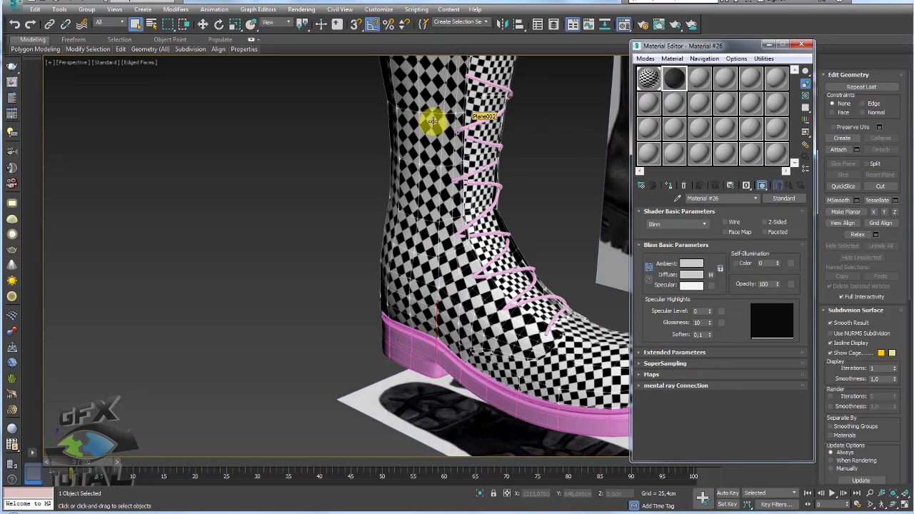
pyautogui.moveTo(628, 105); pyautogui.dragTo(428, 120)
pyautogui.moveTo(484, 194)
pyautogui.keyDown('alt'); pyautogui.mouseDown(button='middle')
pyautogui.moveTo(412, 250)
pyautogui.moveTo(437, 212)
pyautogui.moveTo(492, 198)
pyautogui.moveTo(399, 235)
pyautogui.moveTo(347, 229)
pyautogui.moveTo(416, 212)
pyautogui.moveTo(443, 221)
pyautogui.mouseUp(button='middle'); pyautogui.keyUp('alt')
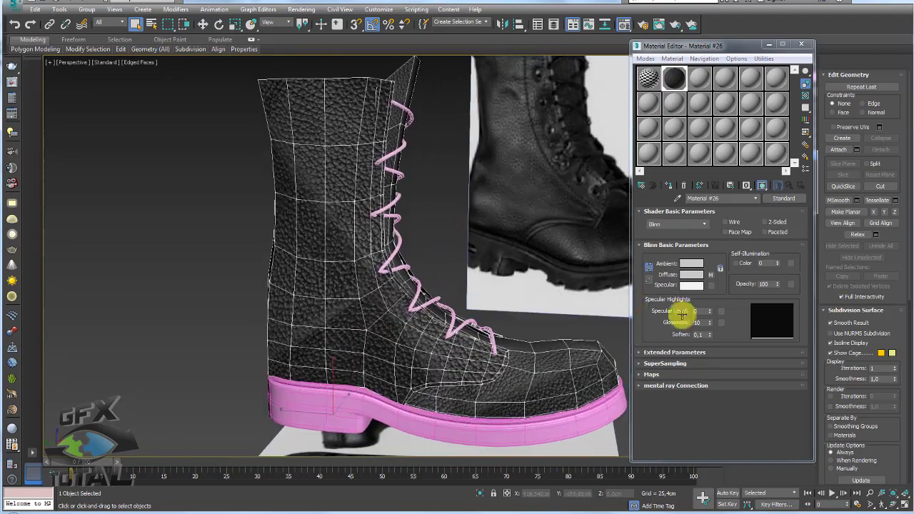
pyautogui.click(677, 74)
# - Open the leather bitmap's coordinates and set its tiling to 3
pyautogui.click(712, 275)
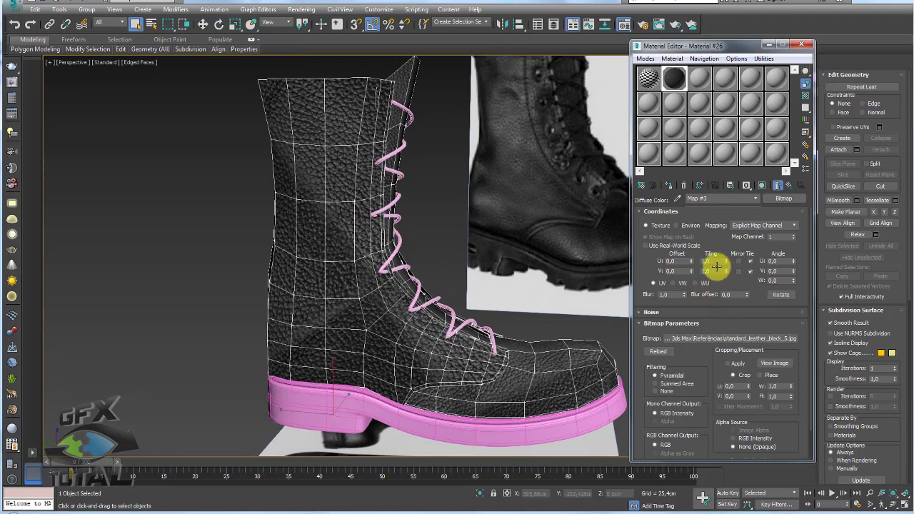
pyautogui.write('3')
pyautogui.press('Tab')
pyautogui.write('3')
pyautogui.press('Return')
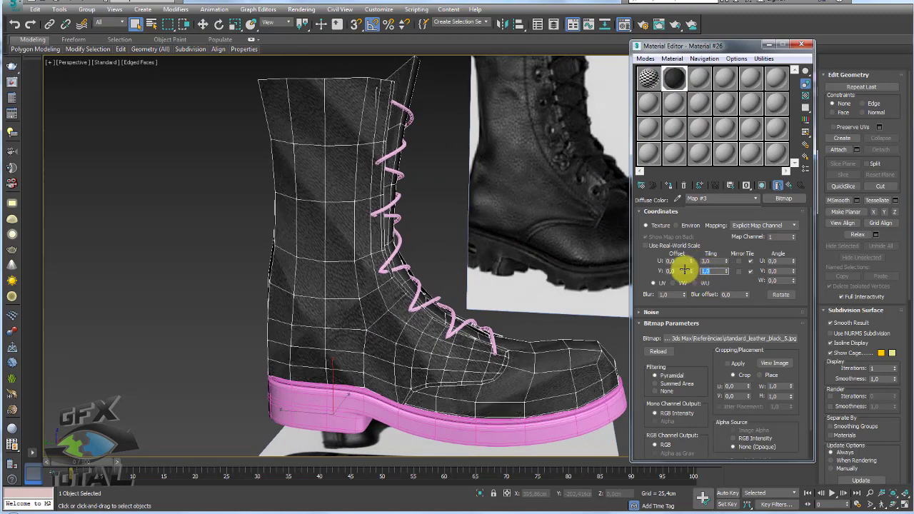
pyautogui.moveTo(465, 281)
pyautogui.keyDown('alt'); pyautogui.mouseDown(button='middle')
pyautogui.moveTo(439, 265)
pyautogui.moveTo(492, 275)
pyautogui.mouseUp(button='middle'); pyautogui.keyUp('alt')
pyautogui.scroll(3, 402, 248)
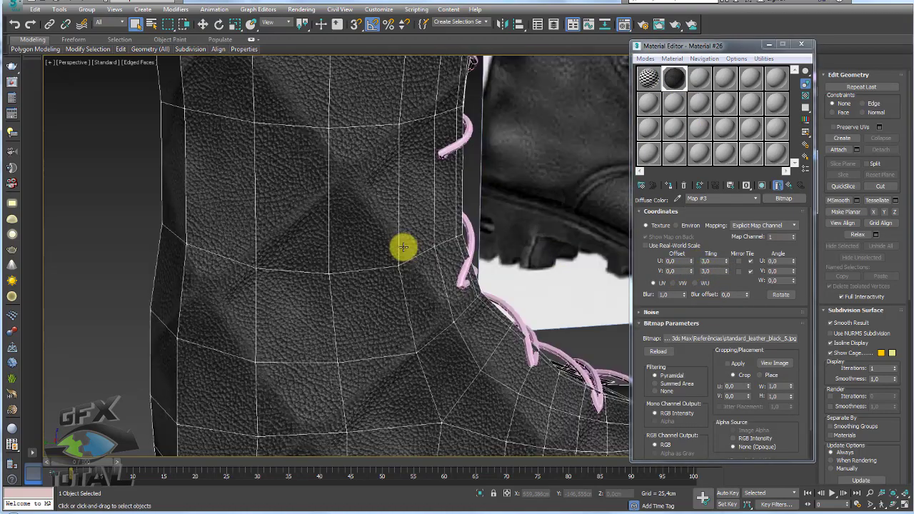
pyautogui.scroll(-3, 408, 251)
pyautogui.keyDown('alt'); pyautogui.moveTo(408, 251); pyautogui.dragTo(426, 255, button='middle'); pyautogui.keyUp('alt')
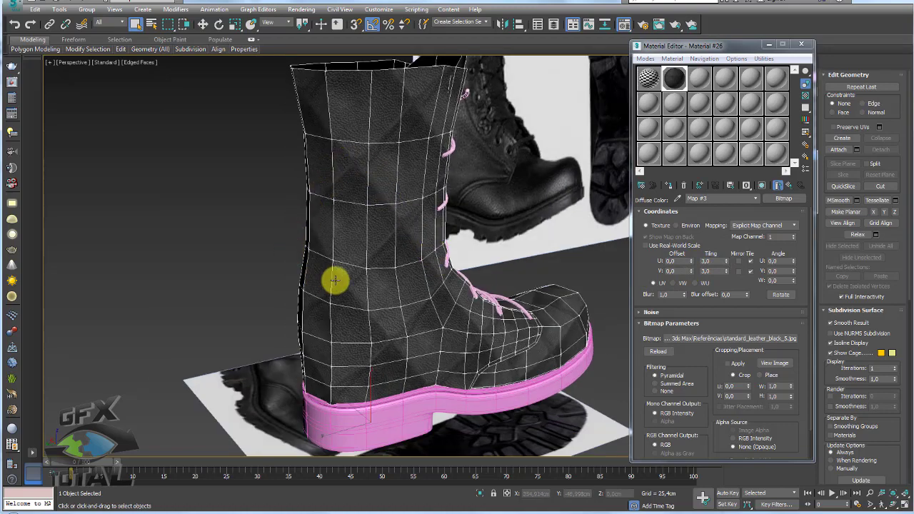
pyautogui.keyDown('alt'); pyautogui.moveTo(470, 295); pyautogui.dragTo(381, 279, button='middle'); pyautogui.keyUp('alt')
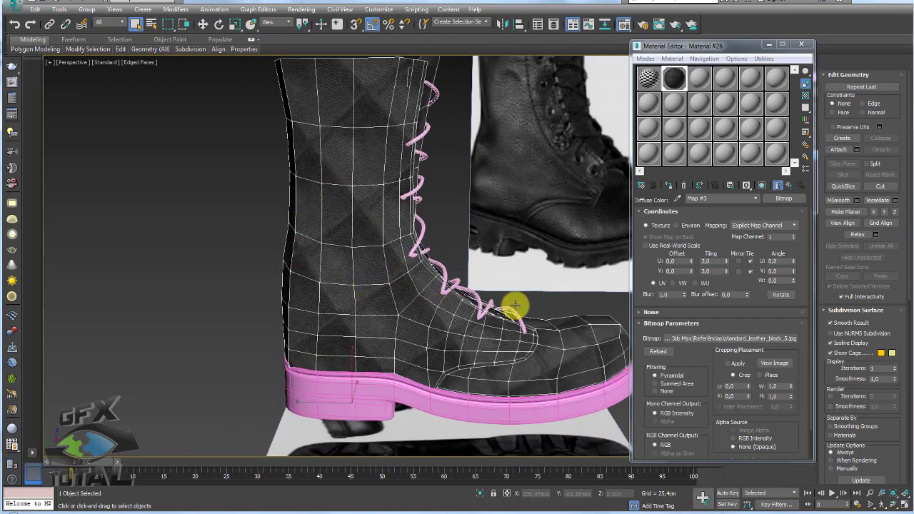
# - Set U and V tiling to 1 and the angle to 45°, then close the editor
pyautogui.write('10')
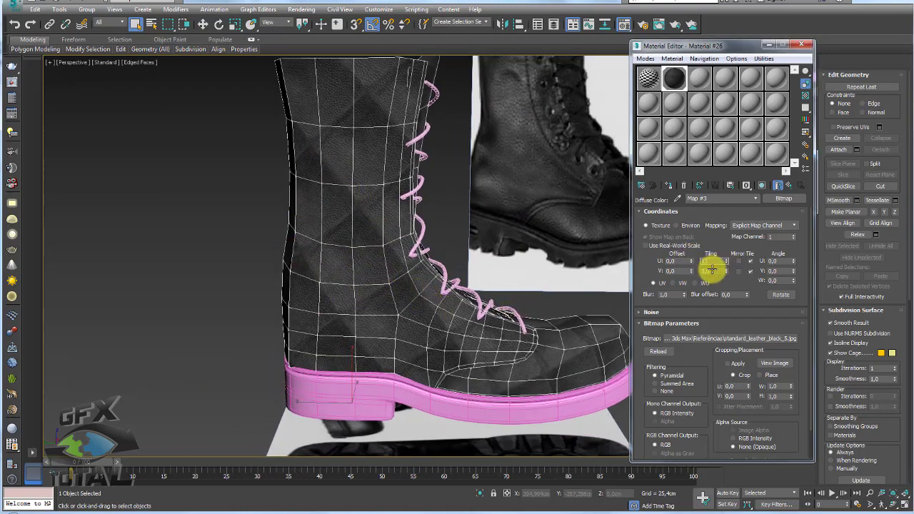
pyautogui.press('Tab')
pyautogui.write('1')
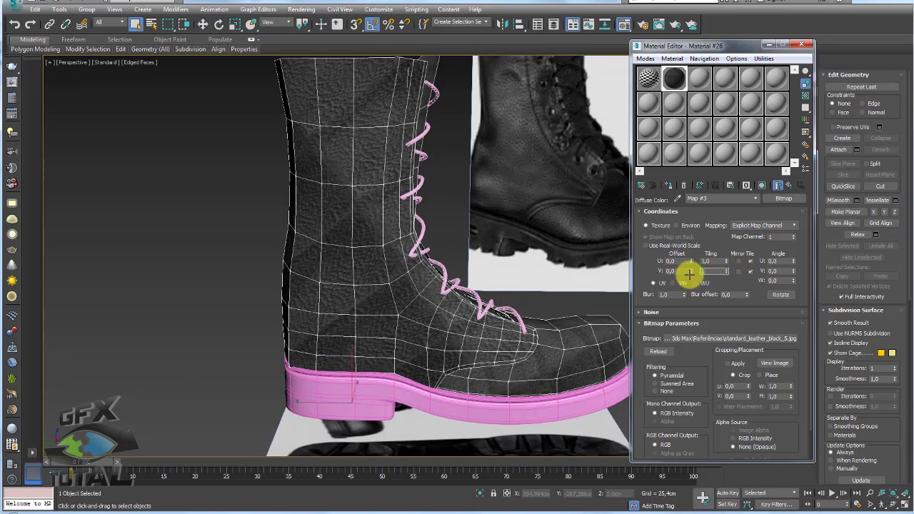
pyautogui.press('Tab')
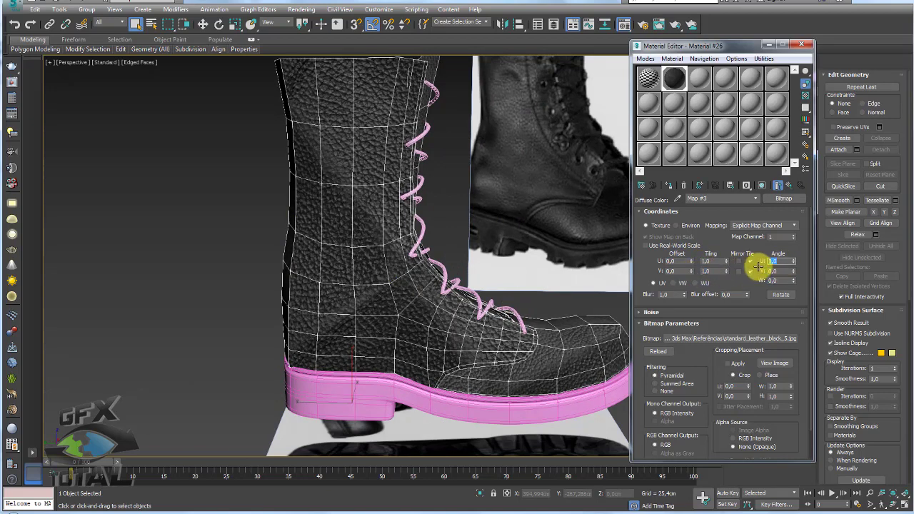
pyautogui.write('45')
pyautogui.press('Return')
pyautogui.scroll(-3, 489, 269)
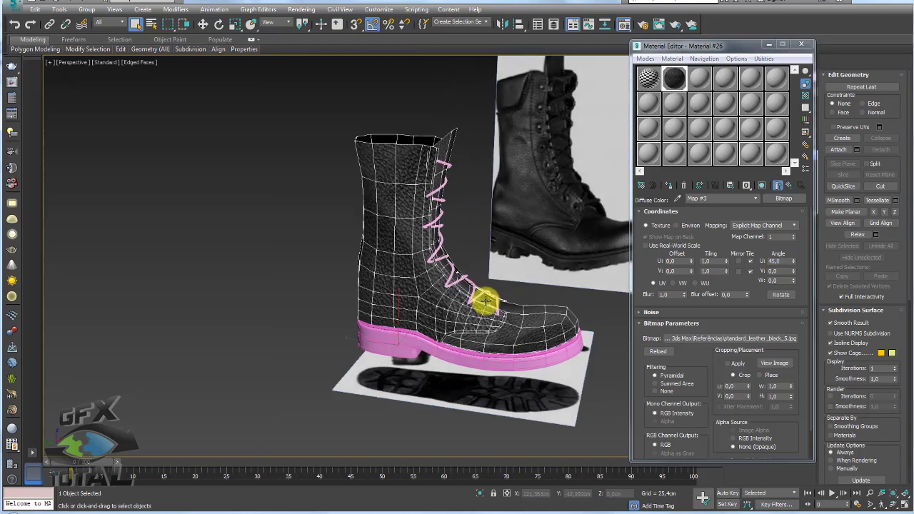
pyautogui.keyDown('alt'); pyautogui.moveTo(485, 302); pyautogui.dragTo(490, 282, button='middle'); pyautogui.keyUp('alt')
pyautogui.click(802, 46)
# - Mirror a copy of the lace spline across X to create Line002
pyautogui.keyDown('alt'); pyautogui.moveTo(500, 179); pyautogui.dragTo(505, 172, button='middle'); pyautogui.keyUp('alt')
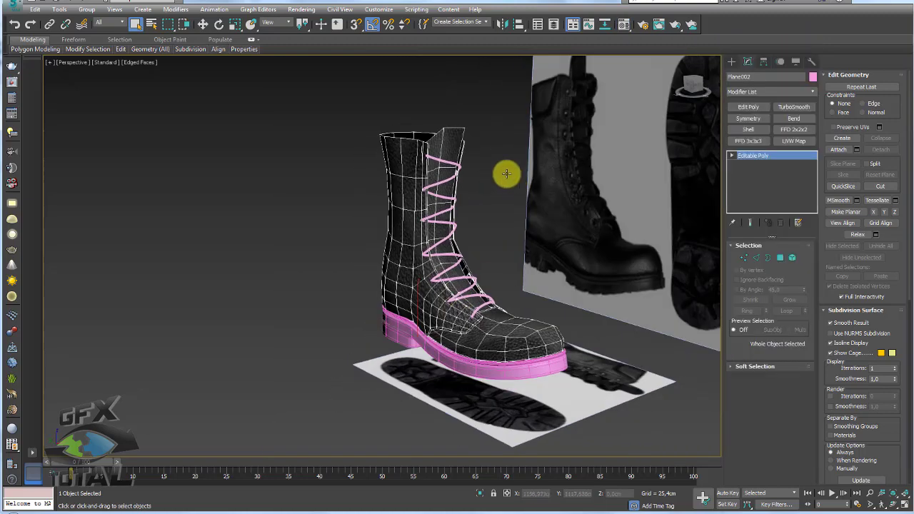
pyautogui.moveTo(352, 97); pyautogui.dragTo(469, 367)
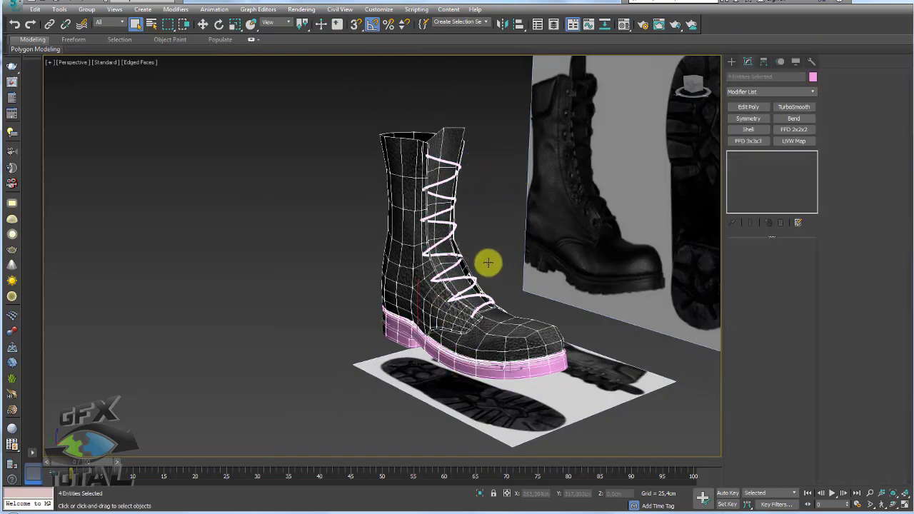
pyautogui.click(445, 195)
pyautogui.keyDown('alt'); pyautogui.moveTo(441, 204); pyautogui.dragTo(453, 205, button='middle'); pyautogui.keyUp('alt')
pyautogui.scroll(3, 487, 140)
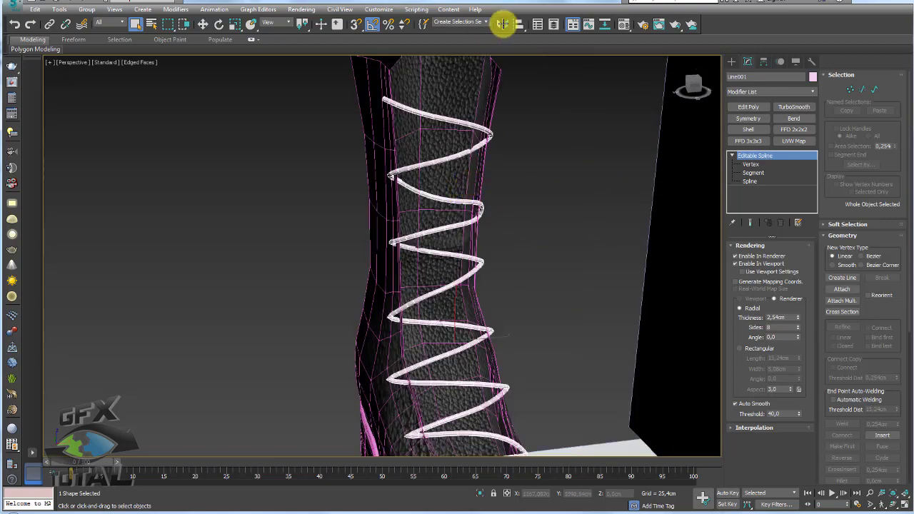
pyautogui.click(503, 24)
pyautogui.moveTo(453, 160); pyautogui.dragTo(518, 146)
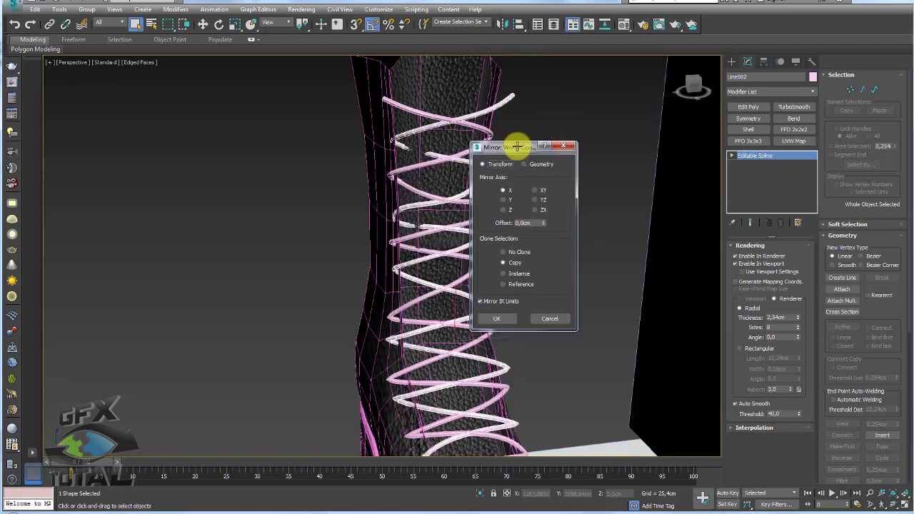
pyautogui.click(495, 317)
# - Move the vertical reference image plane behind the boot and slide it right
pyautogui.scroll(-5, 493, 286)
pyautogui.moveTo(490, 235)
pyautogui.keyDown('alt'); pyautogui.mouseDown(button='middle')
pyautogui.moveTo(547, 259)
pyautogui.moveTo(535, 290)
pyautogui.moveTo(576, 206)
pyautogui.mouseUp(button='middle'); pyautogui.keyUp('alt')
pyautogui.scroll(3, 568, 233)
pyautogui.scroll(-5, 568, 232)
pyautogui.click(576, 205)
pyautogui.press('w')
pyautogui.moveTo(586, 163); pyautogui.dragTo(493, 204)
pyautogui.moveTo(493, 204)
pyautogui.keyDown('alt'); pyautogui.mouseDown(button='middle')
pyautogui.moveTo(500, 239)
pyautogui.moveTo(531, 221)
pyautogui.mouseUp(button='middle'); pyautogui.keyUp('alt')
pyautogui.moveTo(531, 220)
pyautogui.mouseDown()
pyautogui.moveTo(645, 227)
pyautogui.moveTo(611, 224)
pyautogui.mouseUp()
pyautogui.moveTo(536, 272)
pyautogui.keyDown('alt'); pyautogui.mouseDown(button='middle')
pyautogui.moveTo(602, 265)
pyautogui.moveTo(531, 241)
pyautogui.moveTo(492, 298)
pyautogui.mouseUp(button='middle'); pyautogui.keyUp('alt')
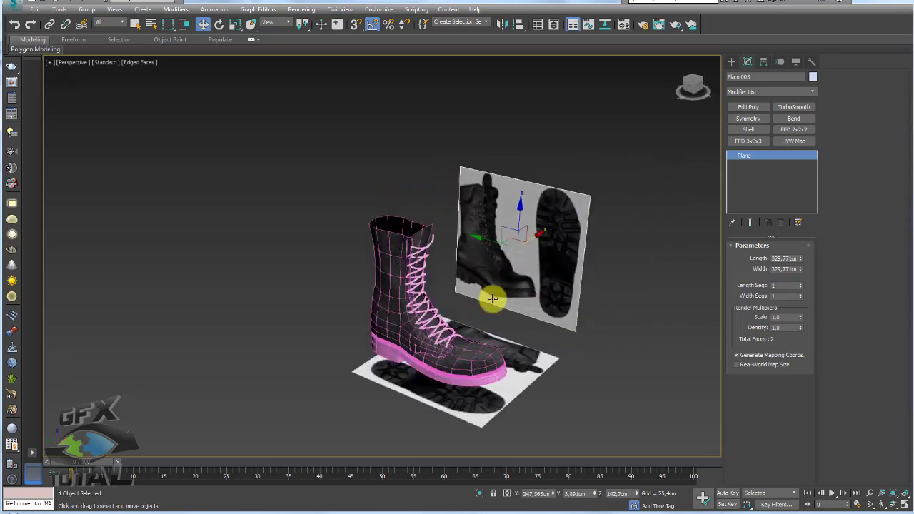
pyautogui.scroll(4, 475, 280)
pyautogui.keyDown('alt'); pyautogui.moveTo(402, 277); pyautogui.dragTo(393, 272, button='middle'); pyautogui.keyUp('alt')
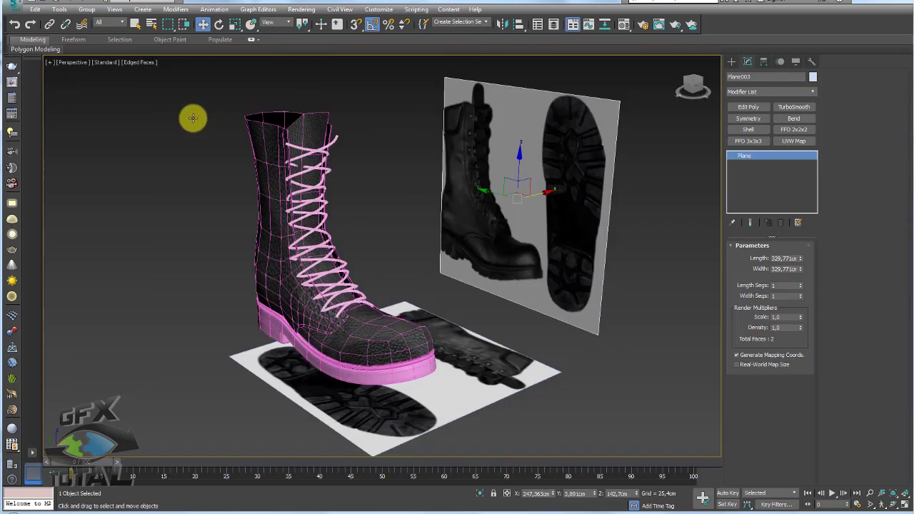
# - Set all six scene objects' colour to black, then select the boot mesh
pyautogui.hotkey('ctrl', 'a')
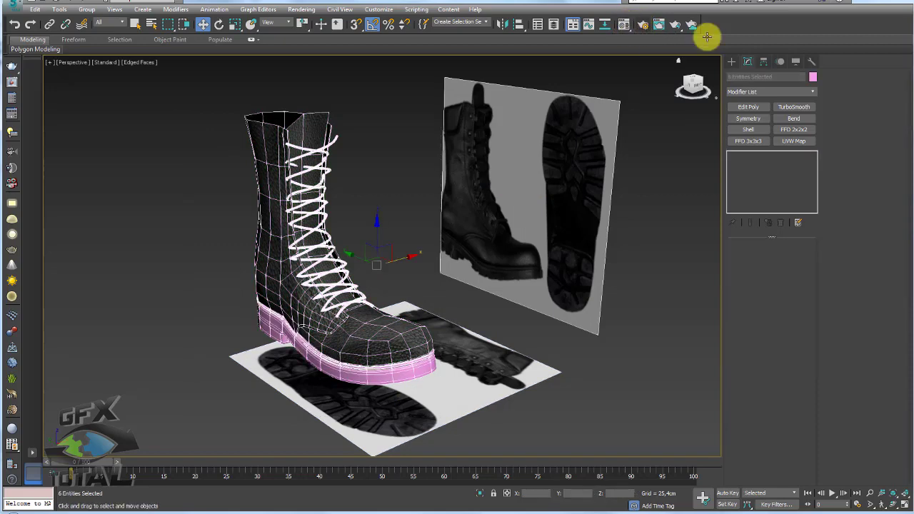
pyautogui.click(813, 76)
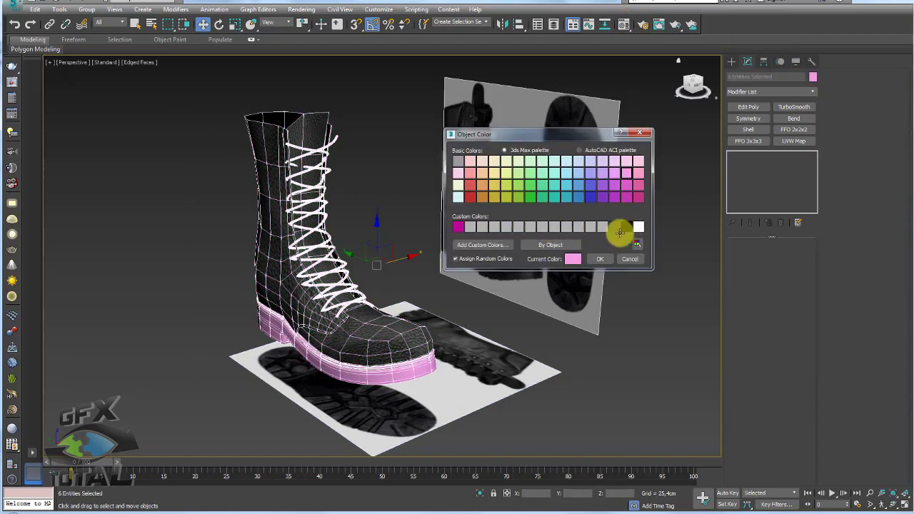
pyautogui.click(599, 259)
pyautogui.click(579, 331)
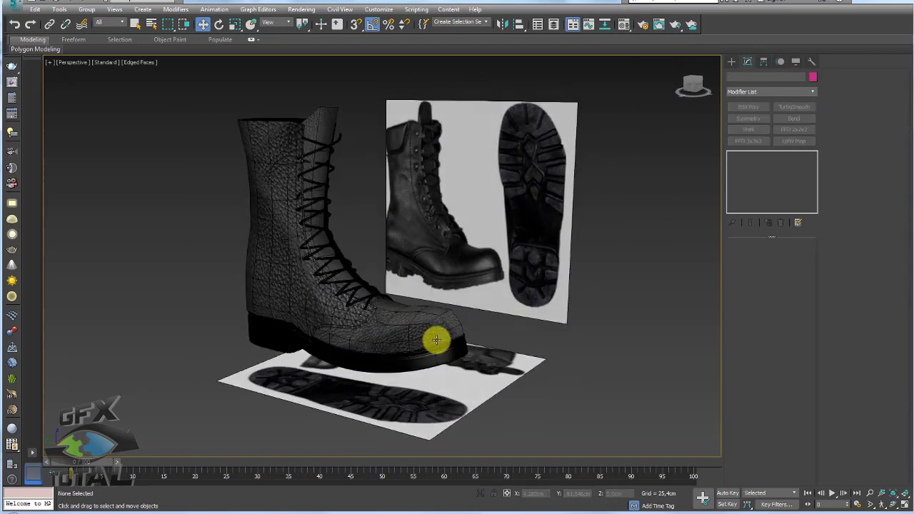
pyautogui.keyDown('alt'); pyautogui.moveTo(437, 341); pyautogui.dragTo(433, 336, button='middle'); pyautogui.keyUp('alt')
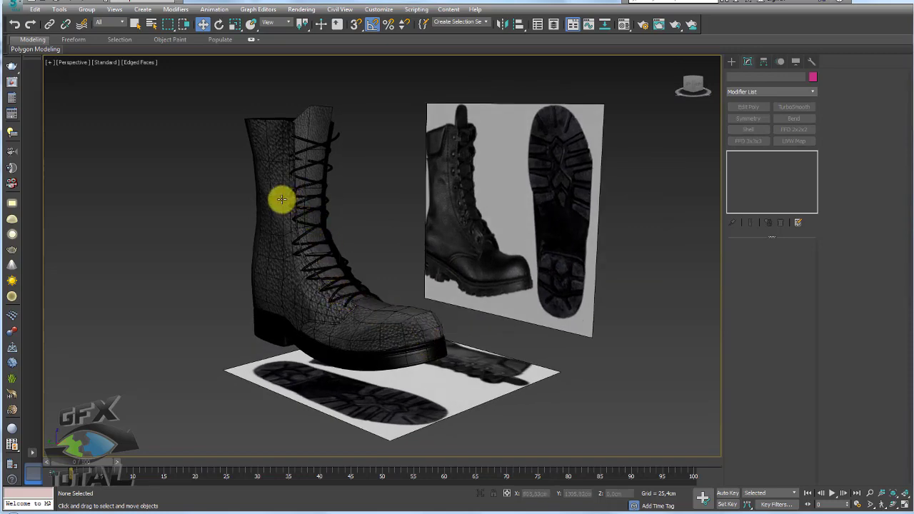
pyautogui.click(282, 200)
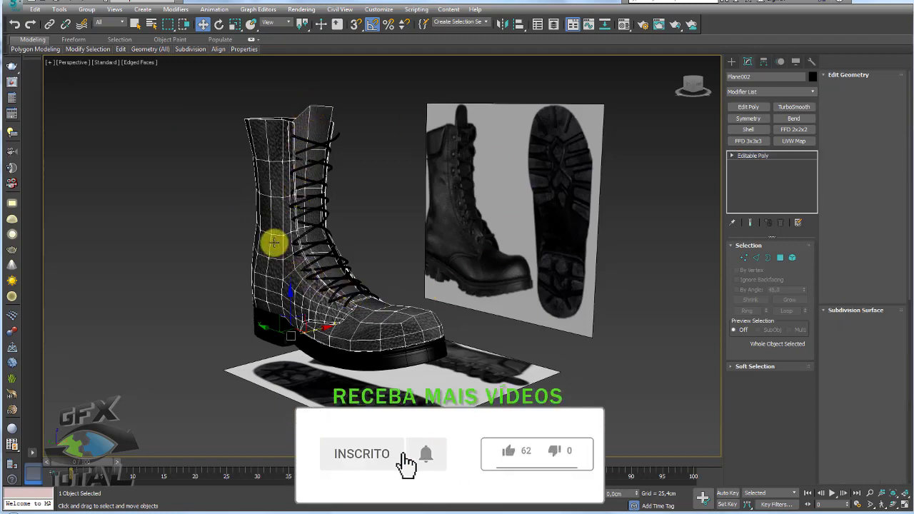
# - Frame the boot, then stack Shell and TurboSmooth modifiers on Plane002
pyautogui.moveTo(341, 250); pyautogui.dragTo(373, 265, button='middle')
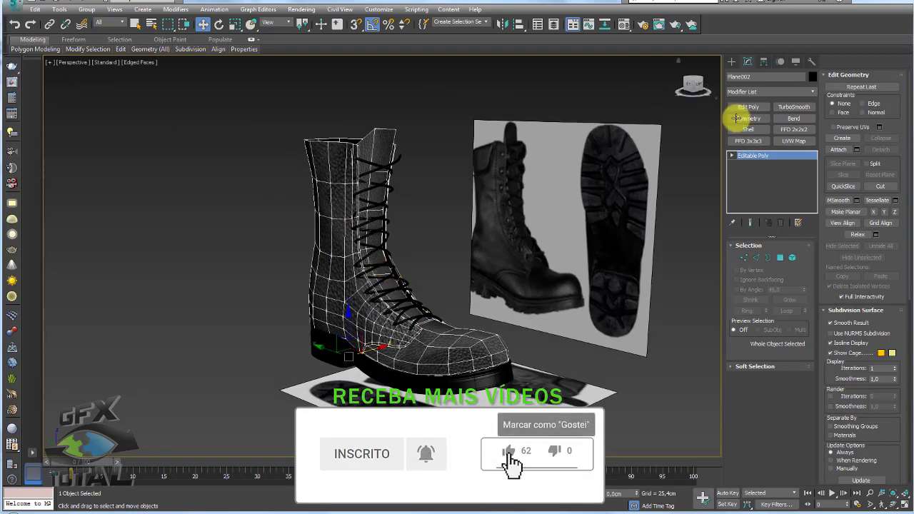
pyautogui.moveTo(333, 173); pyautogui.dragTo(357, 190, button='middle')
pyautogui.scroll(1, 359, 190)
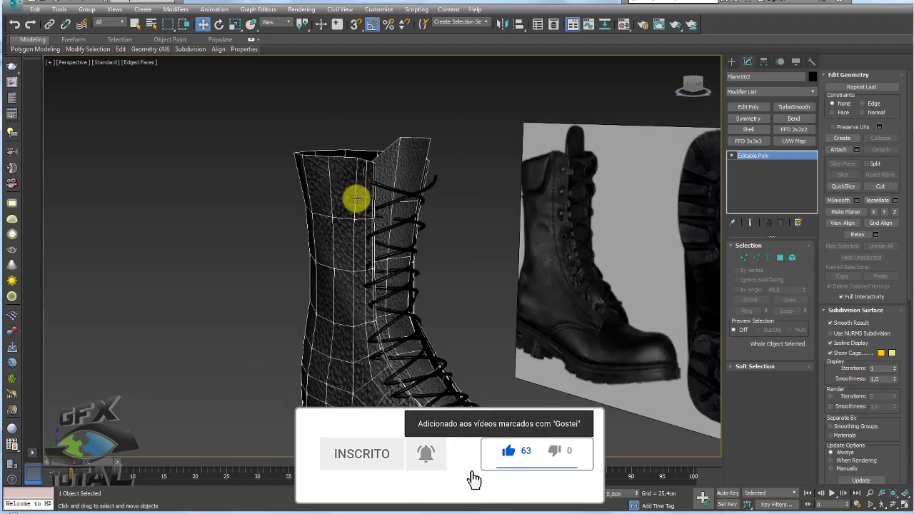
pyautogui.scroll(3, 510, 204)
pyautogui.scroll(4, 453, 198)
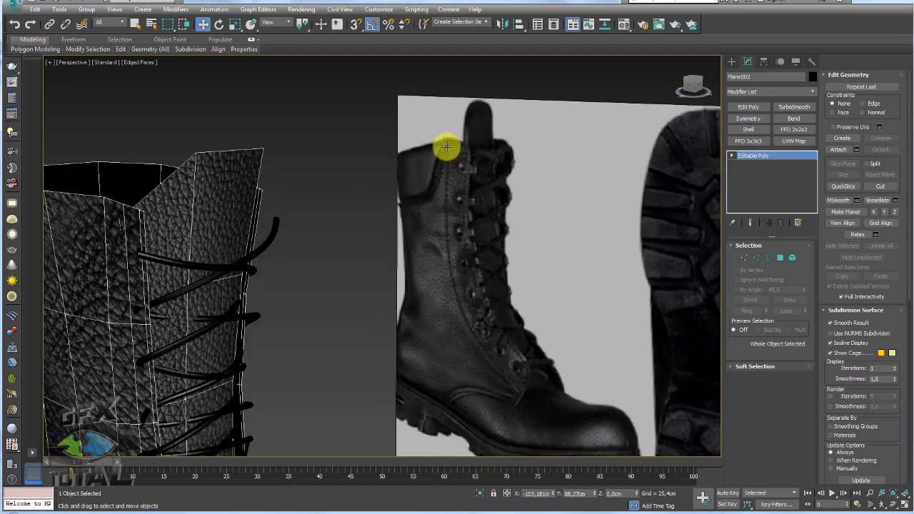
pyautogui.scroll(1, 471, 256)
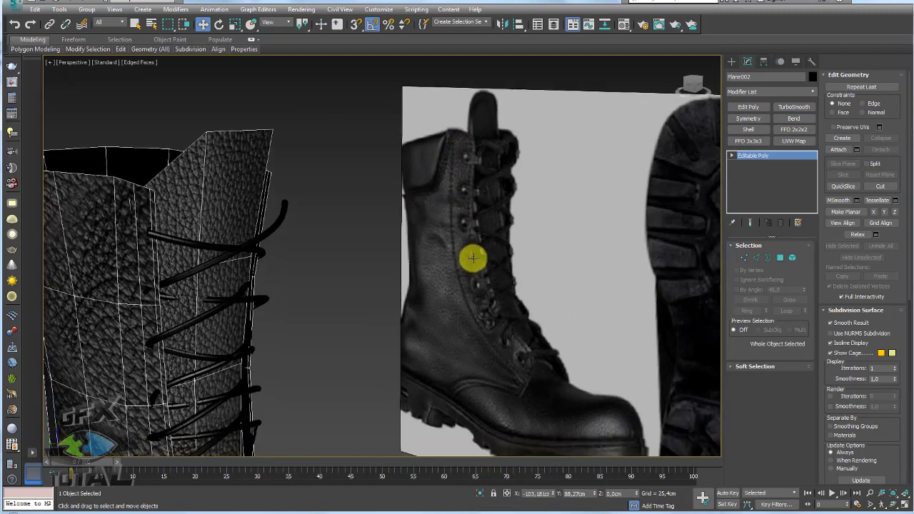
pyautogui.scroll(1, 472, 258)
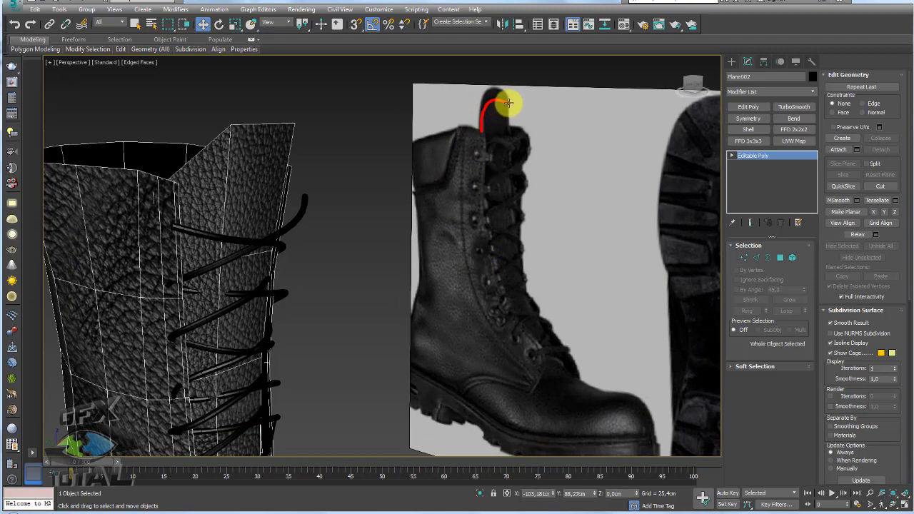
pyautogui.scroll(-5, 343, 246)
pyautogui.scroll(2, 375, 314)
pyautogui.scroll(3, 379, 296)
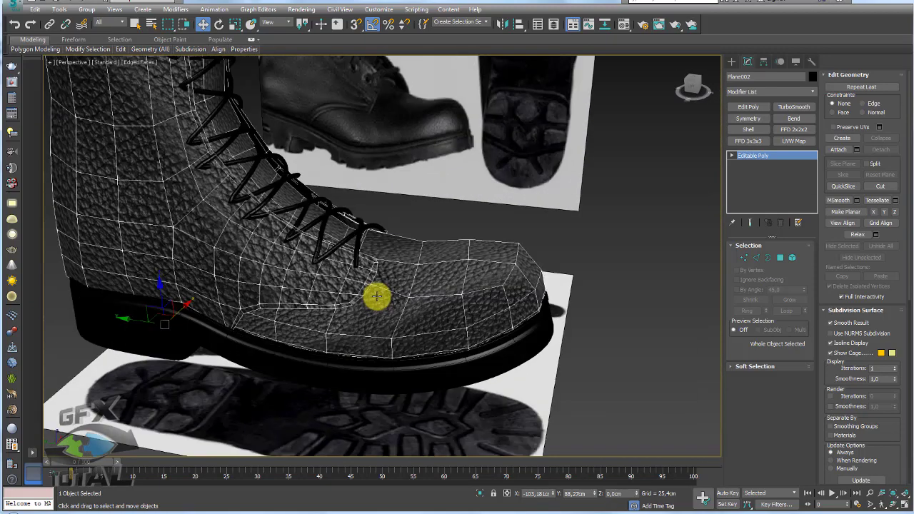
pyautogui.scroll(2, 377, 257)
pyautogui.moveTo(371, 244); pyautogui.dragTo(160, 343)
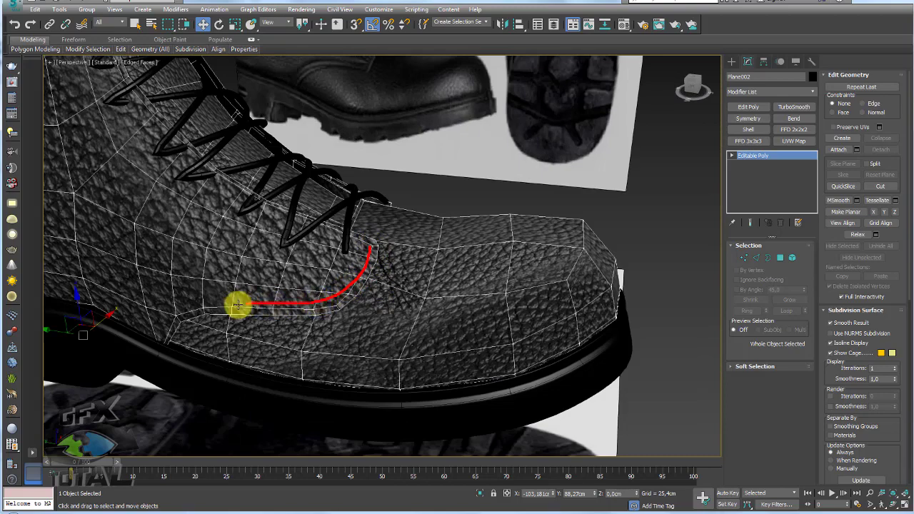
pyautogui.scroll(-2, 400, 263)
pyautogui.scroll(-2, 472, 278)
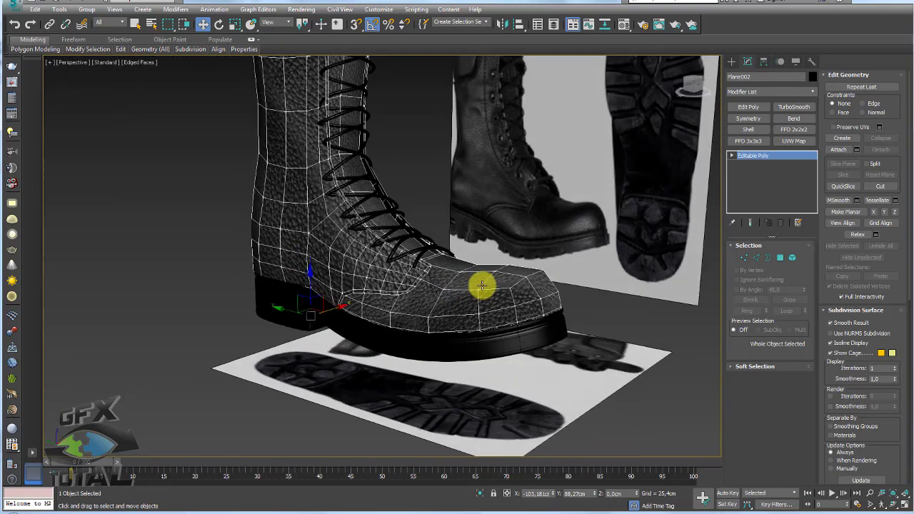
pyautogui.scroll(-1, 484, 229)
pyautogui.scroll(-1, 507, 228)
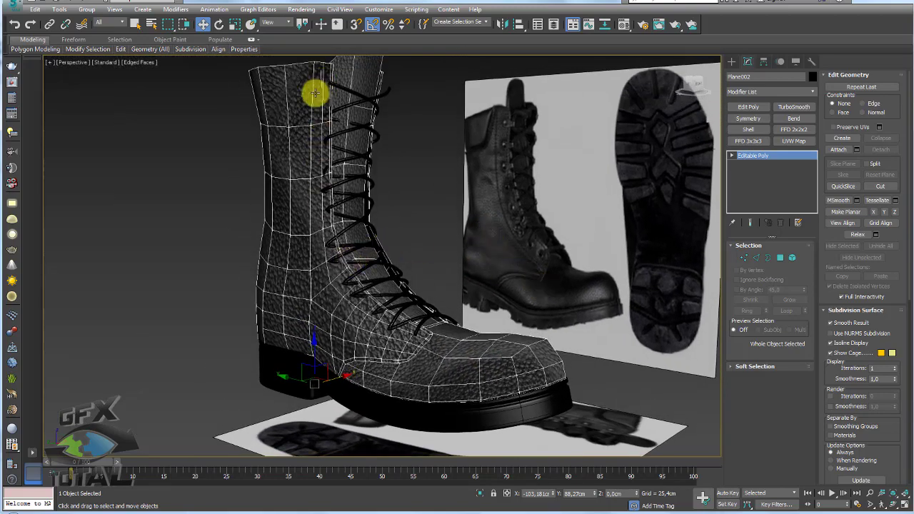
pyautogui.scroll(-1, 386, 264)
pyautogui.scroll(-1, 387, 265)
pyautogui.moveTo(370, 139)
pyautogui.keyDown('alt'); pyautogui.mouseDown(button='middle')
pyautogui.moveTo(388, 159)
pyautogui.moveTo(377, 193)
pyautogui.moveTo(357, 159)
pyautogui.moveTo(328, 148)
pyautogui.moveTo(435, 297)
pyautogui.moveTo(476, 338)
pyautogui.mouseUp(button='middle'); pyautogui.keyUp('alt')
pyautogui.scroll(3, 466, 340)
pyautogui.scroll(-3, 466, 340)
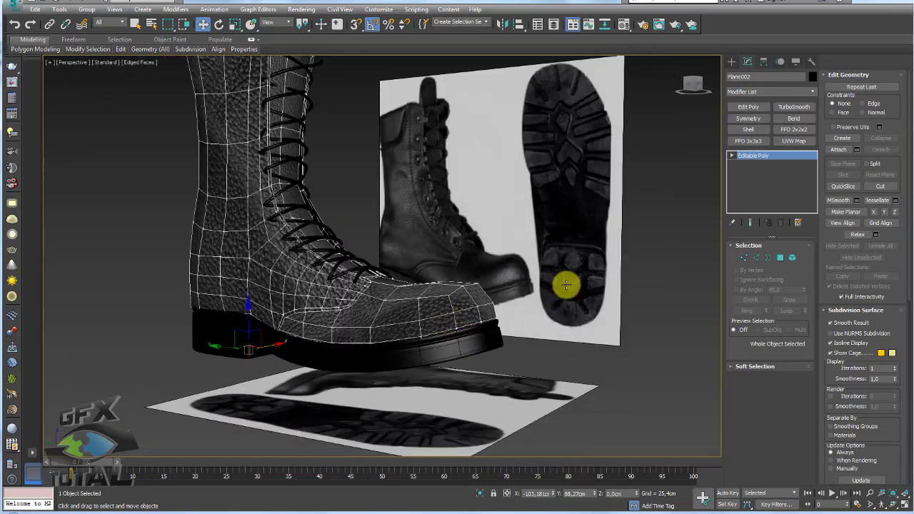
pyautogui.click(753, 129)
pyautogui.click(787, 107)
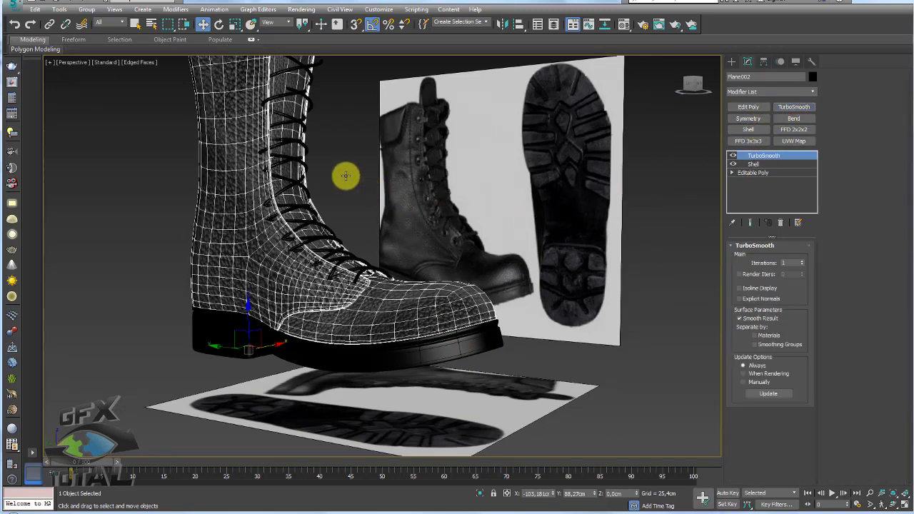